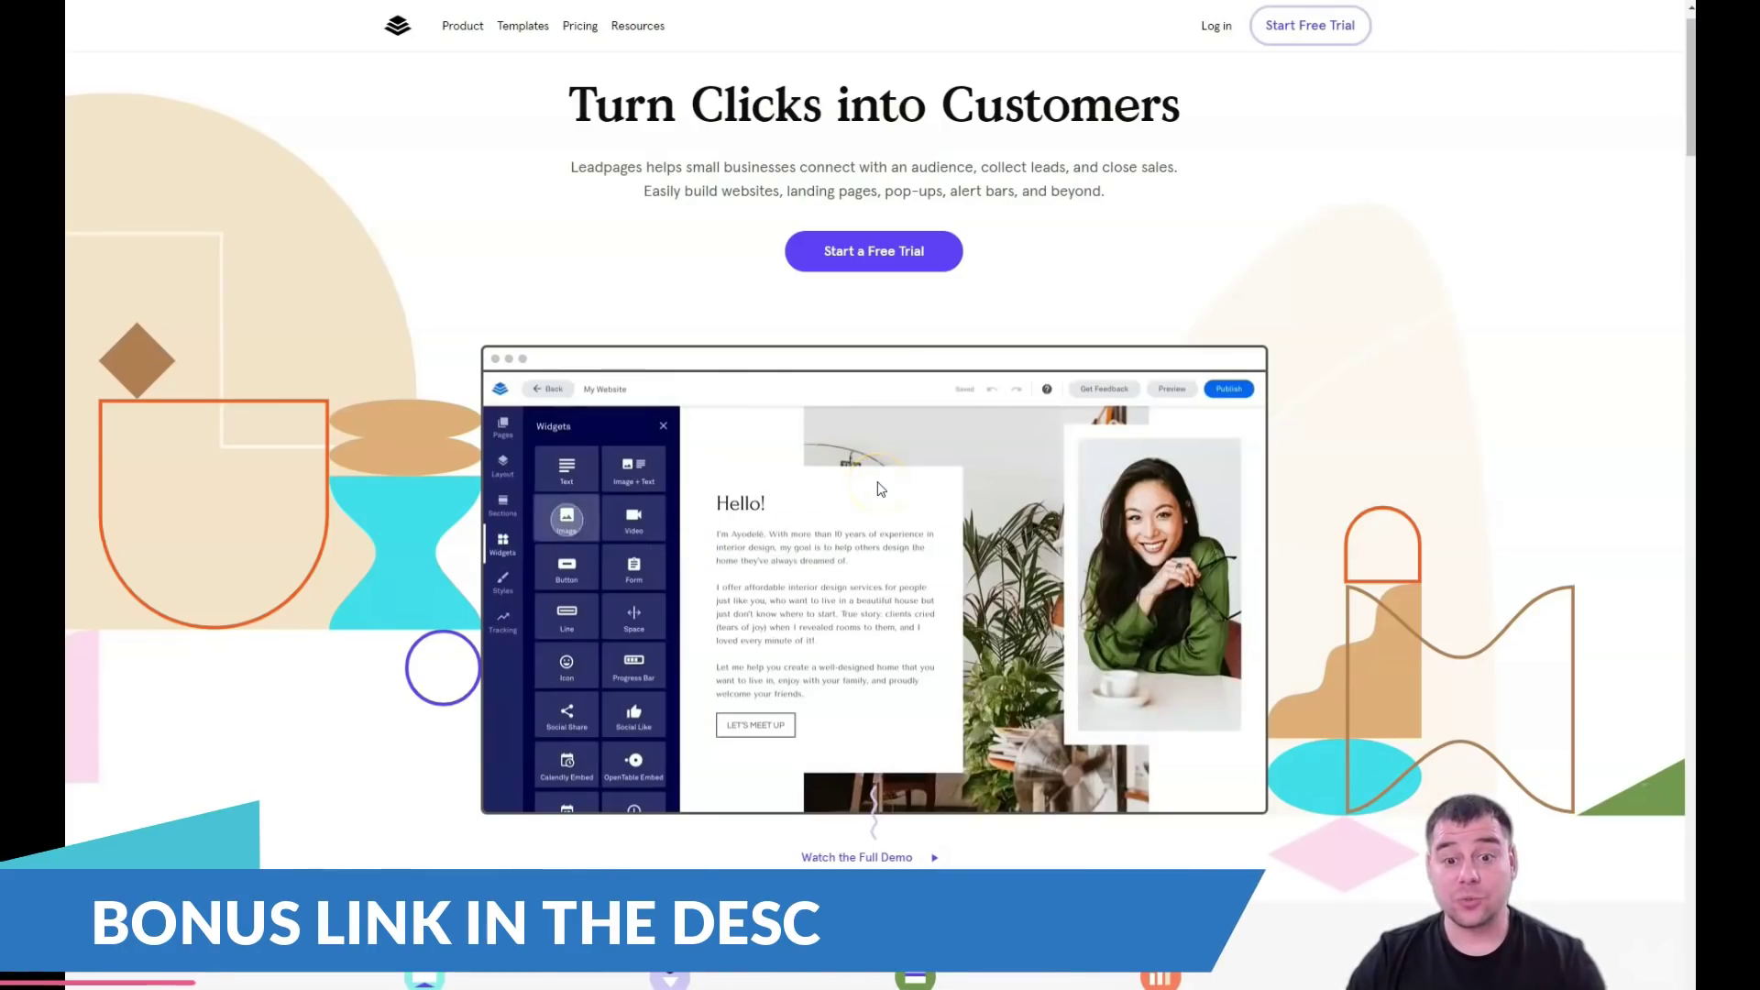
Read the Leadpages homepage from the introduction through the feature overview, customer stories and conversion toolkit to the analytics section
scroll(880, 495, down, 2)
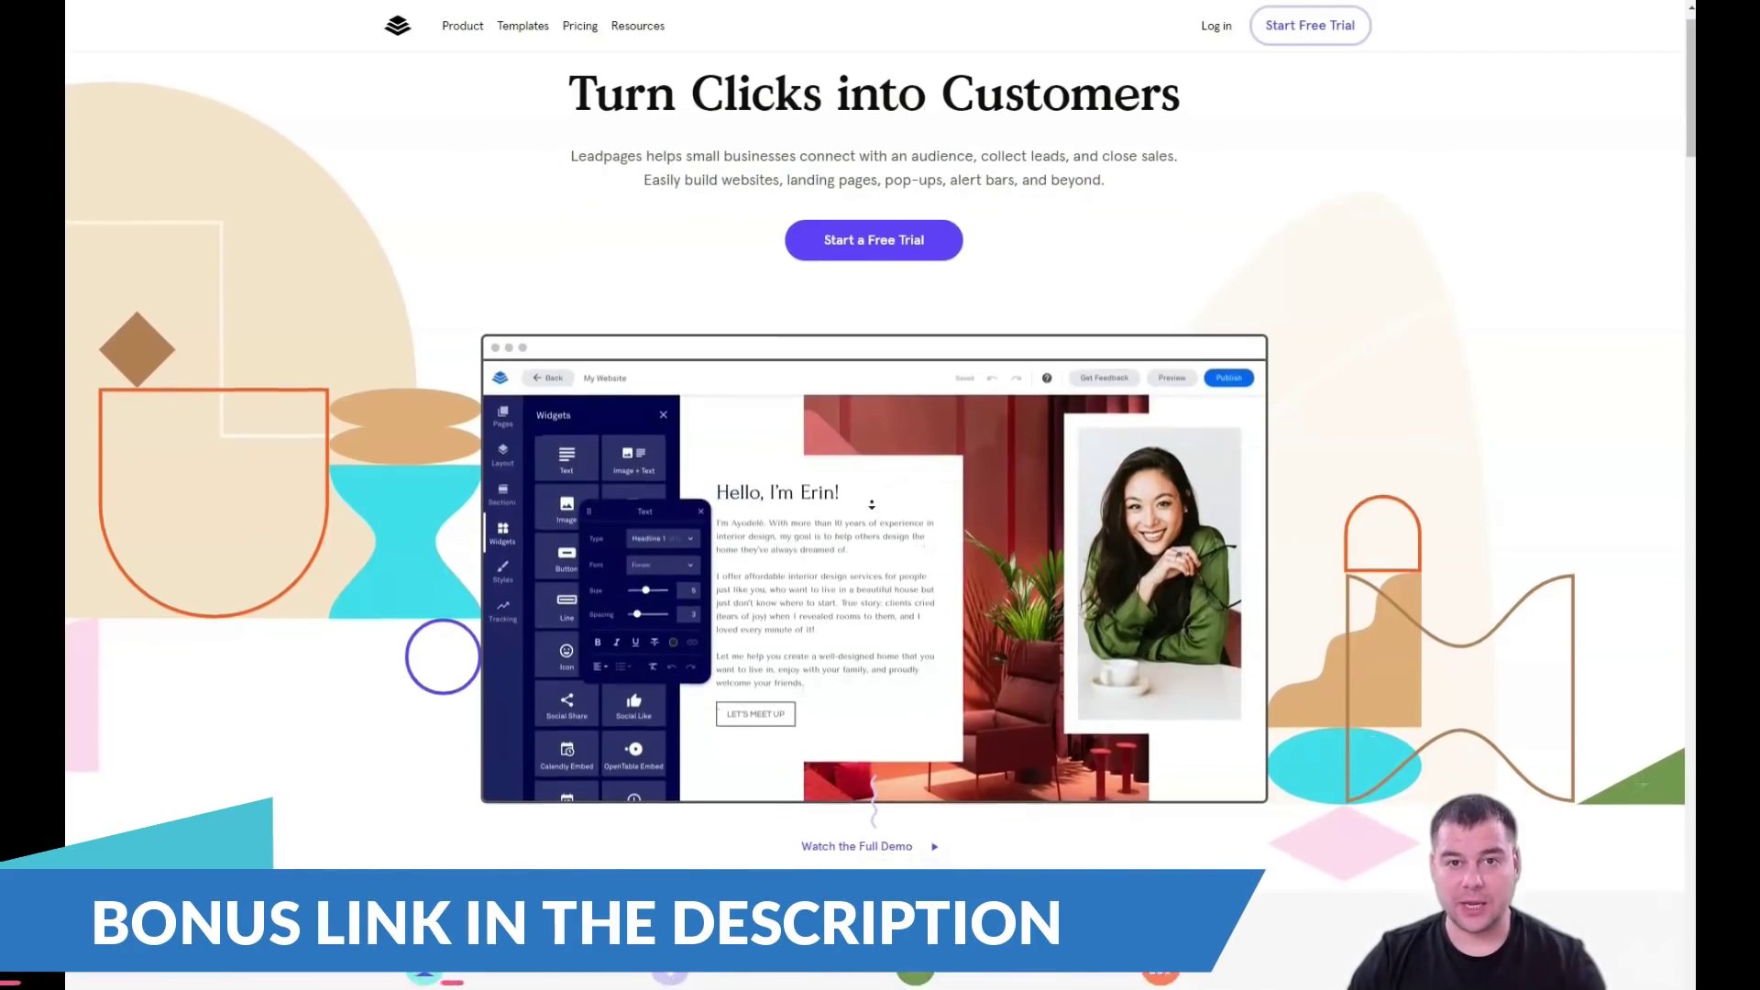
scroll(870, 516, down, 3)
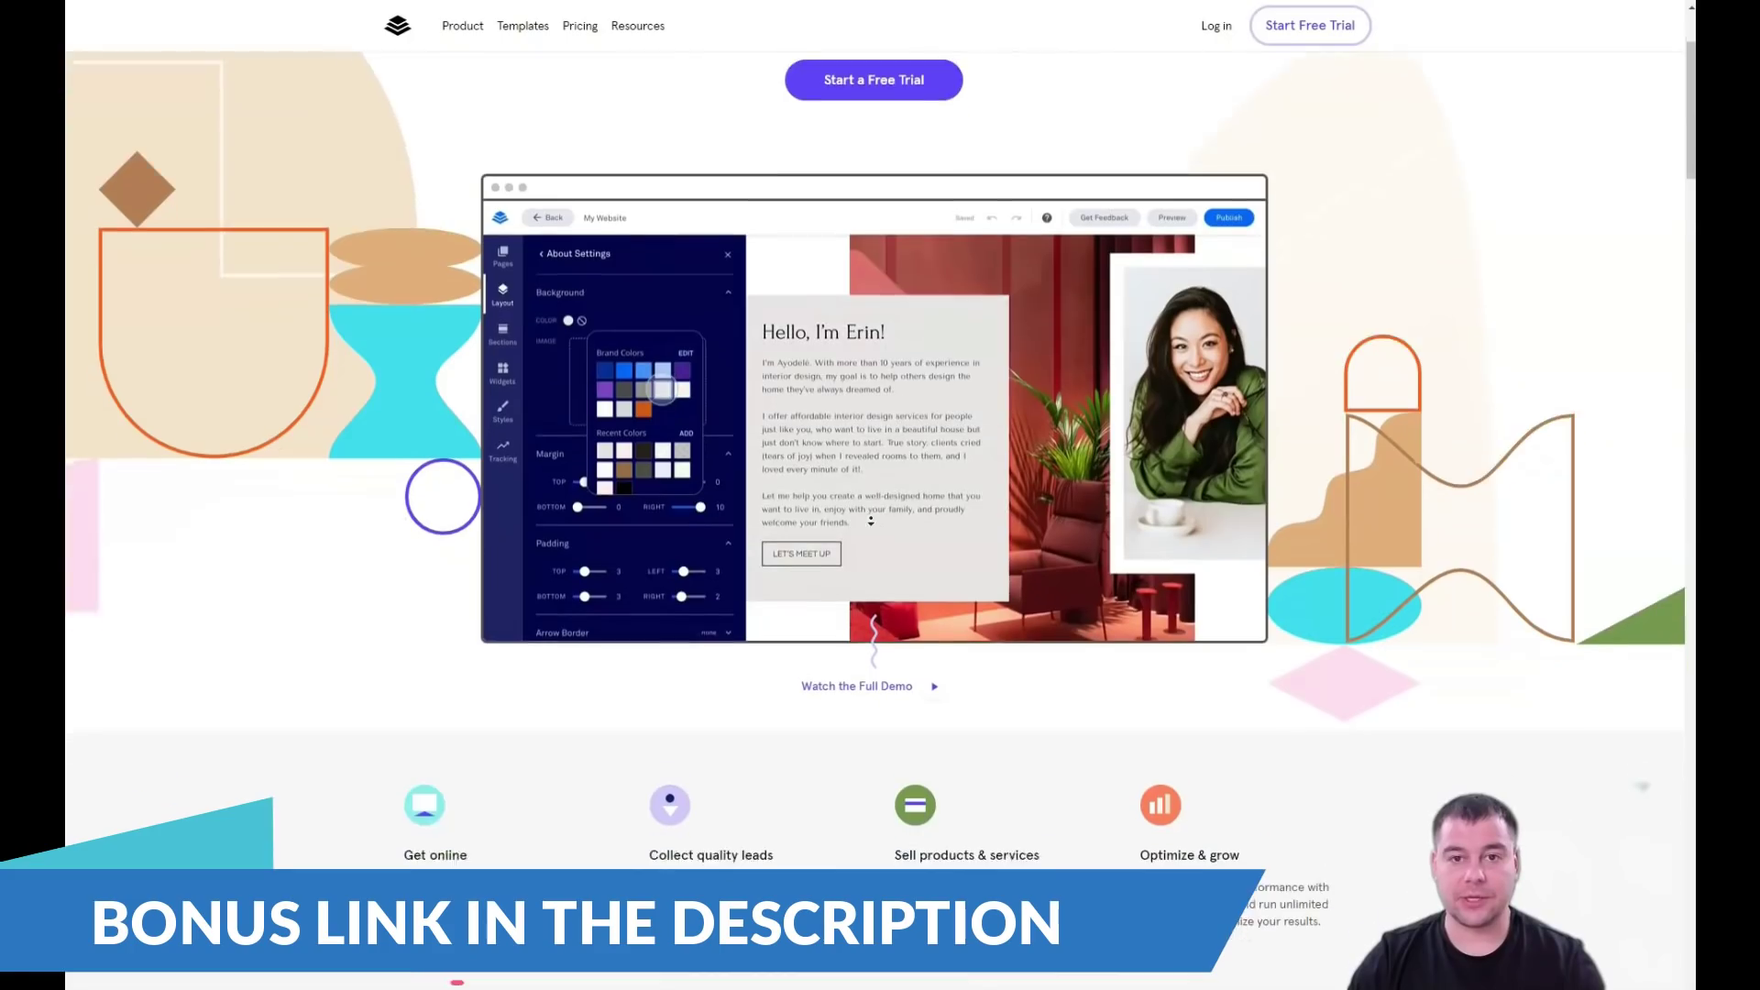
scroll(871, 521, down, 3)
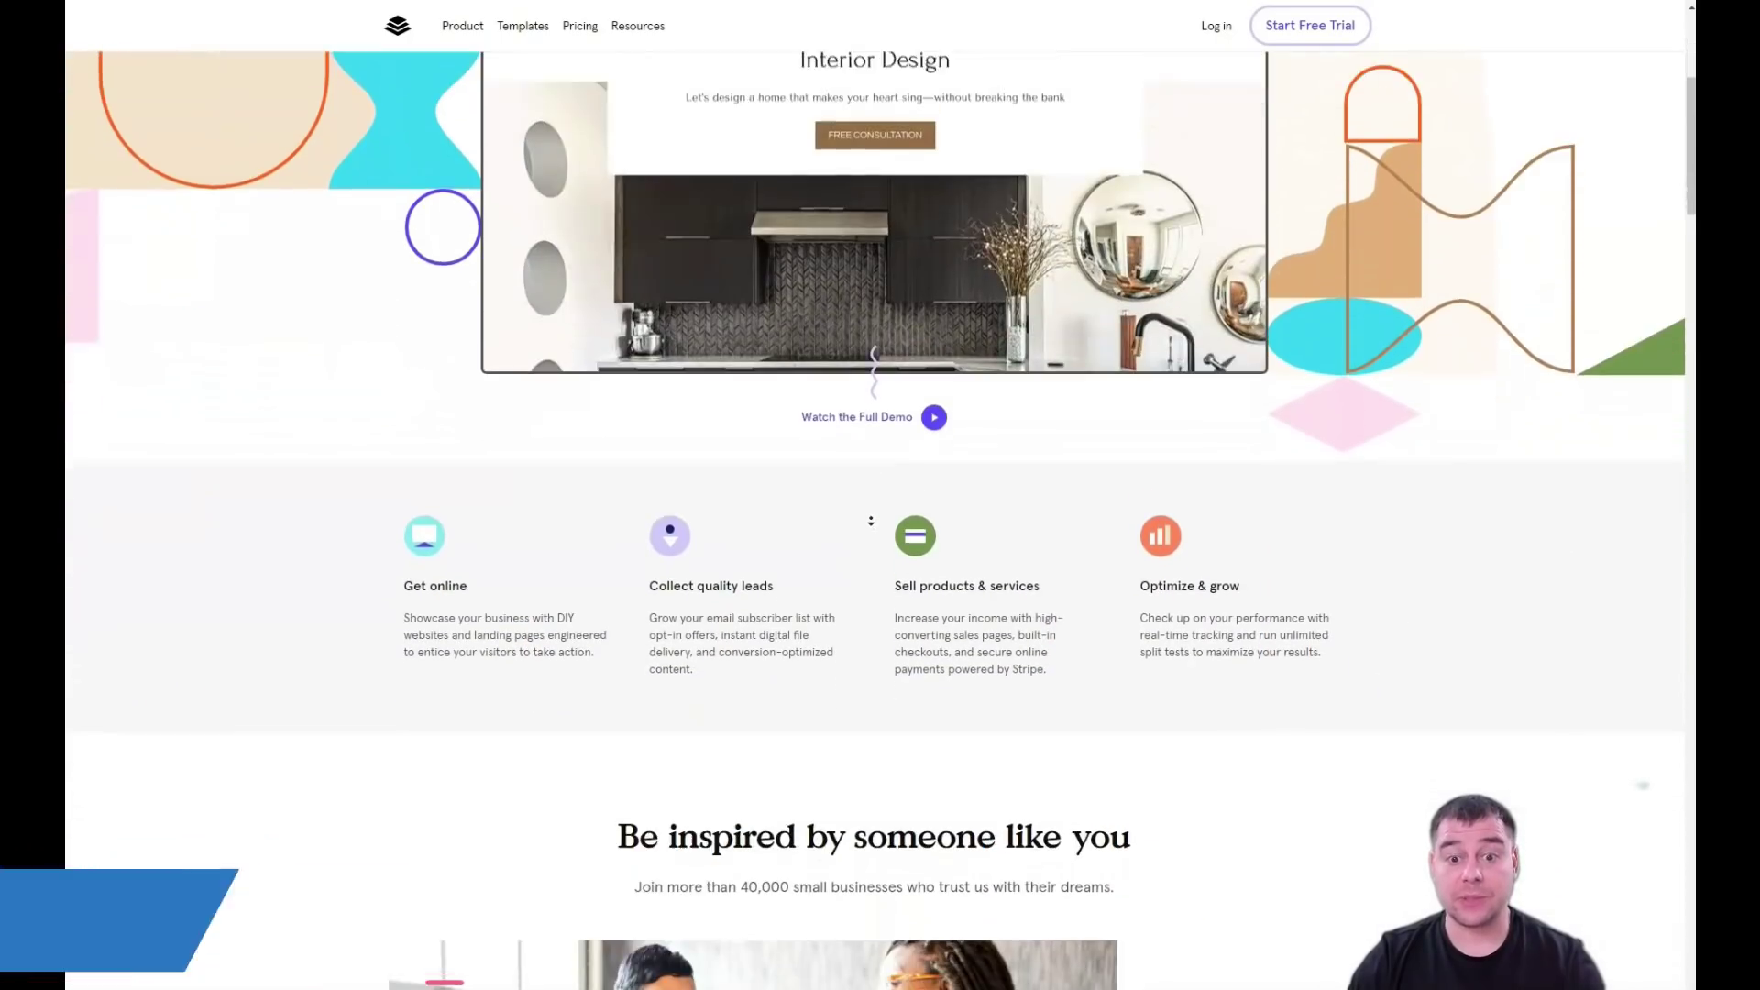
scroll(871, 521, down, 3)
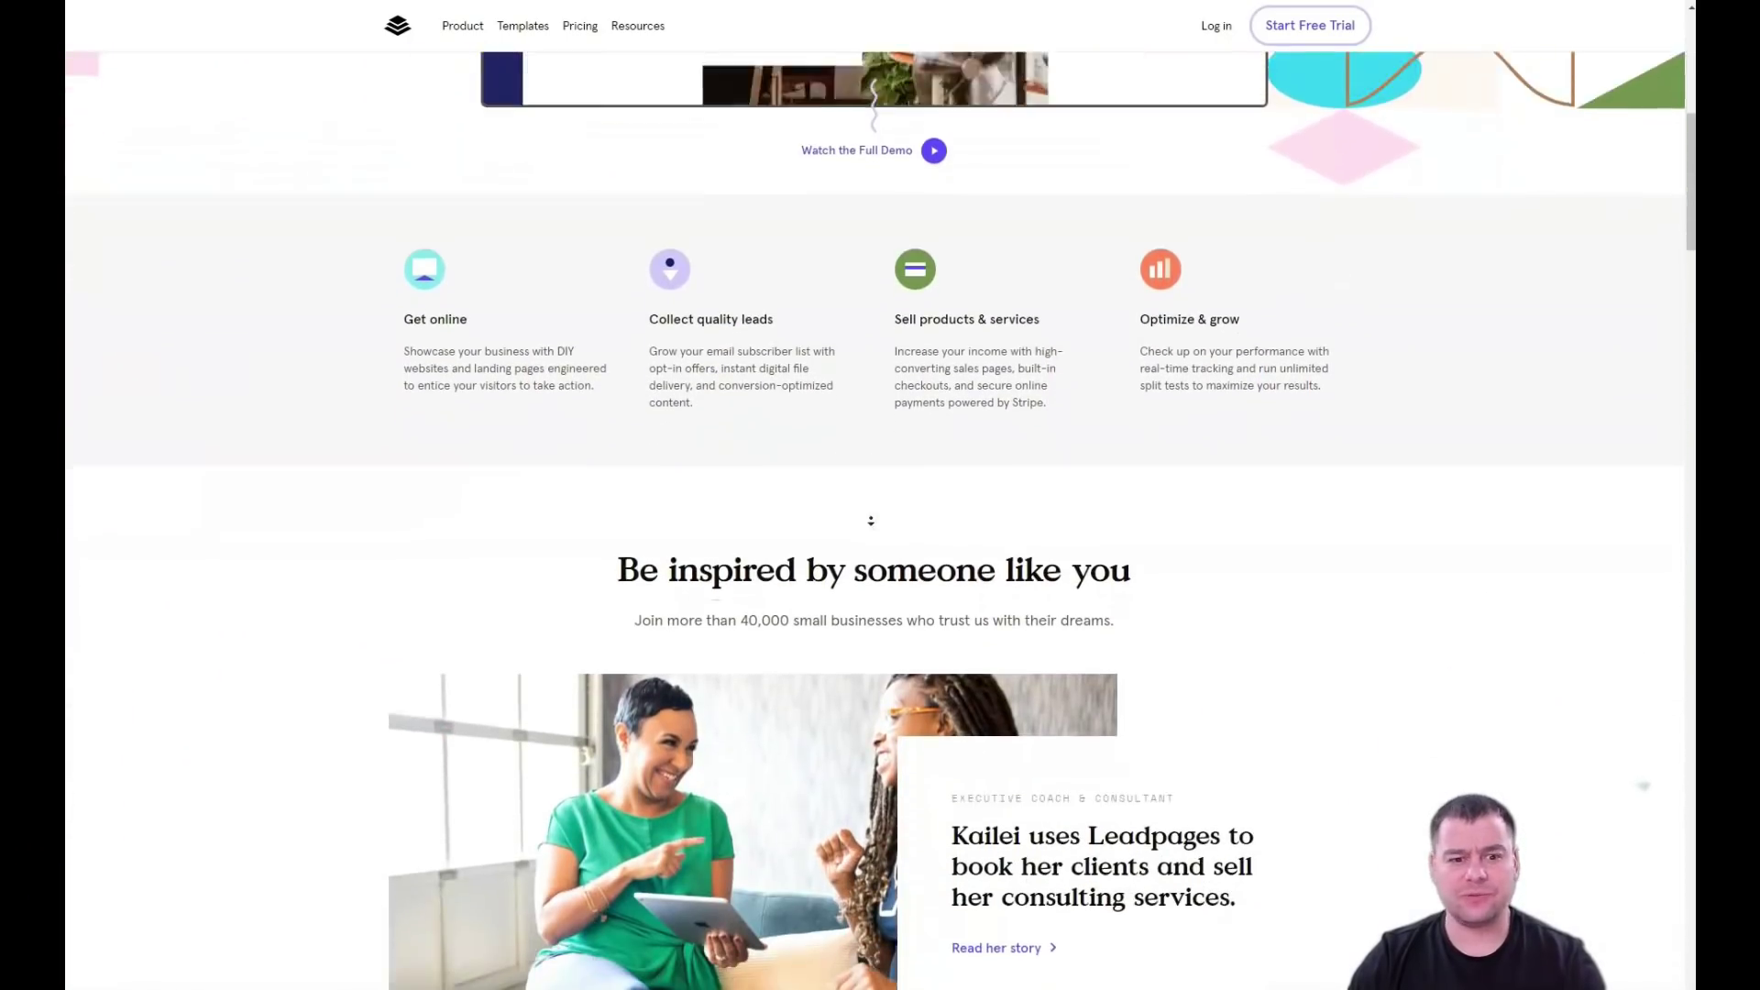
scroll(871, 521, down, 3)
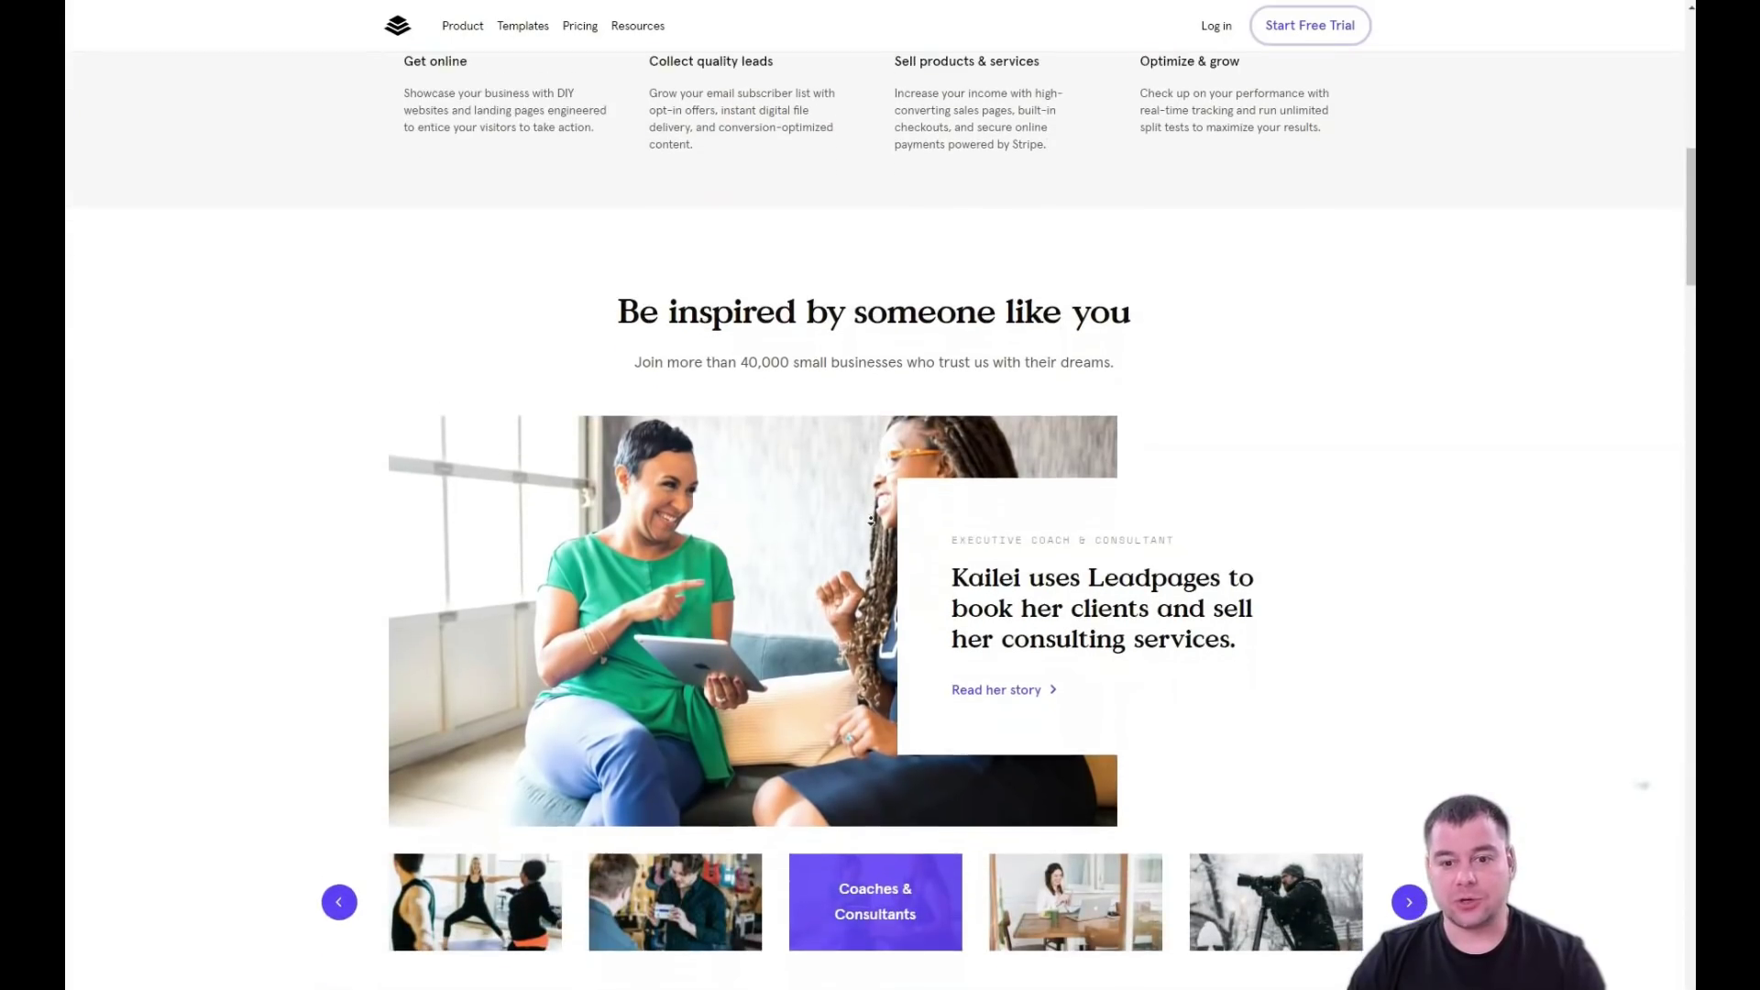
scroll(871, 521, down, 3)
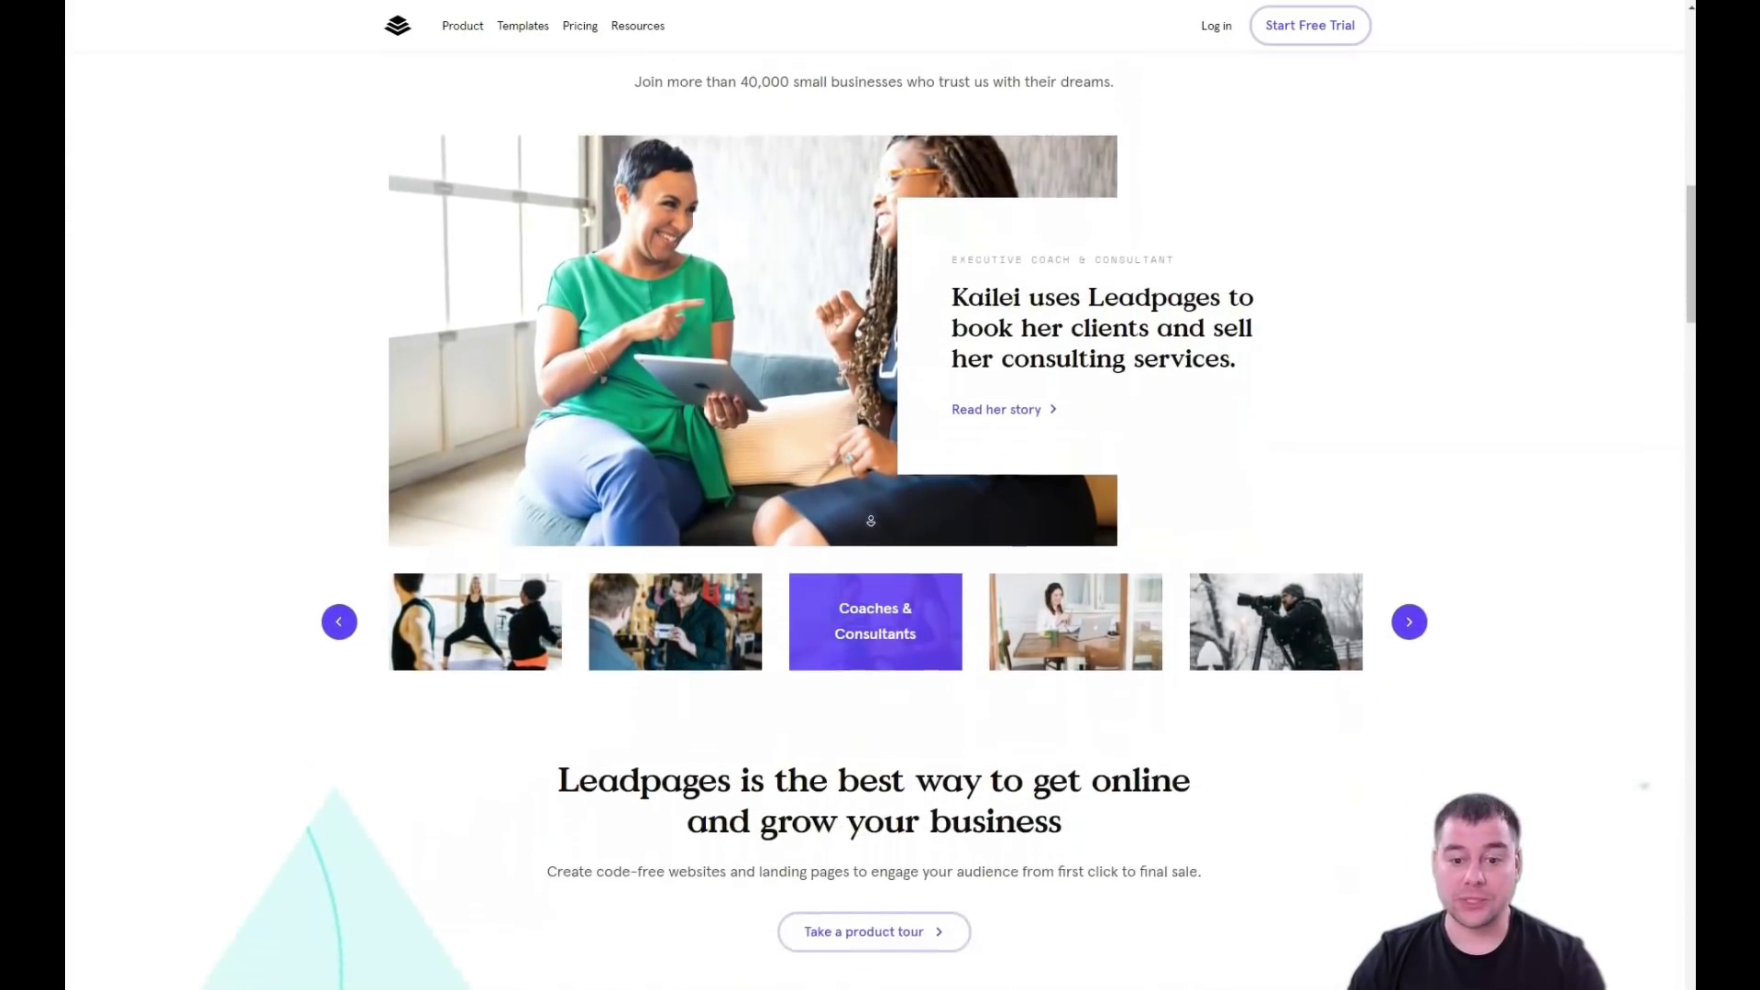
scroll(872, 521, down, 4)
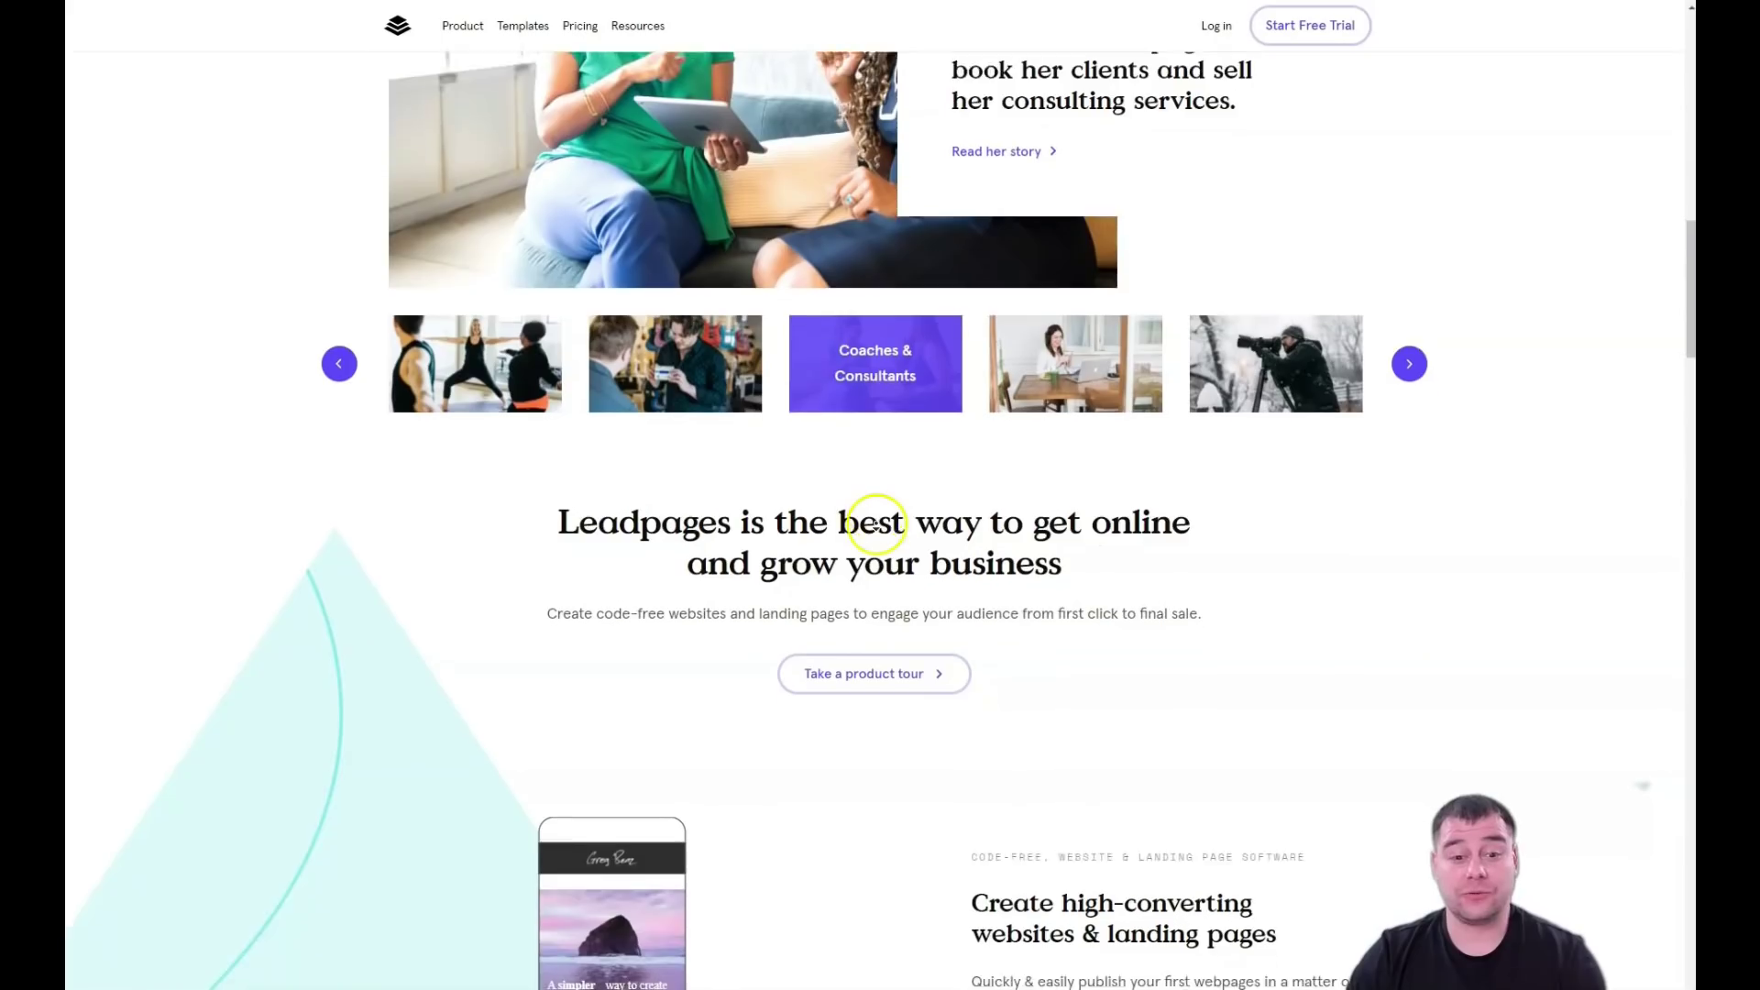
scroll(876, 526, down, 4)
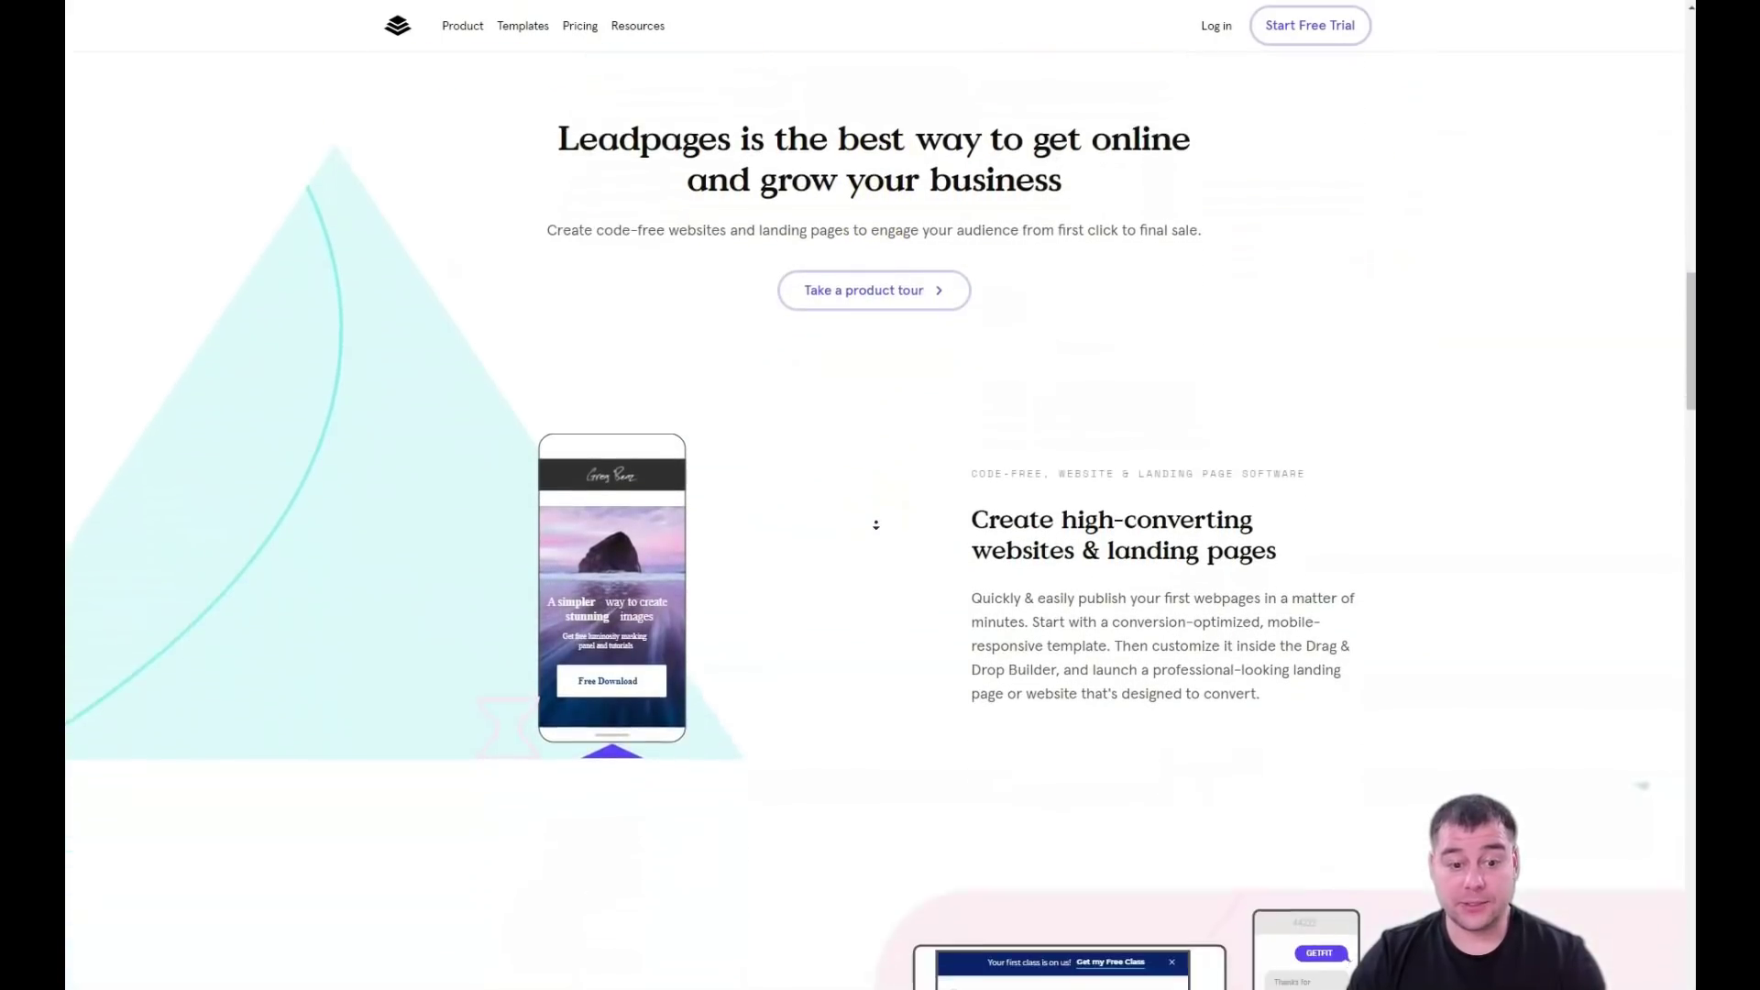
scroll(874, 522, down, 4)
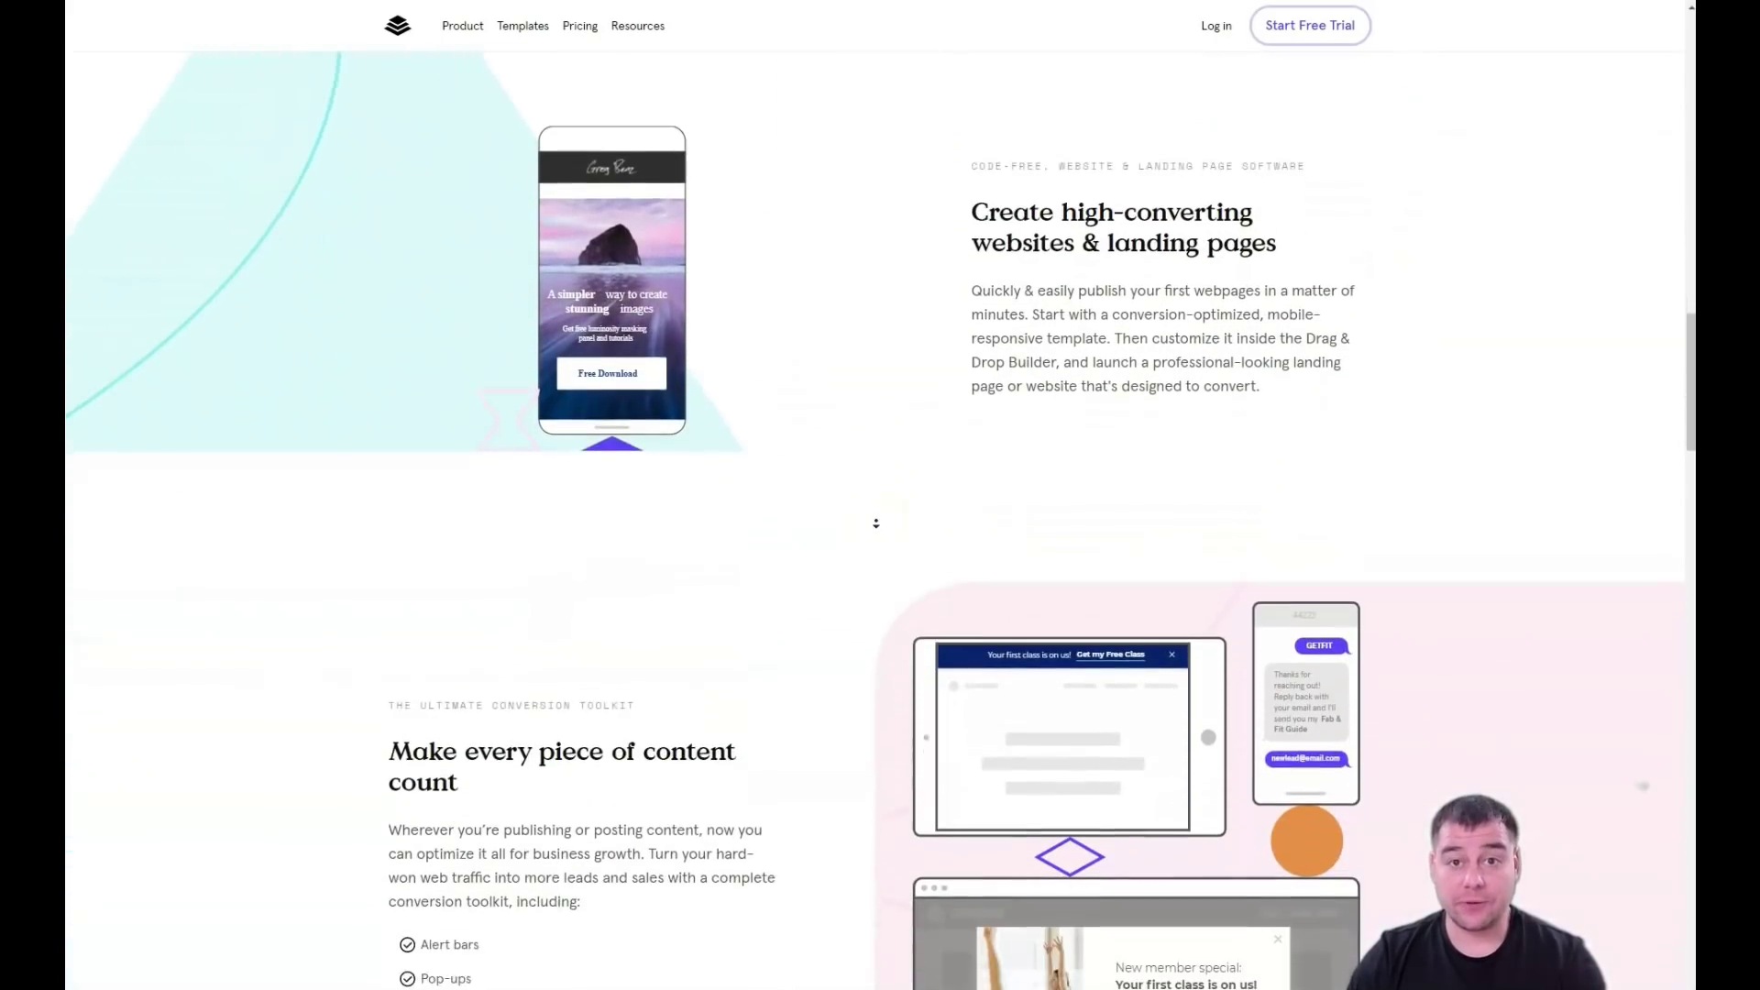
scroll(872, 523, down, 4)
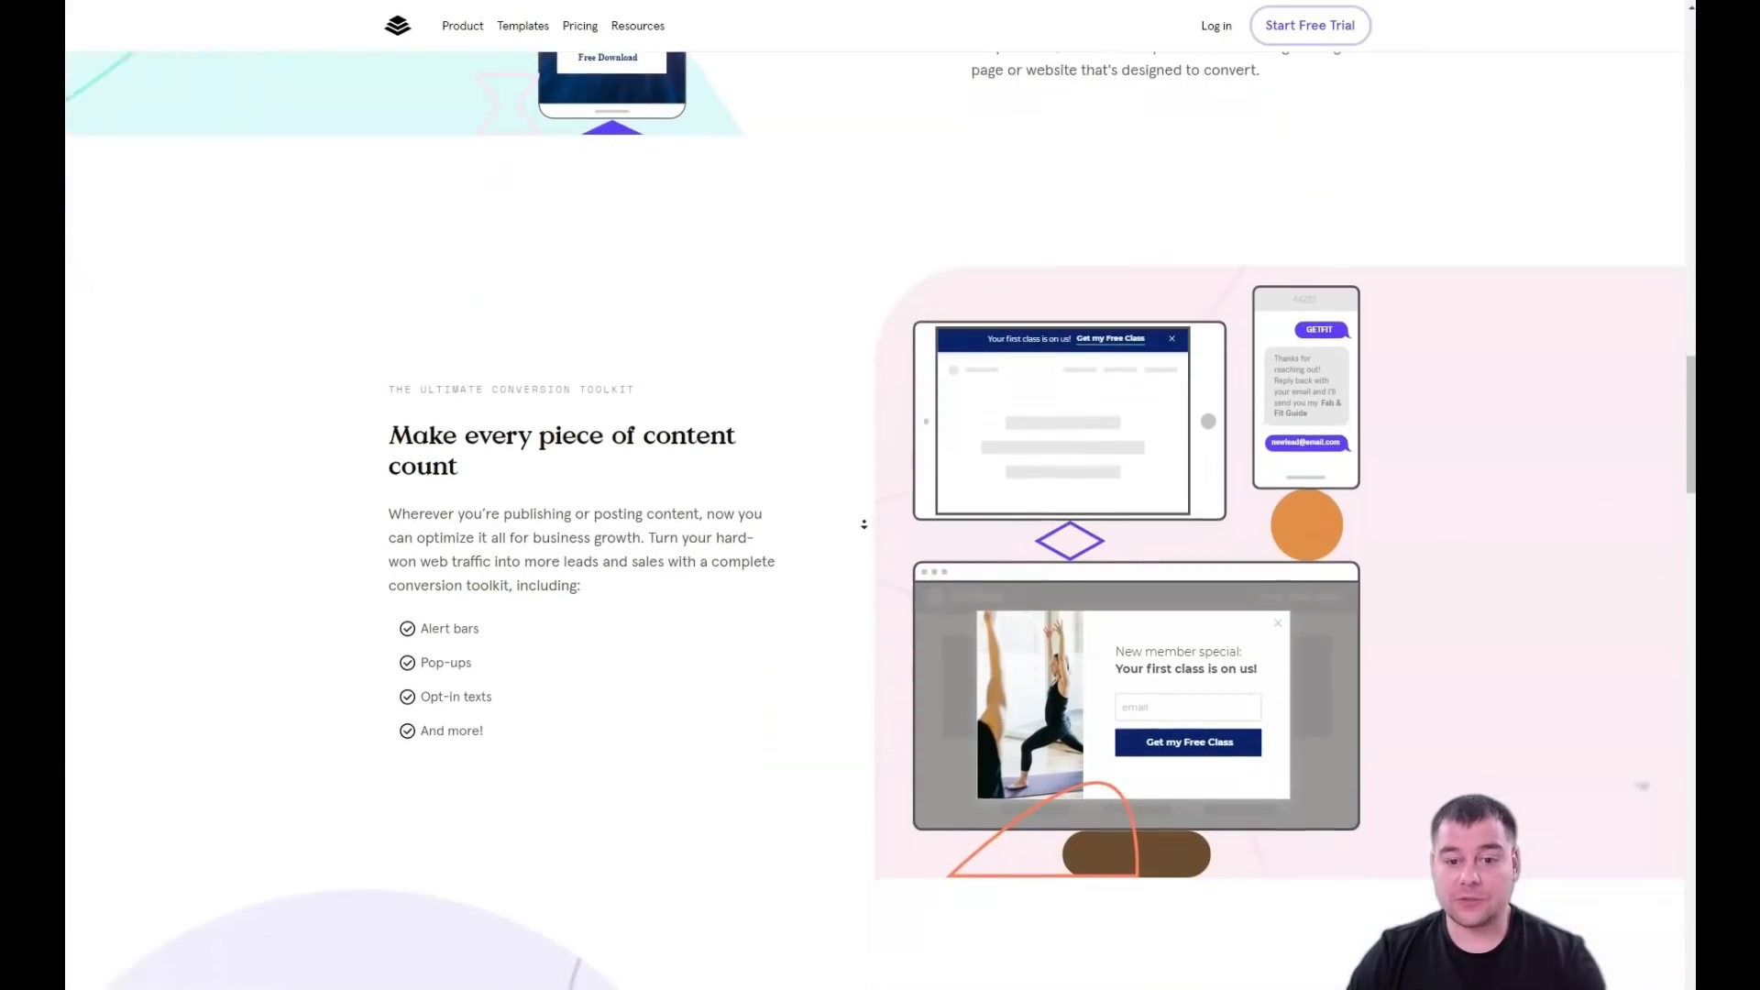
scroll(860, 525, down, 4)
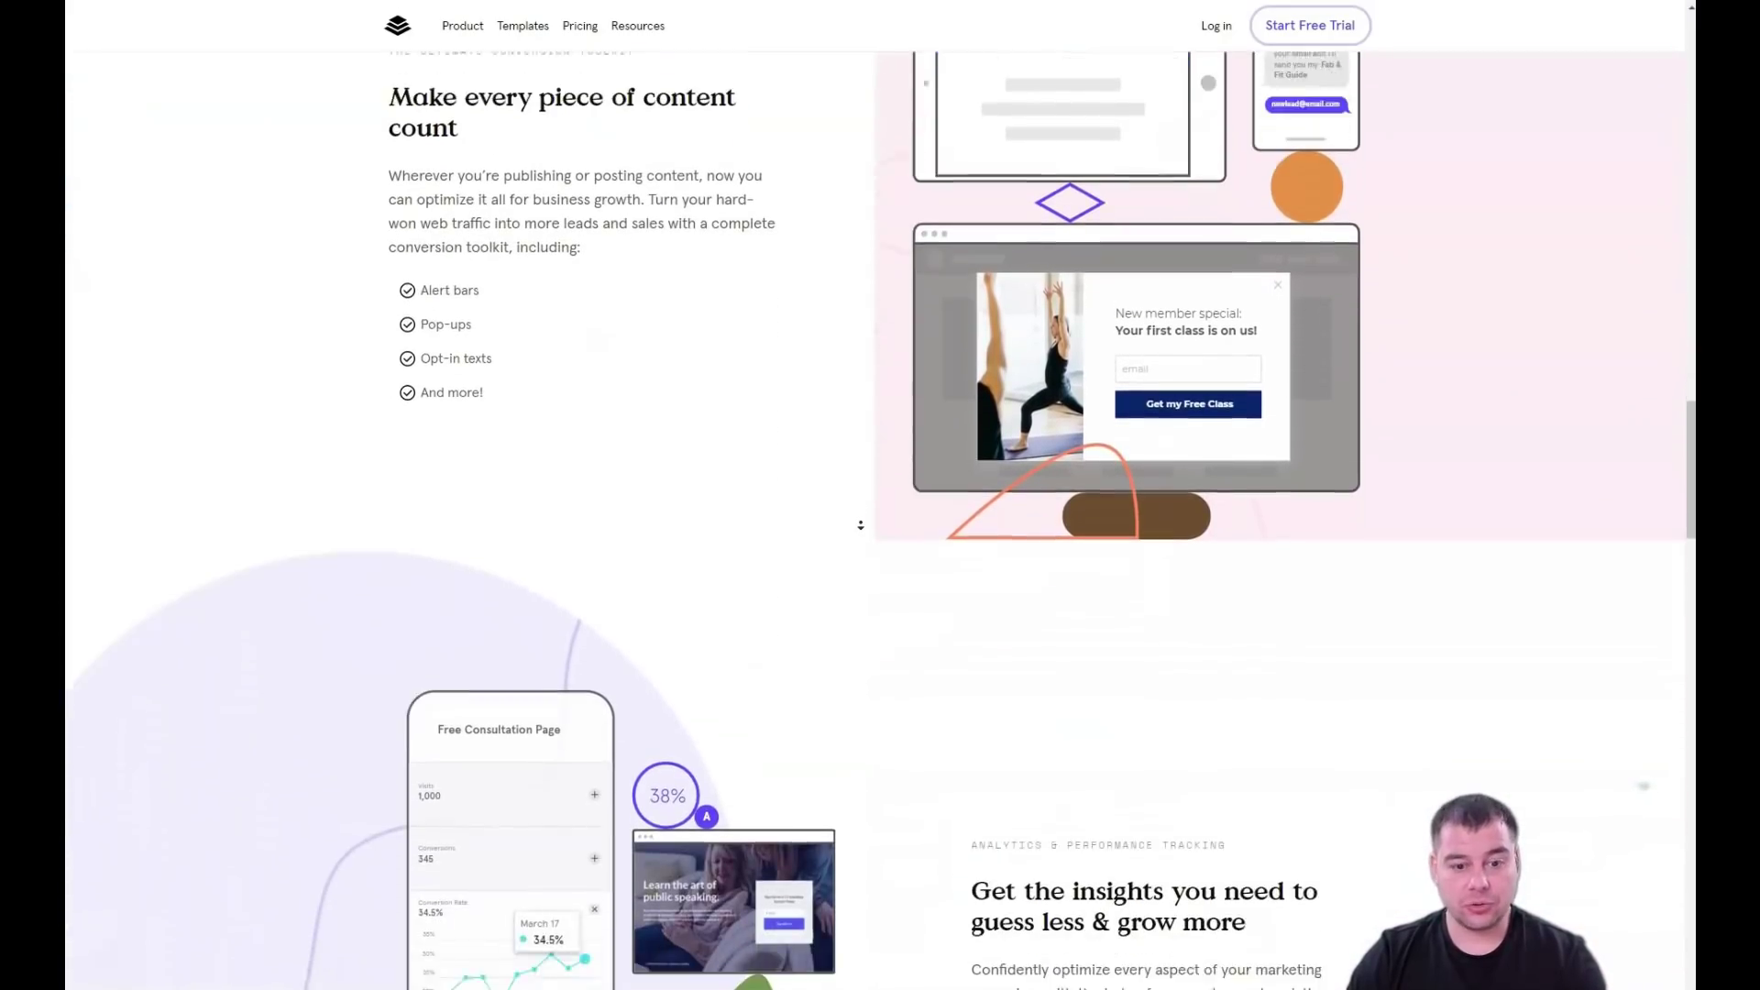
scroll(854, 525, down, 4)
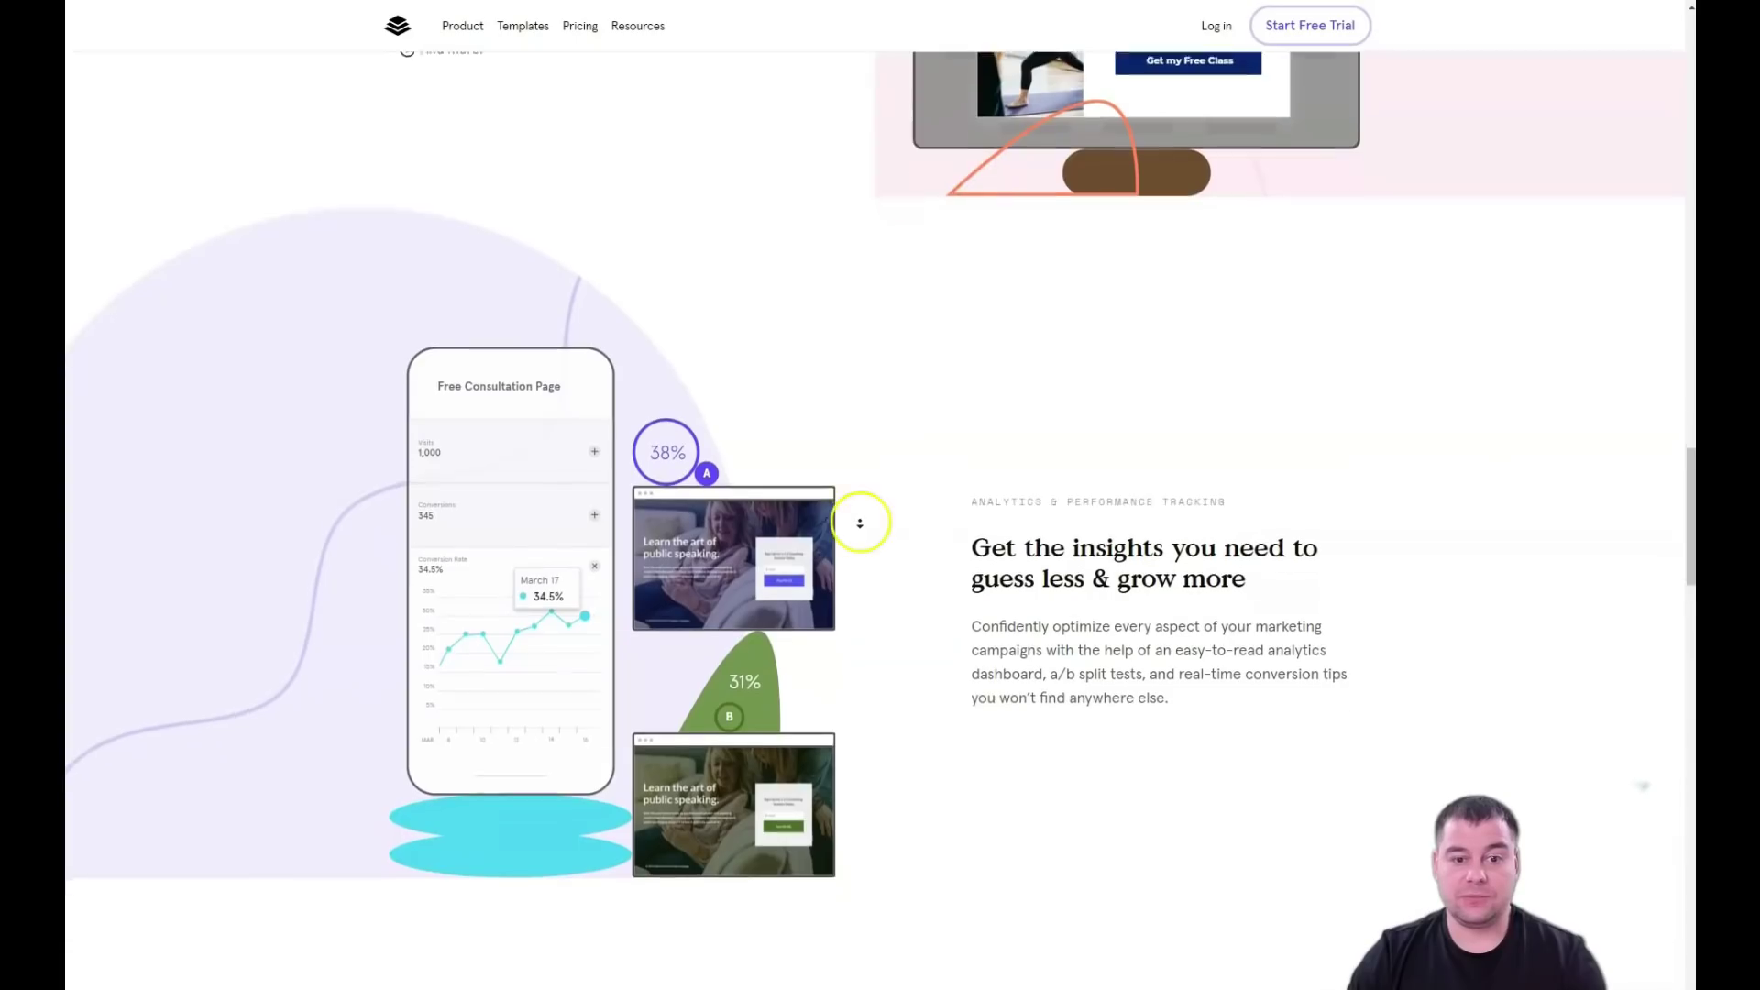
Examine the homepage sections on templates, integrations and customer service, down to the free trial offer and footer
scroll(861, 525, down, 4)
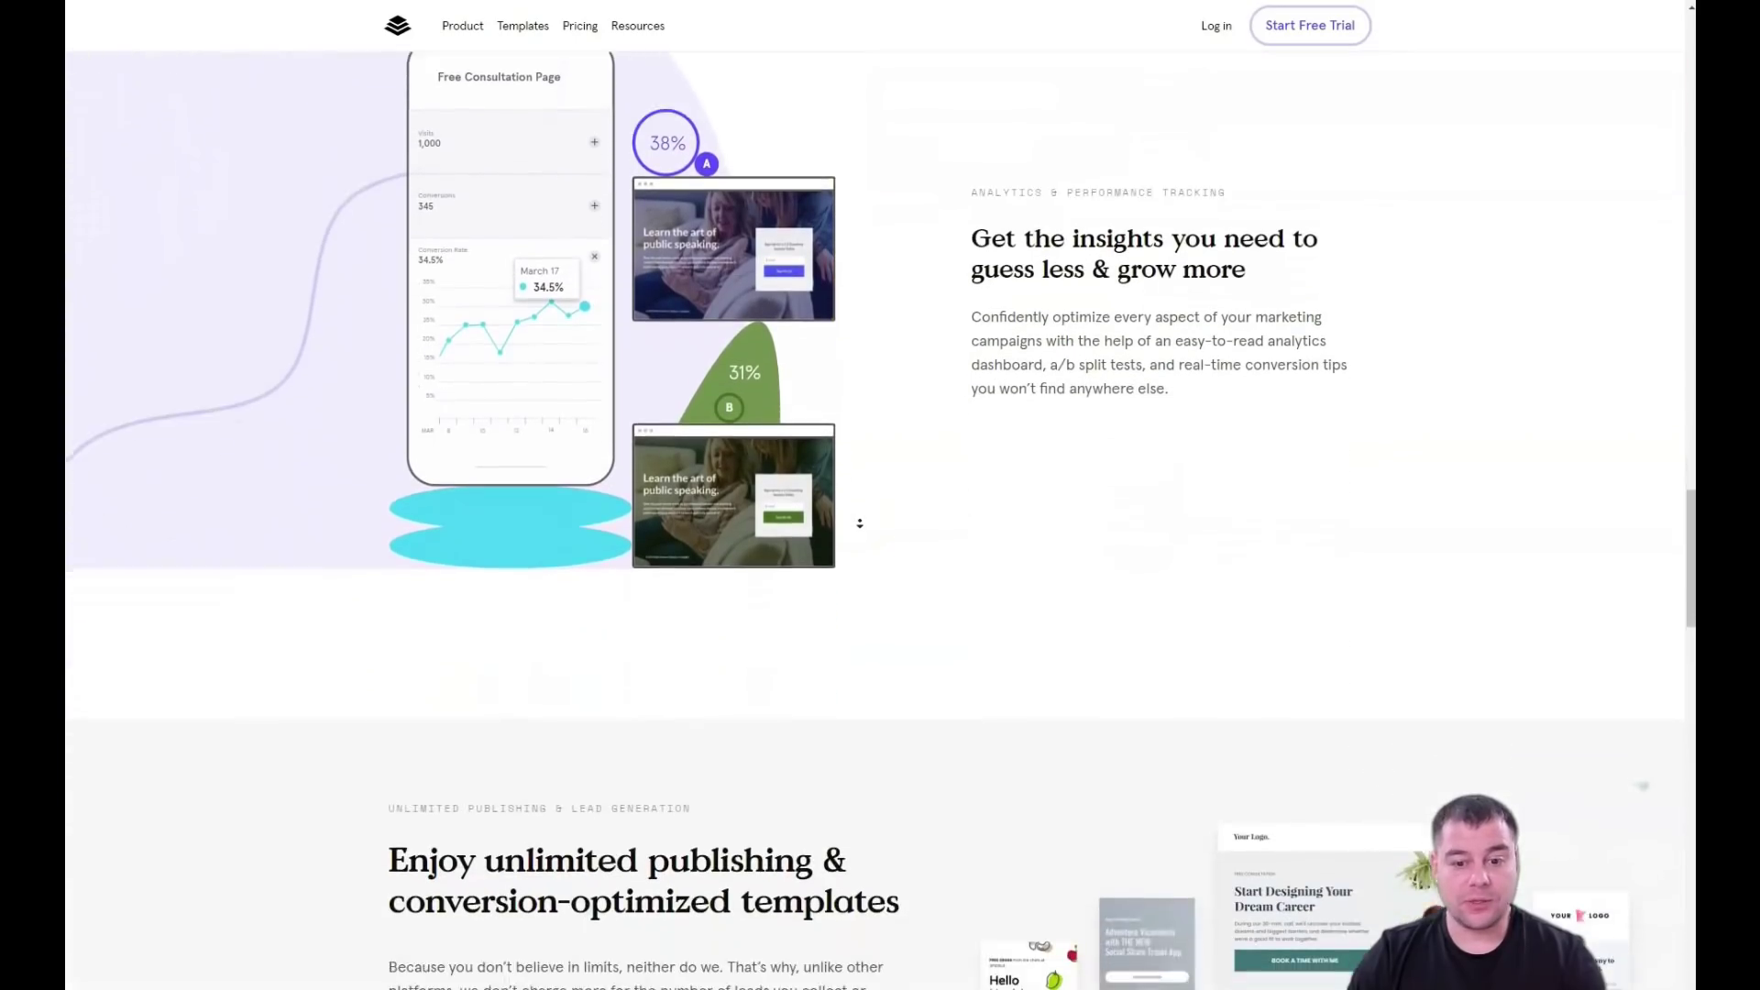
scroll(866, 525, down, 4)
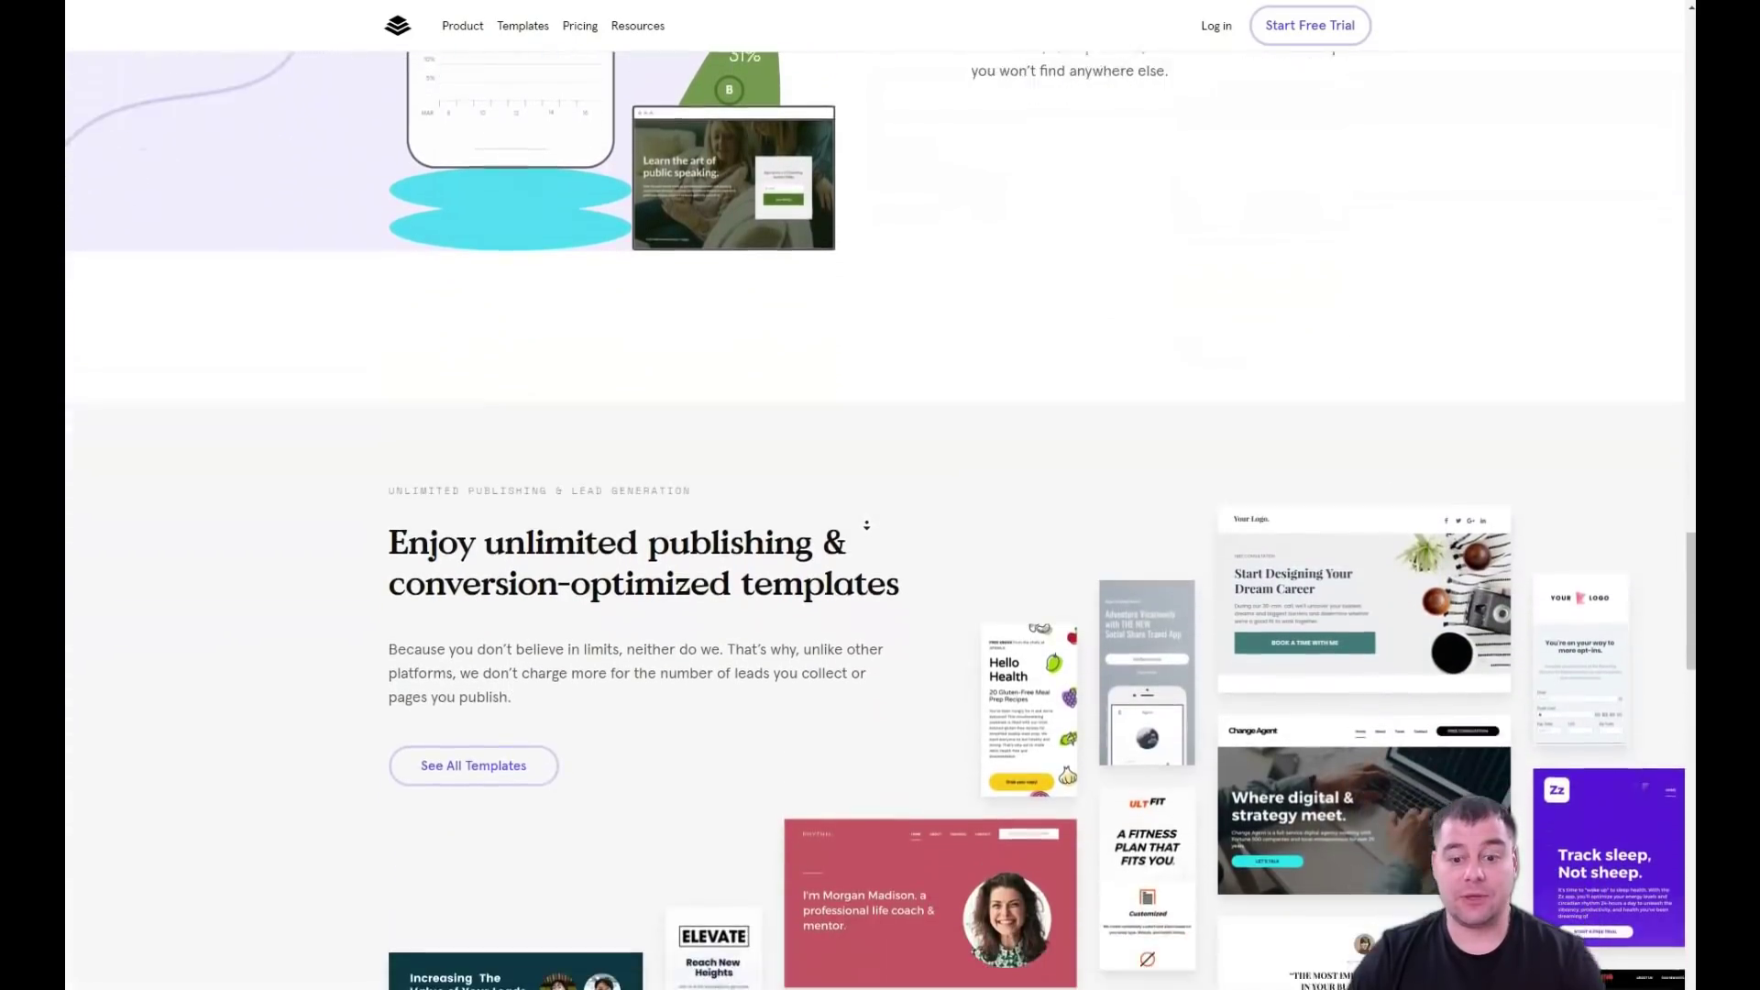
scroll(865, 526, down, 4)
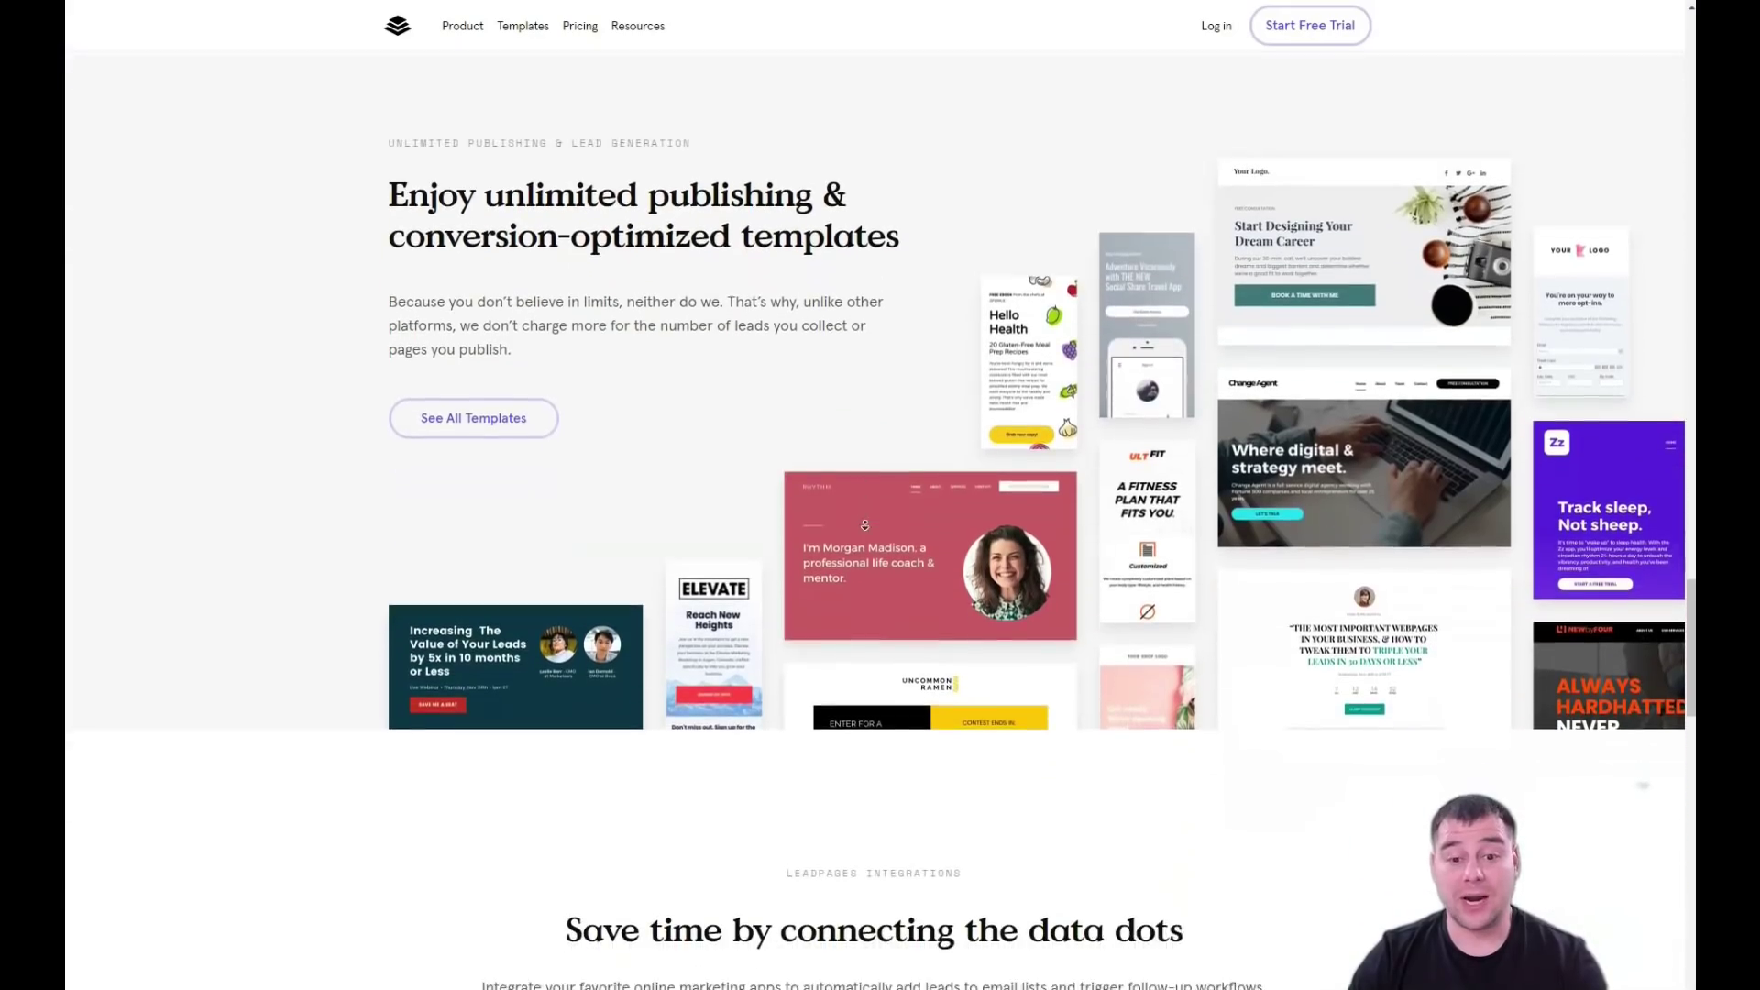
scroll(865, 525, down, 4)
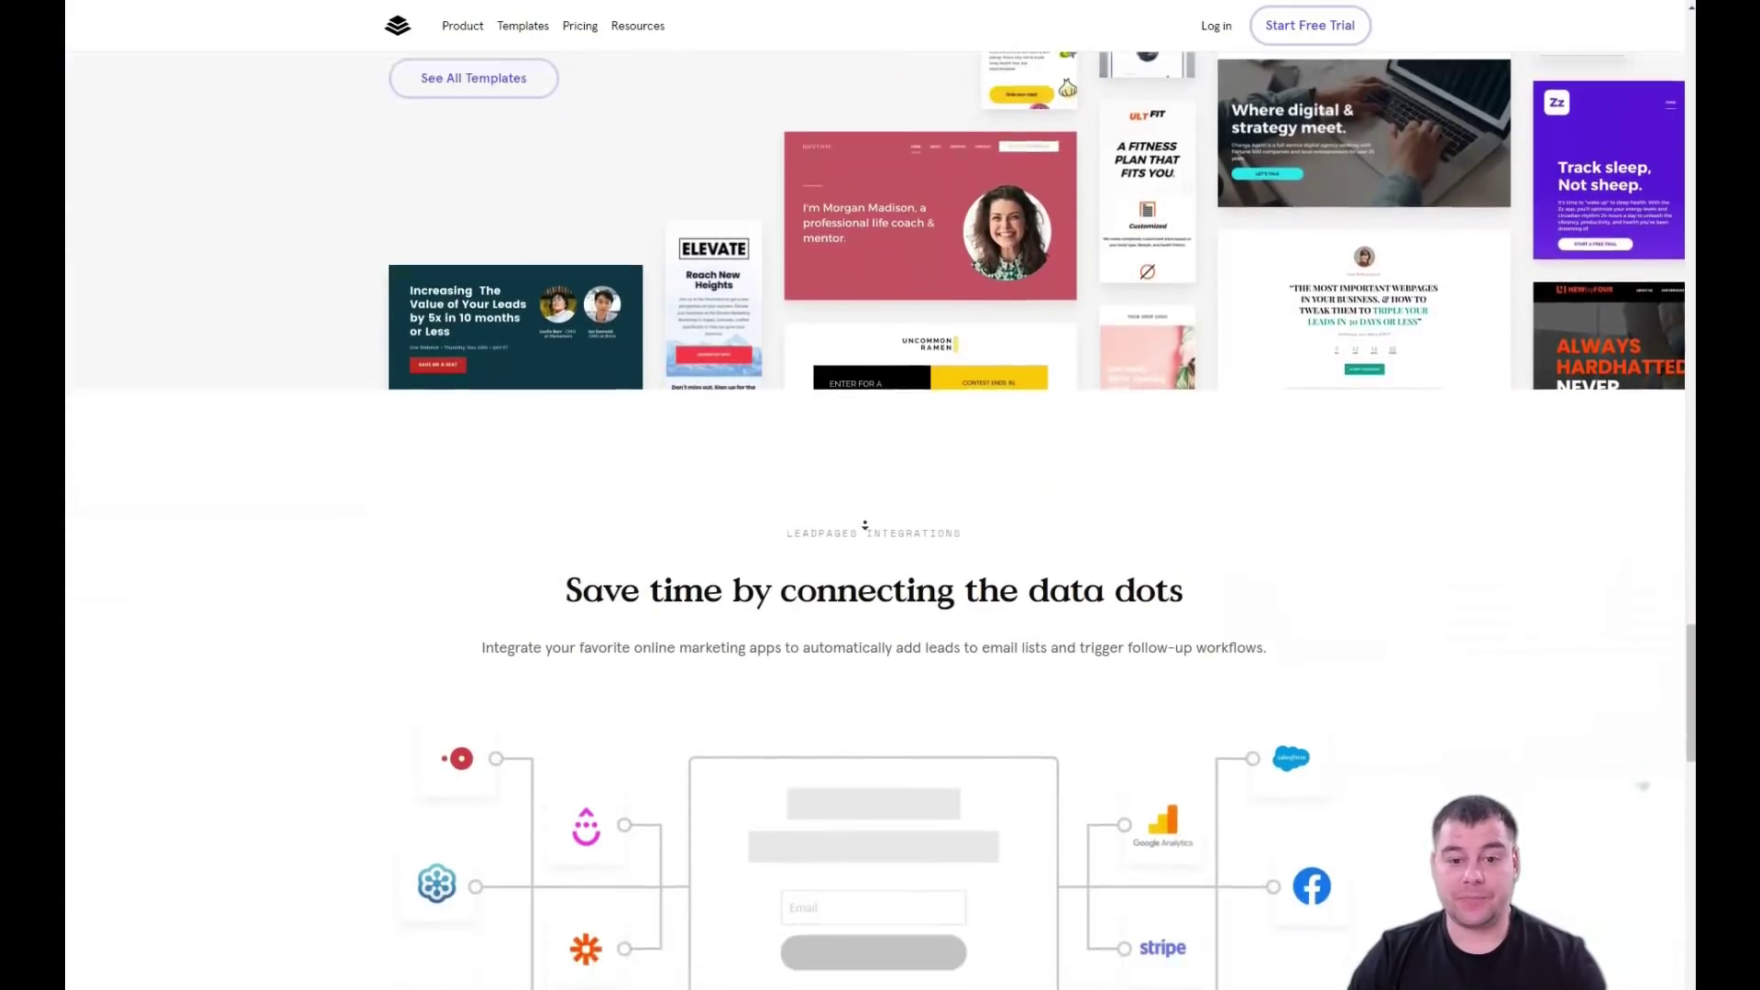
scroll(864, 525, down, 1)
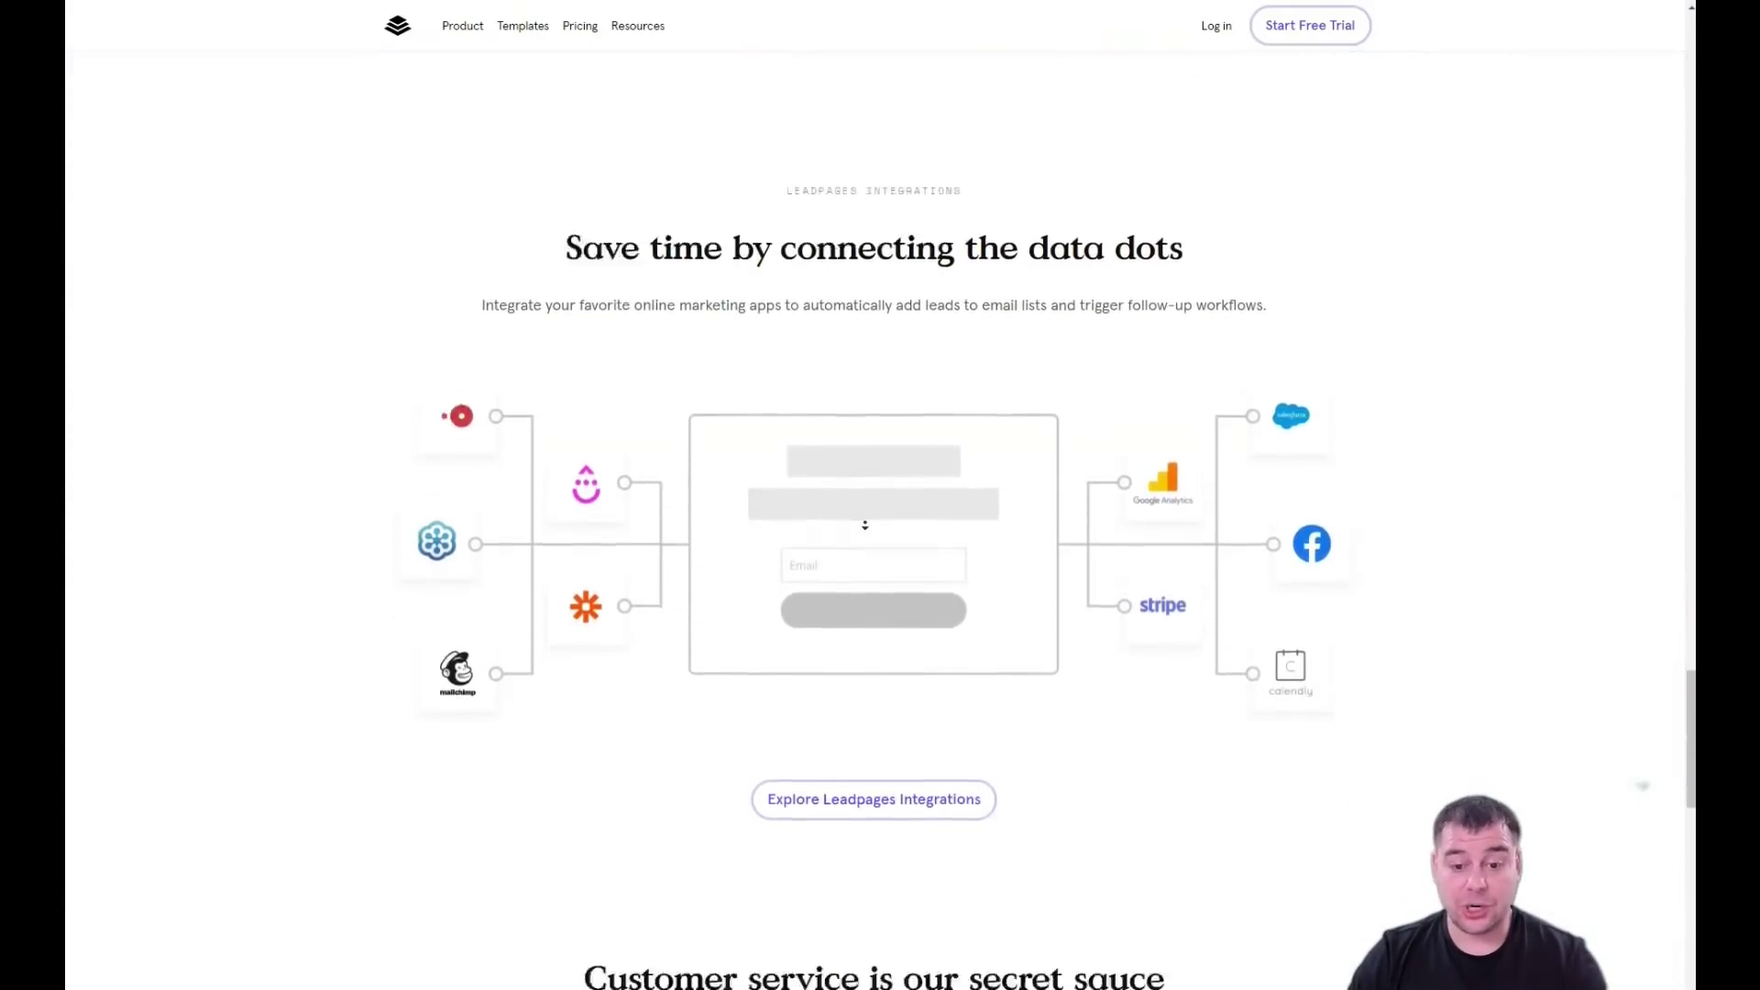
scroll(864, 525, down, 4)
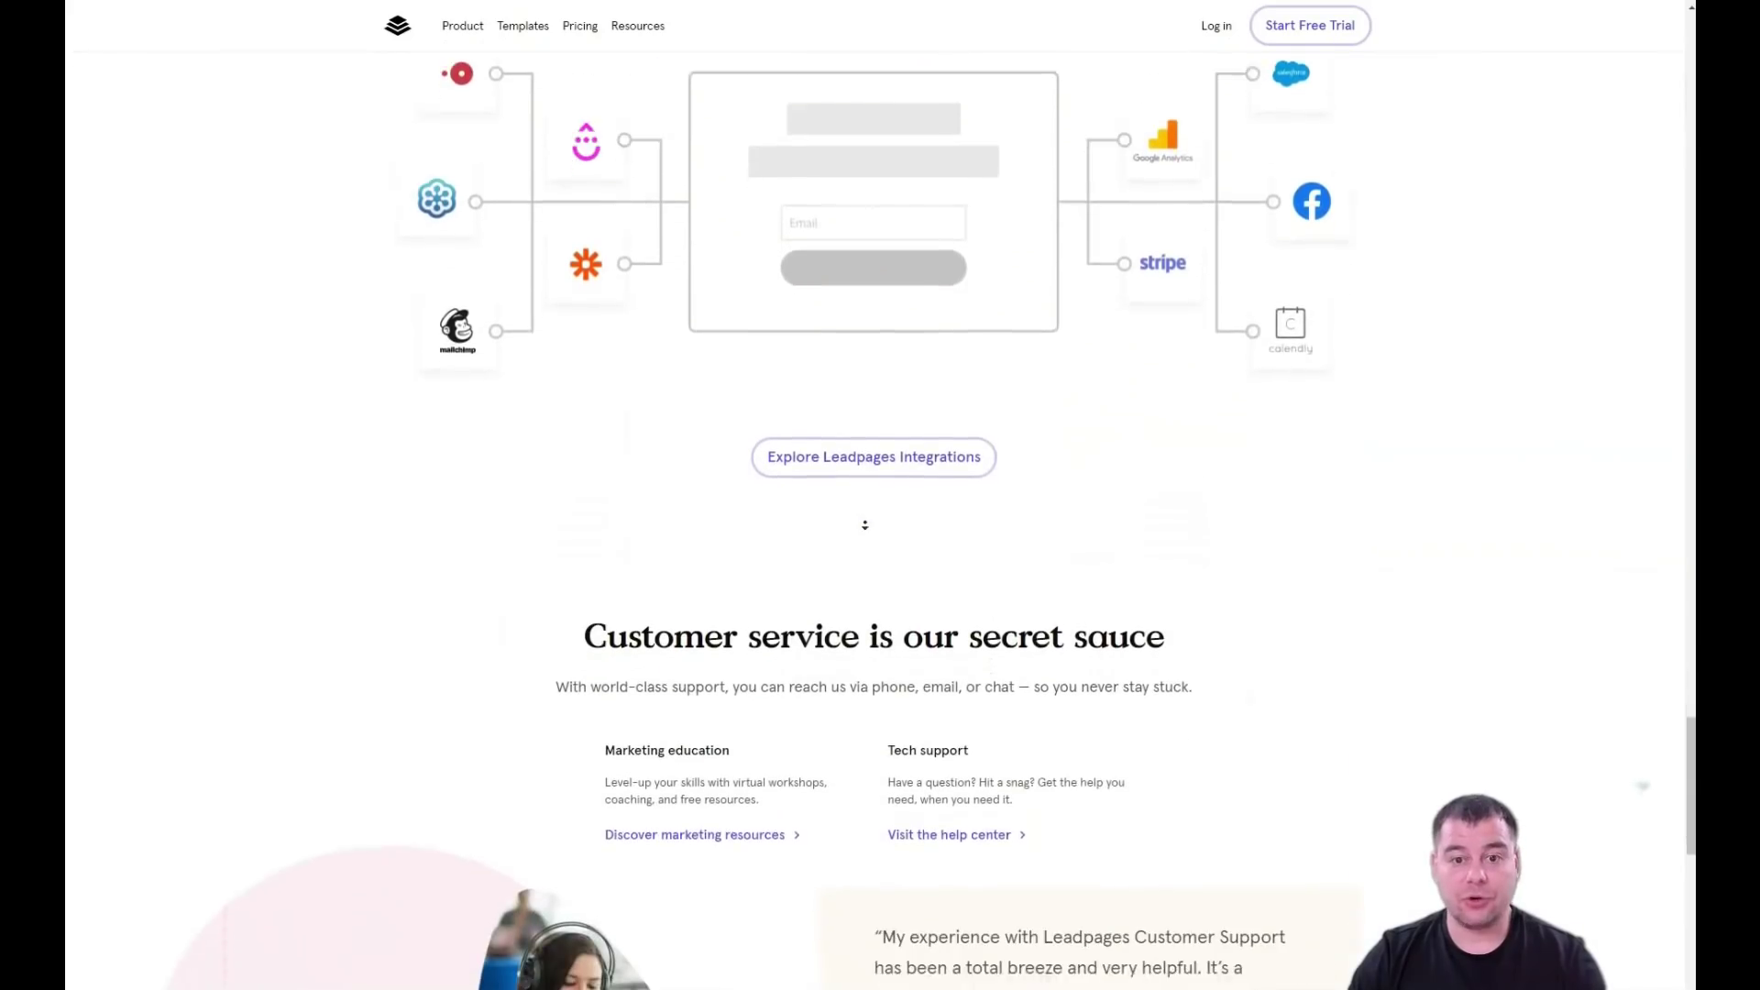
scroll(862, 524, down, 4)
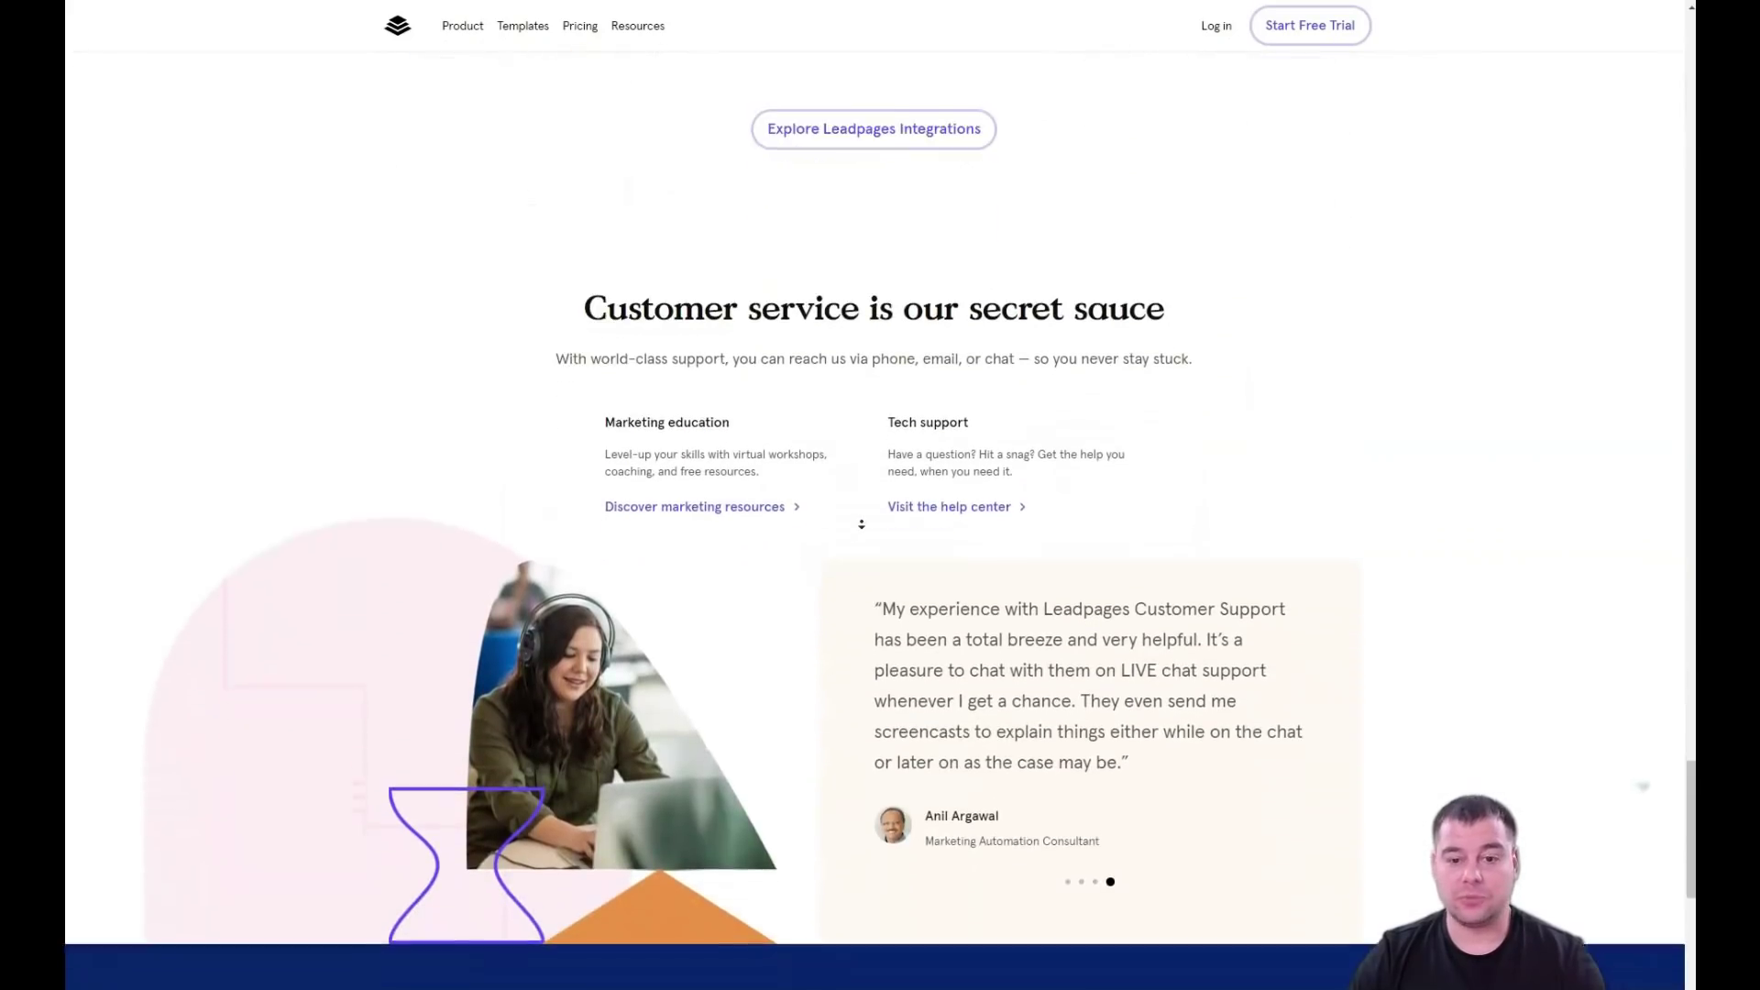
scroll(861, 525, down, 6)
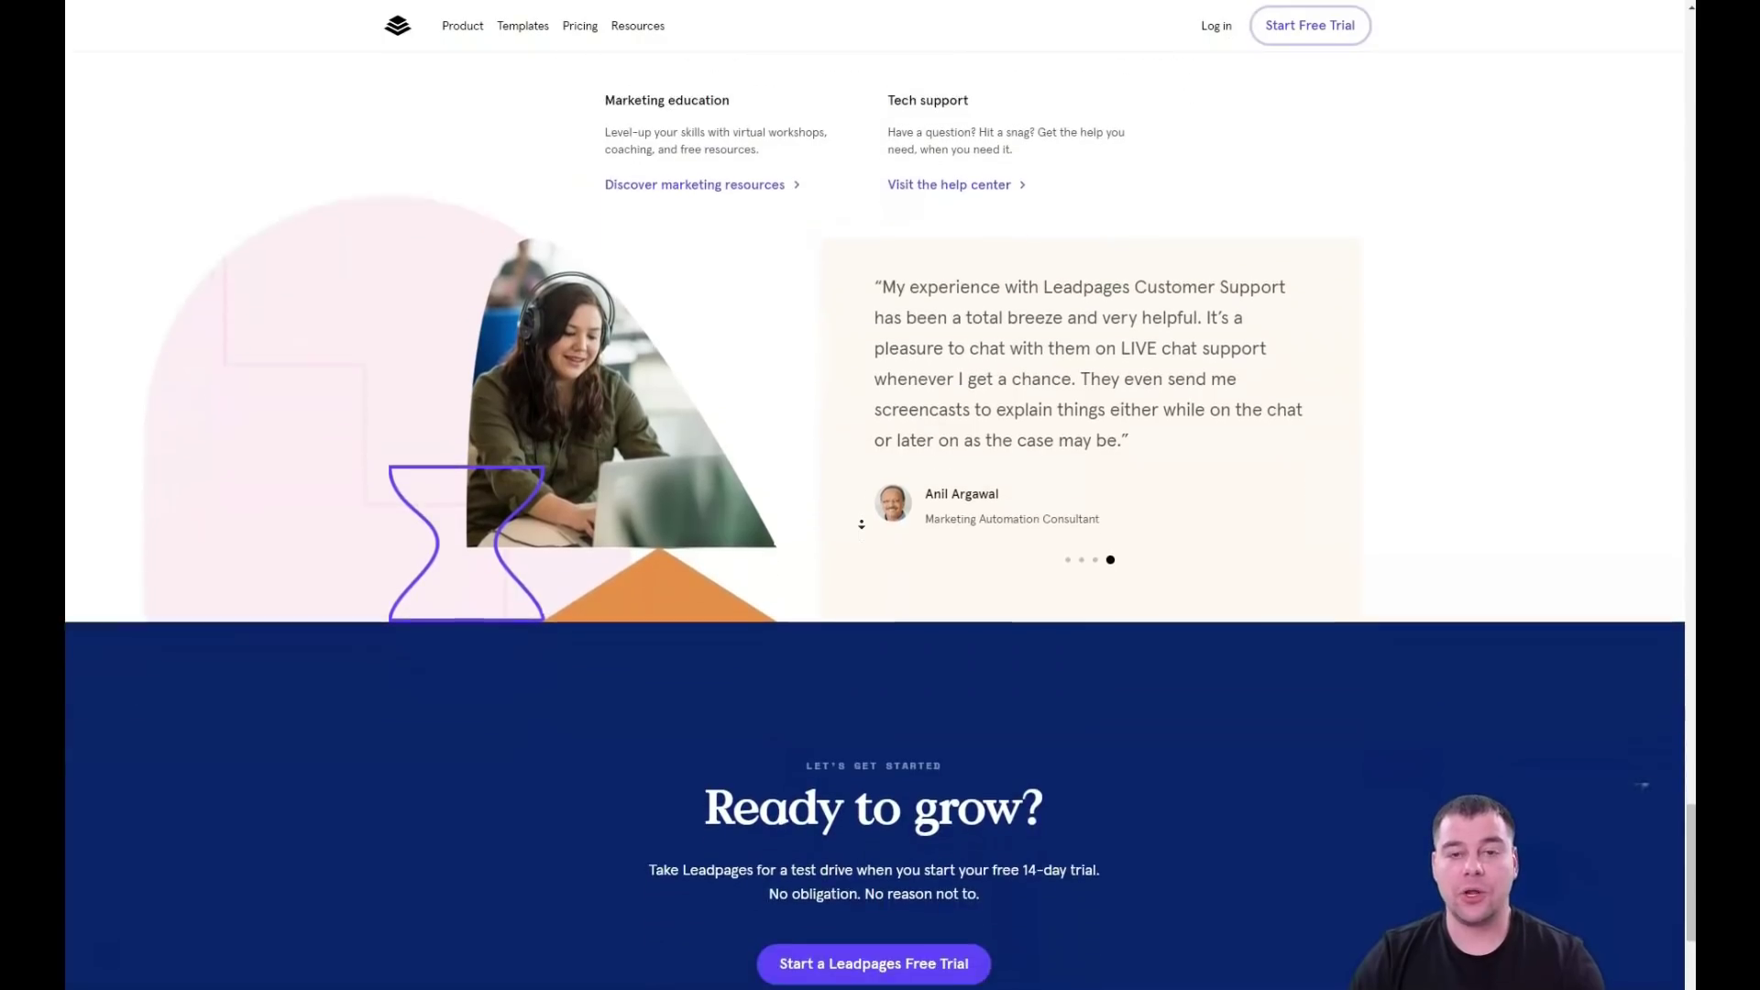
scroll(865, 522, down, 1)
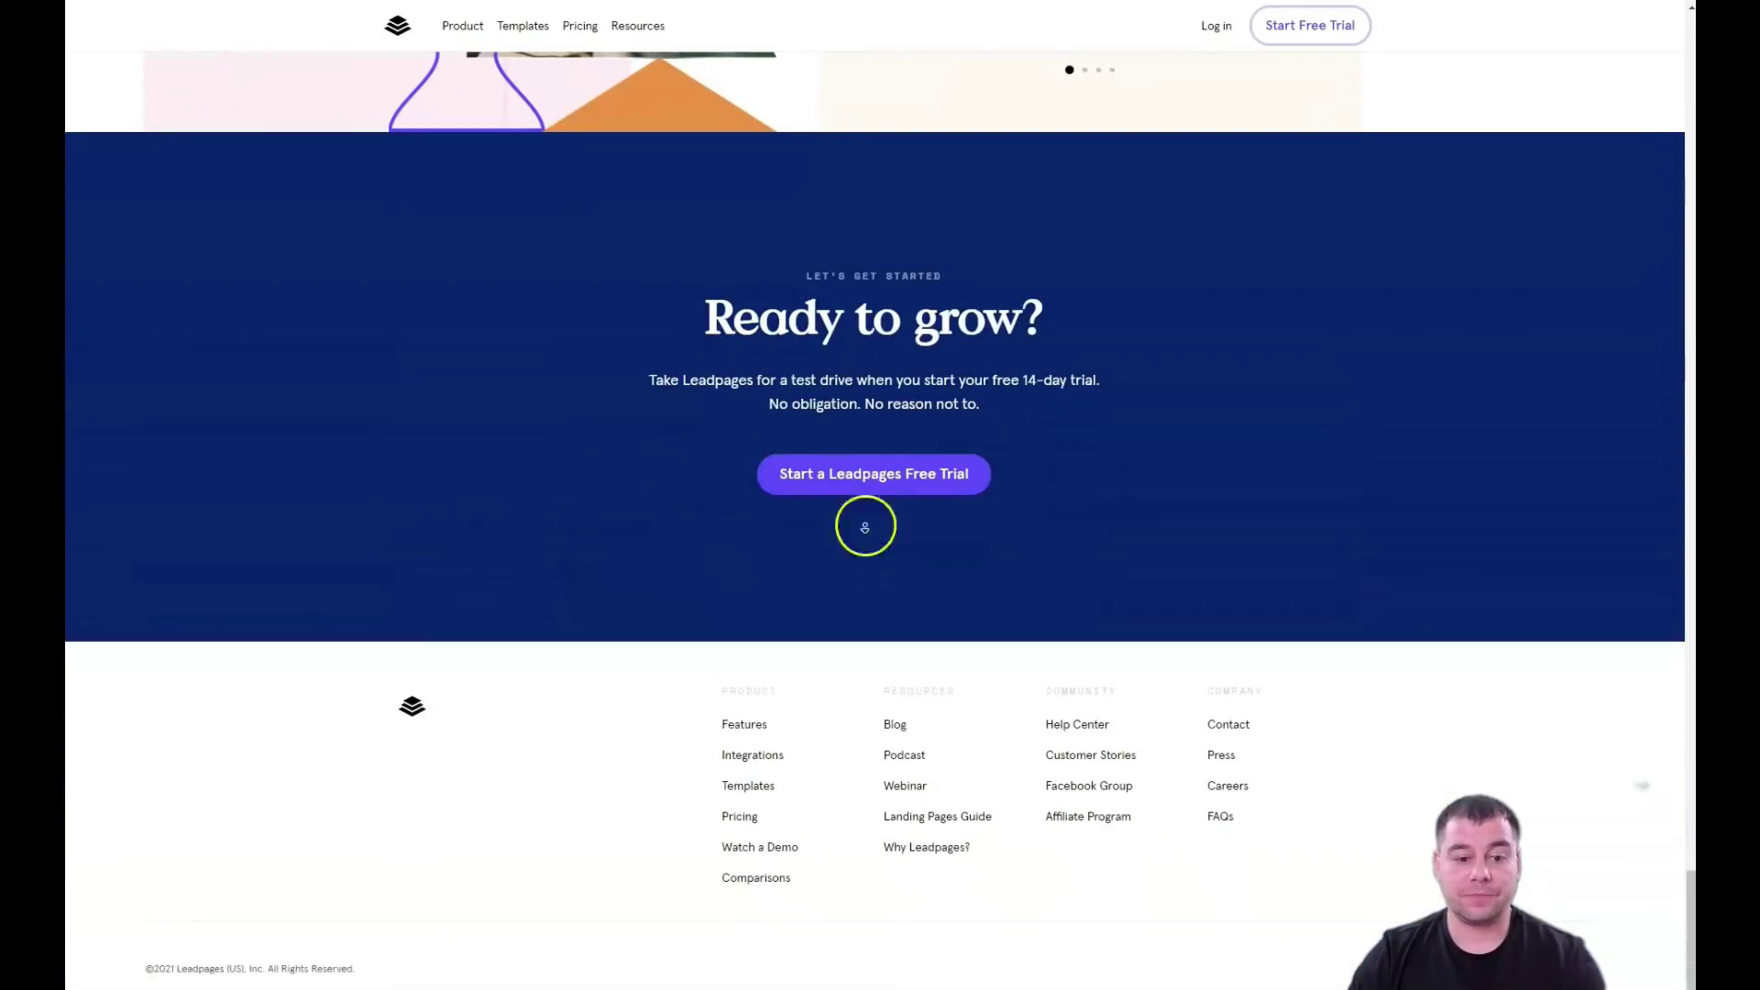
Go back through the homepage sections to the "Turn Clicks into Customers" introduction
scroll(873, 403, up, 8)
scroll(873, 401, up, 15)
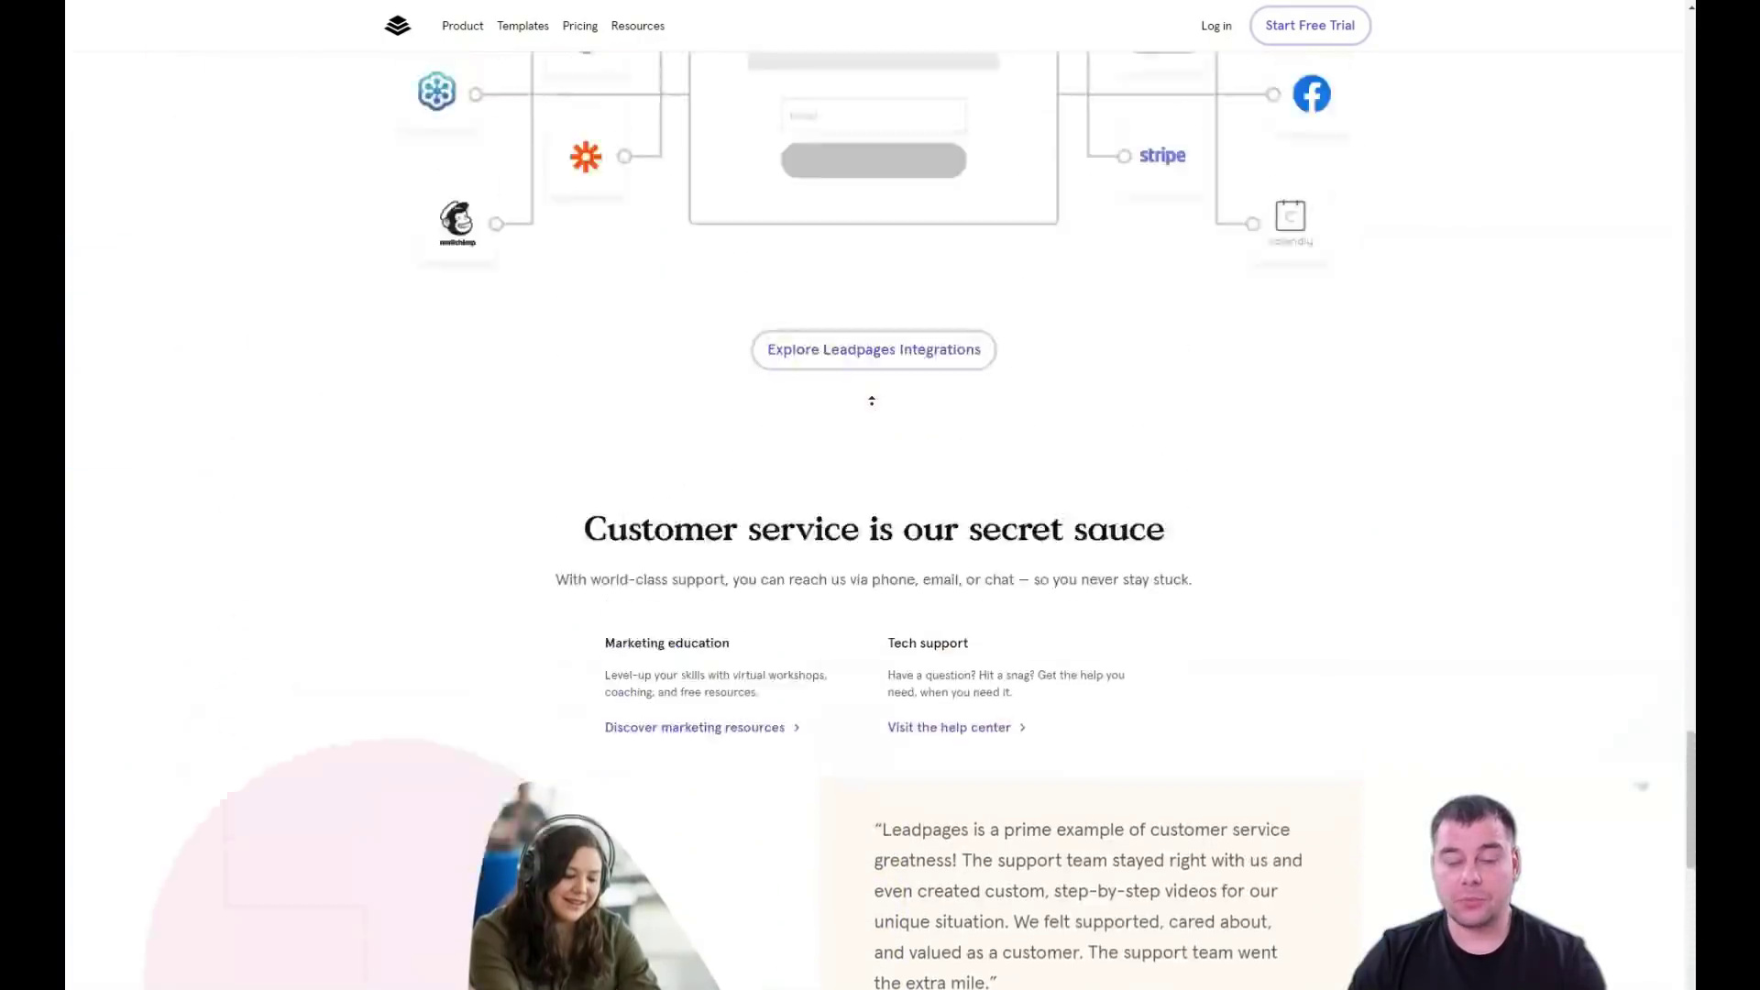
scroll(870, 404, up, 13)
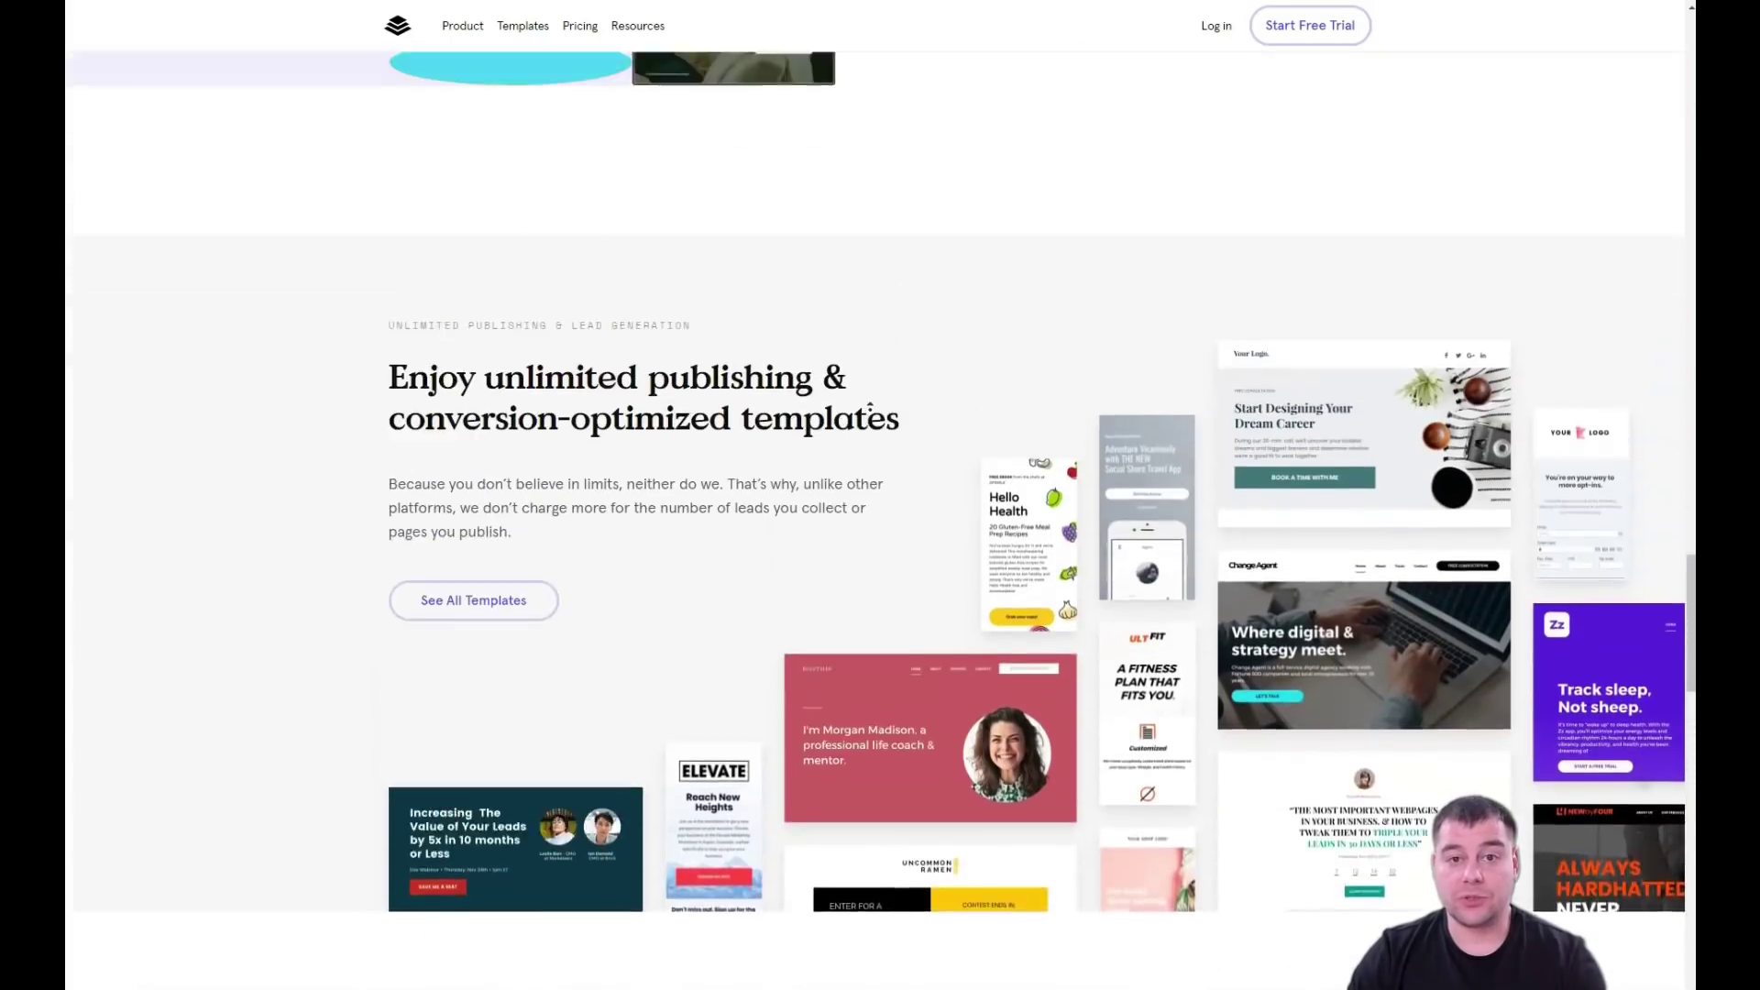
scroll(870, 406, up, 10)
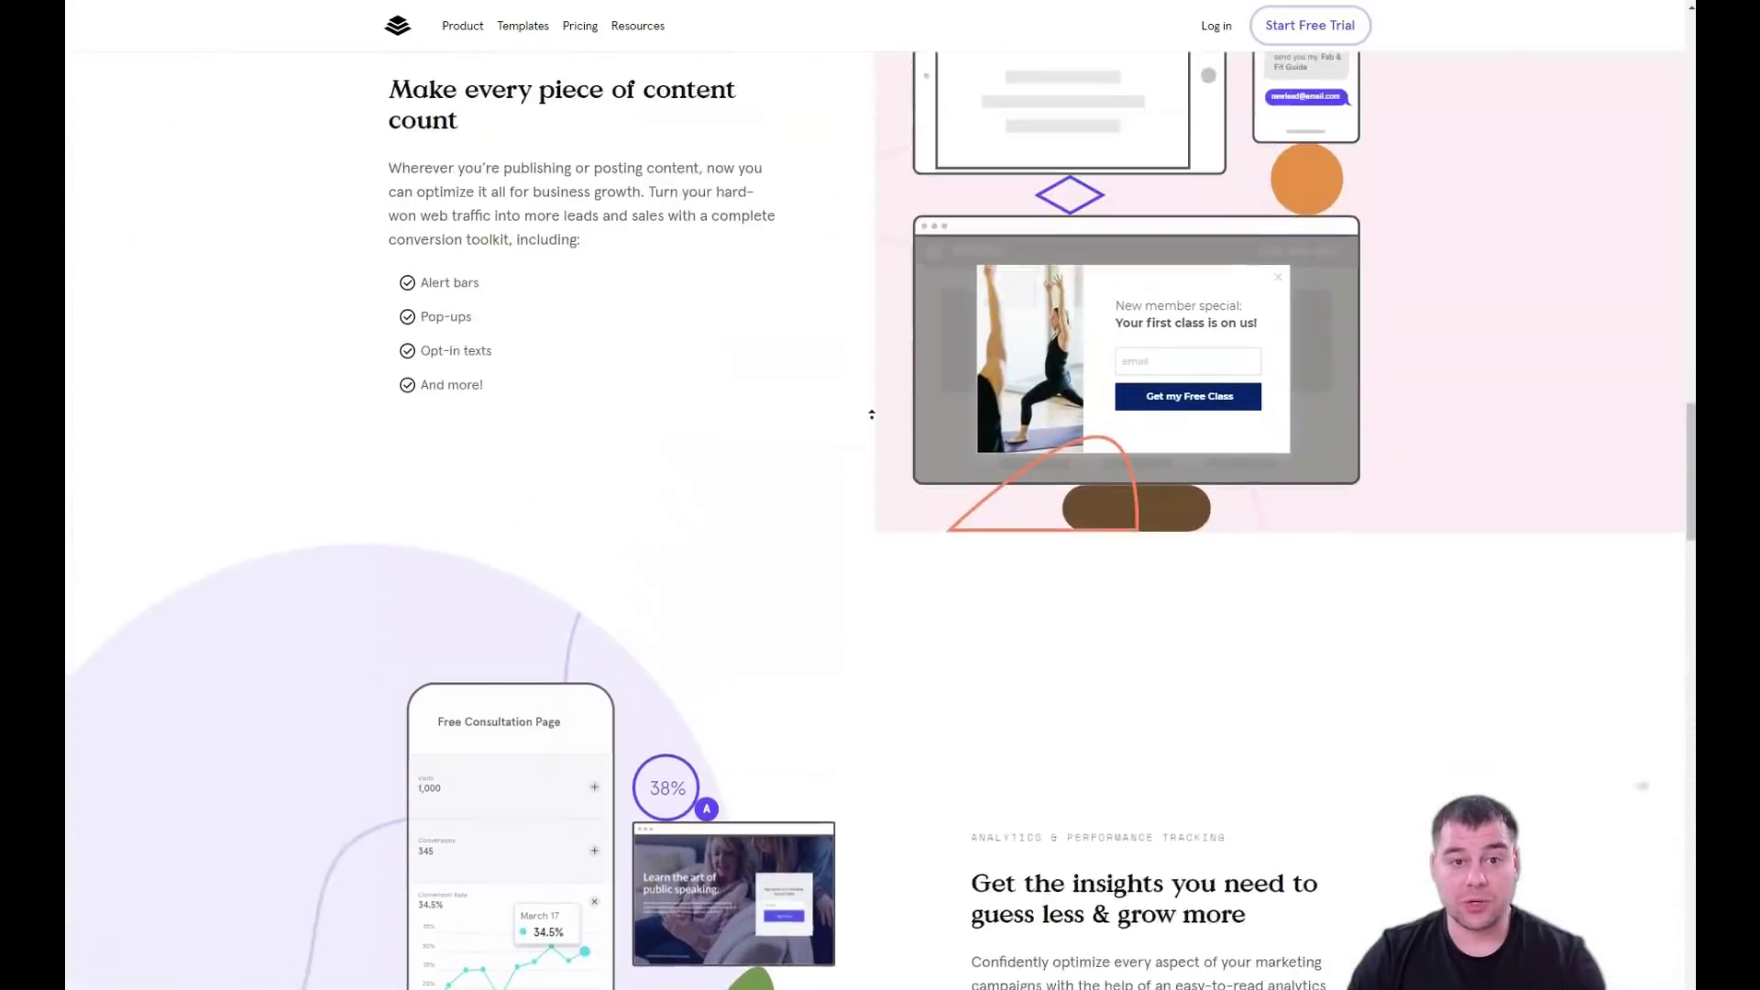
scroll(873, 415, up, 6)
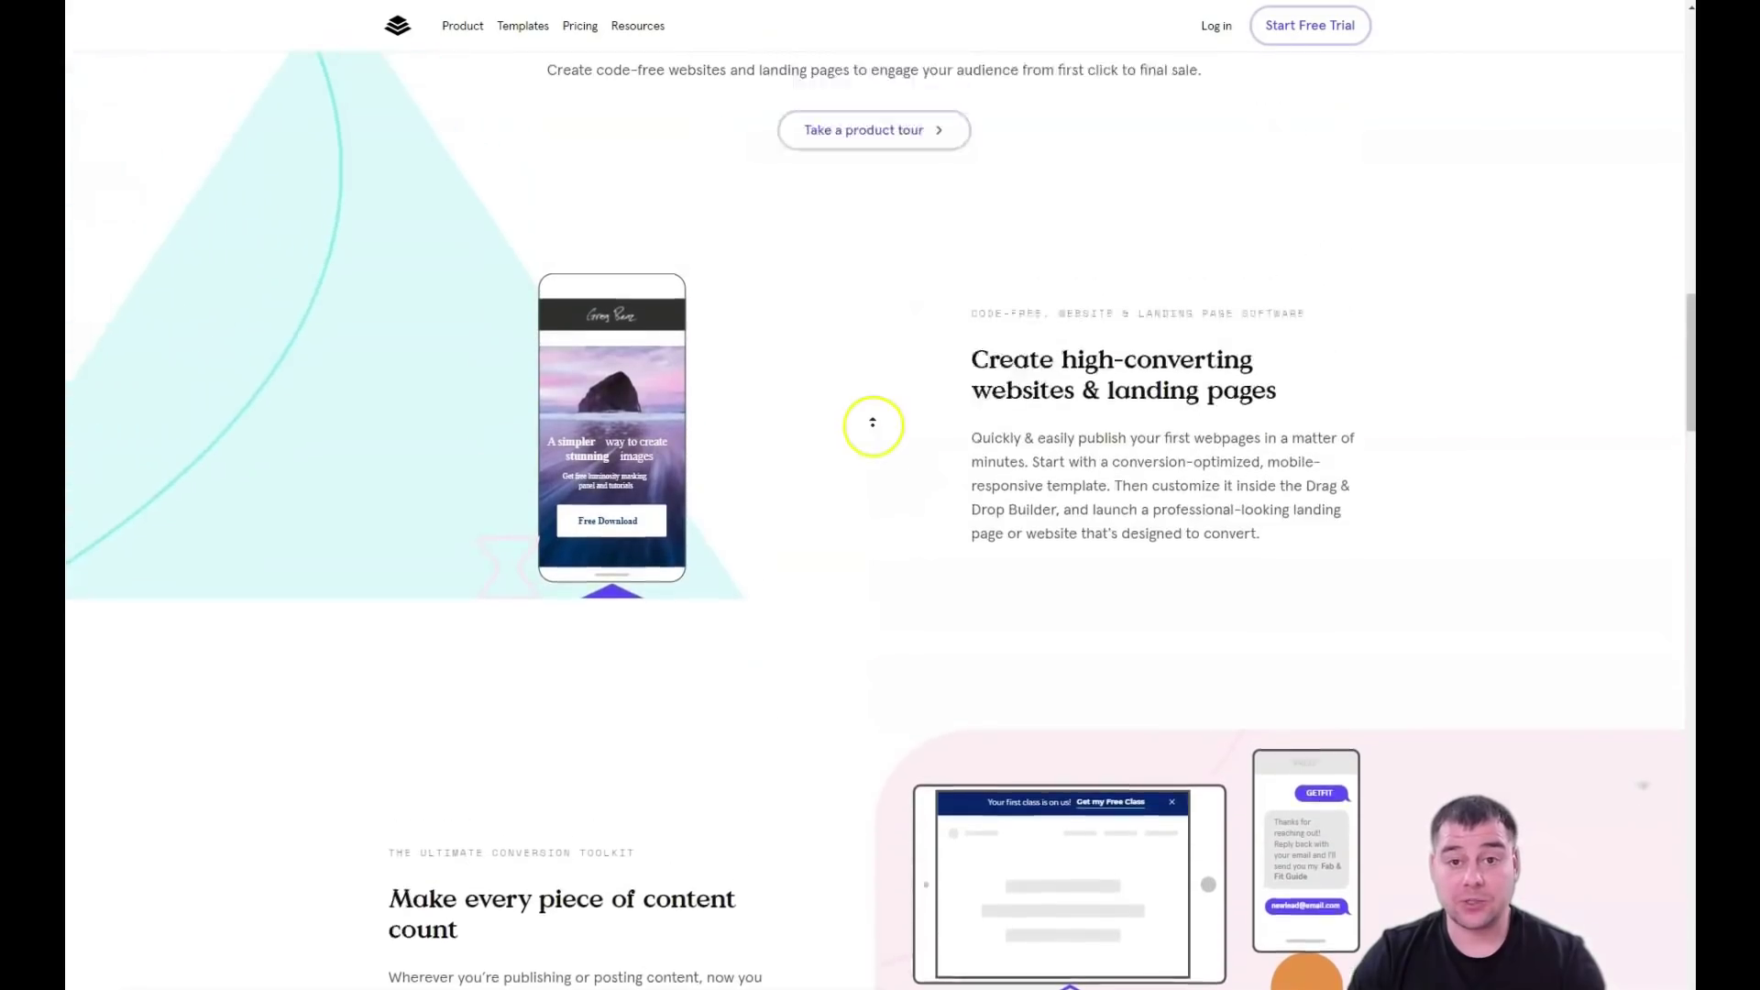
scroll(871, 430, up, 5)
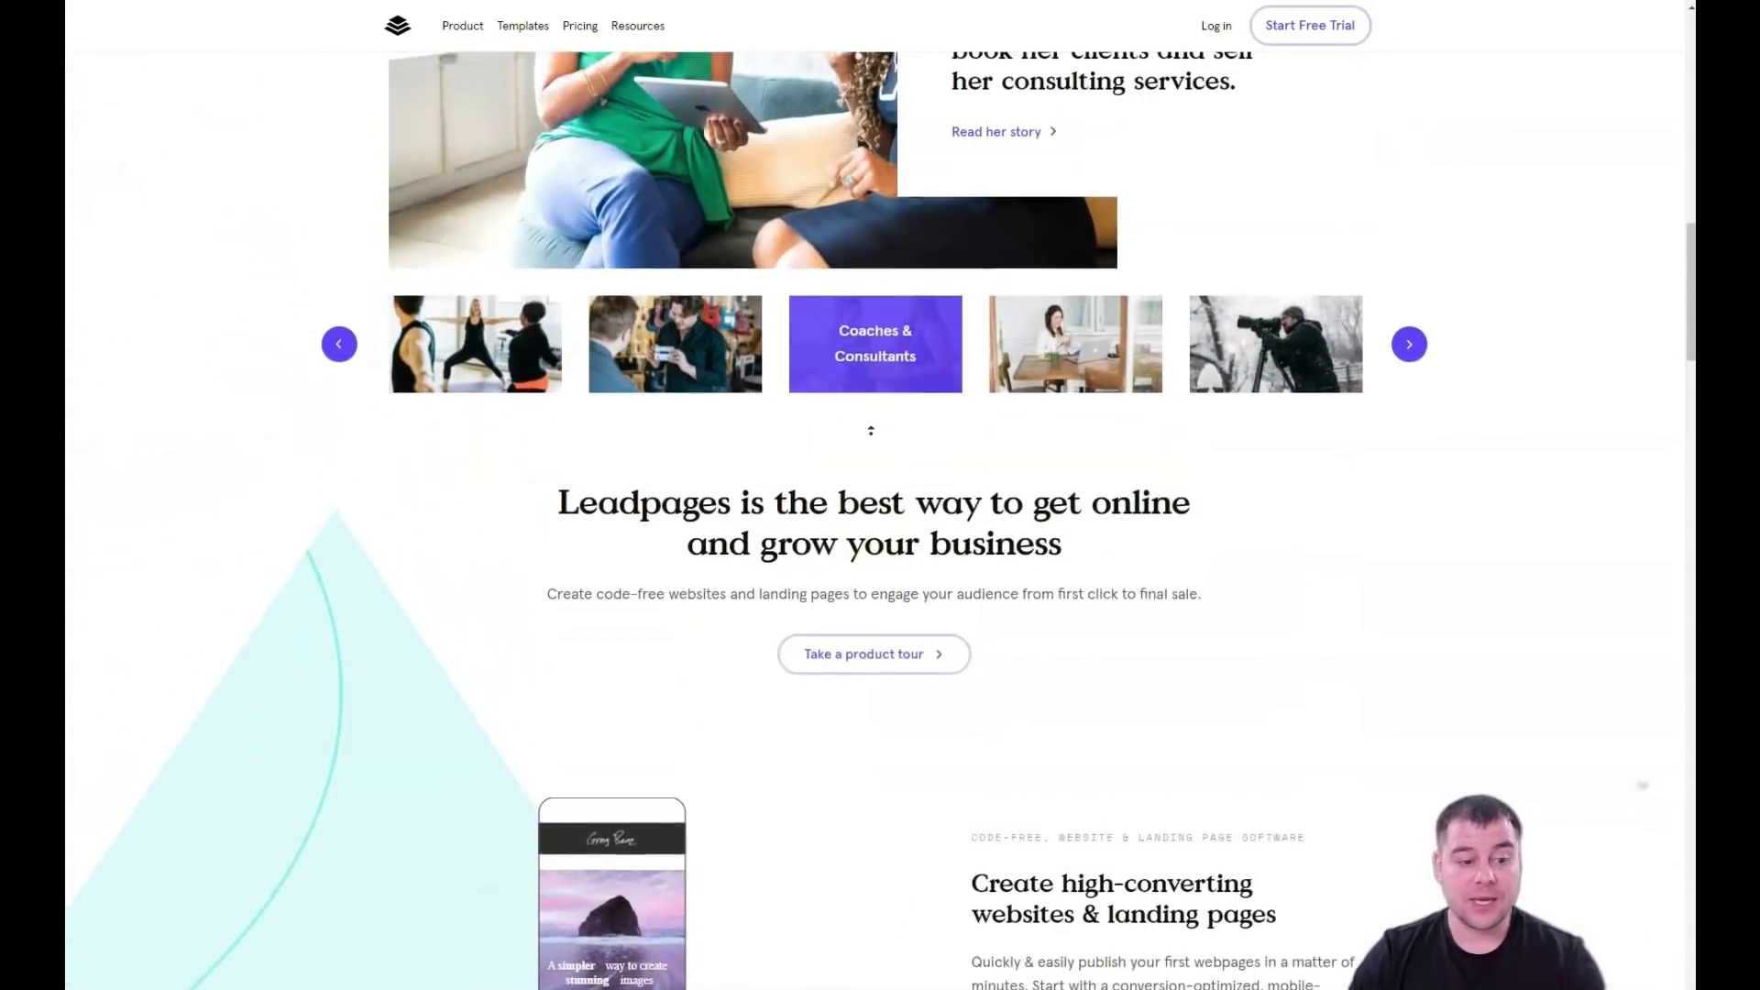
scroll(870, 430, up, 5)
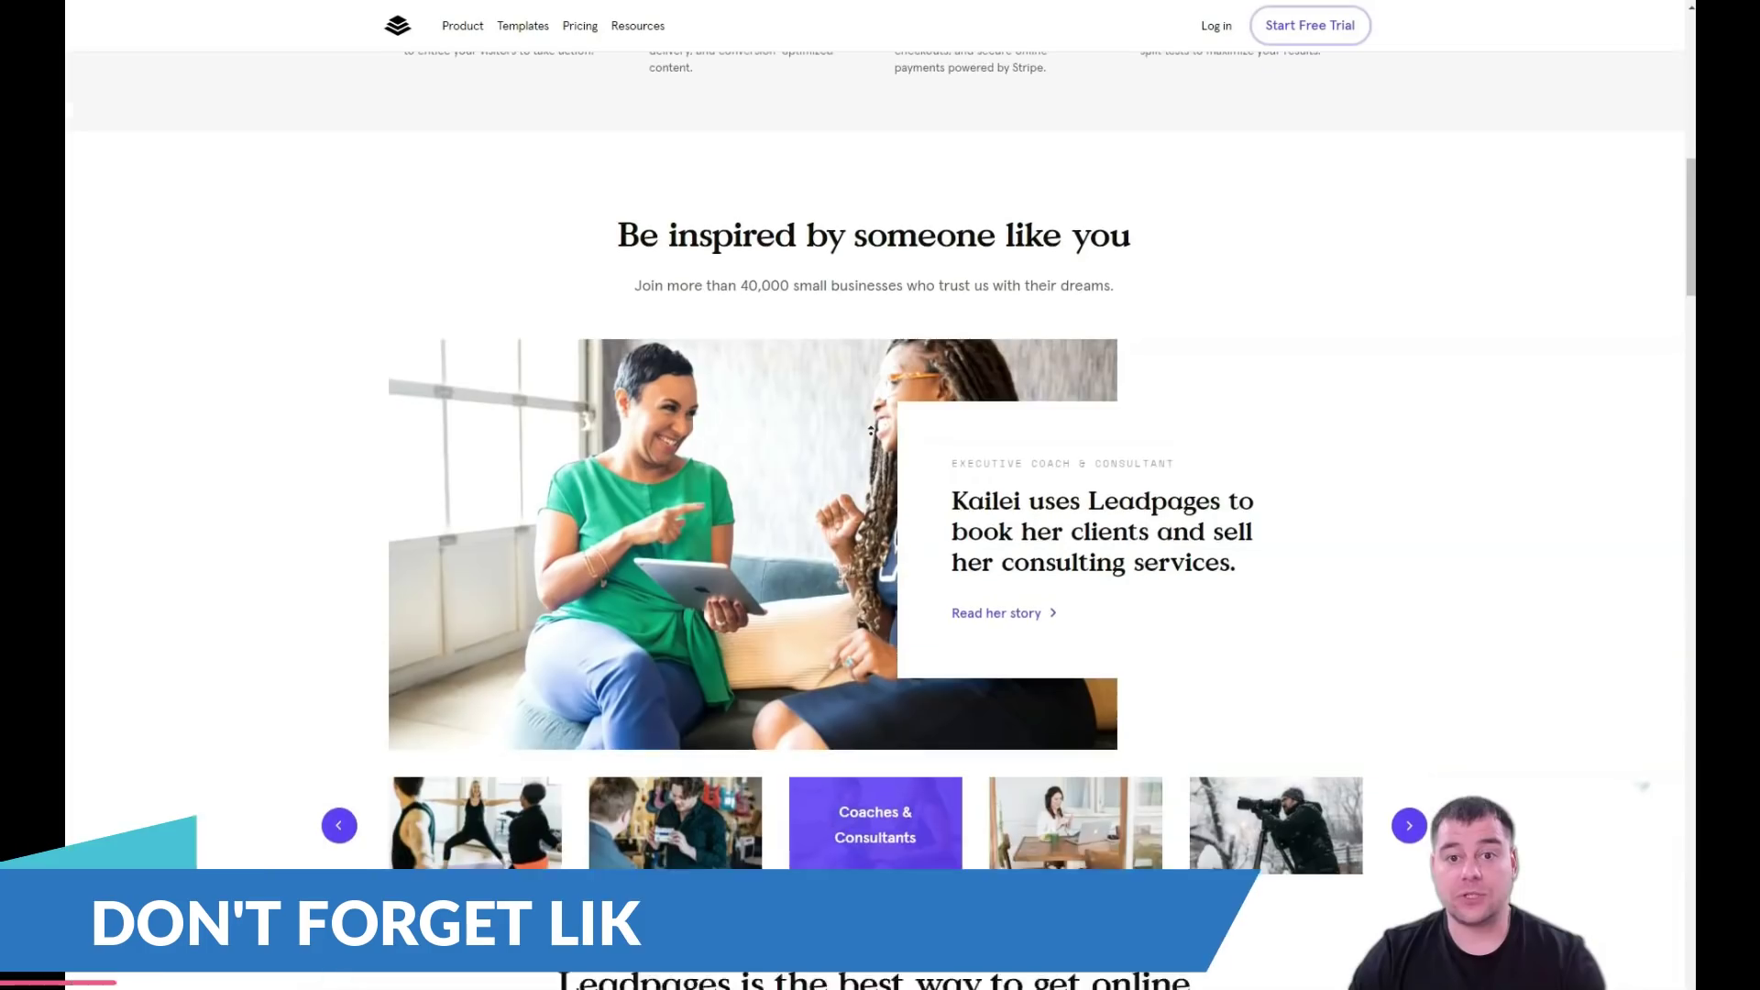
scroll(870, 429, up, 5)
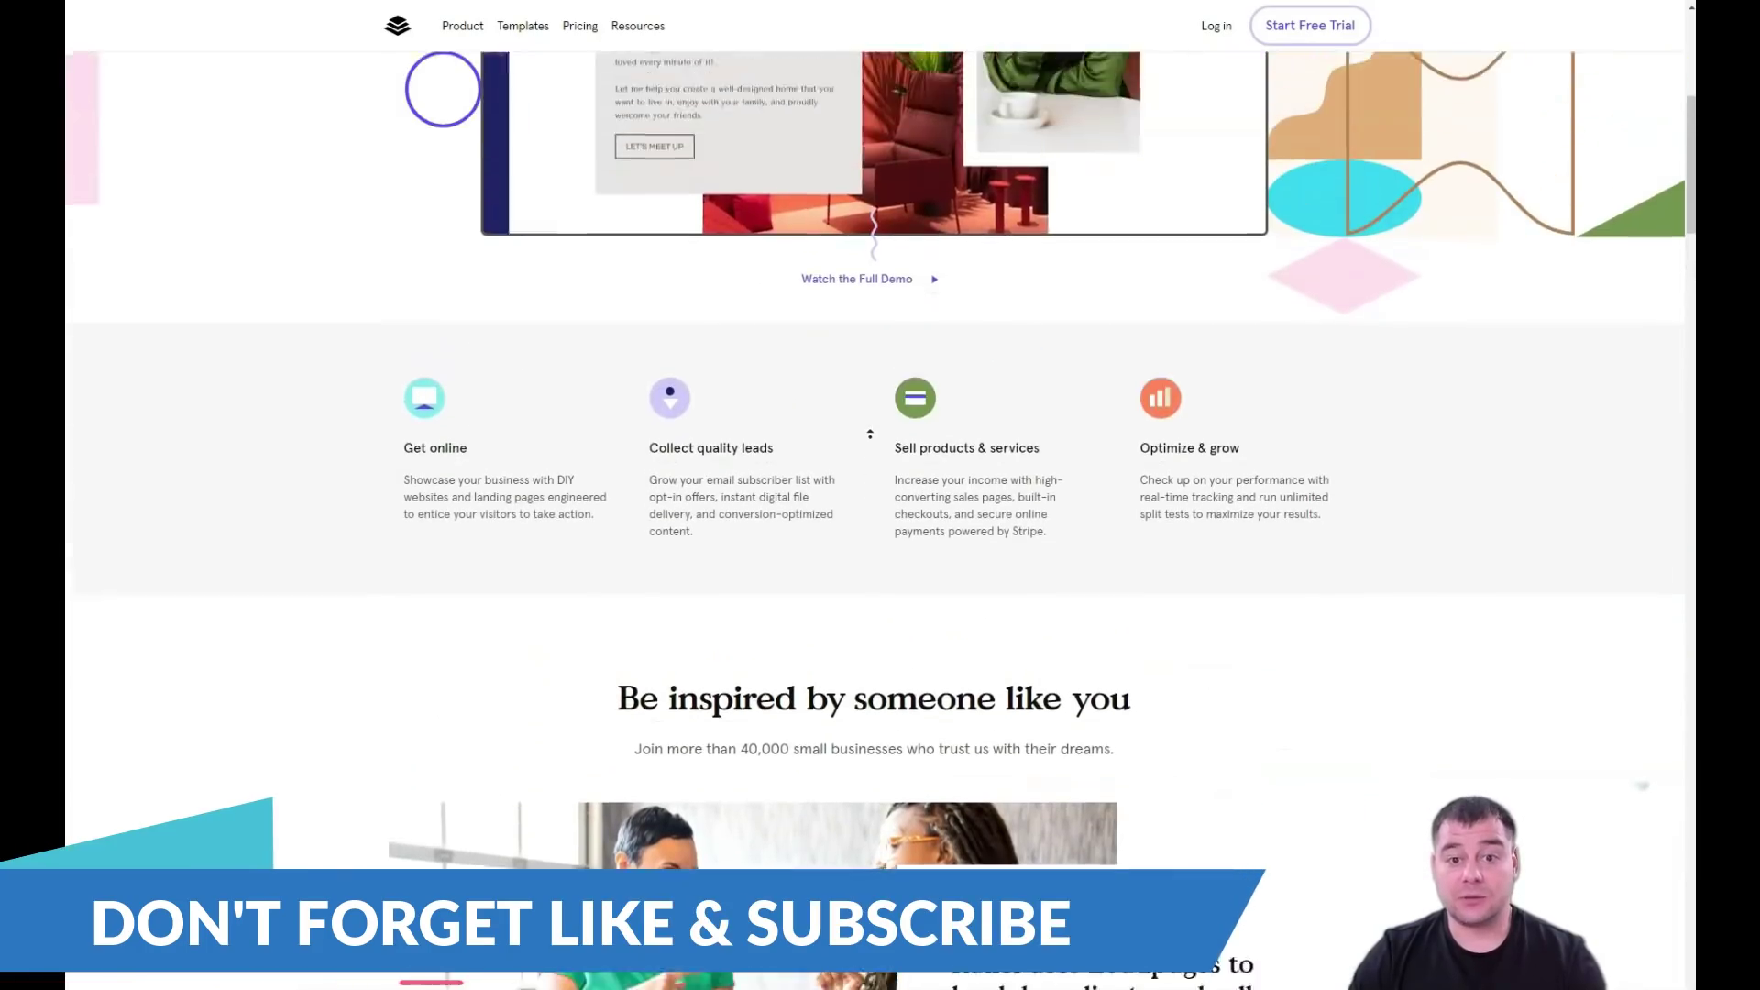
scroll(870, 435, up, 4)
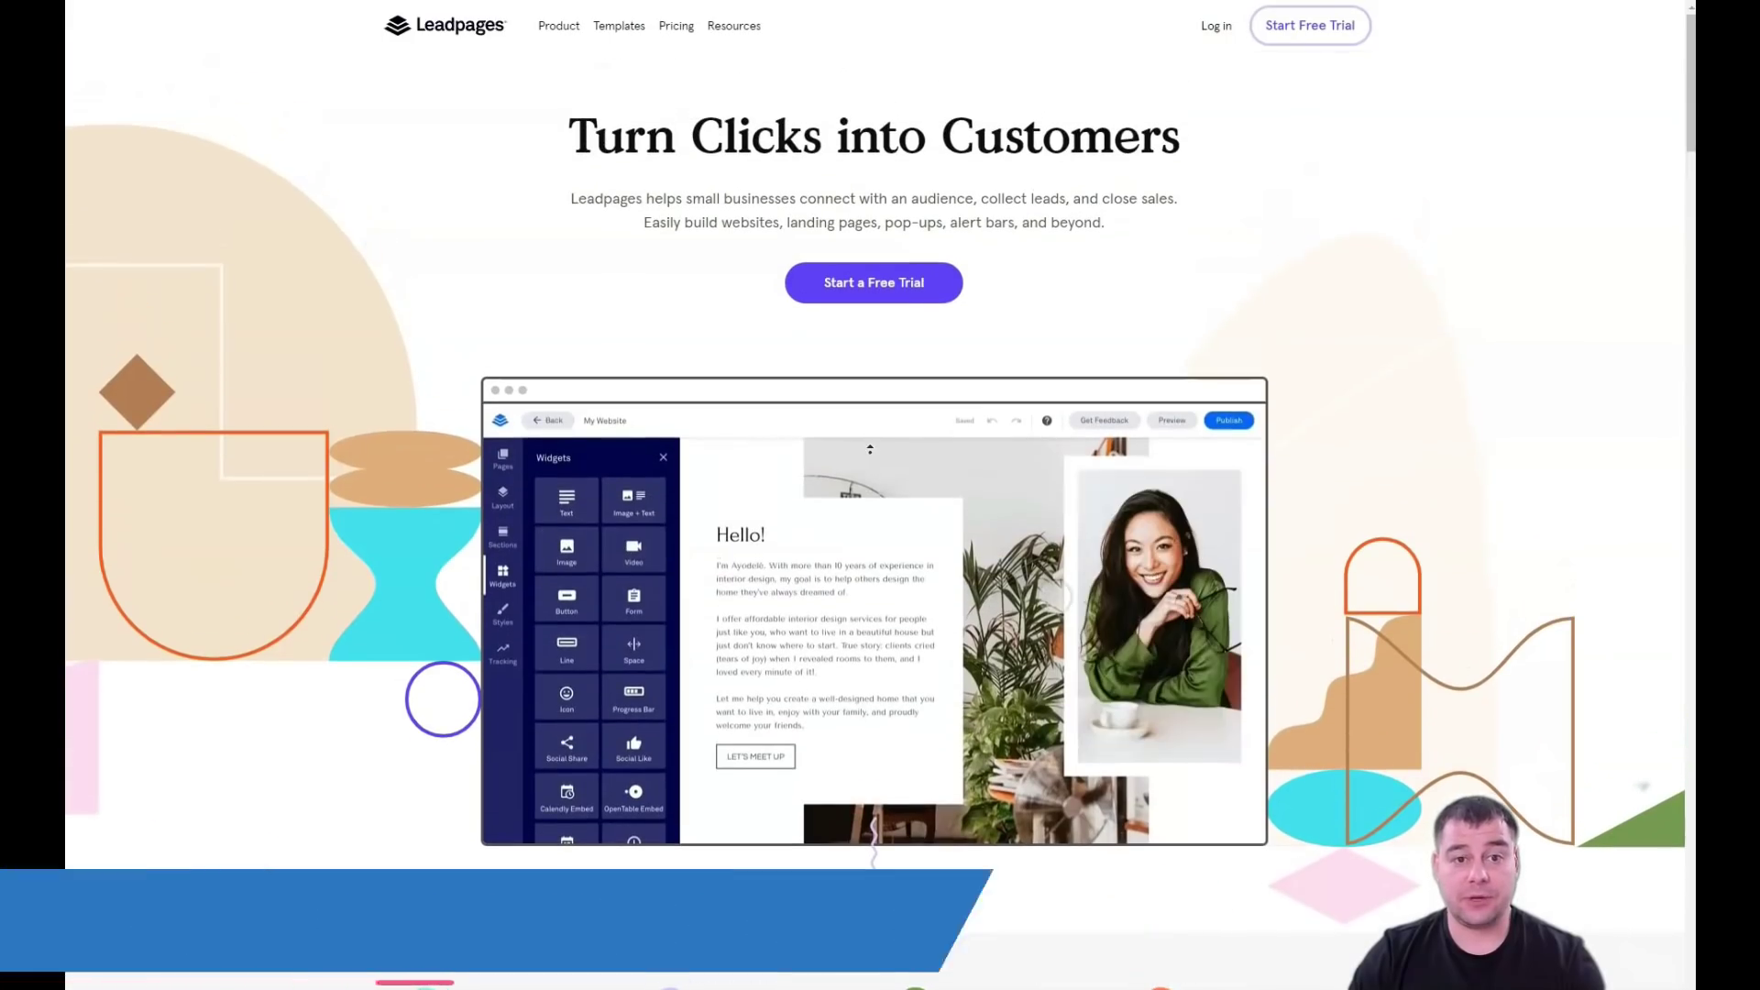
scroll(875, 495, down, 1)
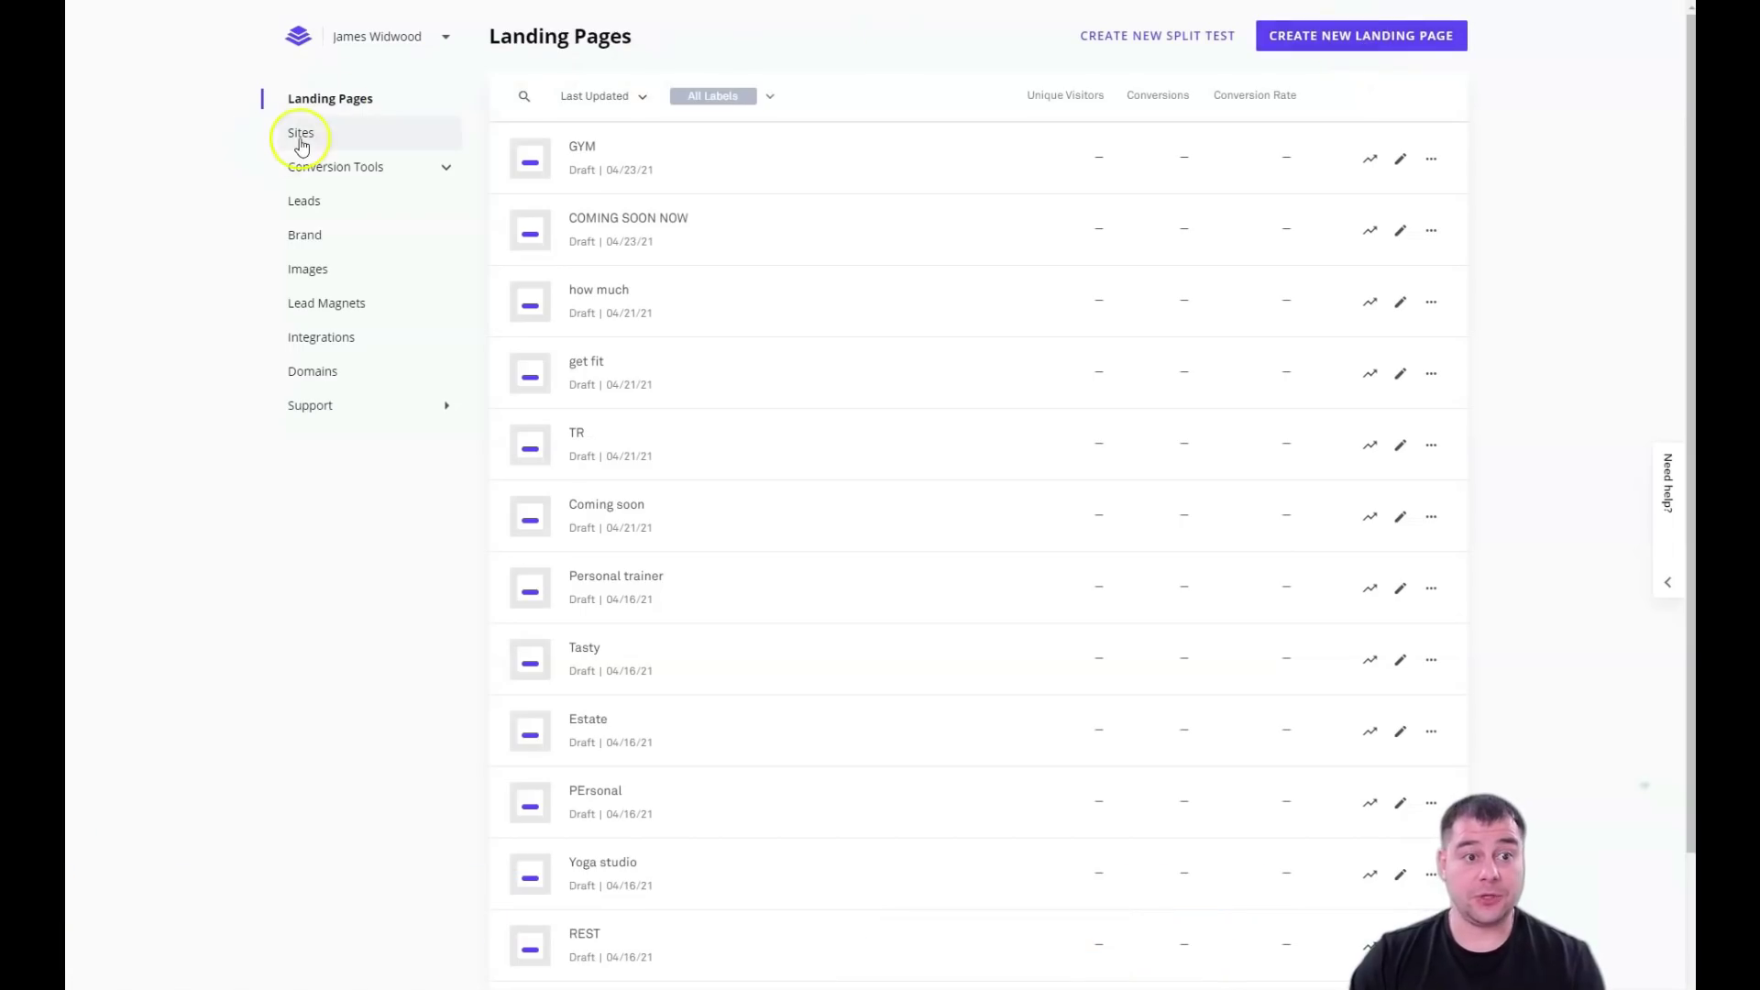
Start a new landing page and browse the templates sorted by conversion rate
click(1343, 43)
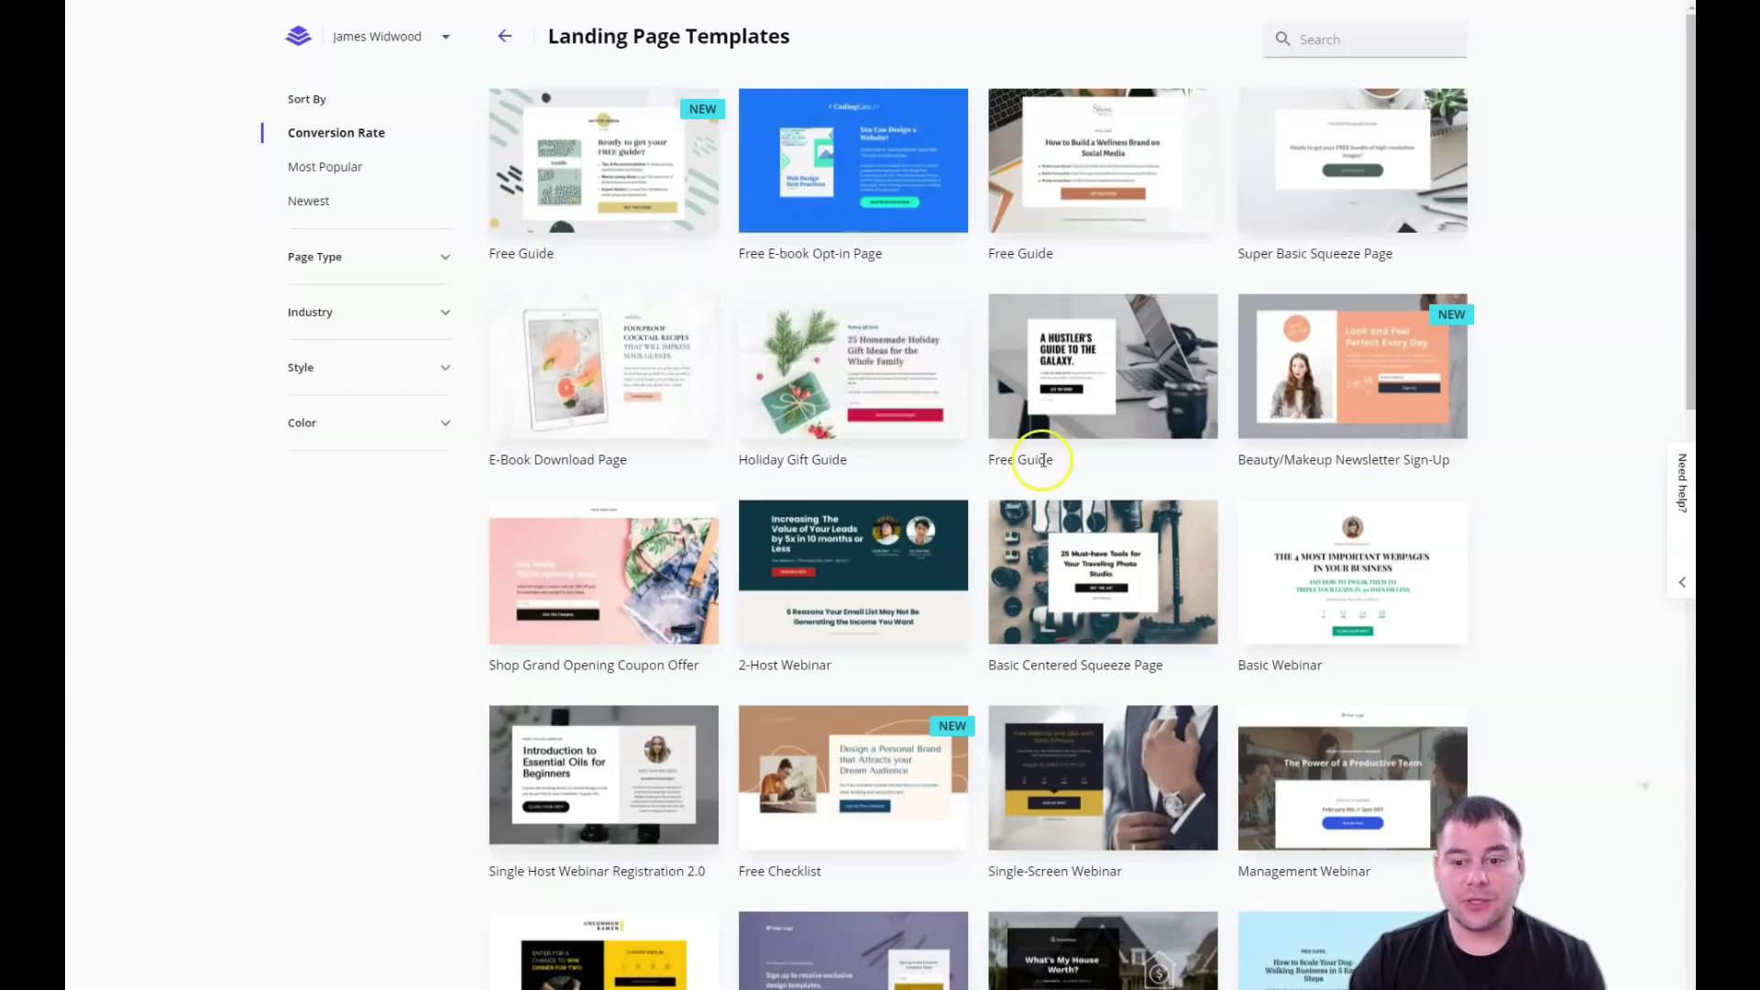
scroll(1008, 454, down, 3)
scroll(1002, 452, down, 10)
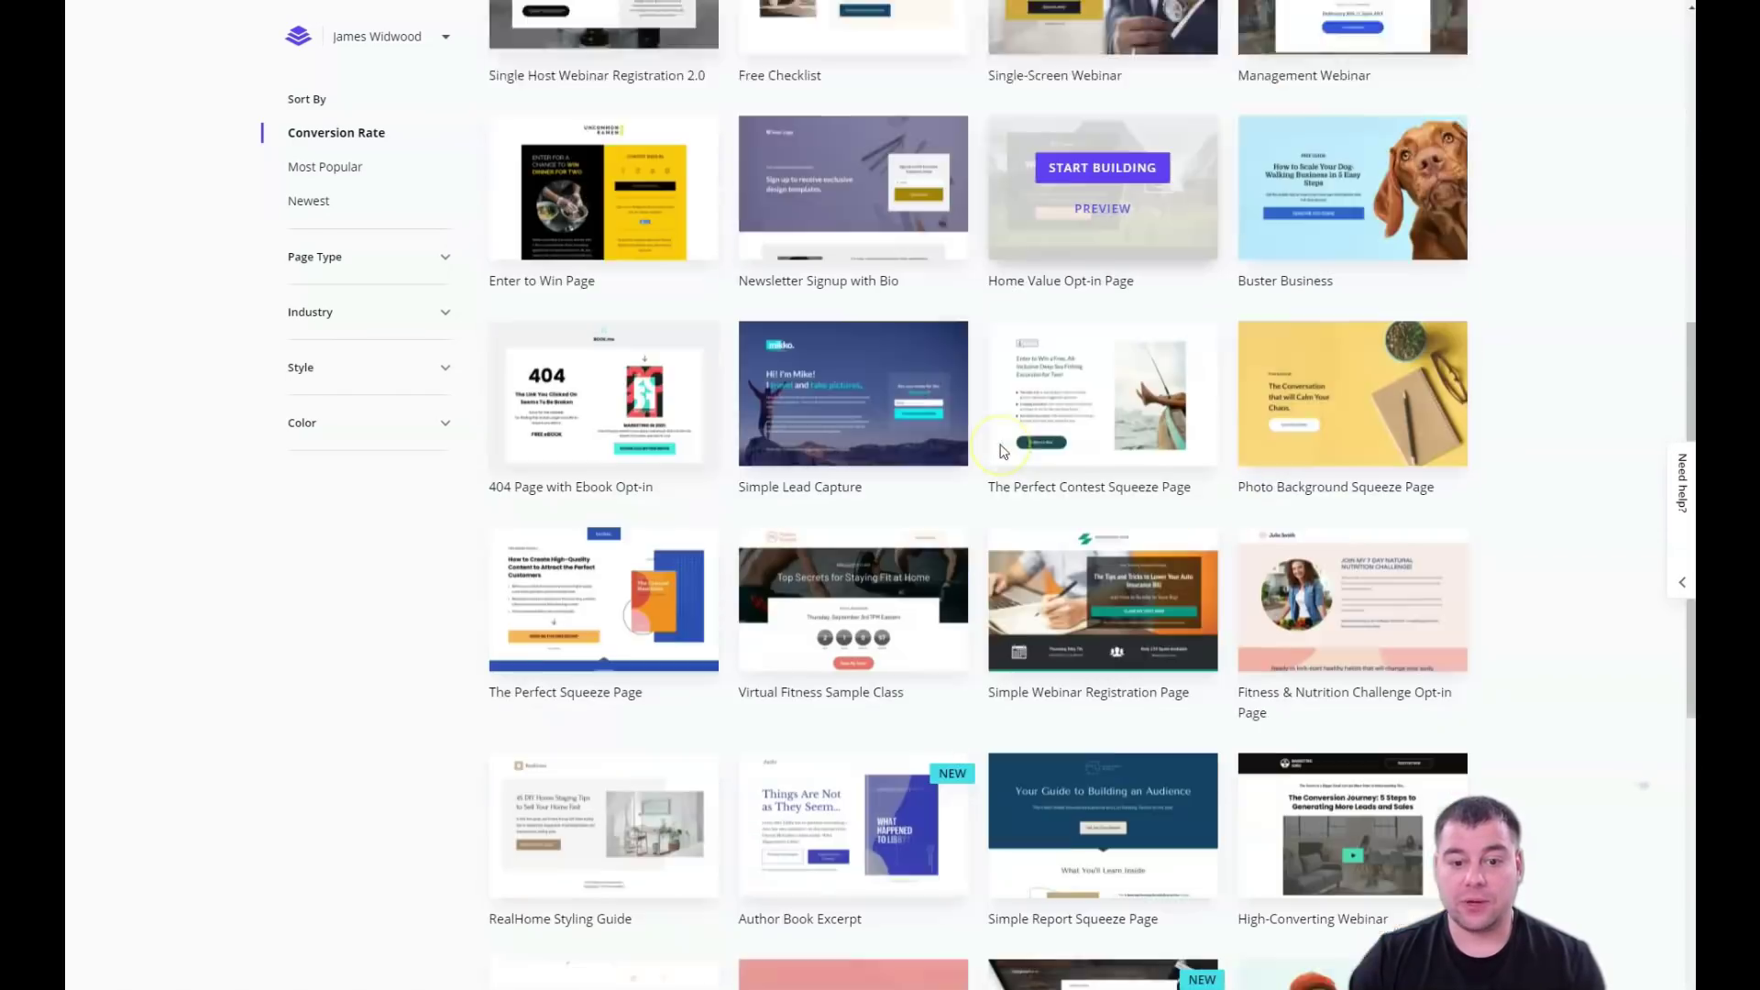
scroll(997, 446, down, 7)
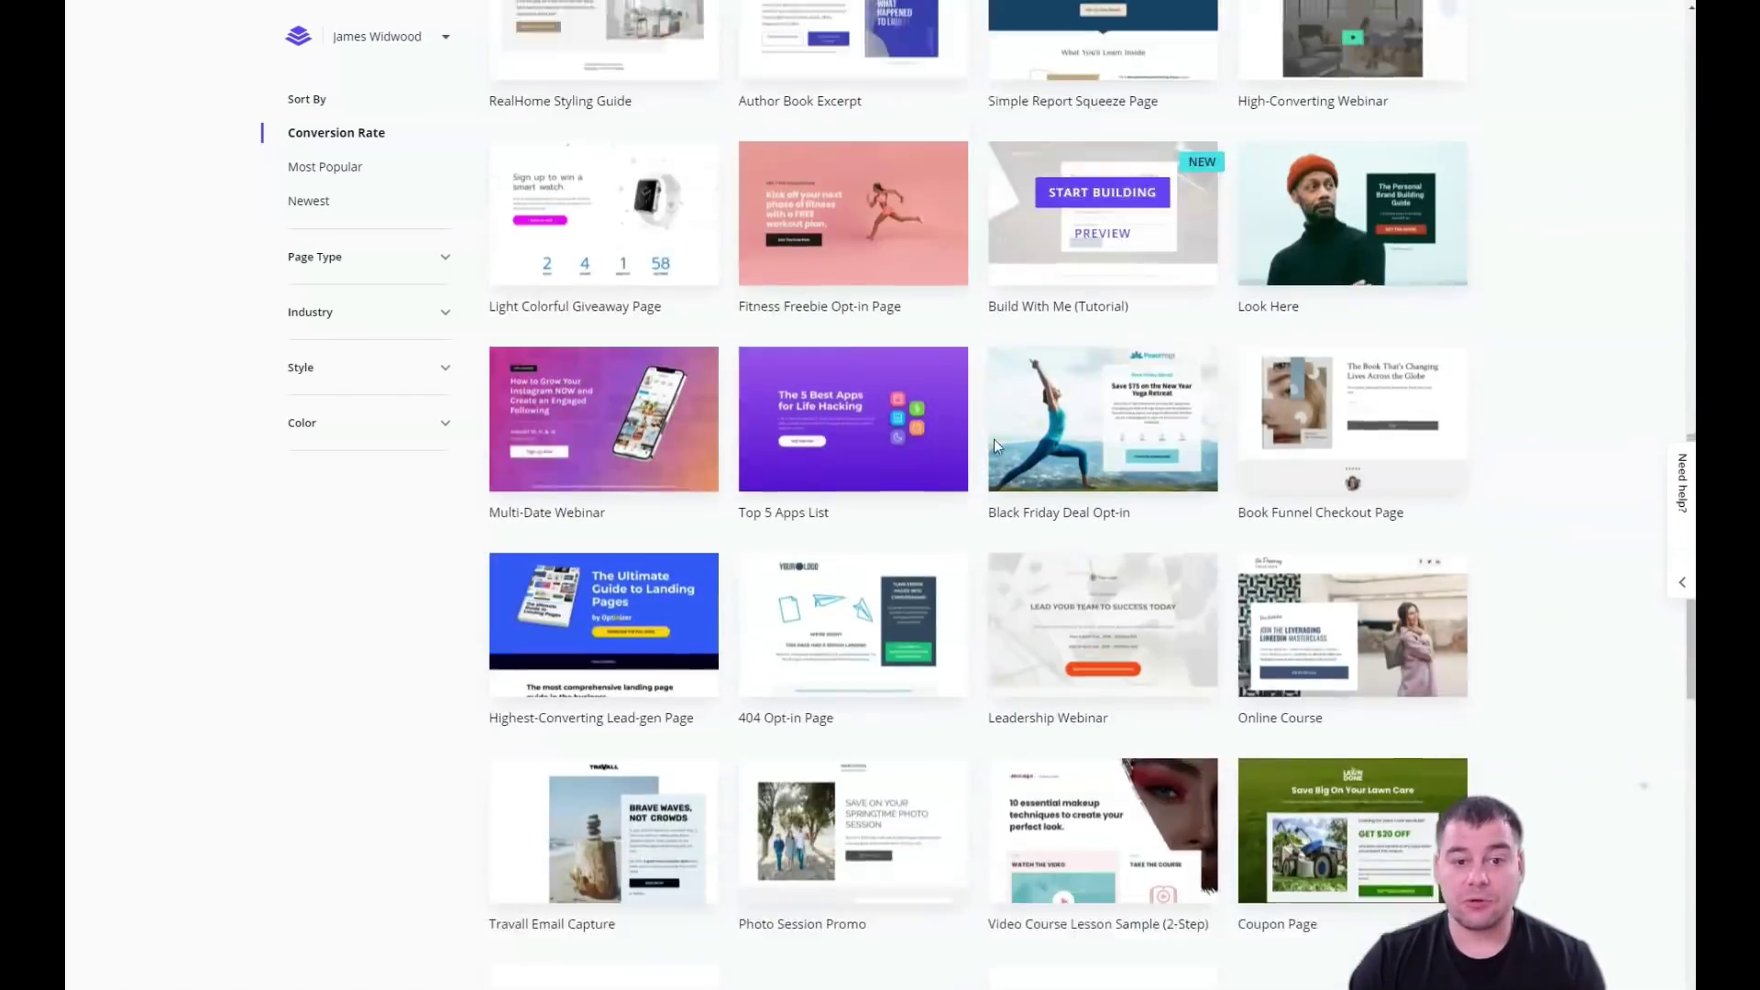
scroll(995, 446, down, 3)
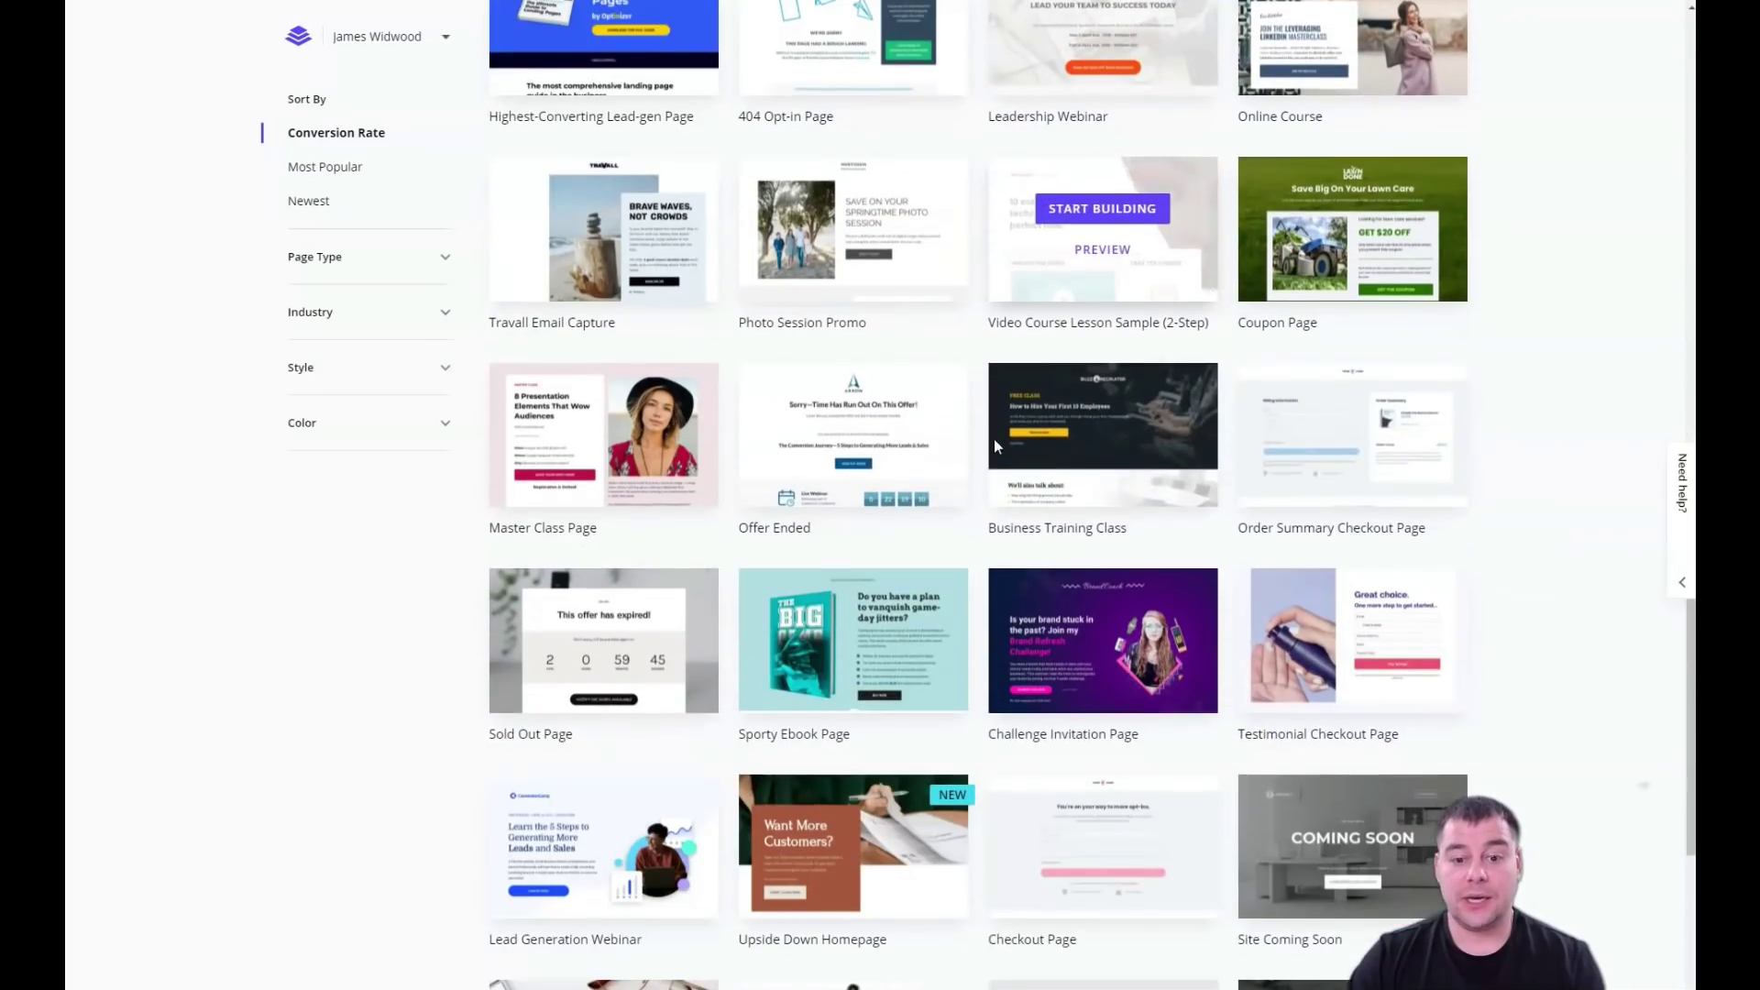
scroll(995, 445, down, 3)
scroll(995, 446, up, 11)
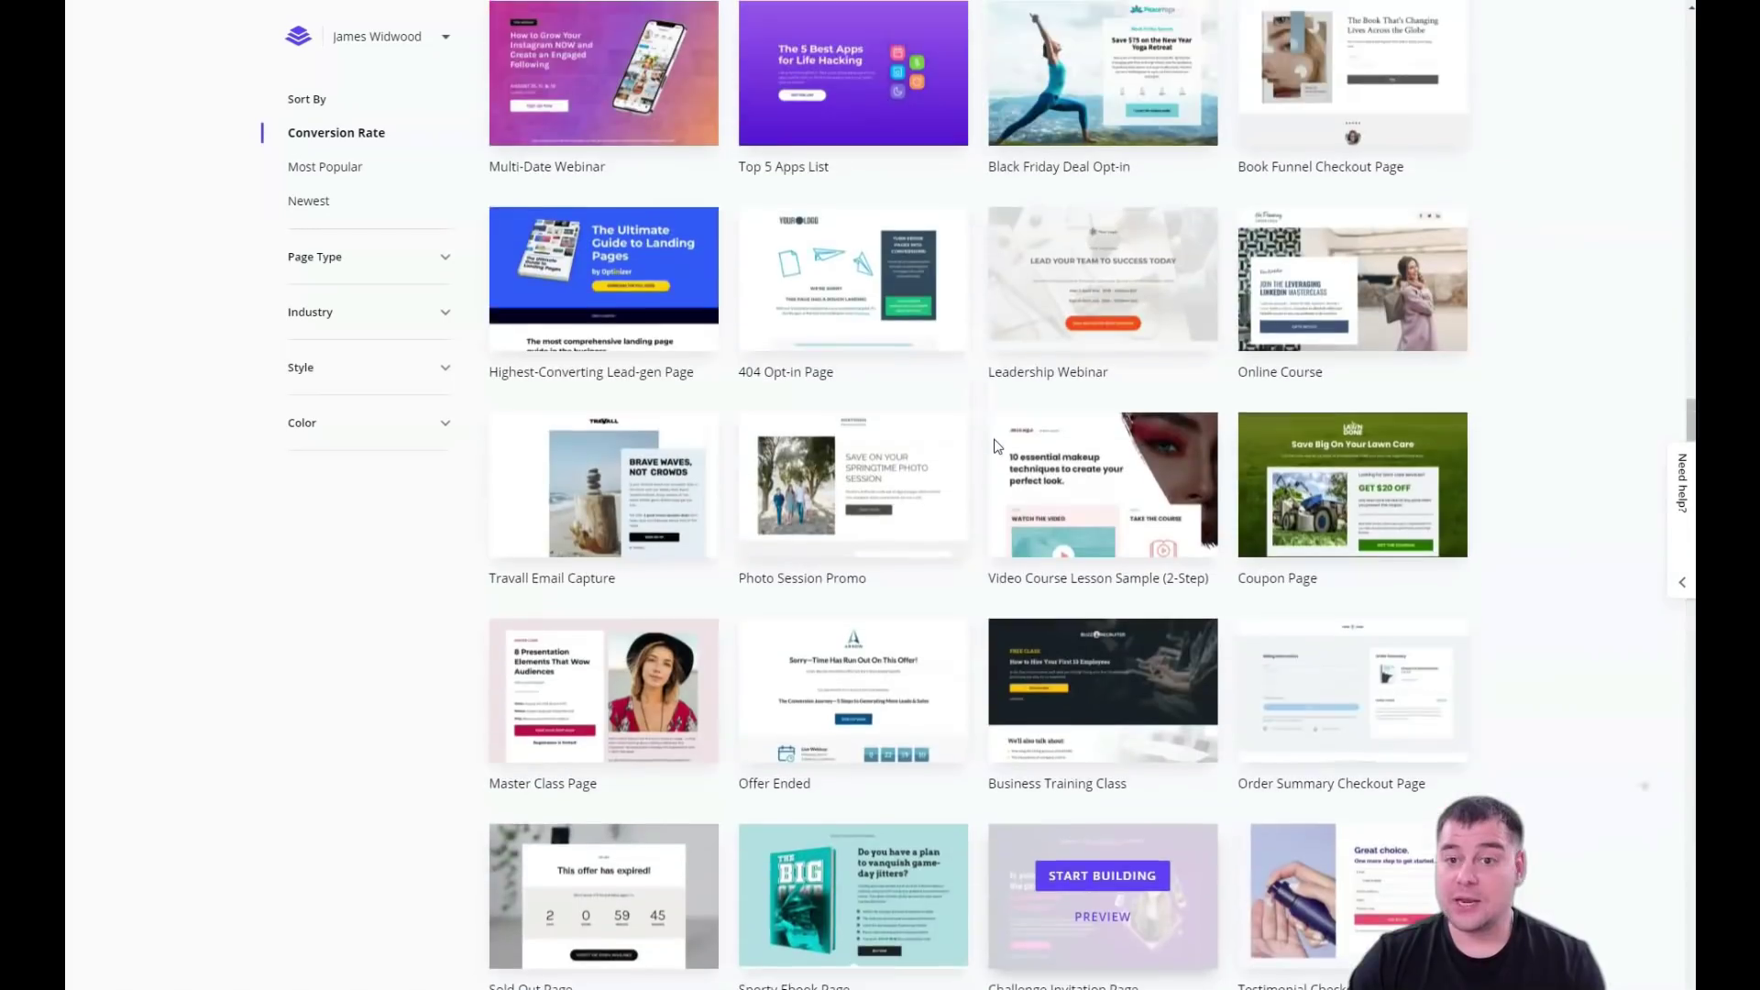
scroll(998, 447, up, 14)
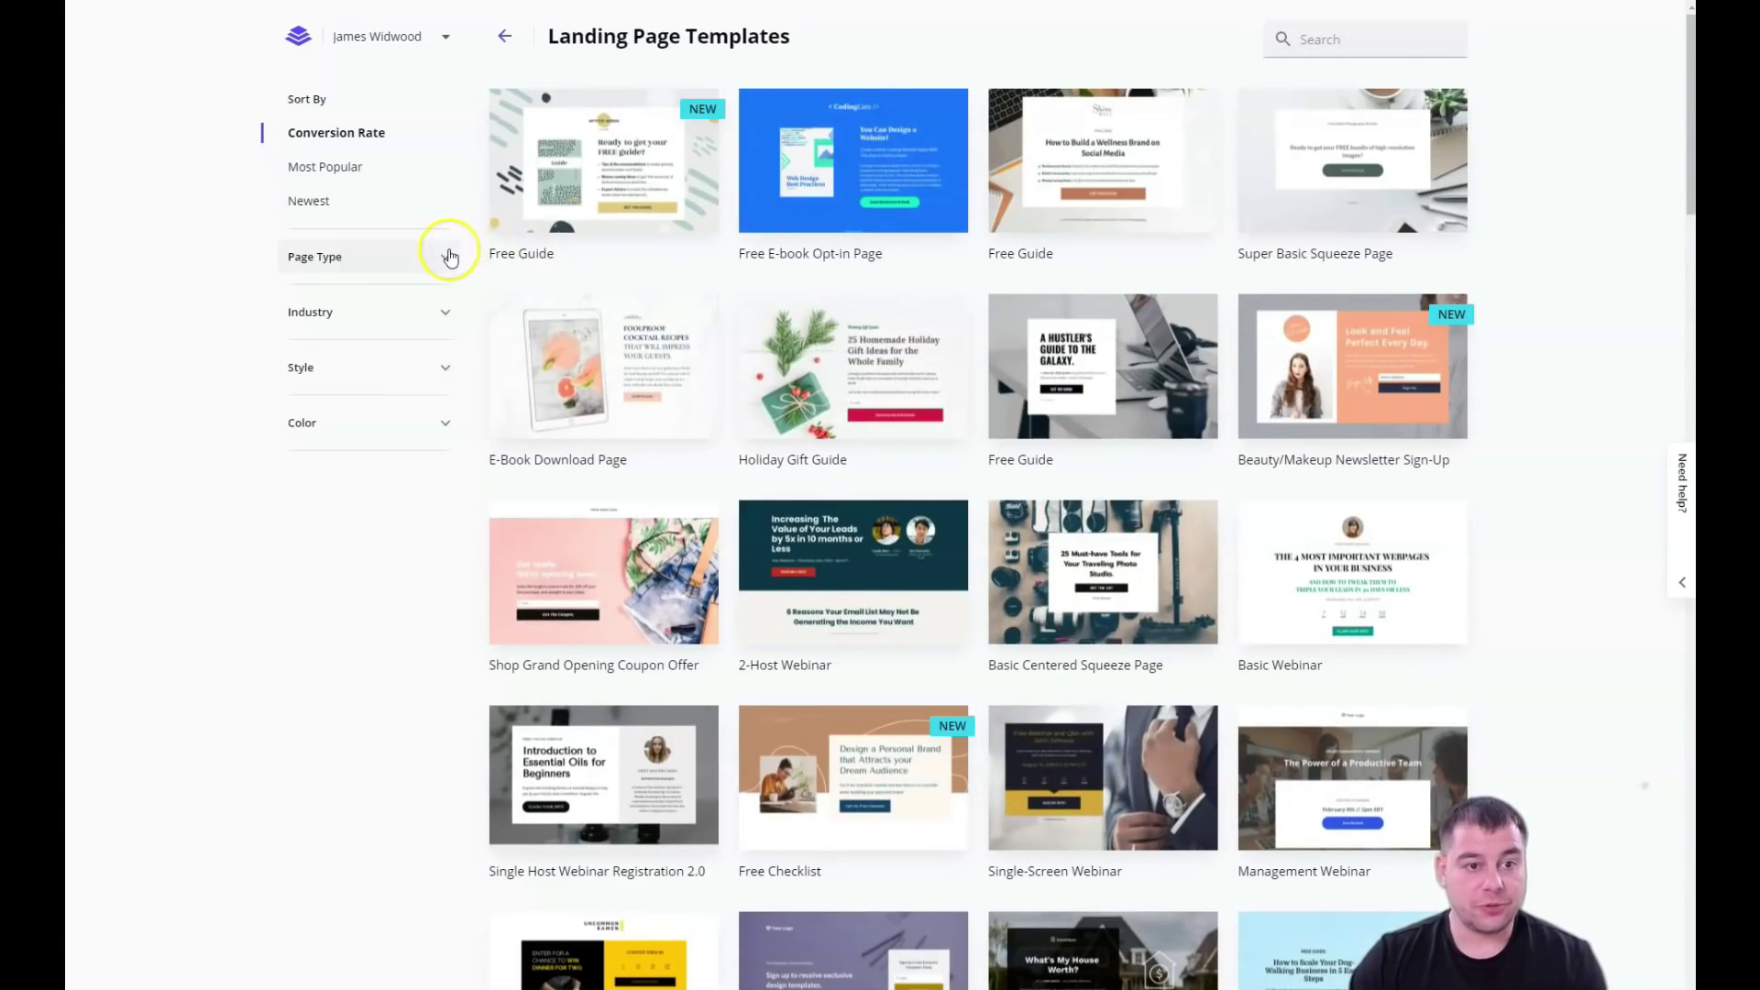
Examine the Page Type and Industry categories available for filtering the templates
click(443, 263)
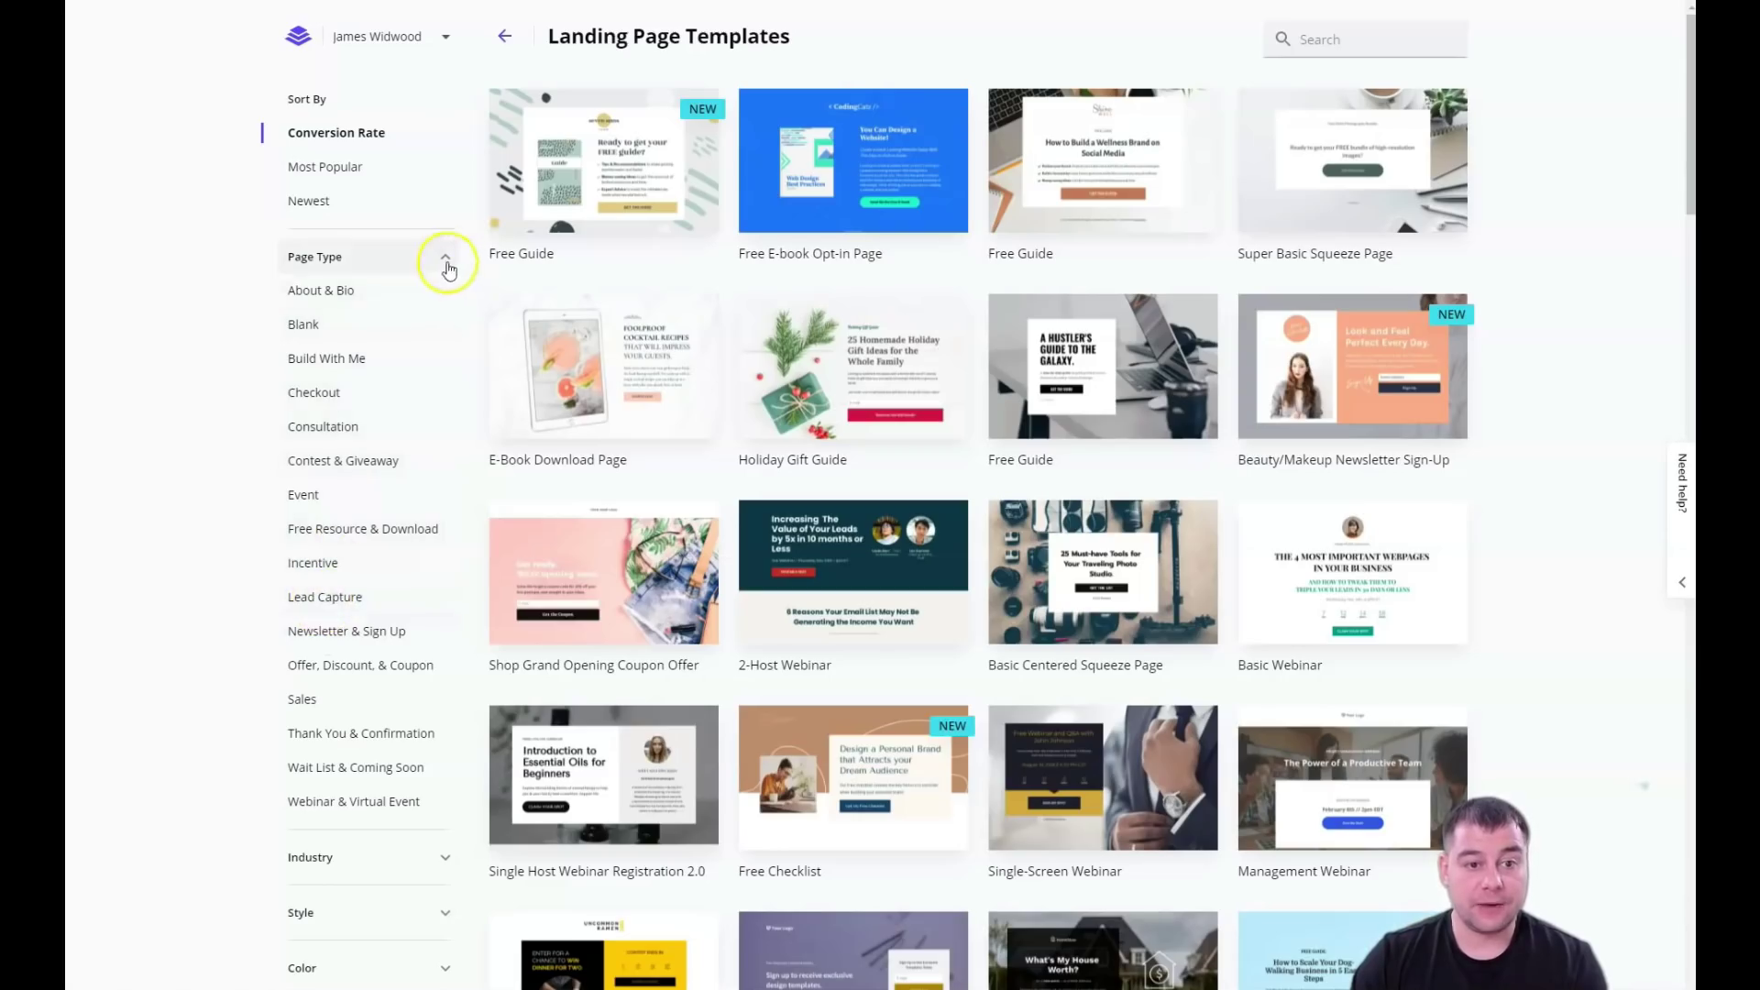
click(443, 261)
click(444, 314)
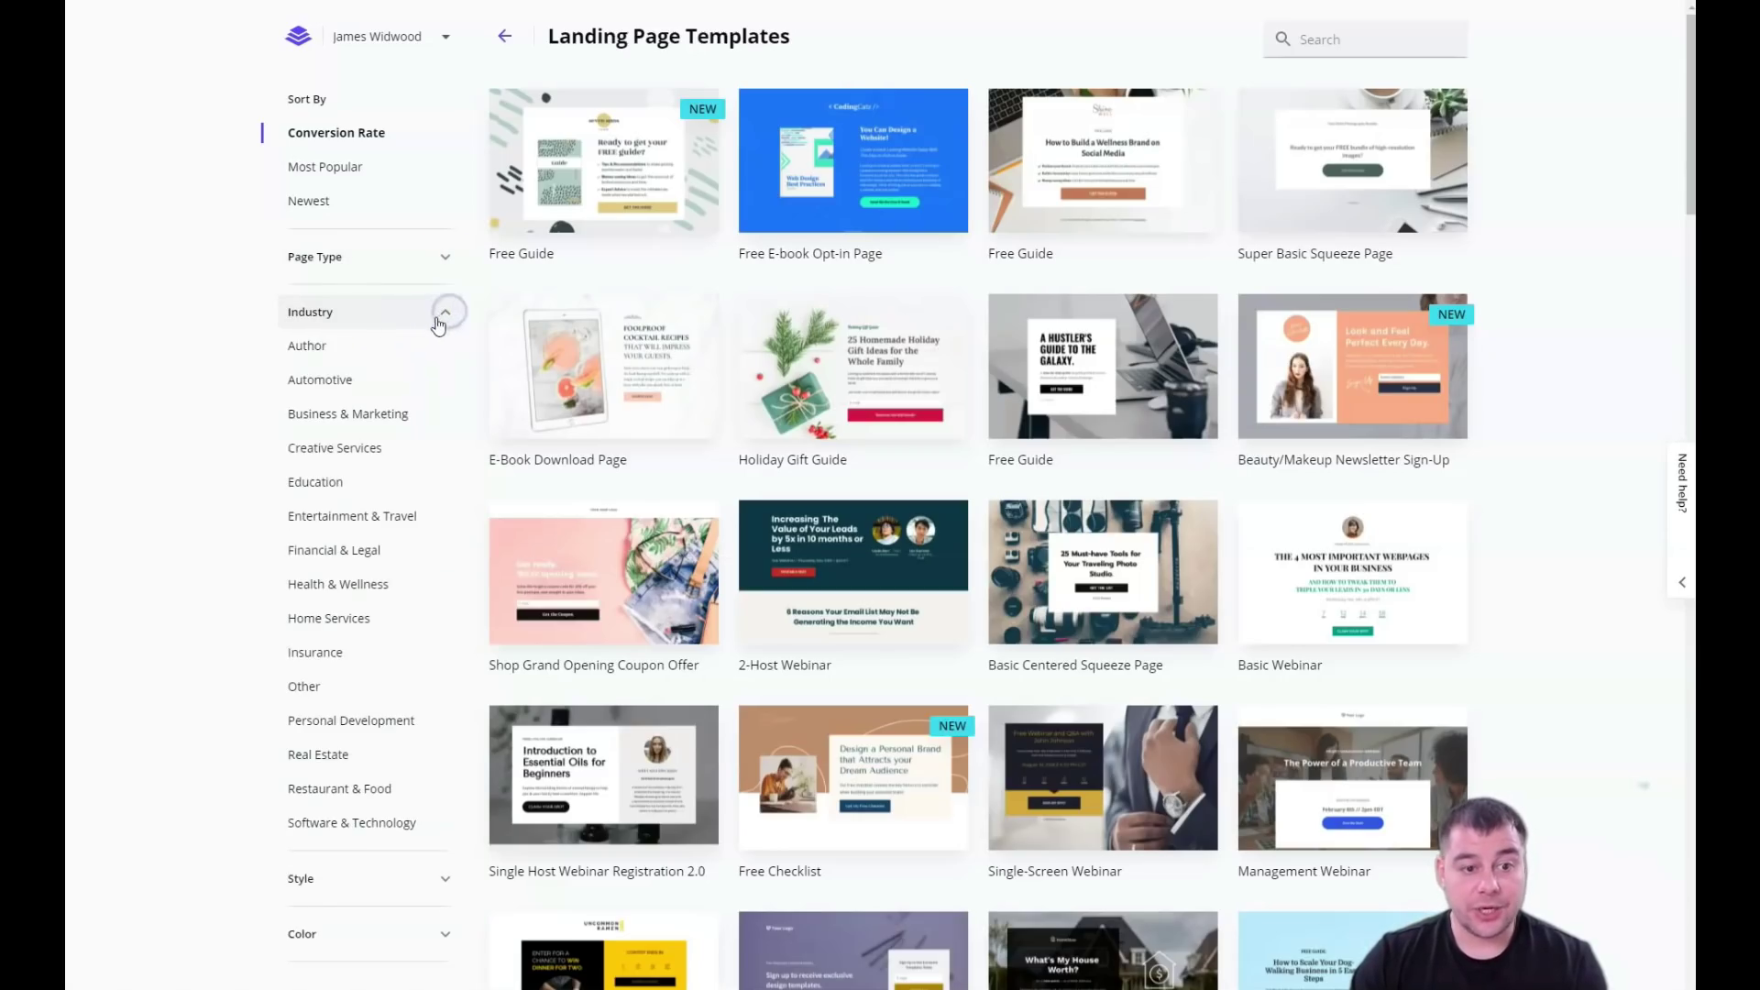
click(330, 451)
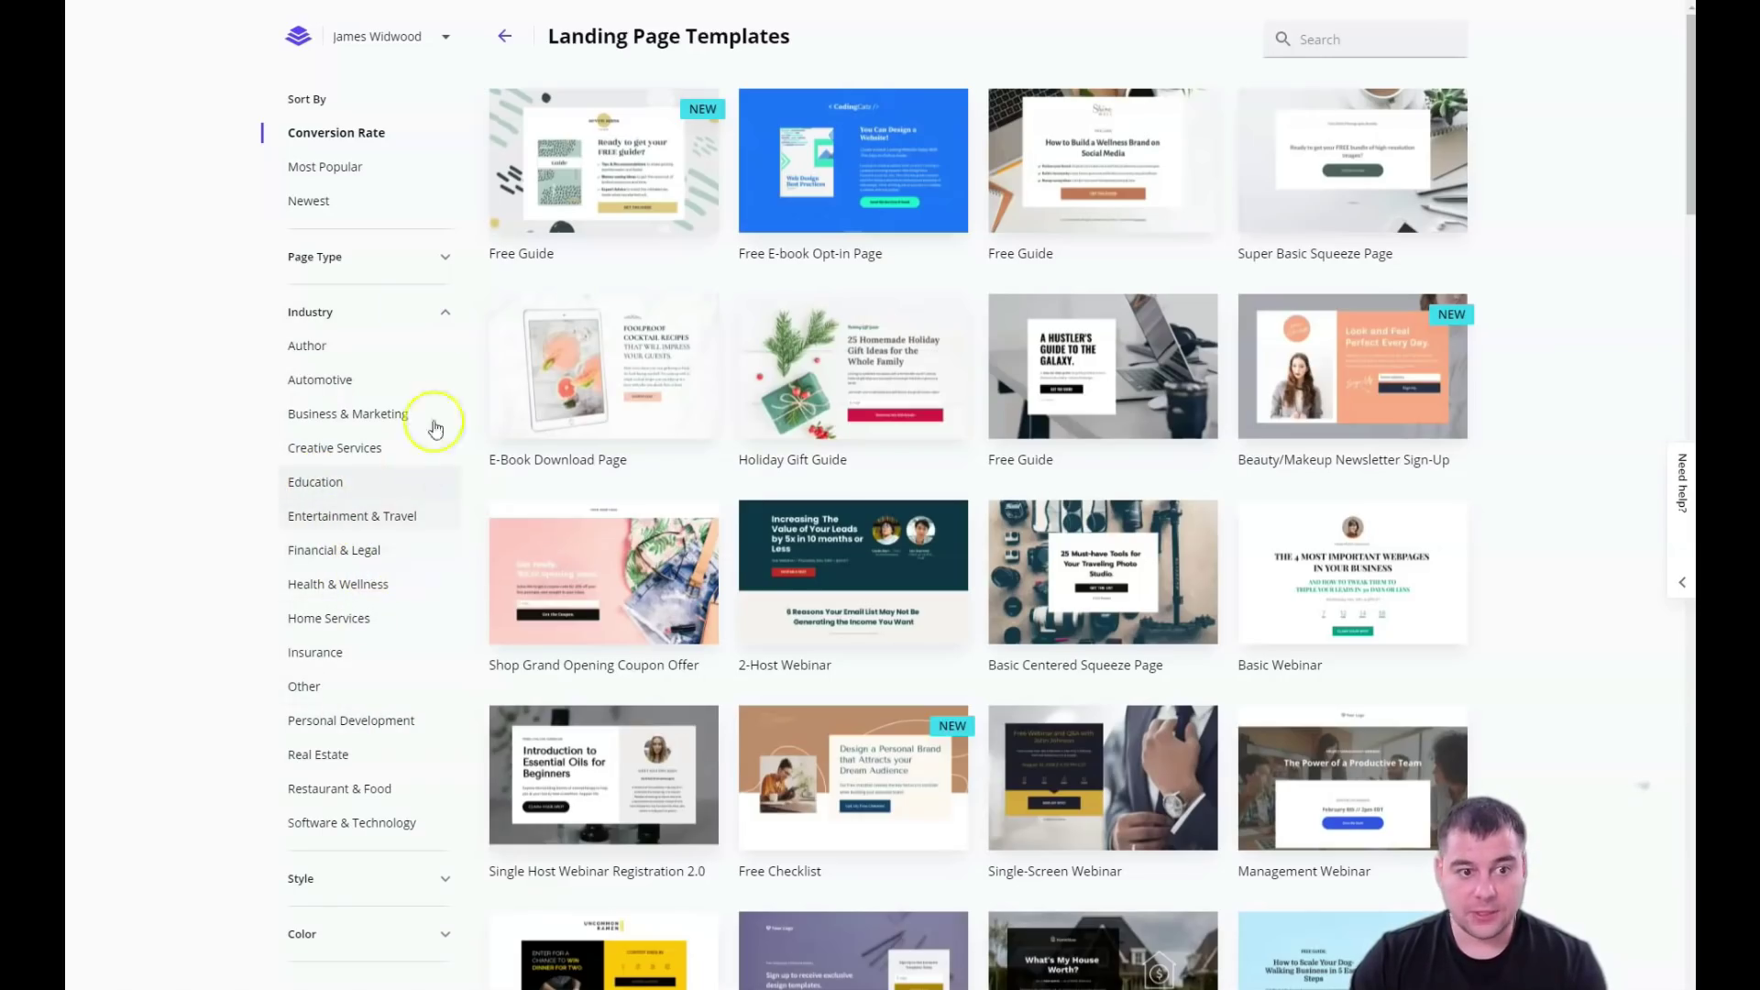
click(445, 315)
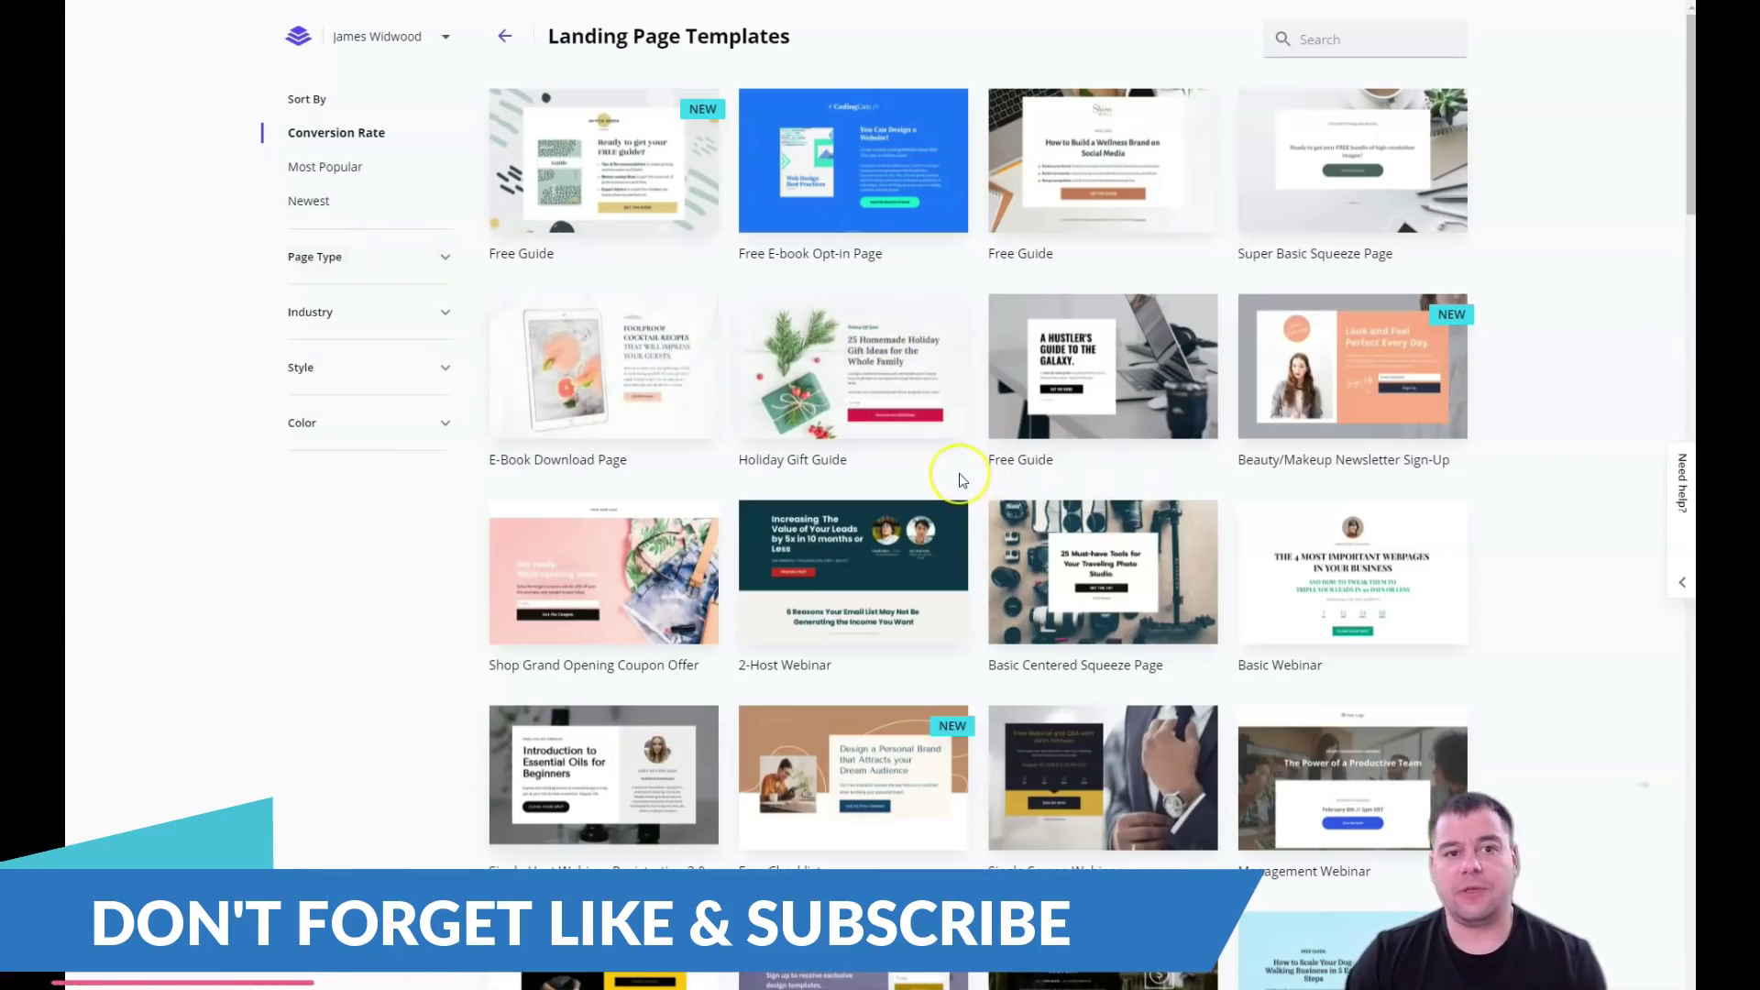
Start building a landing page named GOGO from the Fitness Freebie Opt-in Page template
scroll(961, 477, down, 4)
scroll(962, 478, down, 3)
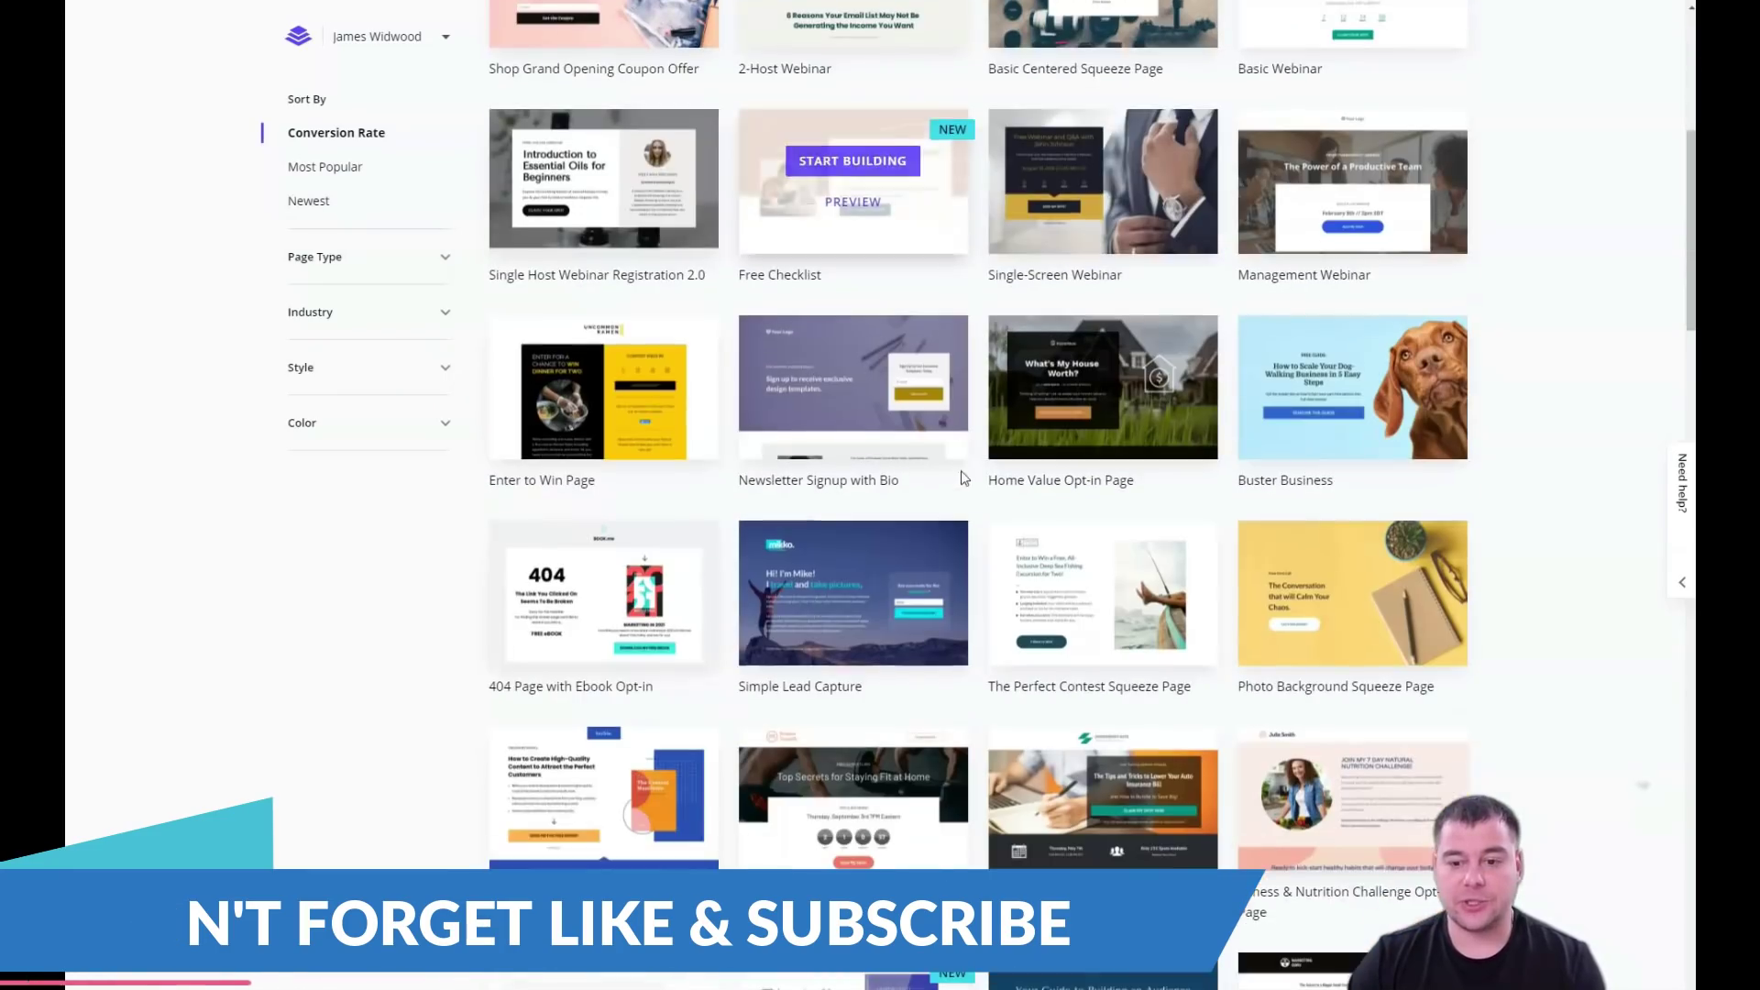
scroll(968, 454, down, 3)
scroll(979, 408, down, 4)
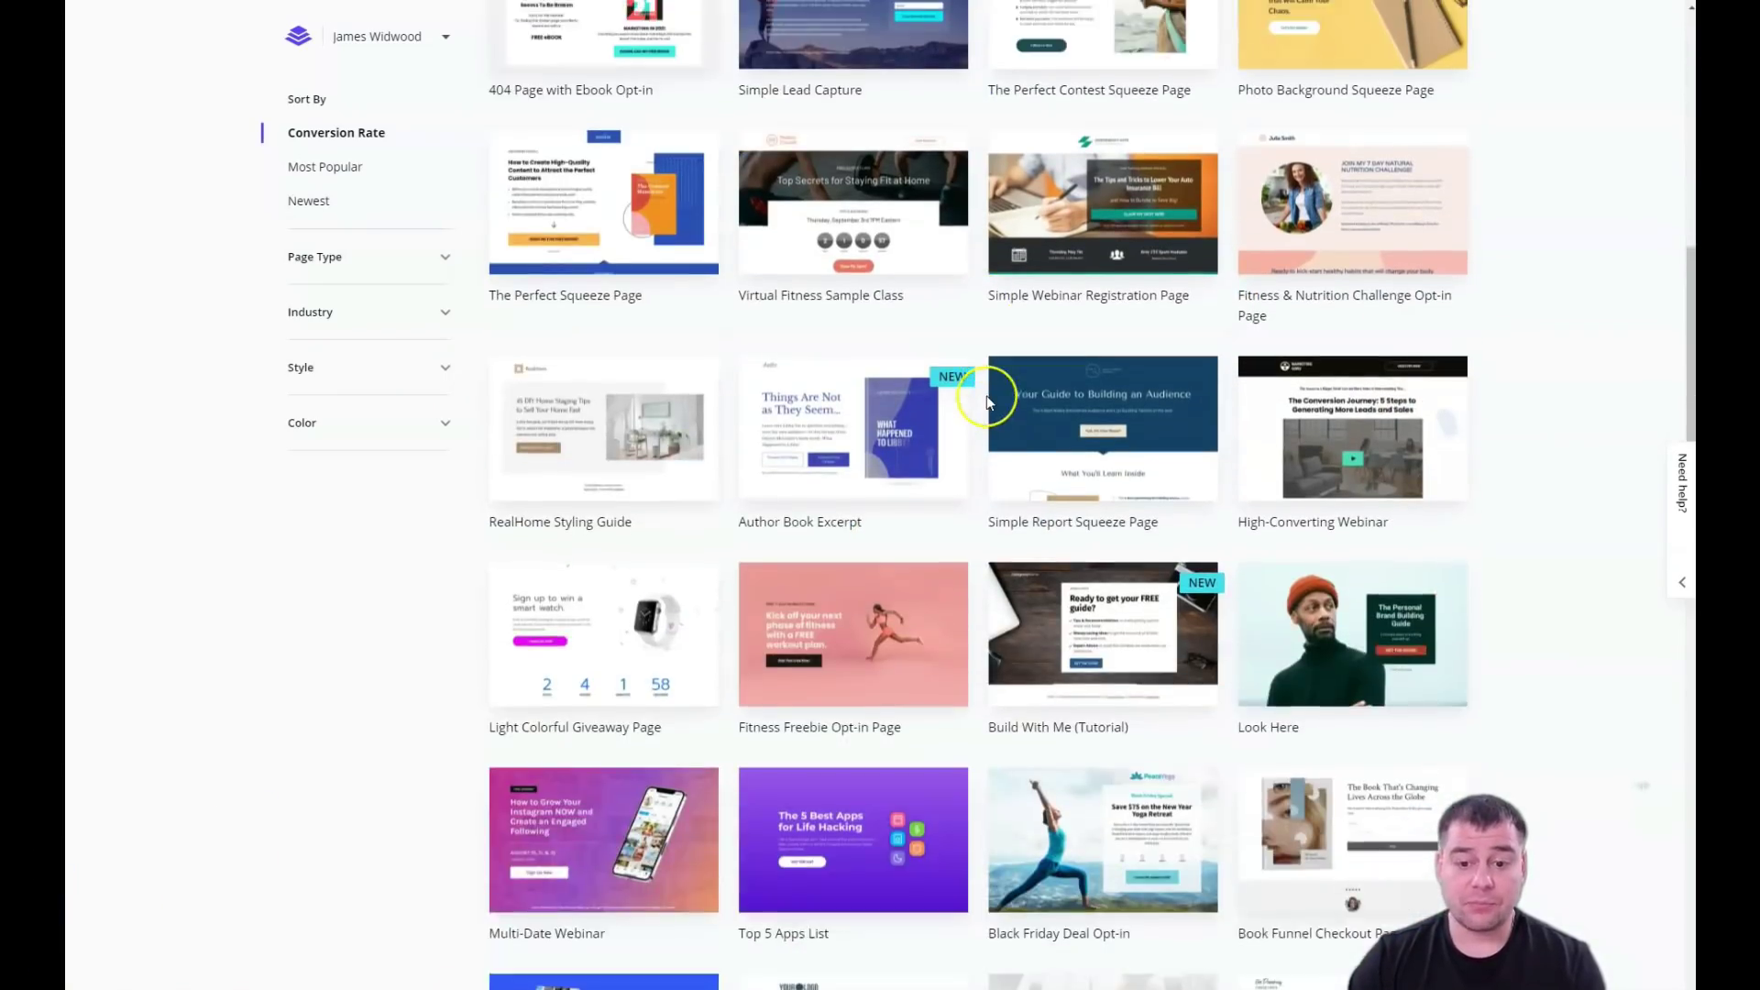
scroll(987, 400, down, 3)
click(887, 369)
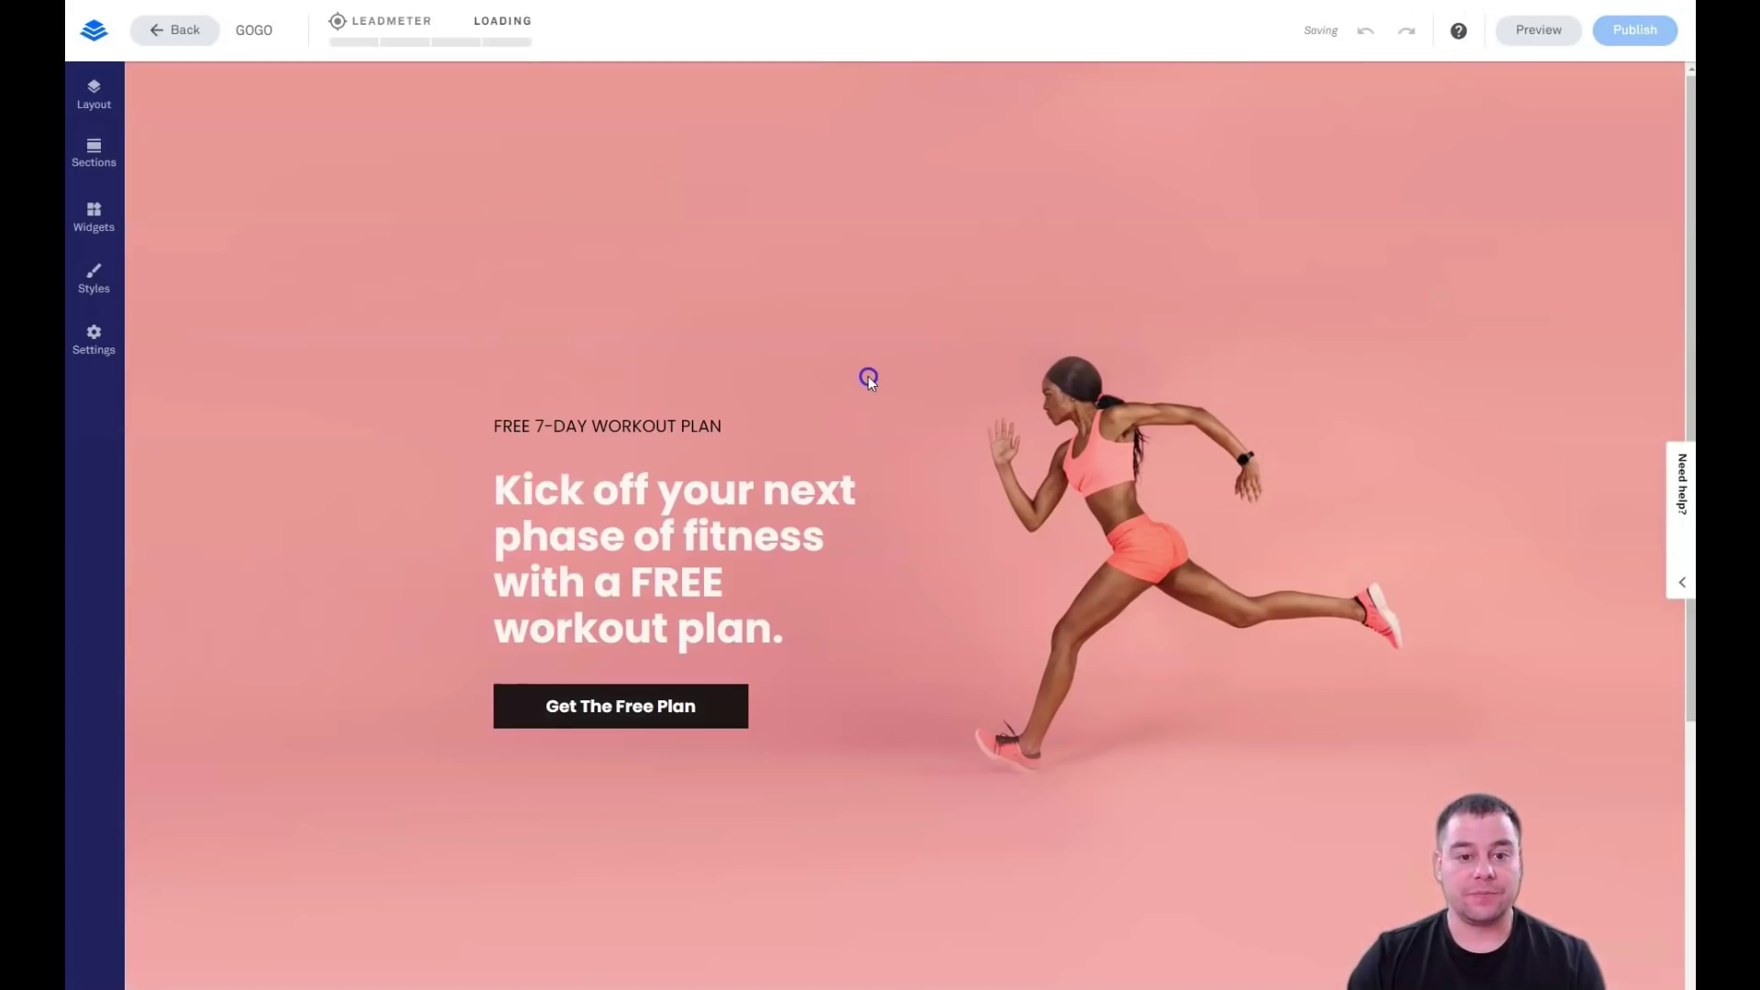
Look over the workout plan page and preview it in desktop, tablet and mobile views, ending back in the editor
scroll(867, 376, down, 5)
scroll(890, 389, up, 5)
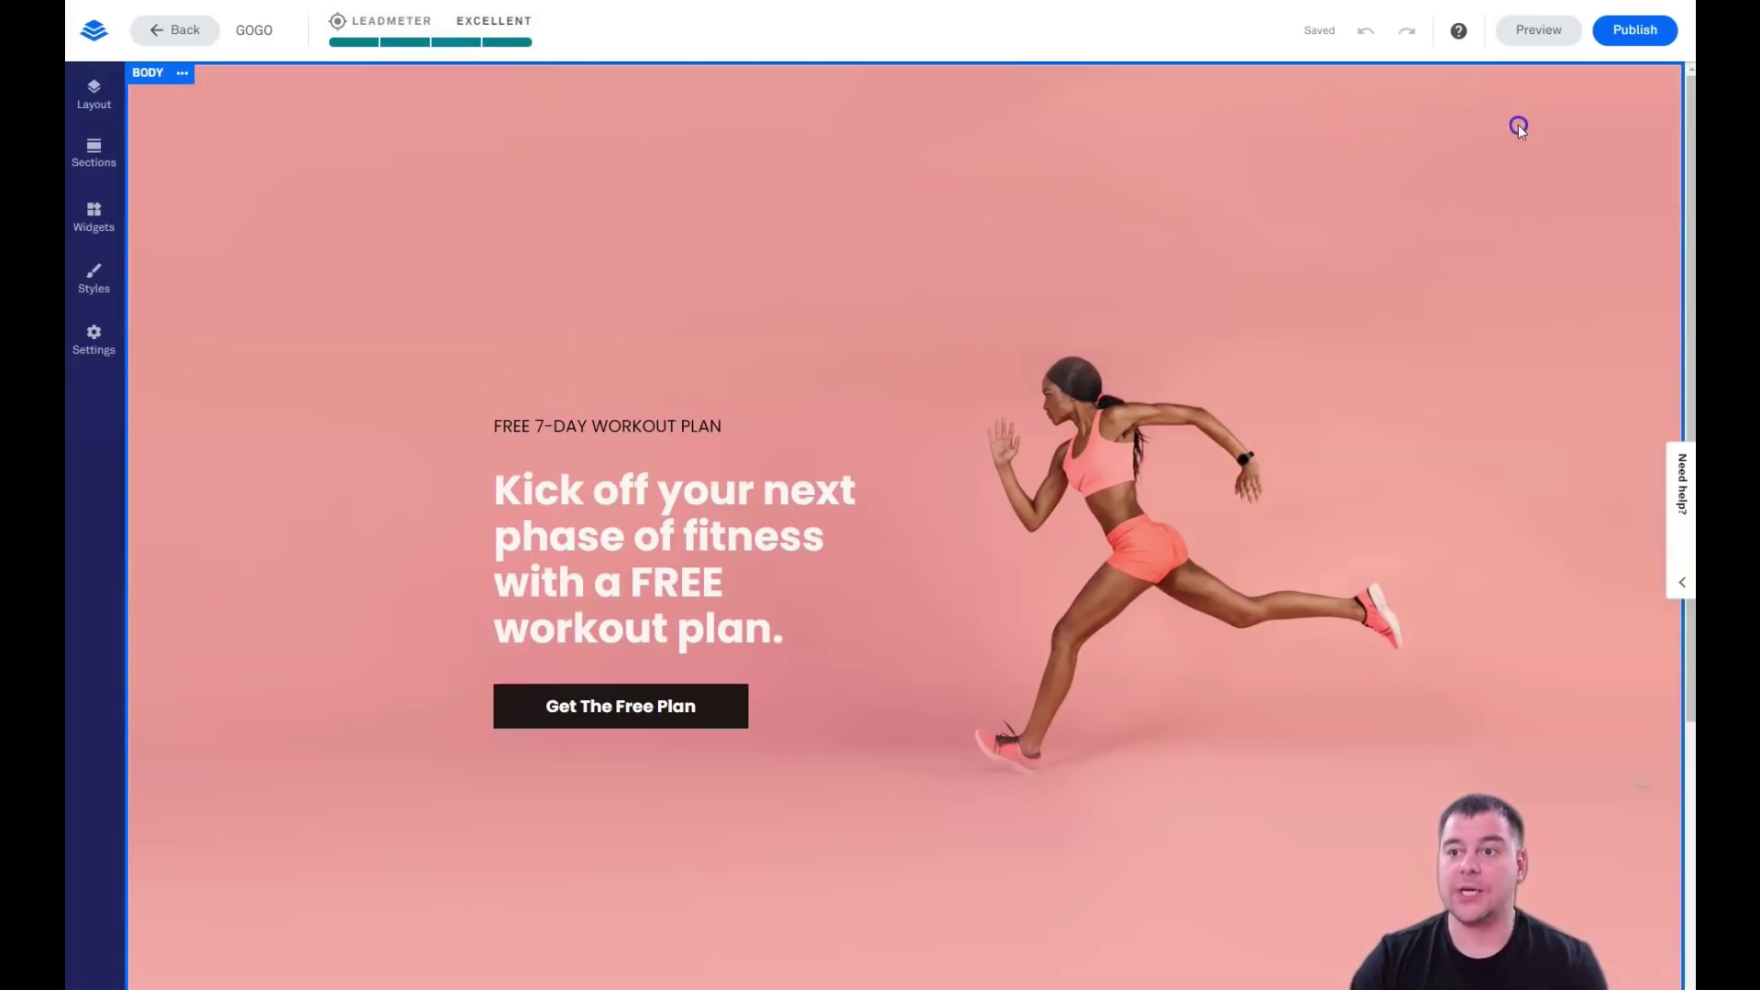
click(1539, 30)
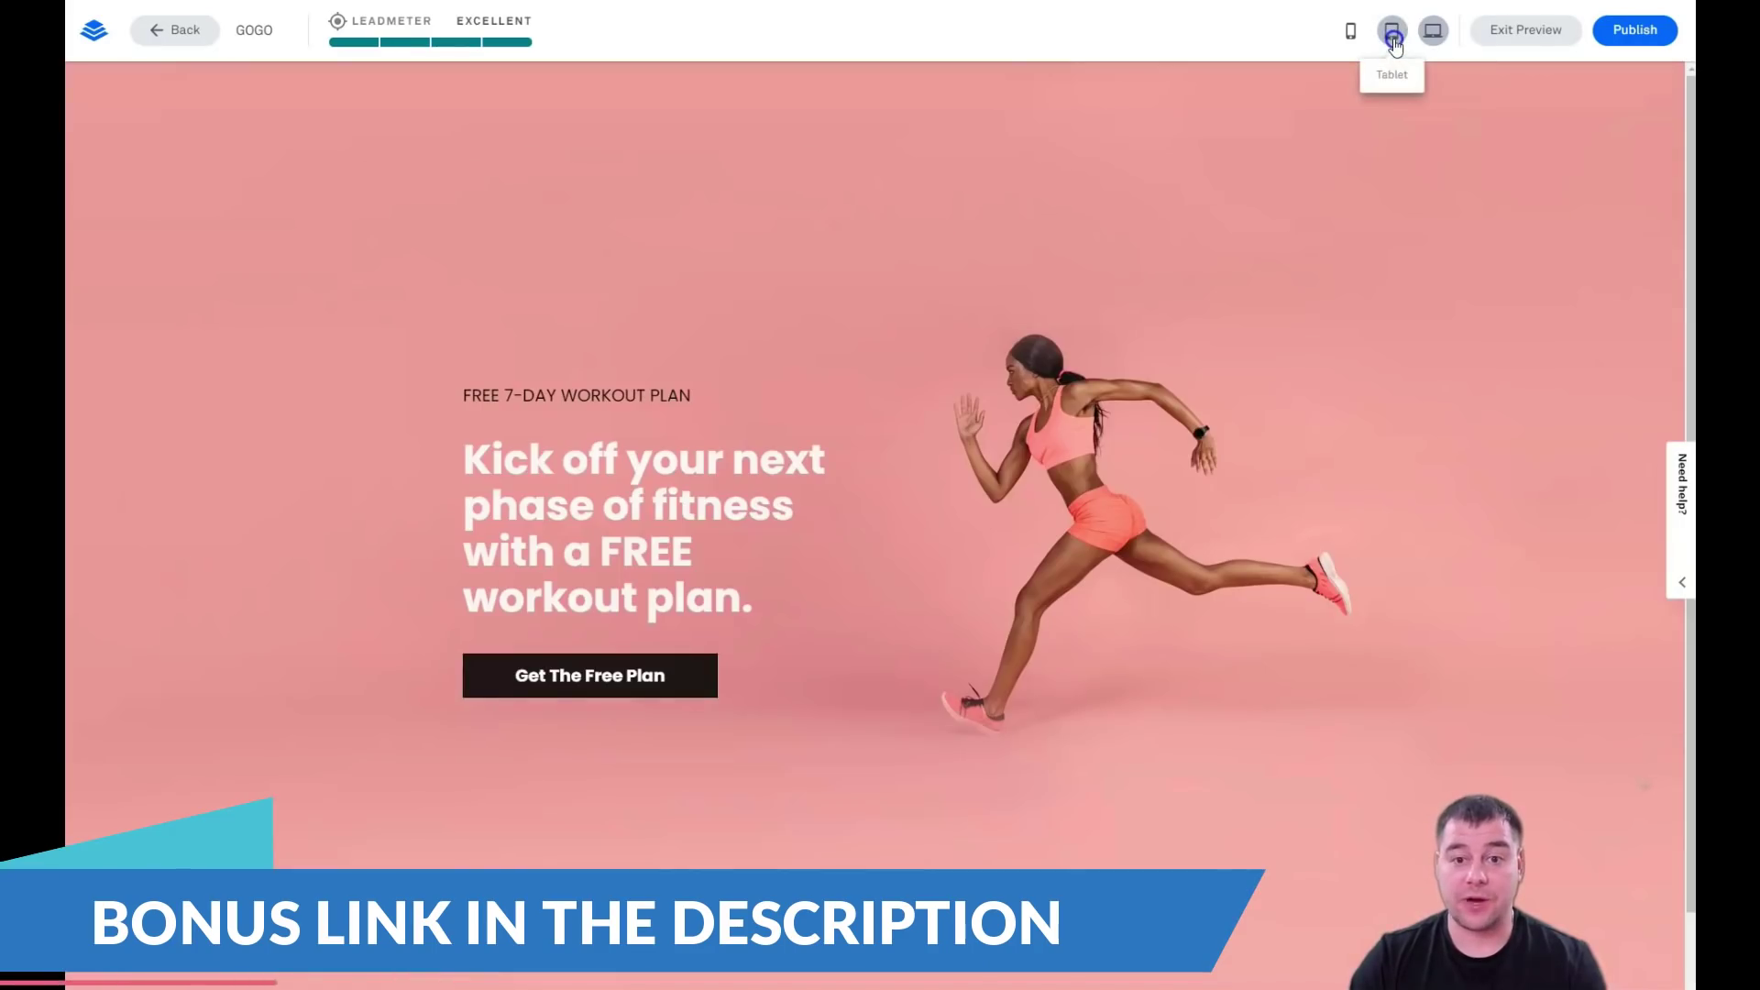
click(1393, 34)
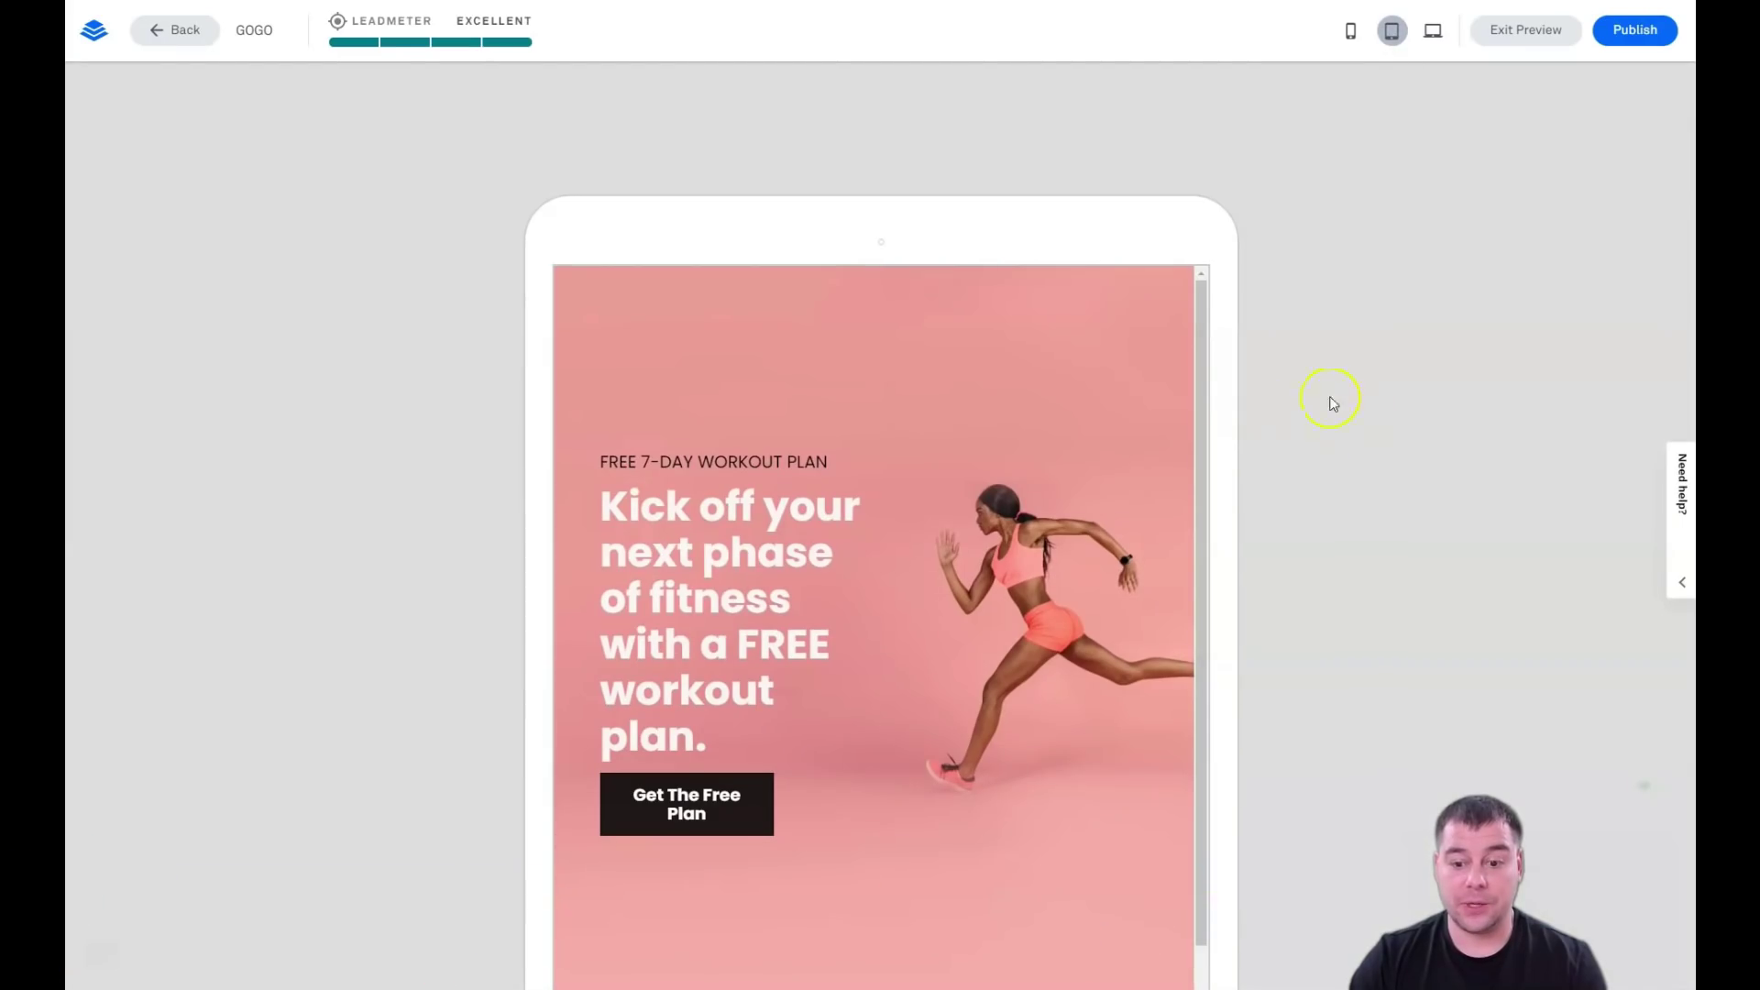
click(1352, 37)
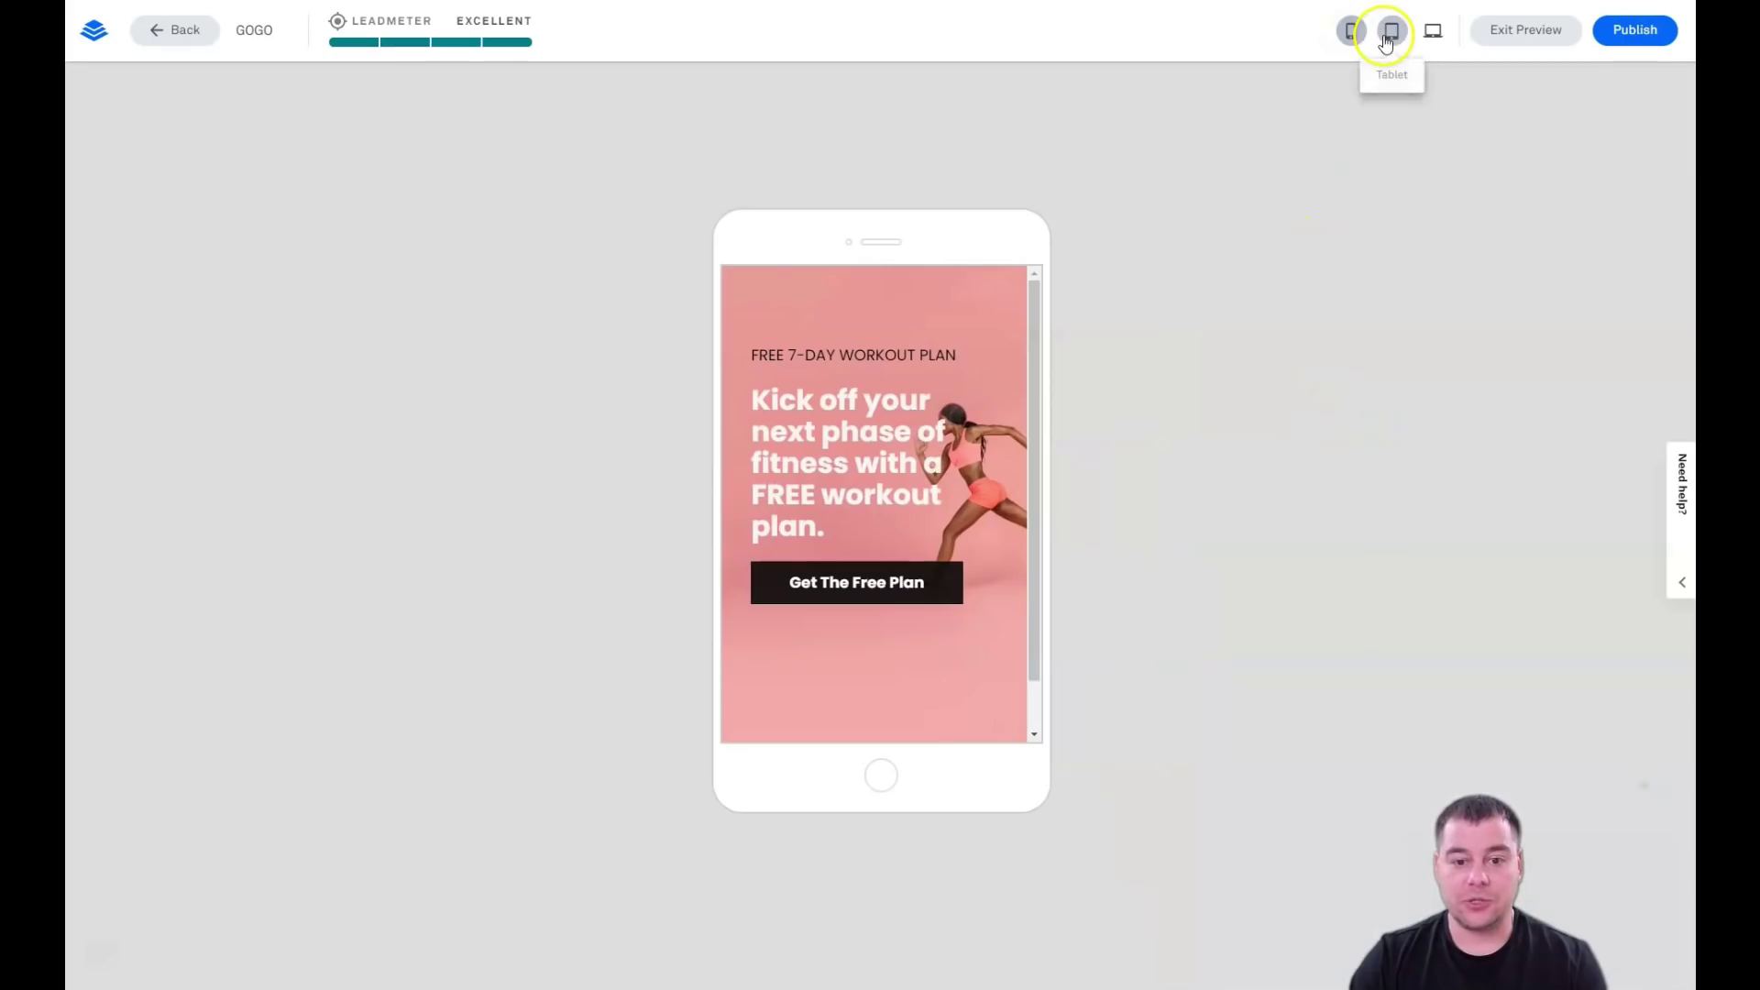
click(1433, 35)
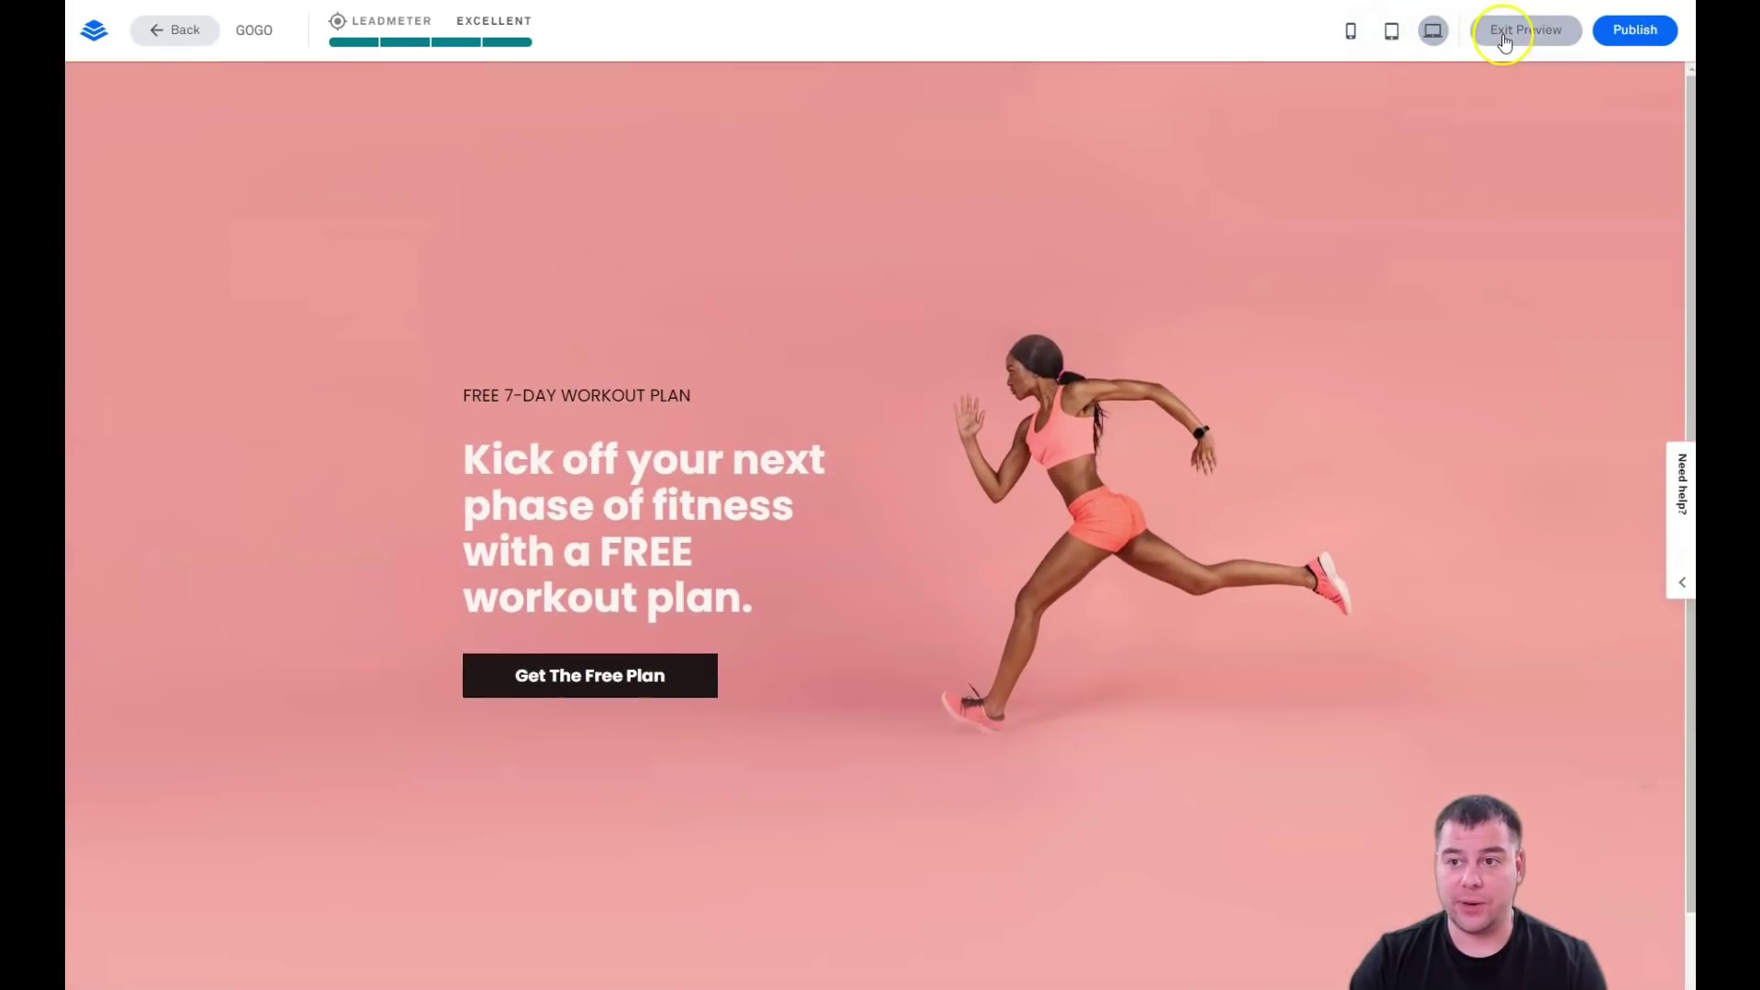
click(1505, 39)
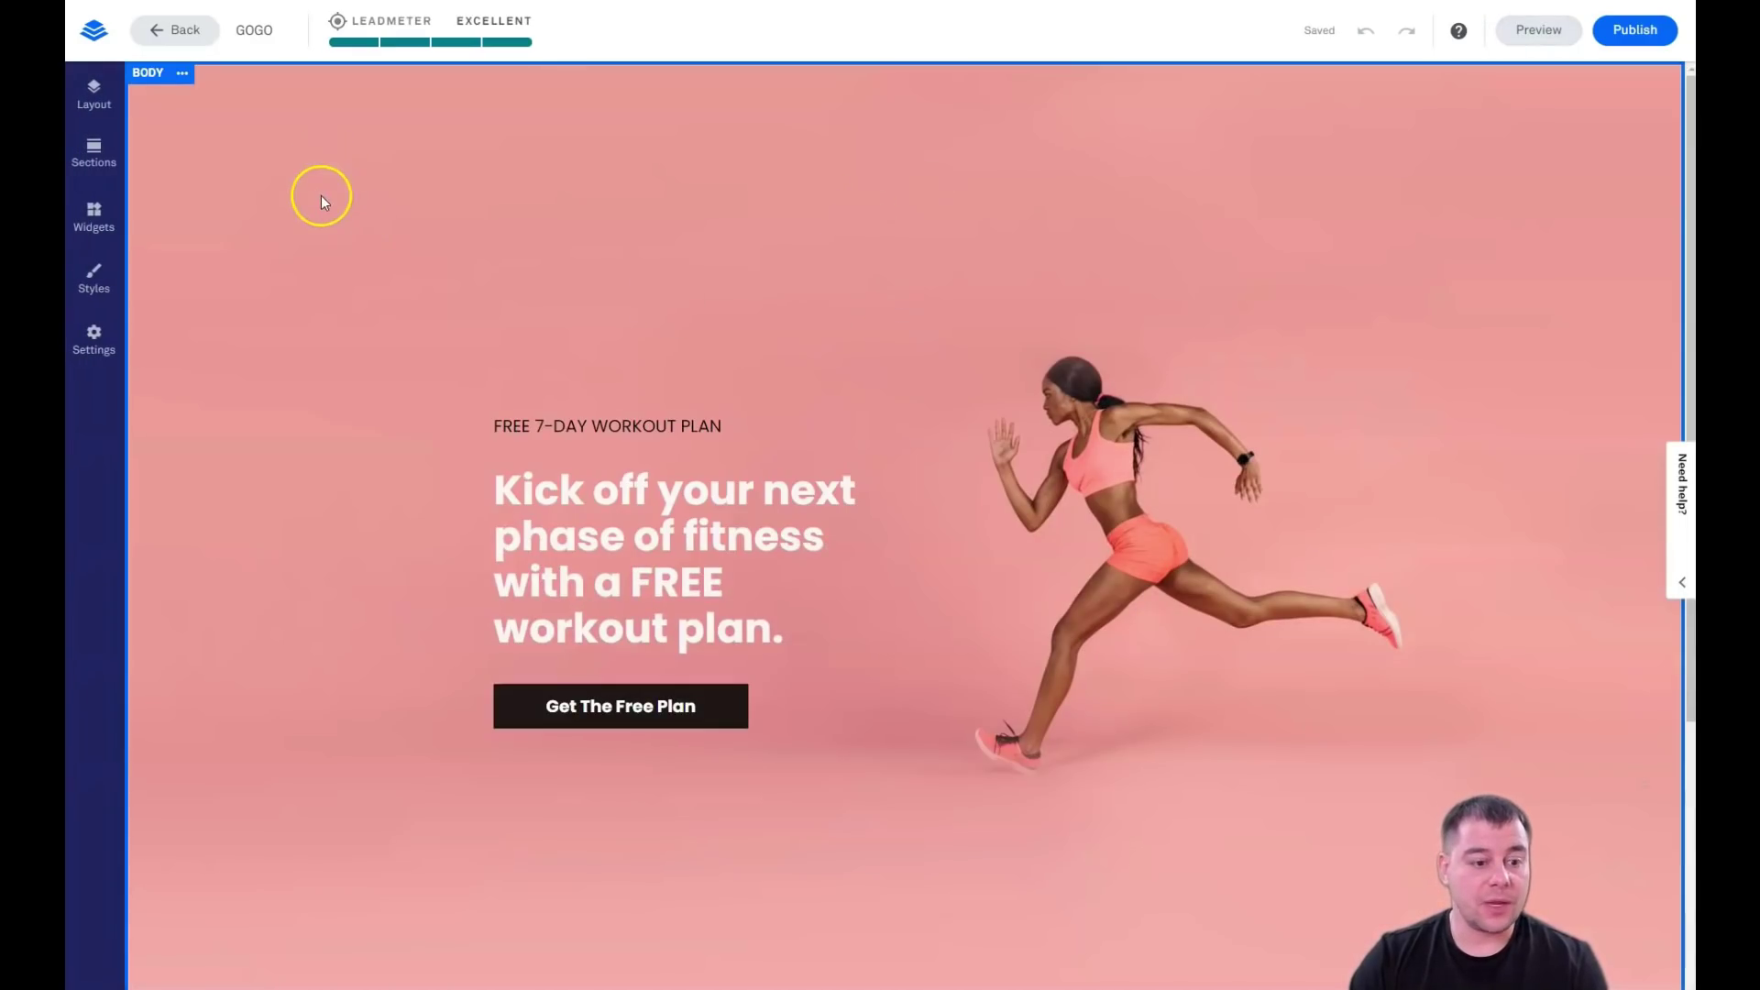
Open the page layout and compare its Body and Footer sections with the page
click(99, 108)
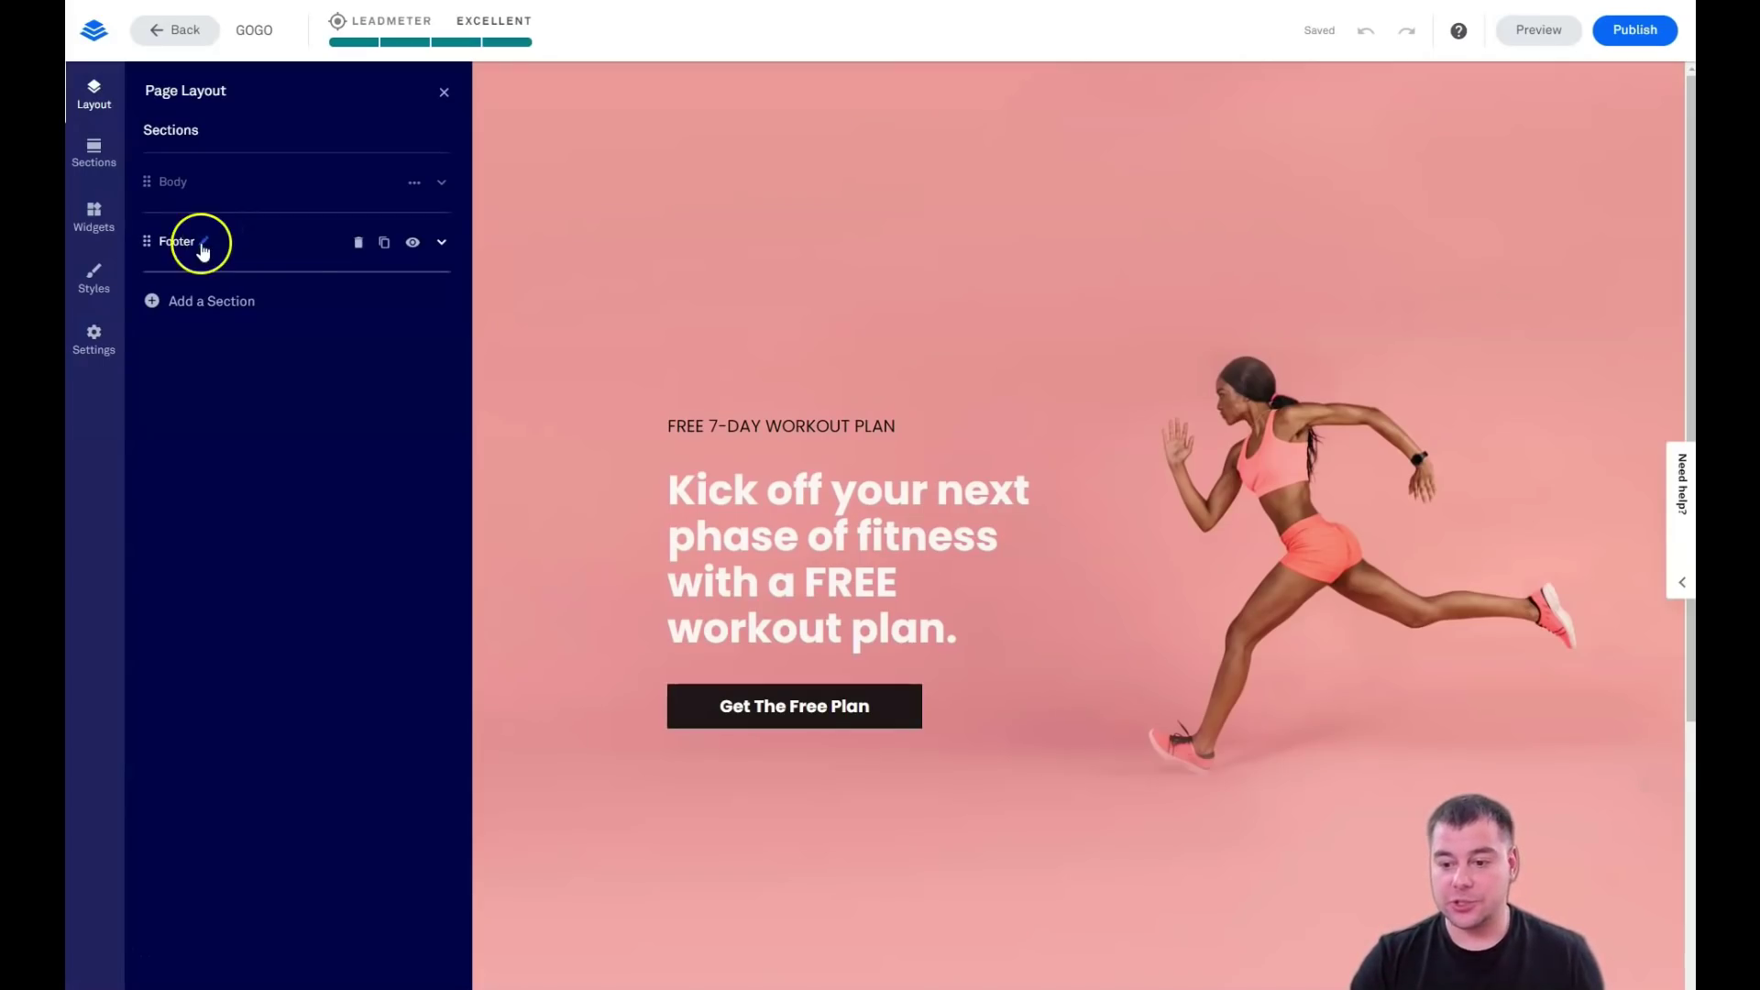
scroll(590, 295, down, 5)
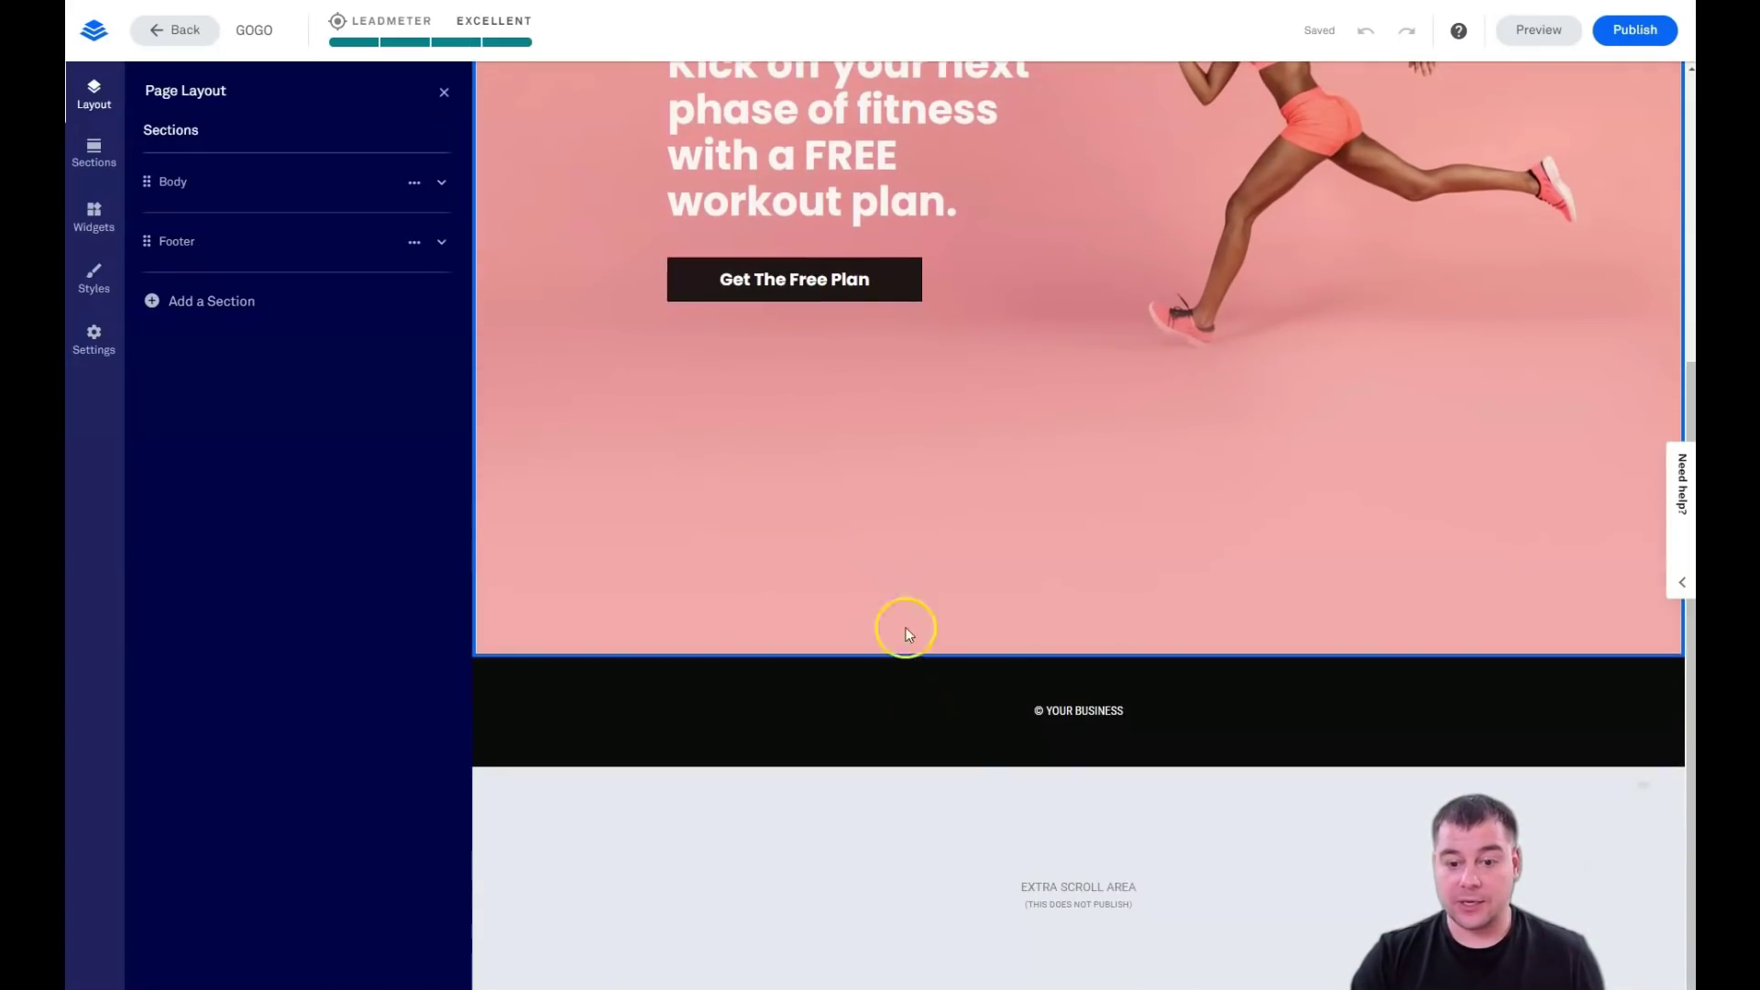
scroll(799, 710, up, 5)
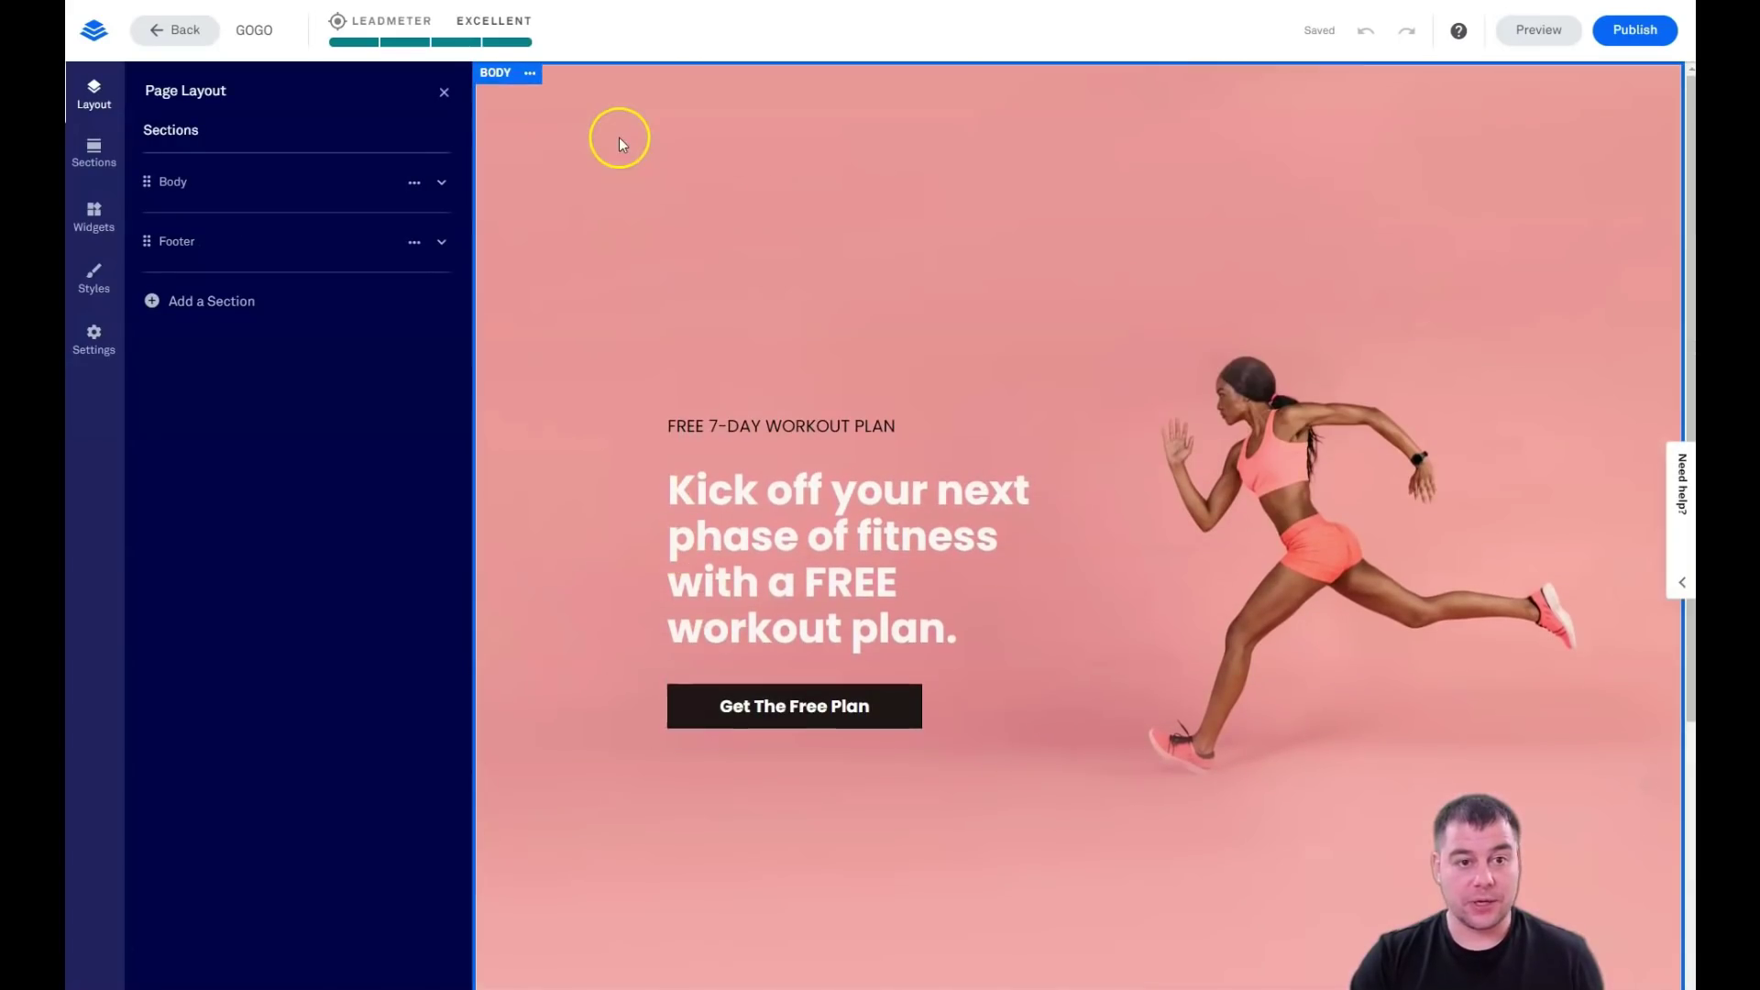
Expand the Body section and examine its style entry, the Headline and Column 3 items, and the options for adding a column or row
click(217, 190)
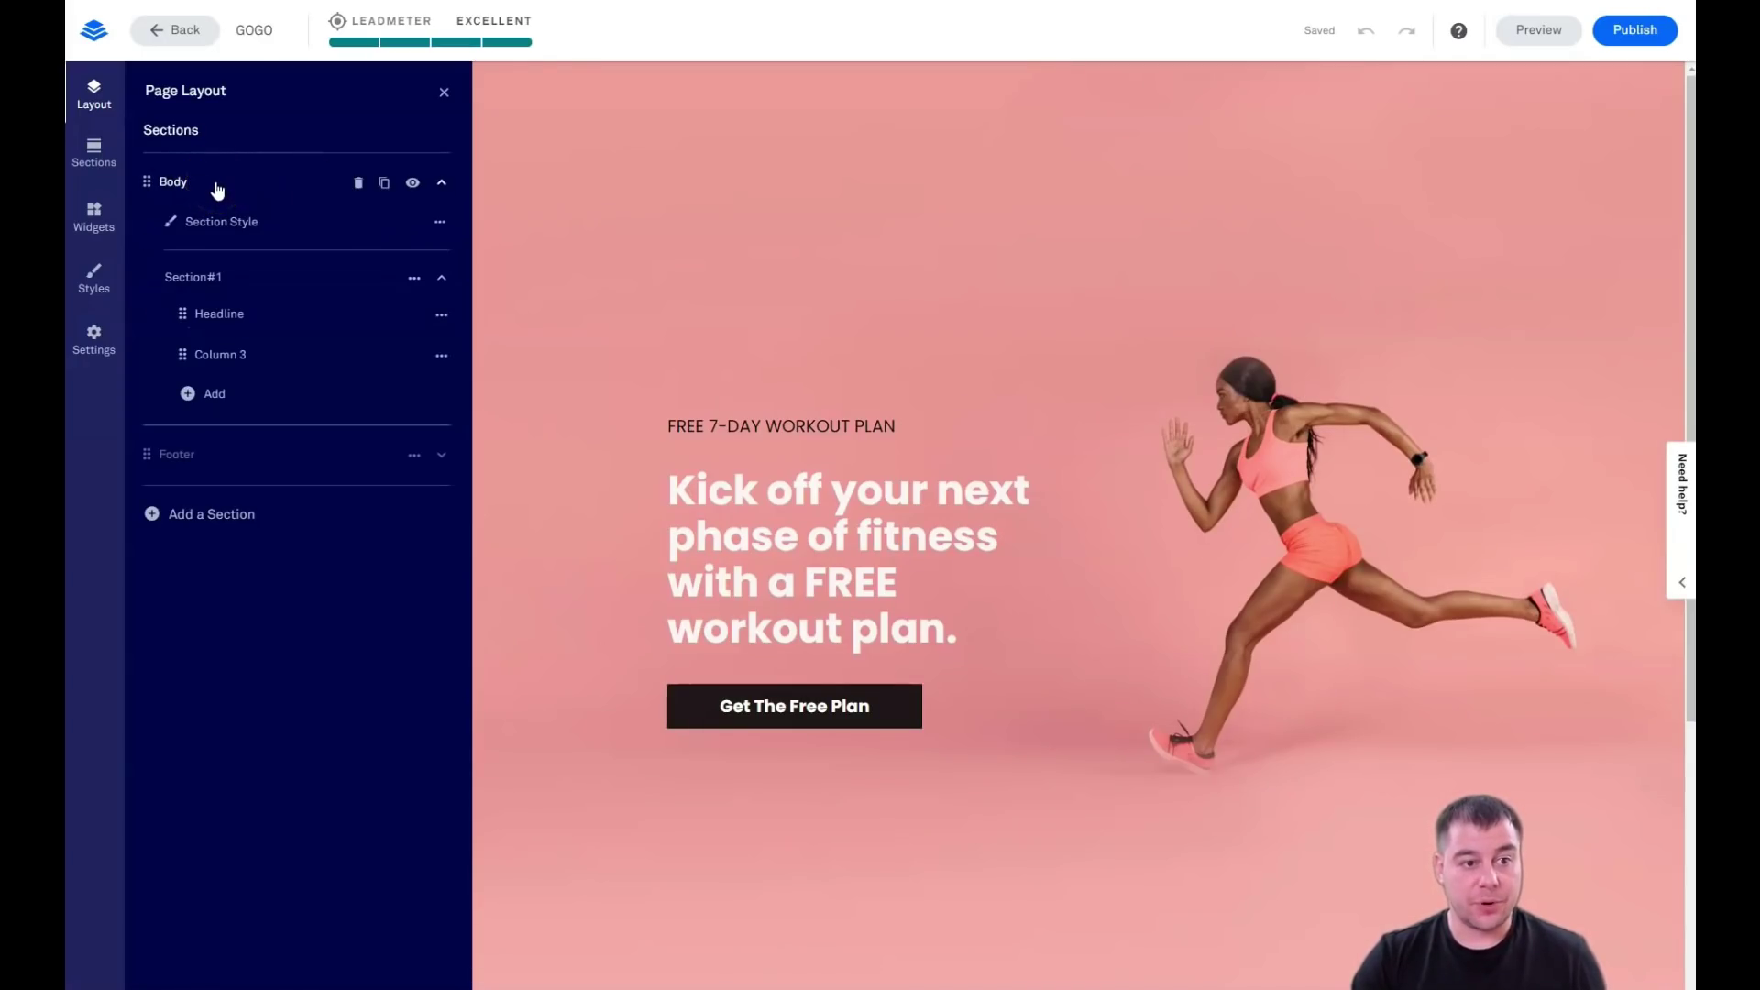
click(221, 224)
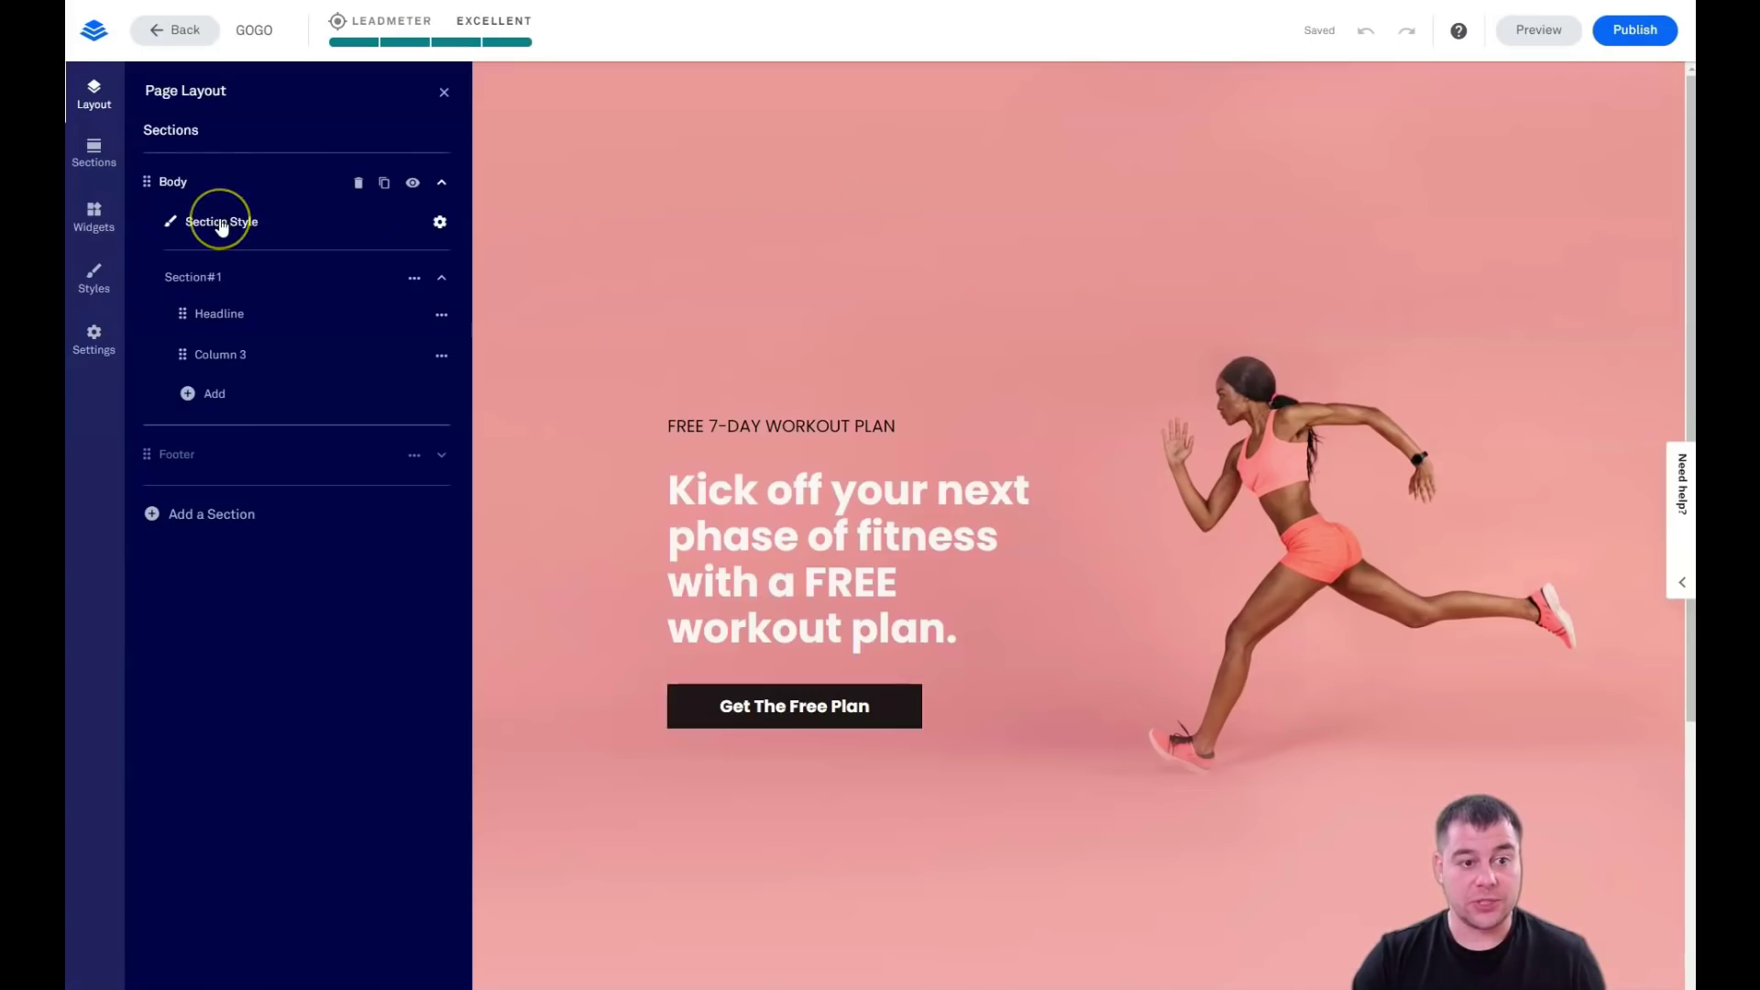
click(201, 316)
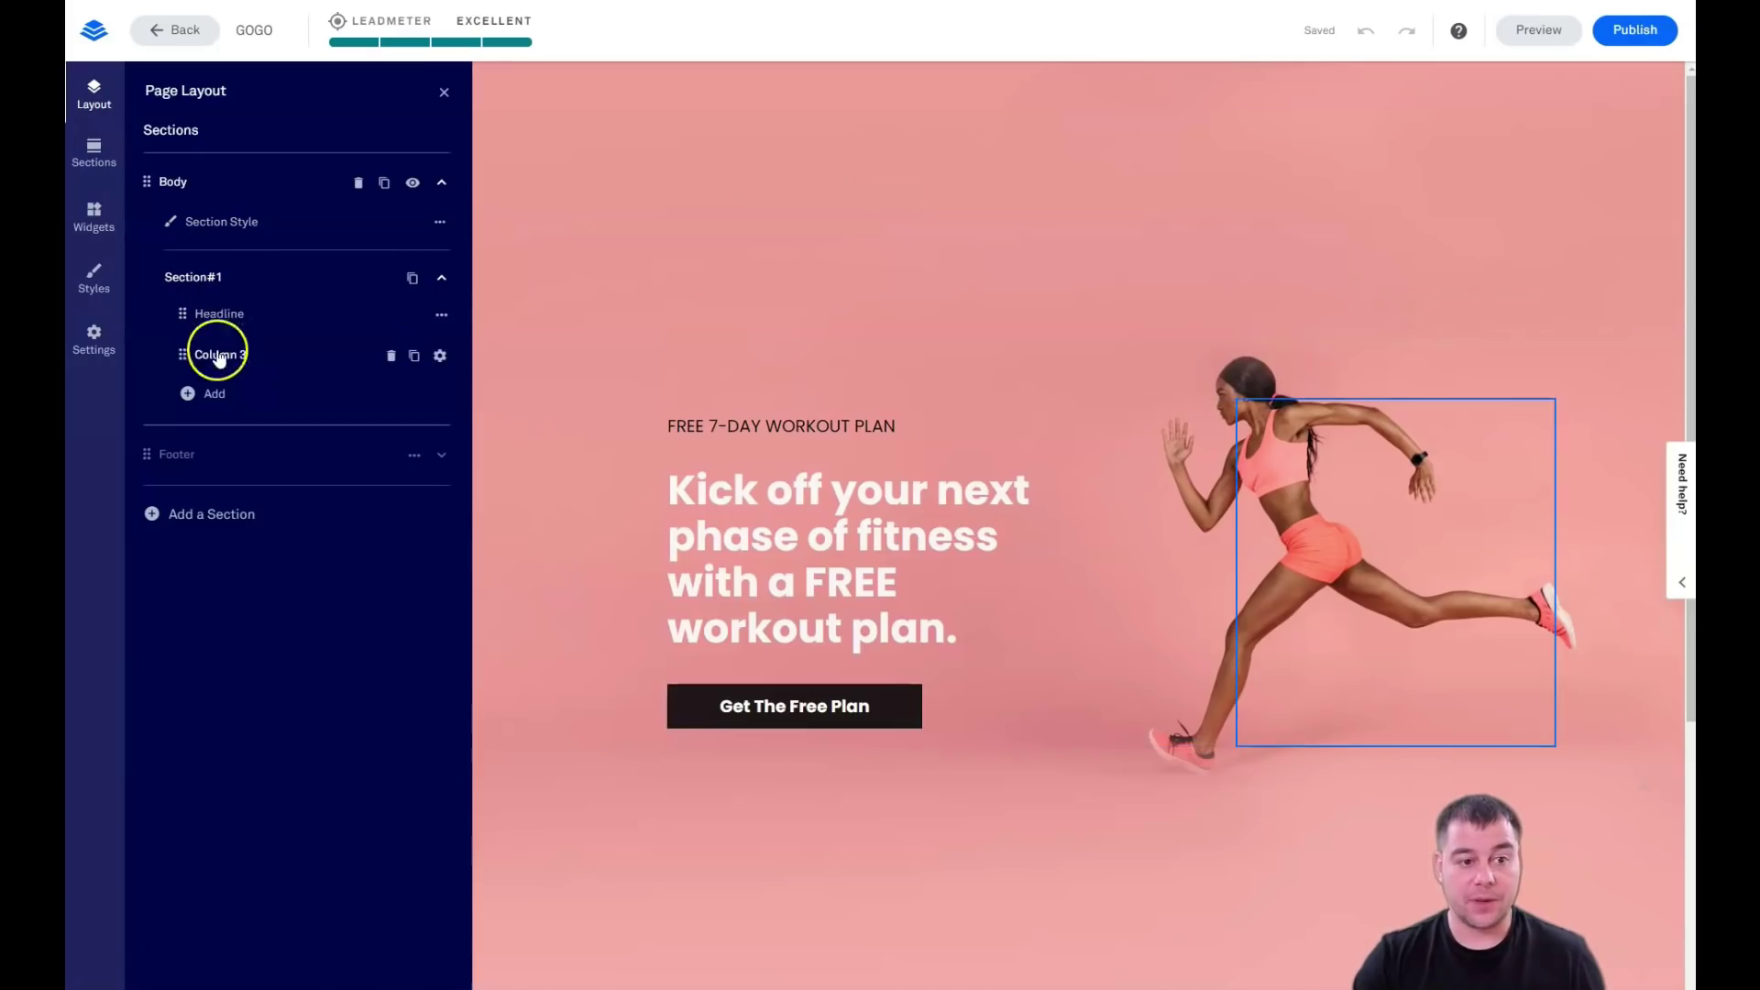
click(196, 393)
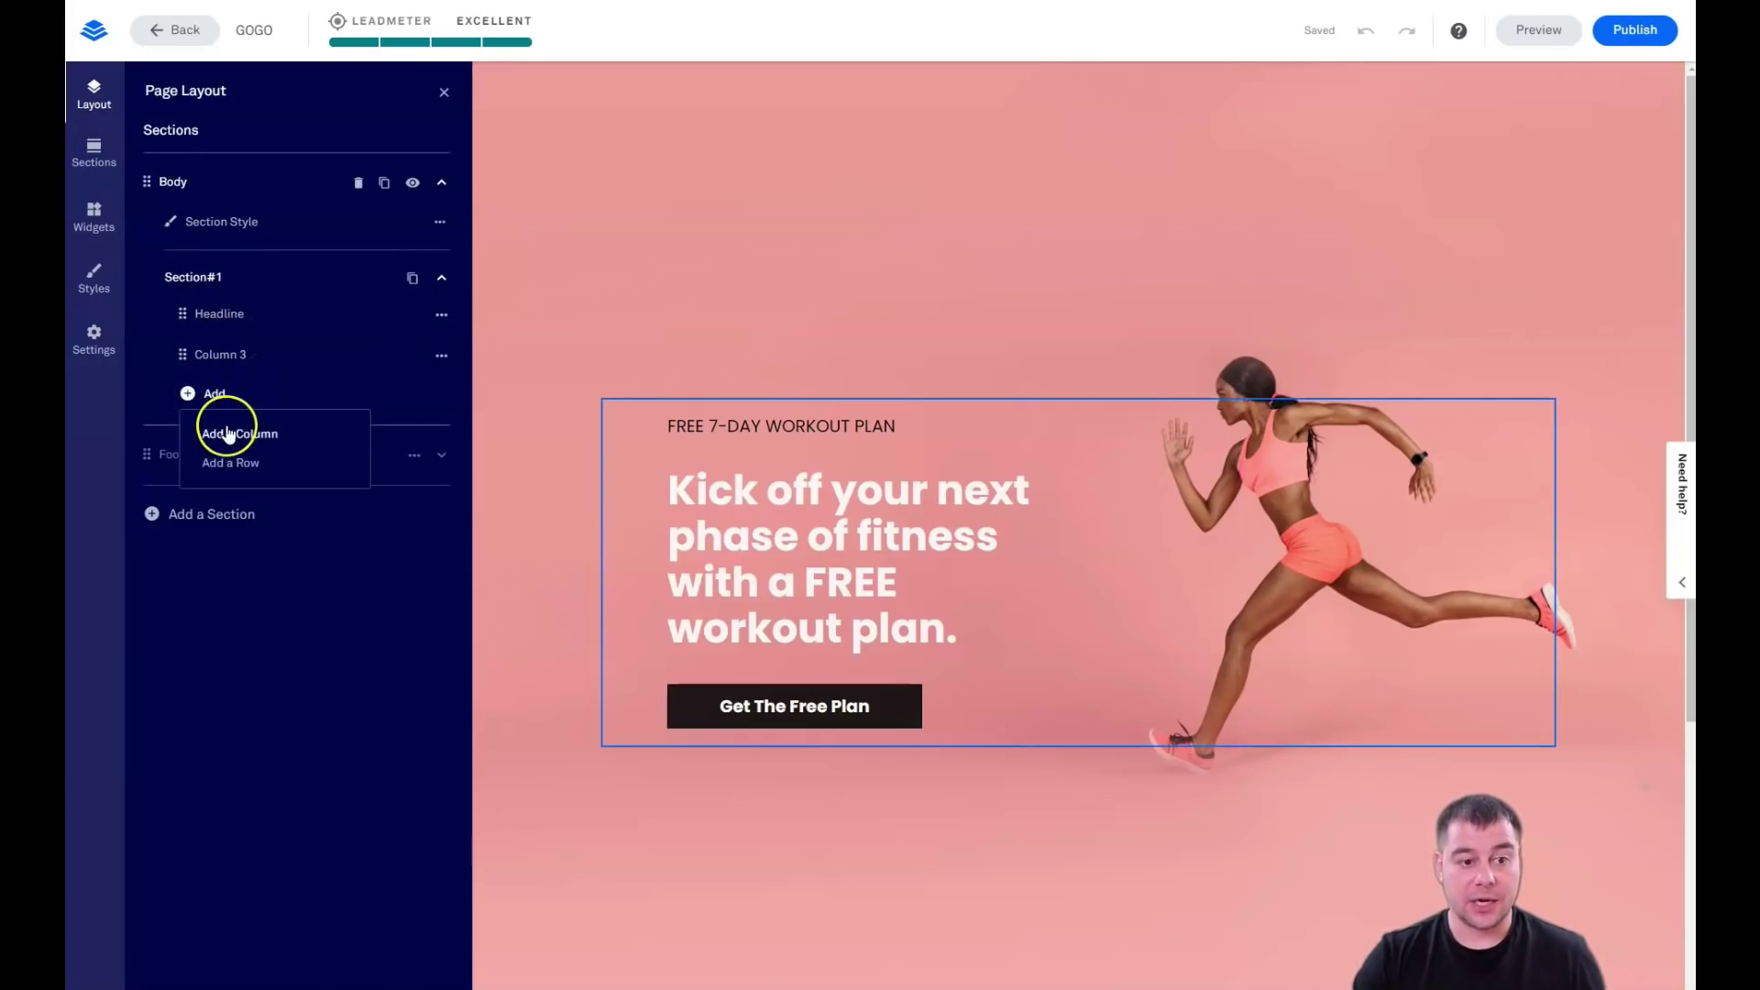
click(232, 466)
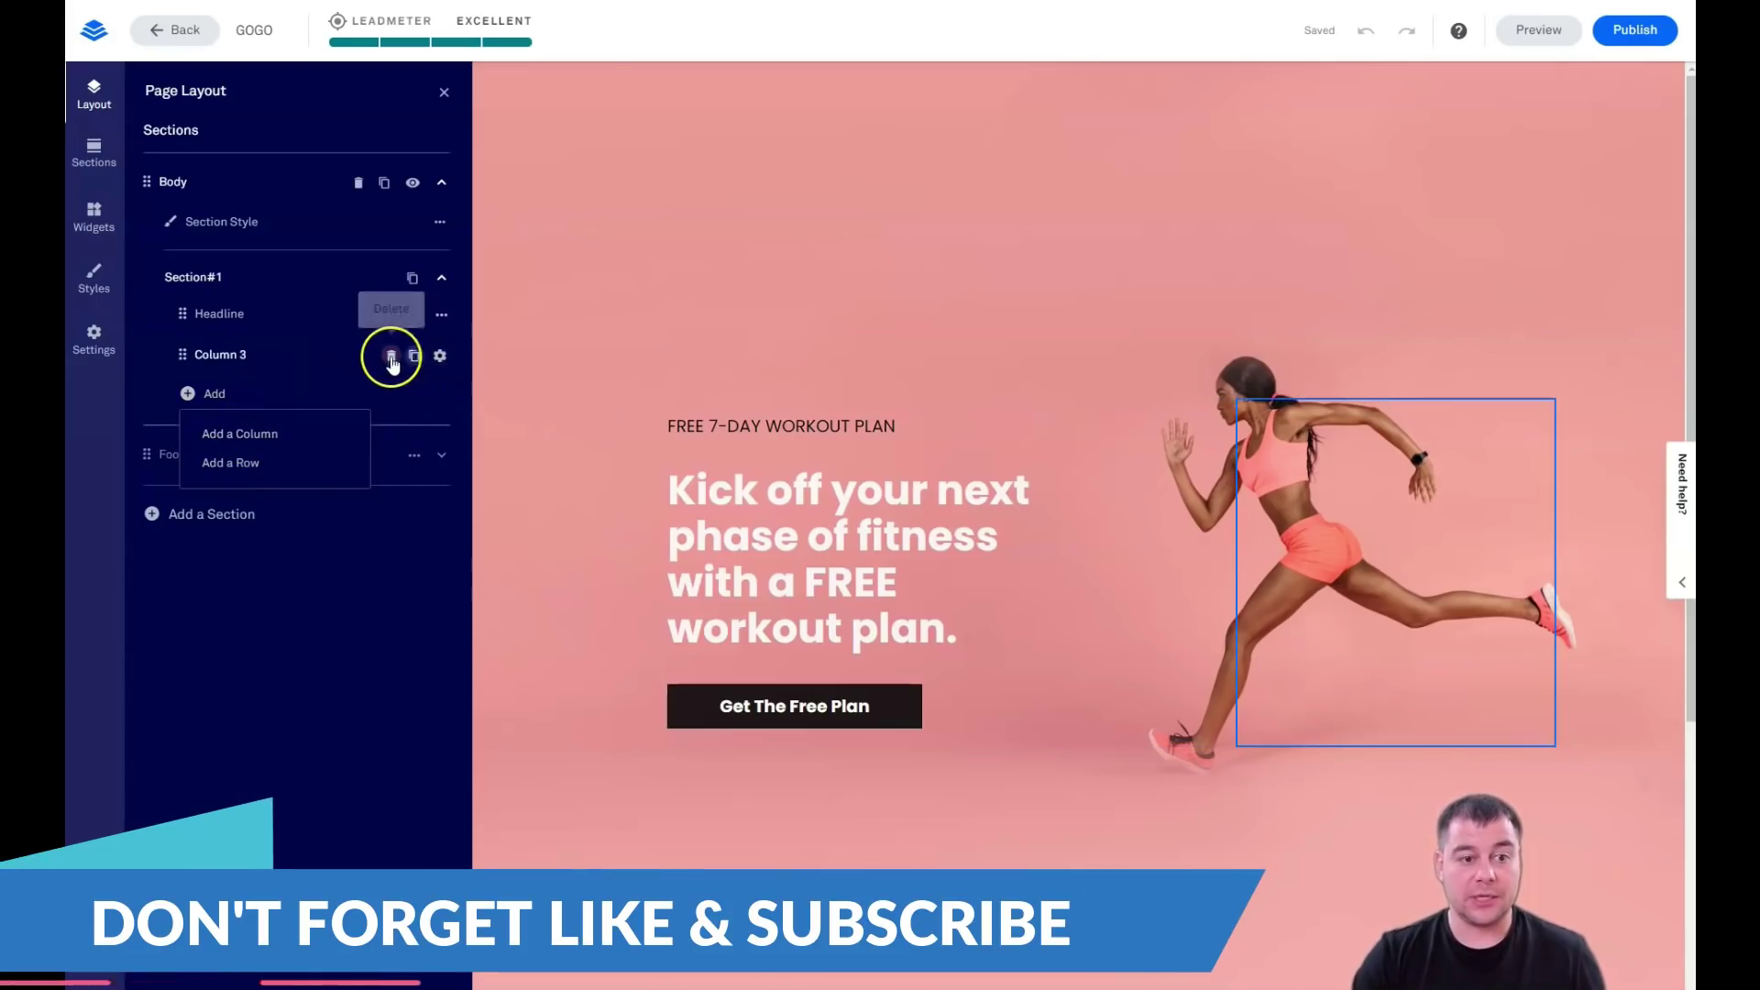
click(391, 357)
drag(389, 362, 270, 284)
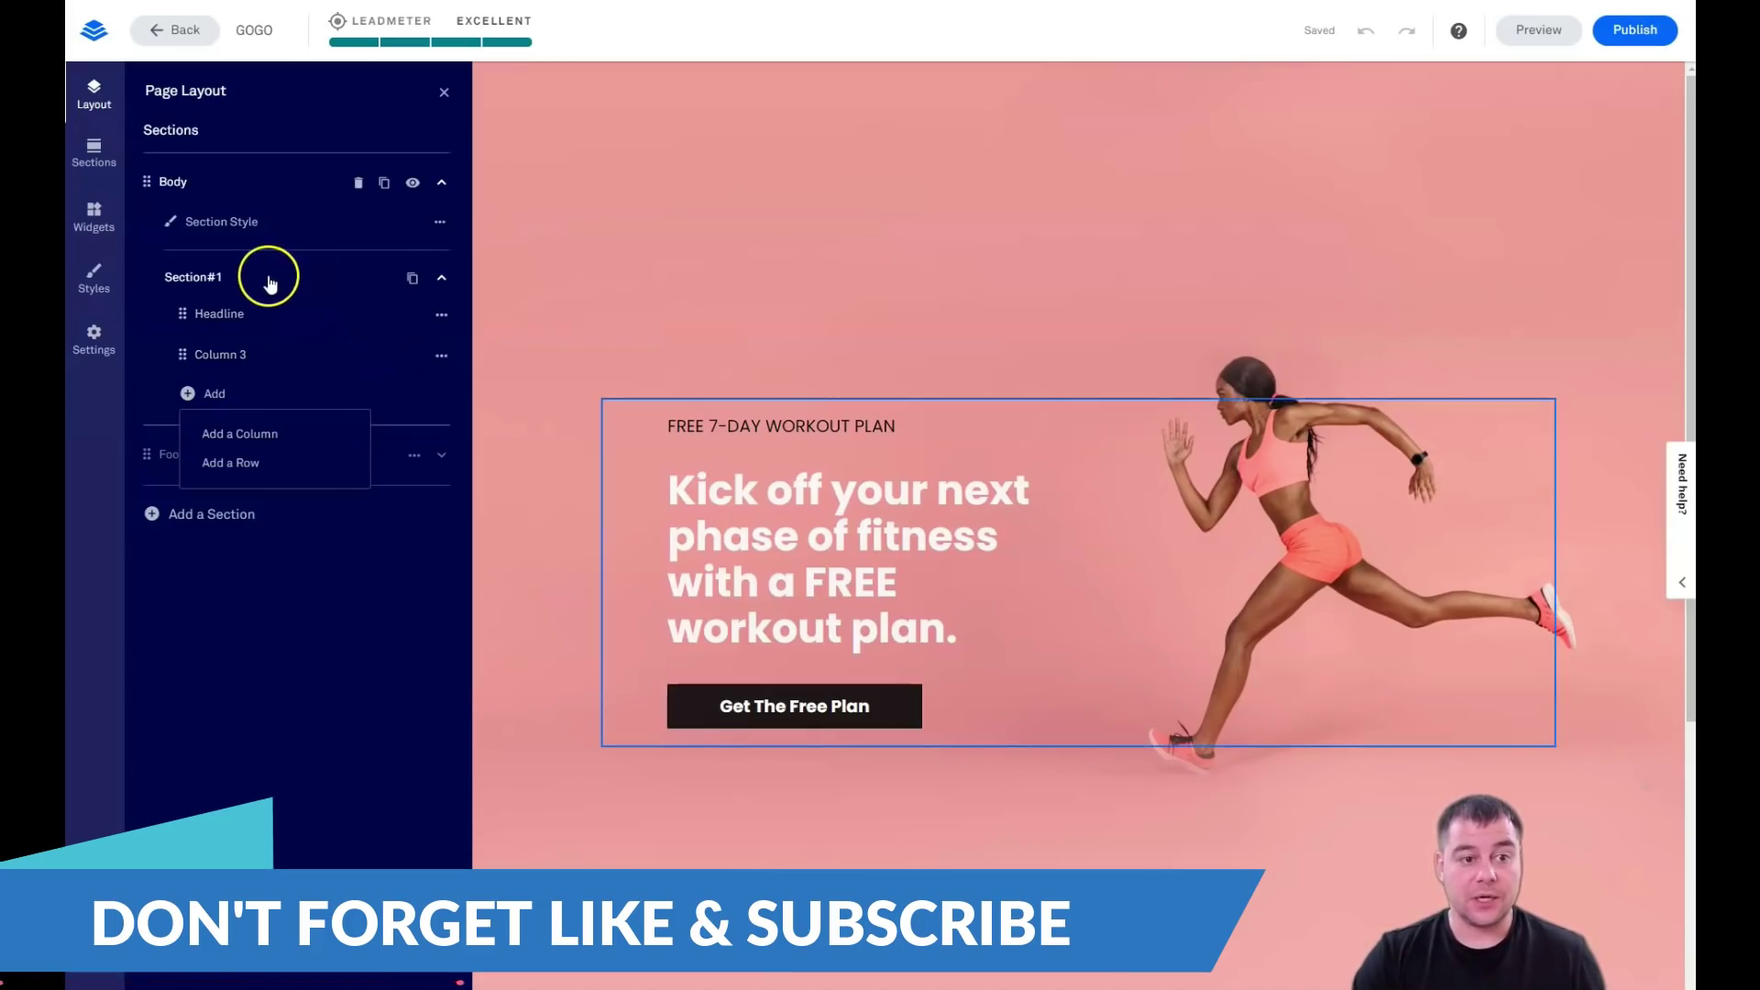
Open the Body section's style settings and look through the background image sources: My Images, Premium Images and Upload
click(294, 225)
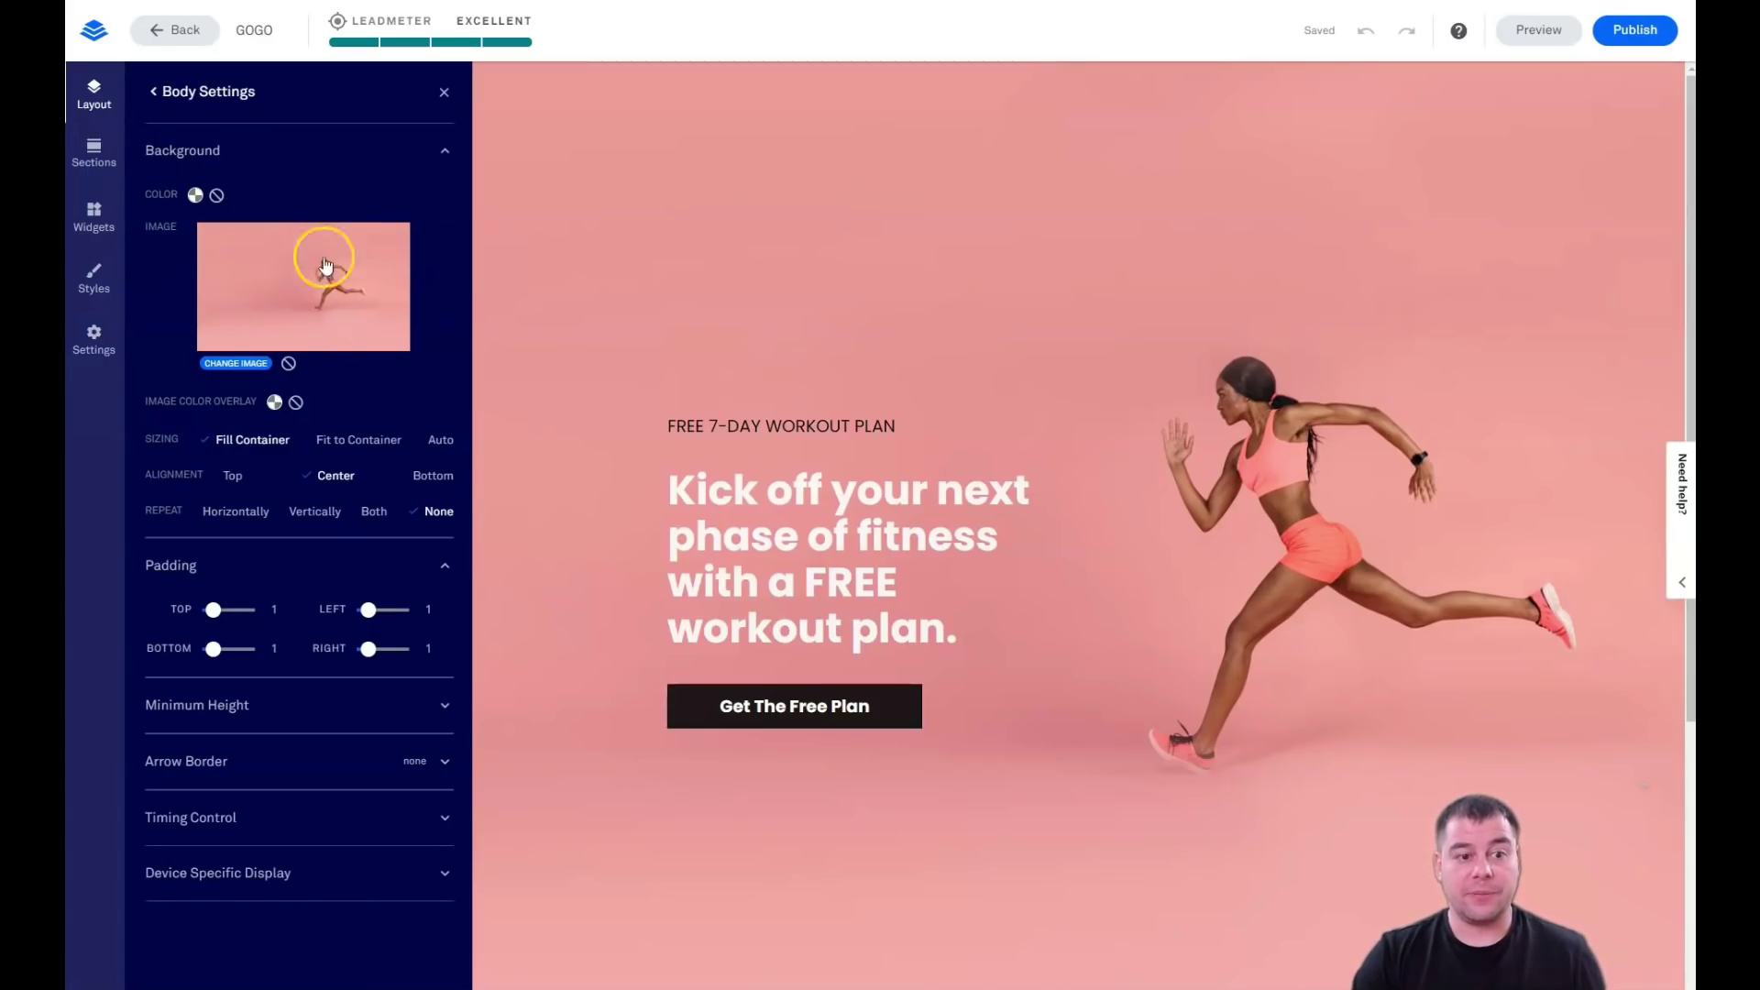
click(240, 349)
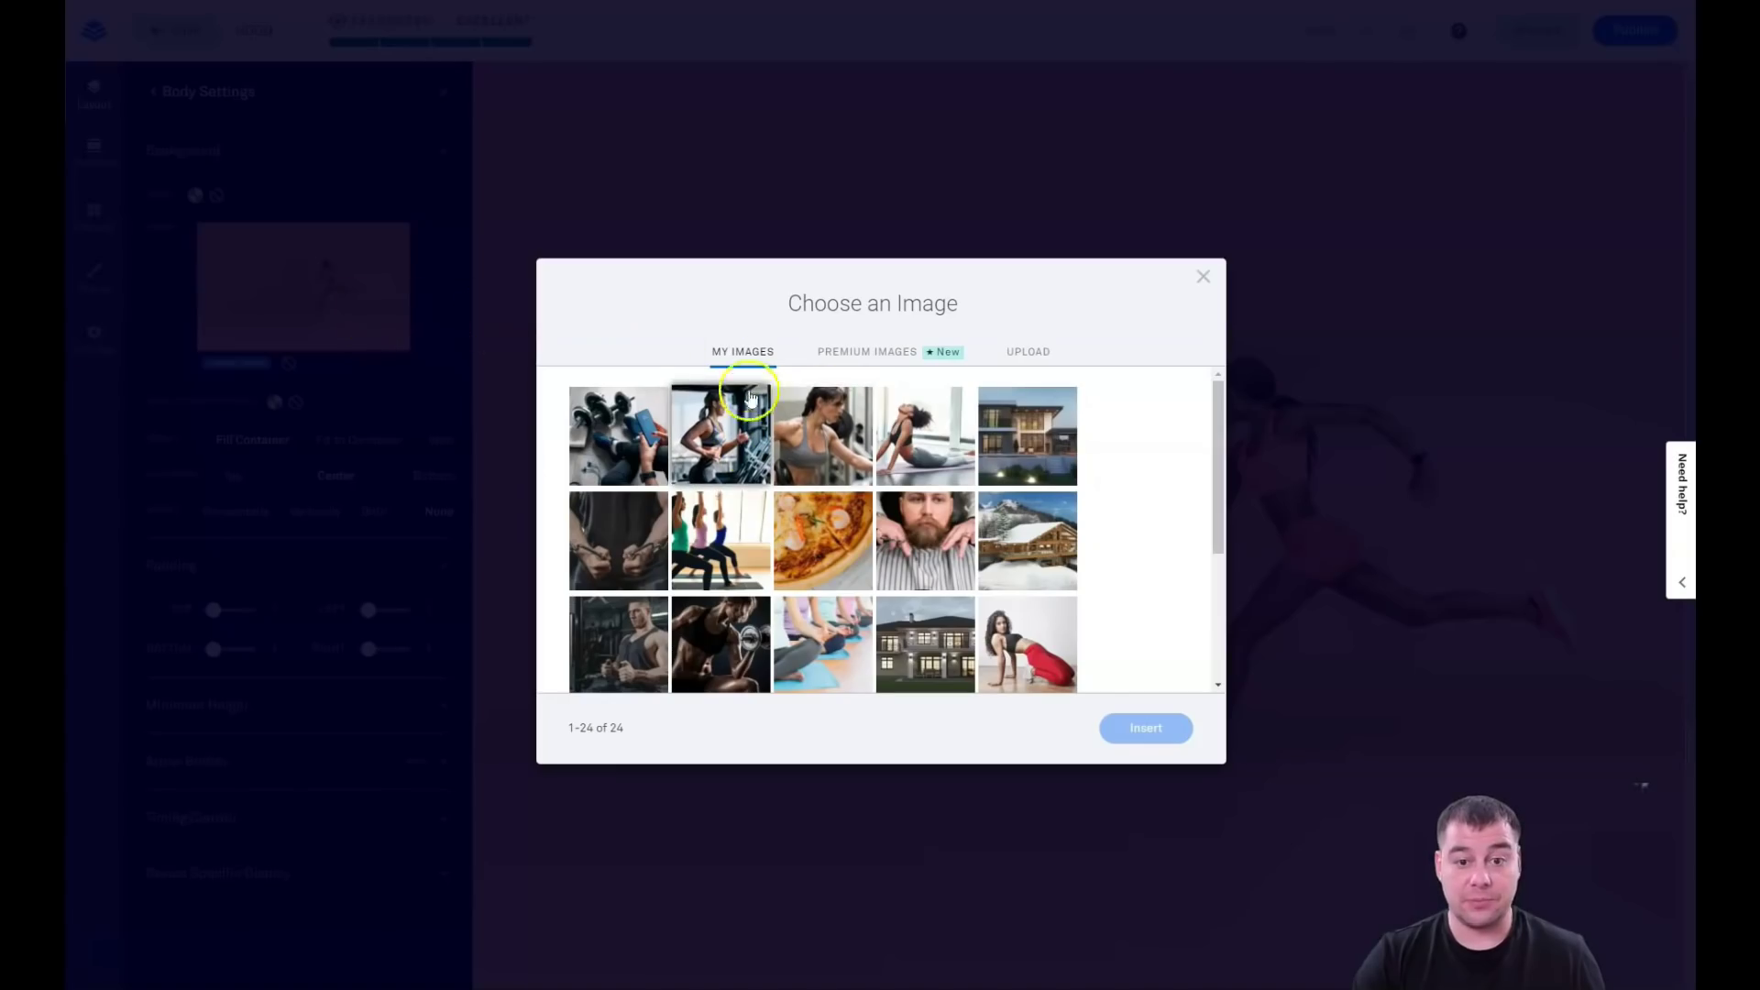
click(871, 357)
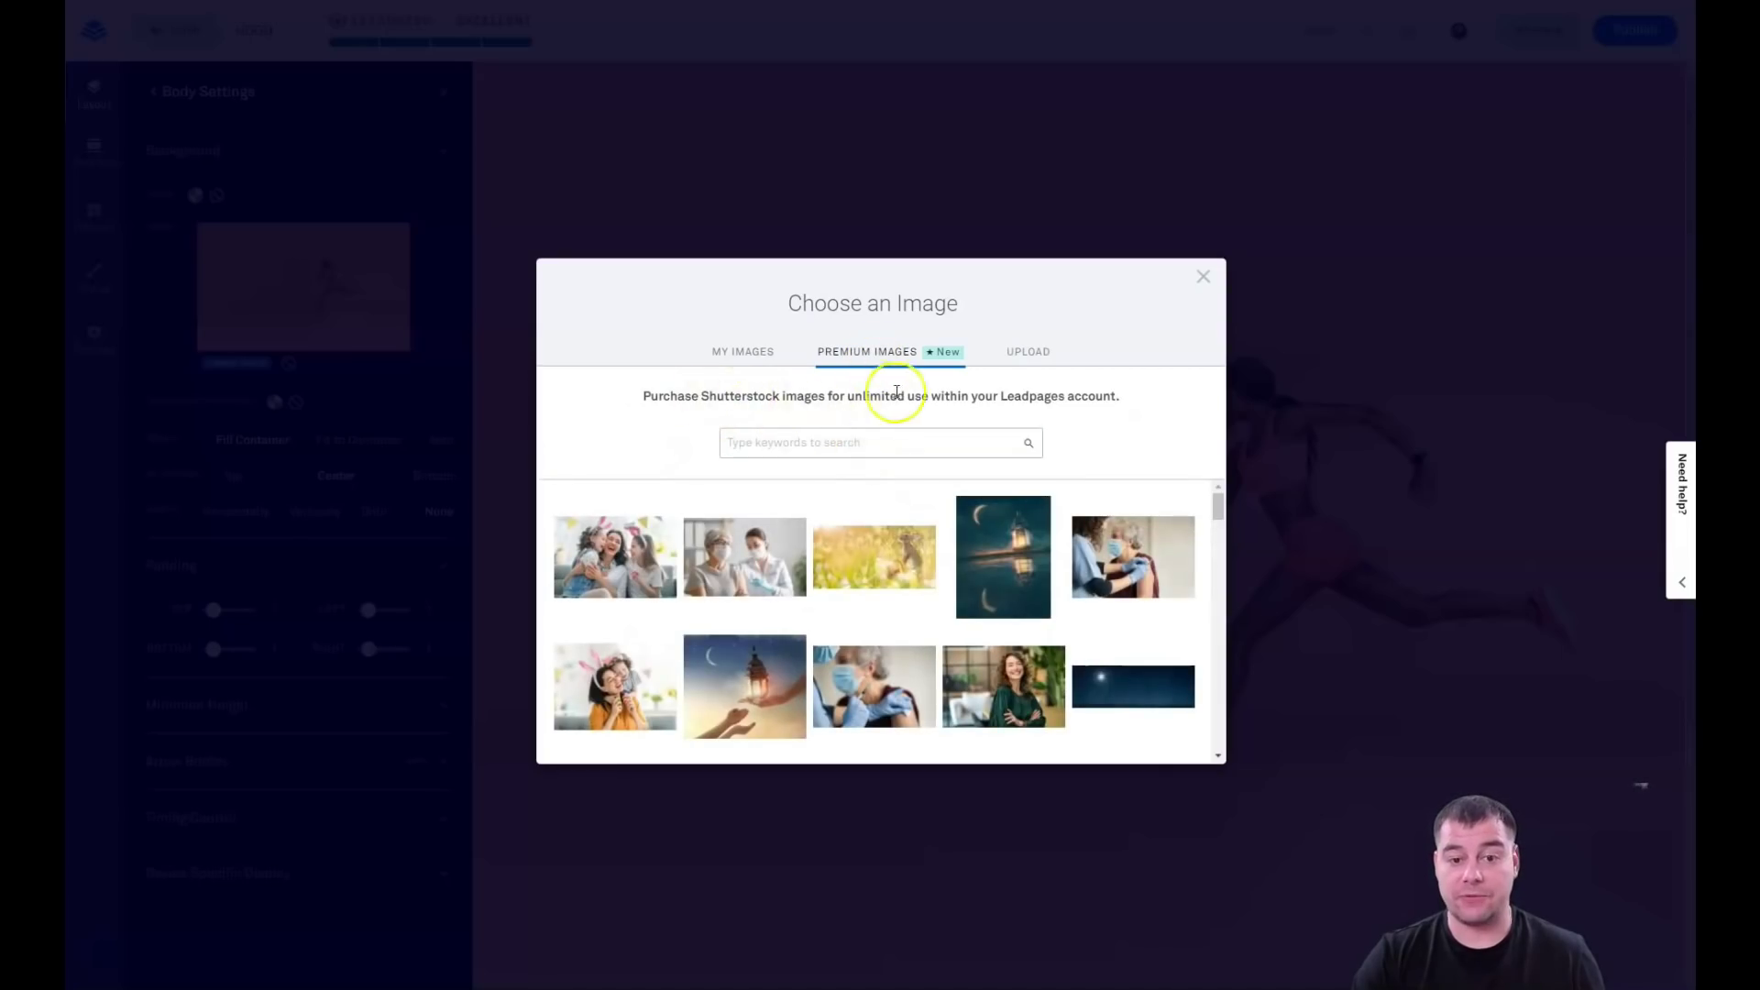
scroll(917, 551, down, 5)
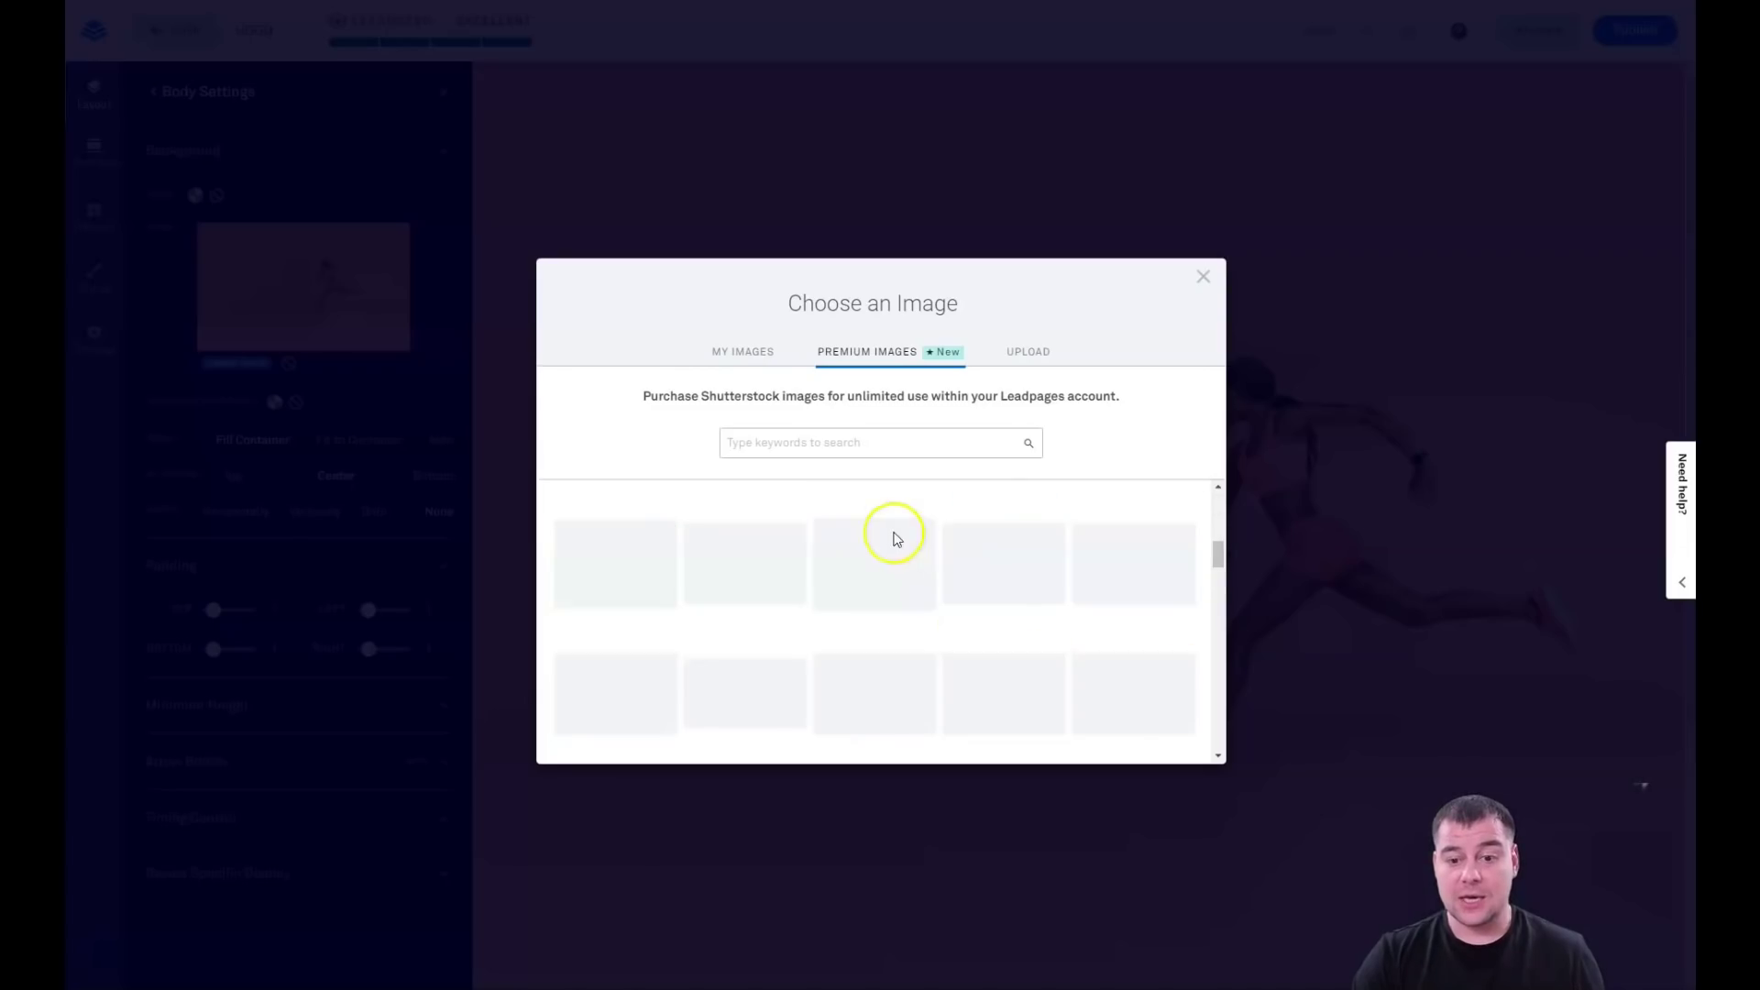
scroll(845, 578, down, 3)
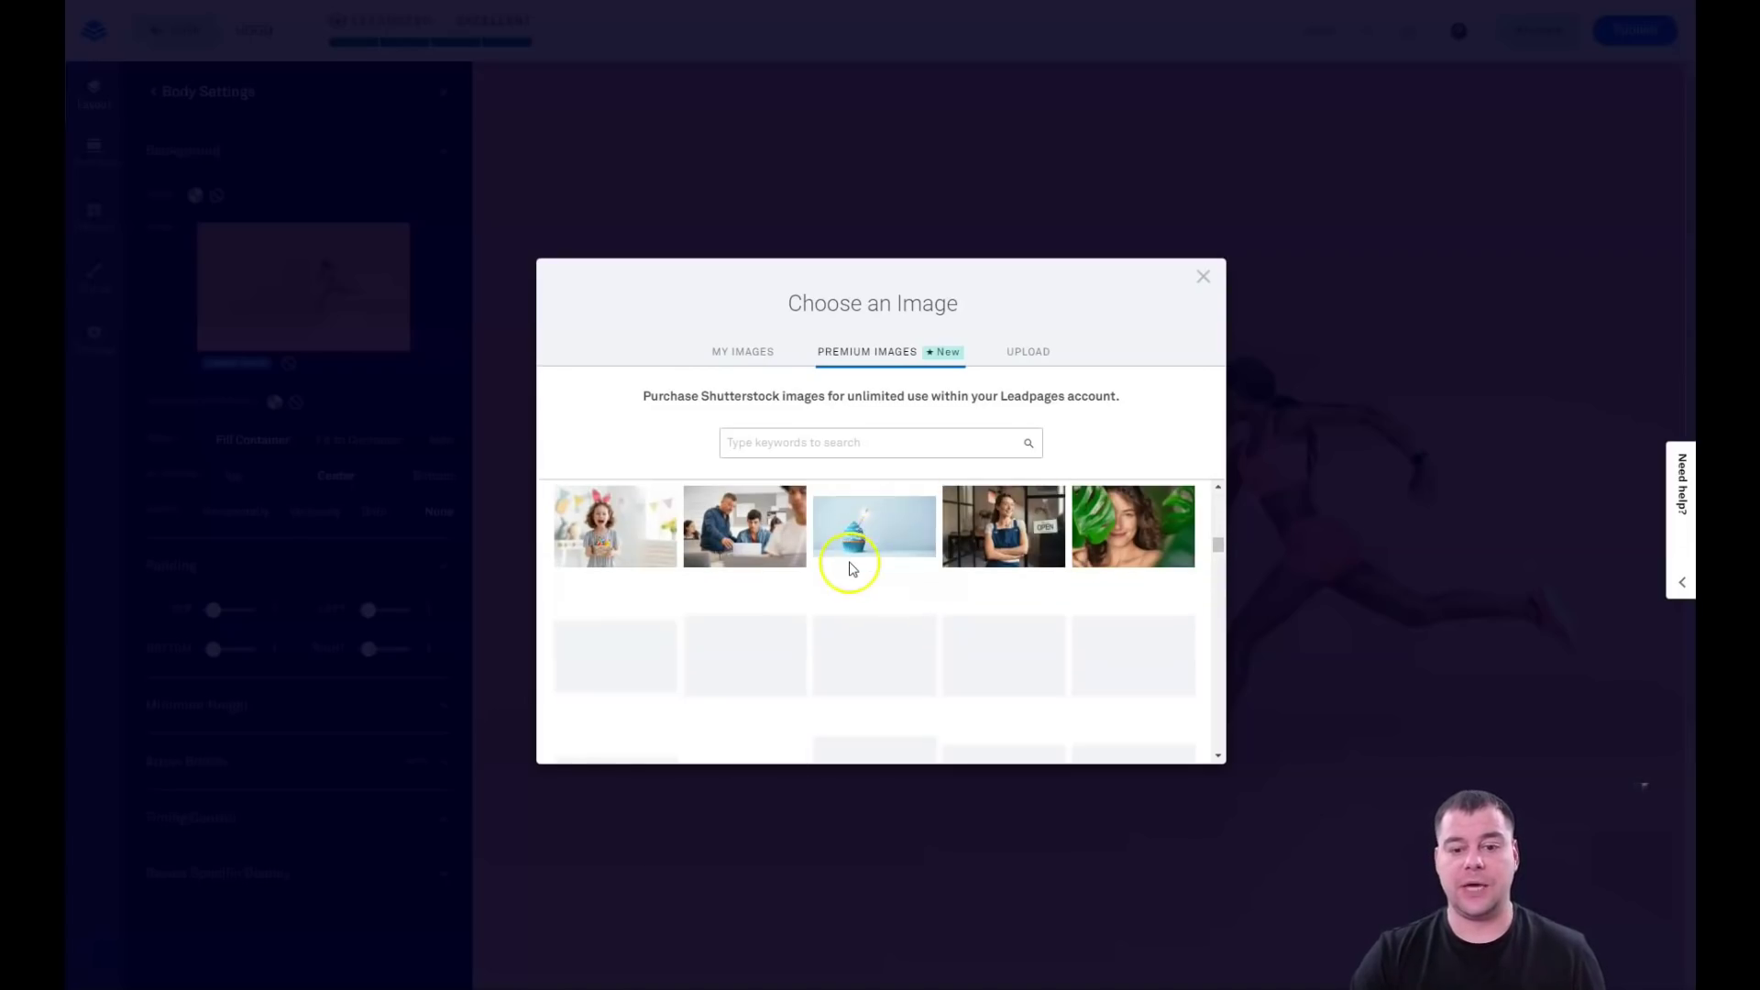
scroll(851, 569, up, 5)
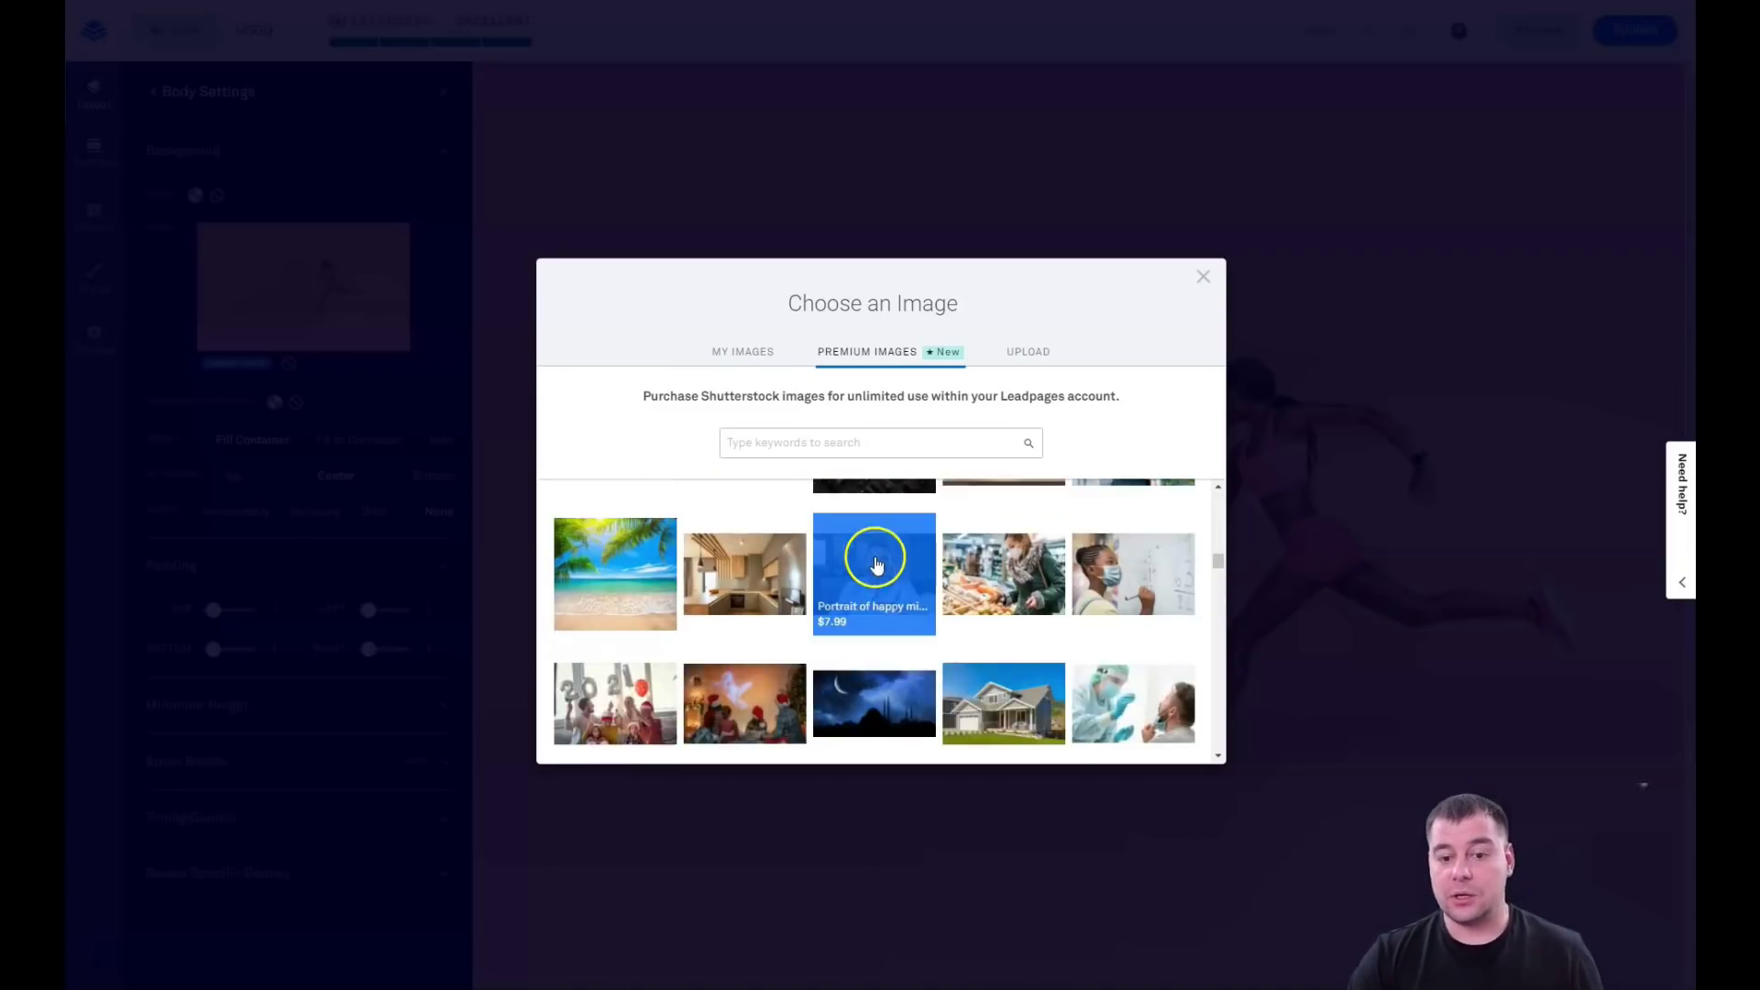
click(1016, 351)
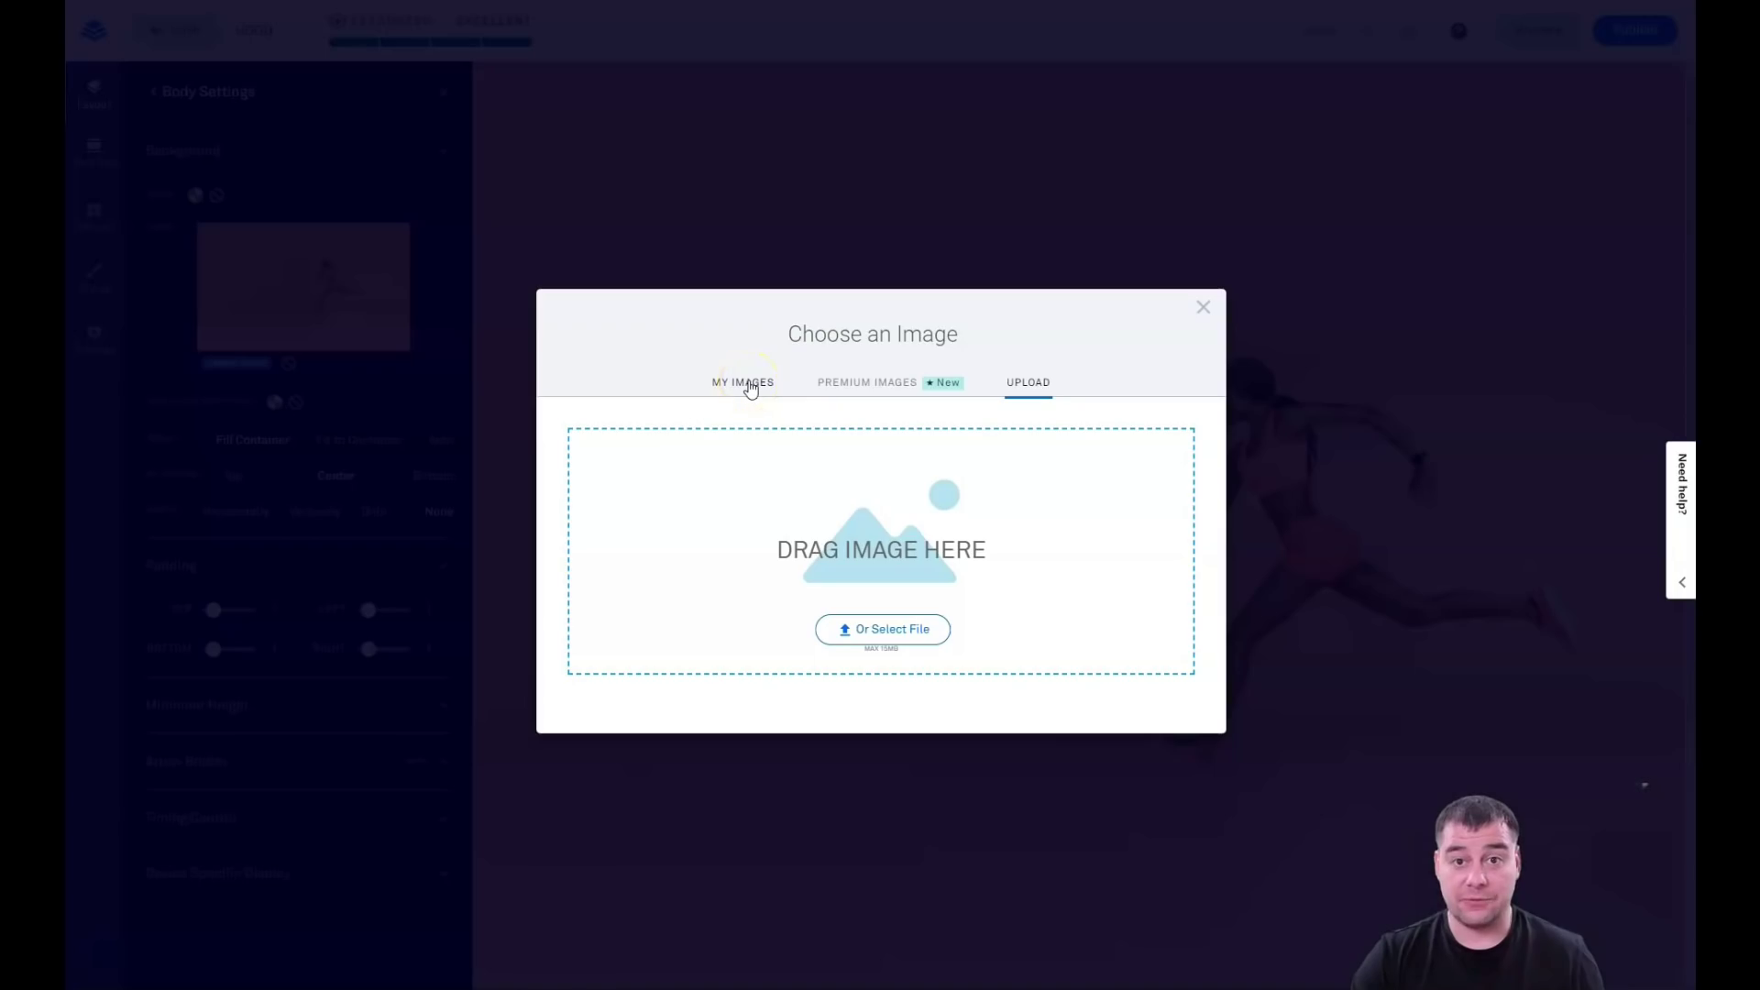
Replace the Body background image with the My Images photo of a woman running on a gym treadmill
click(750, 387)
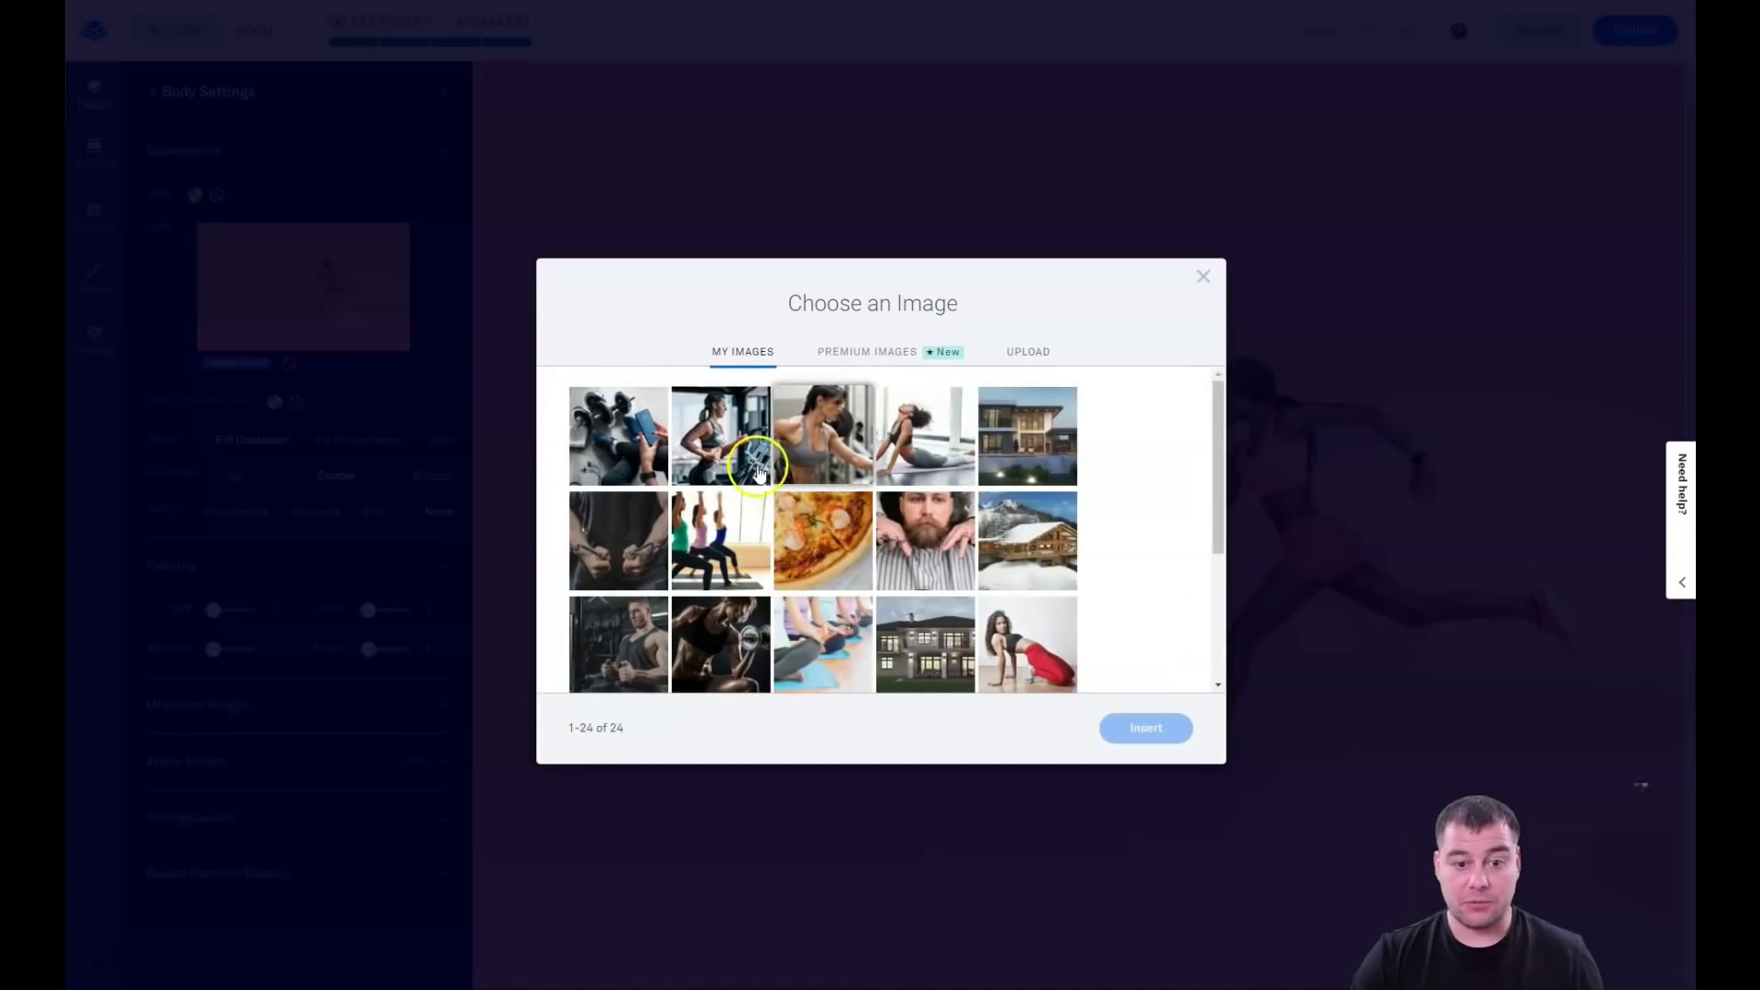
click(752, 465)
scroll(752, 466, down, 3)
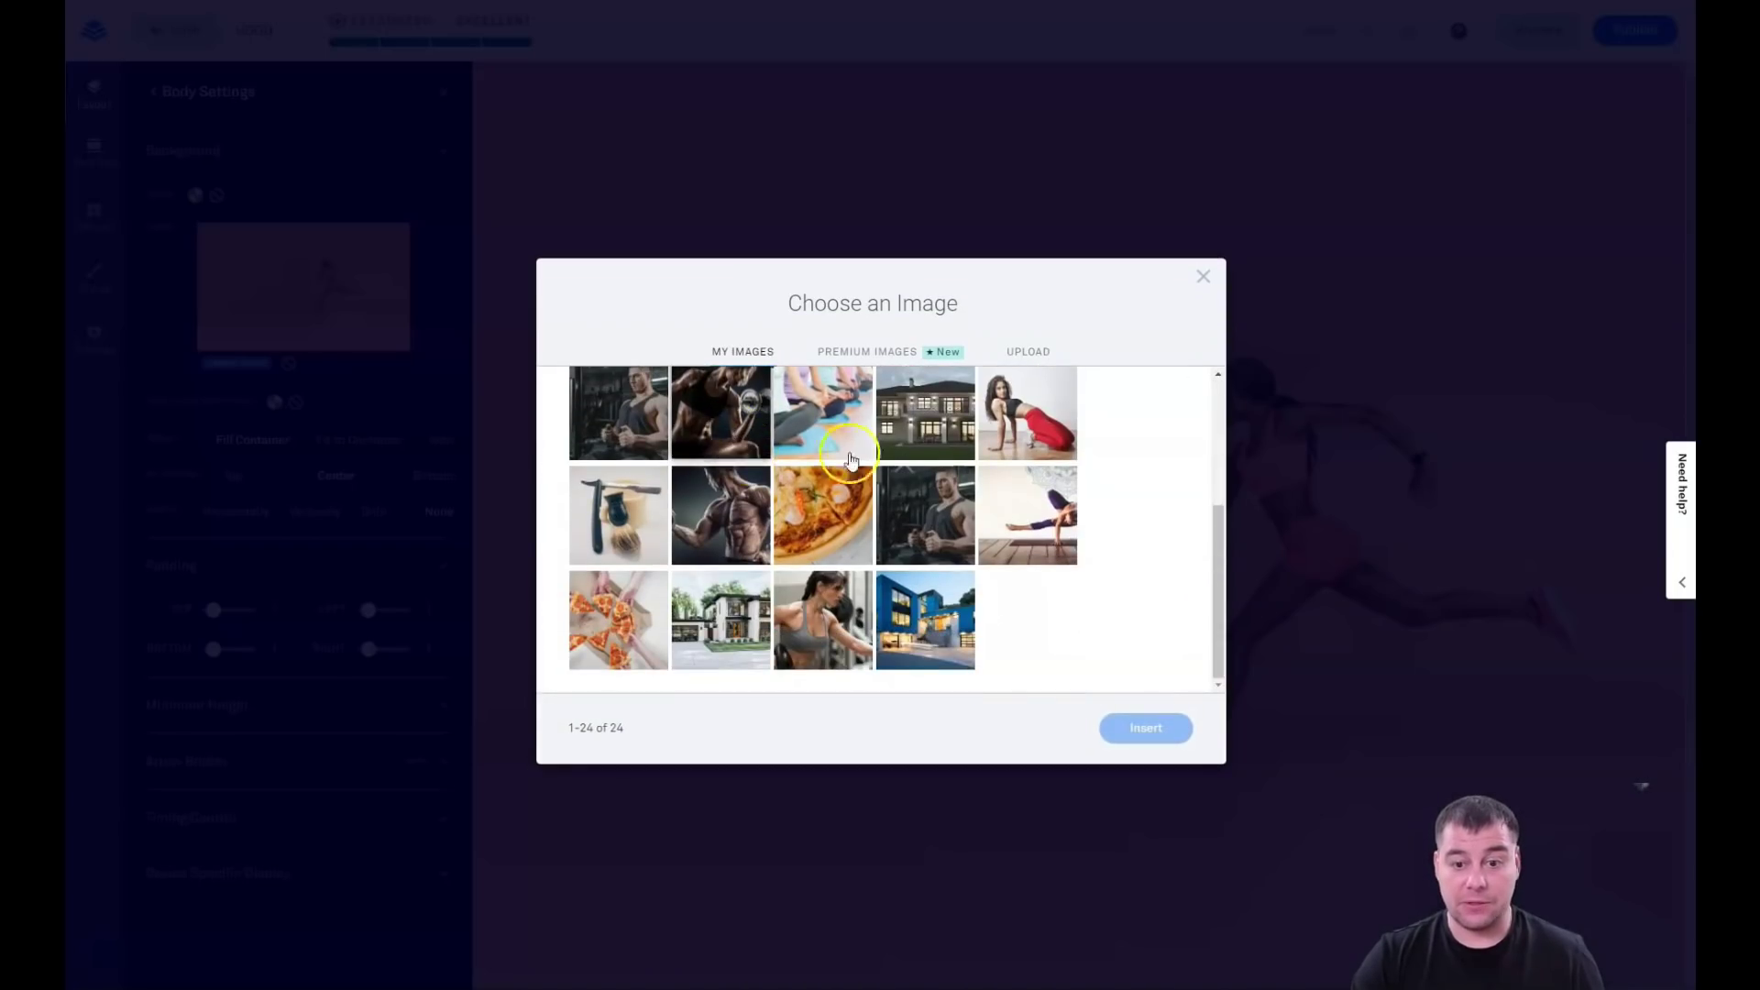
scroll(852, 500, up, 3)
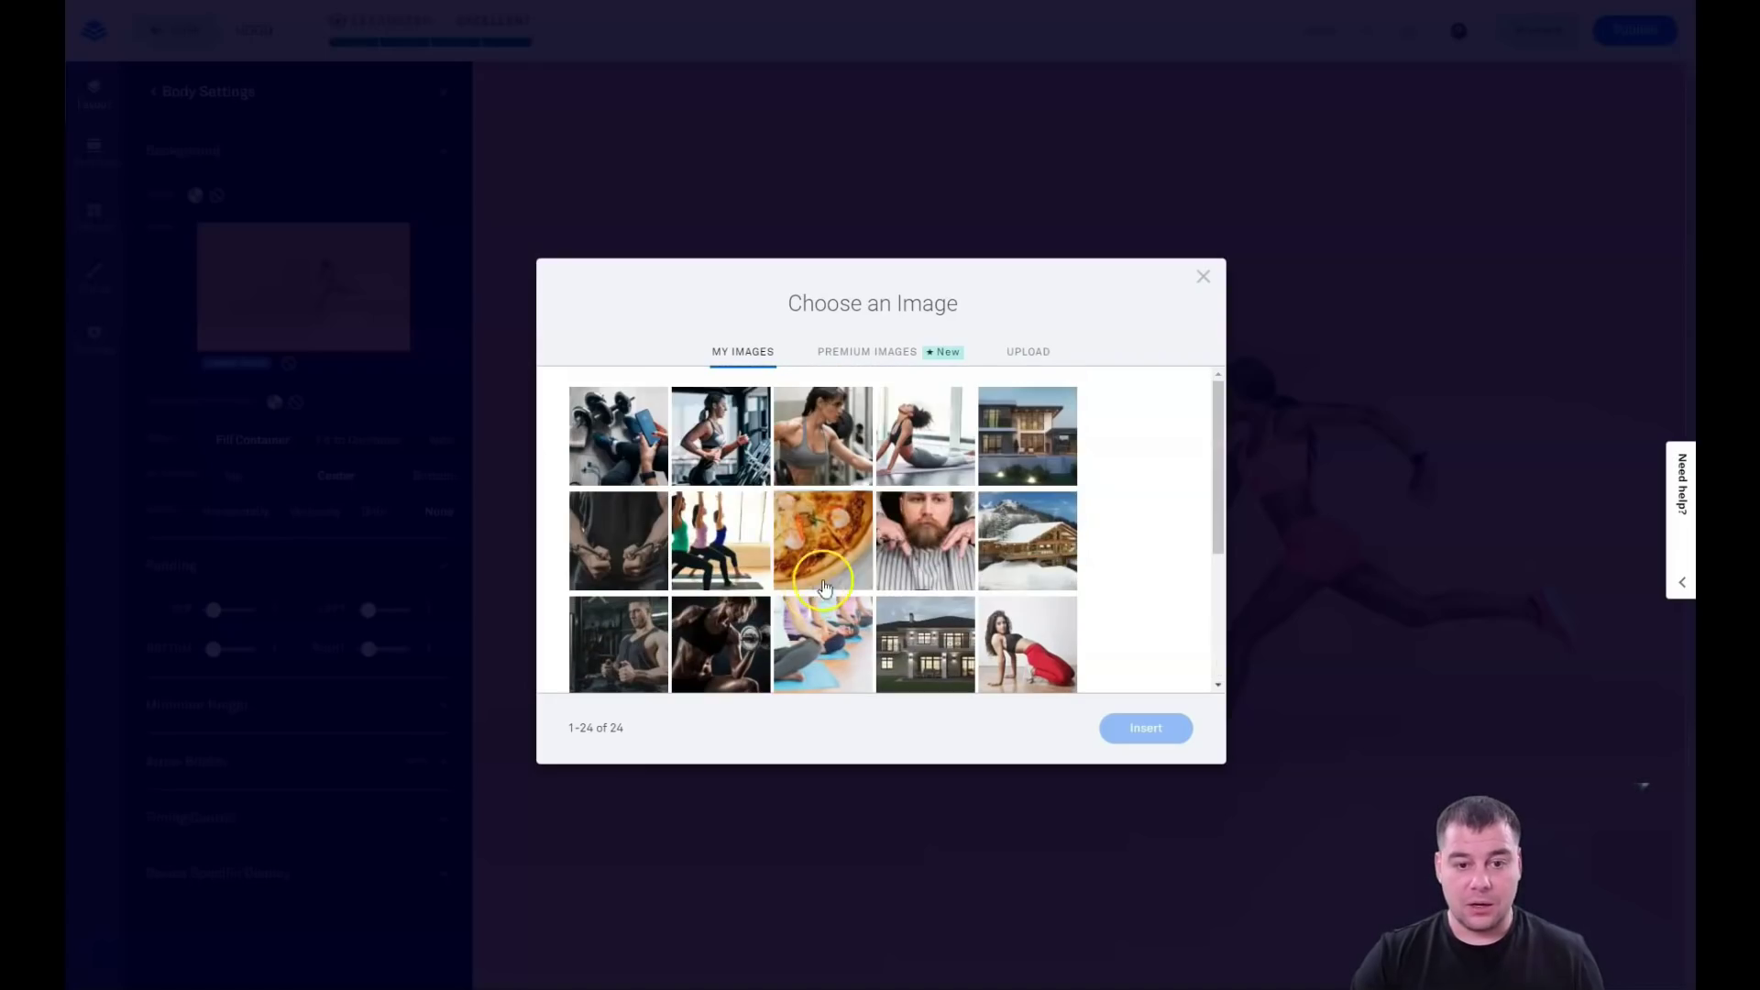
click(727, 438)
click(1160, 728)
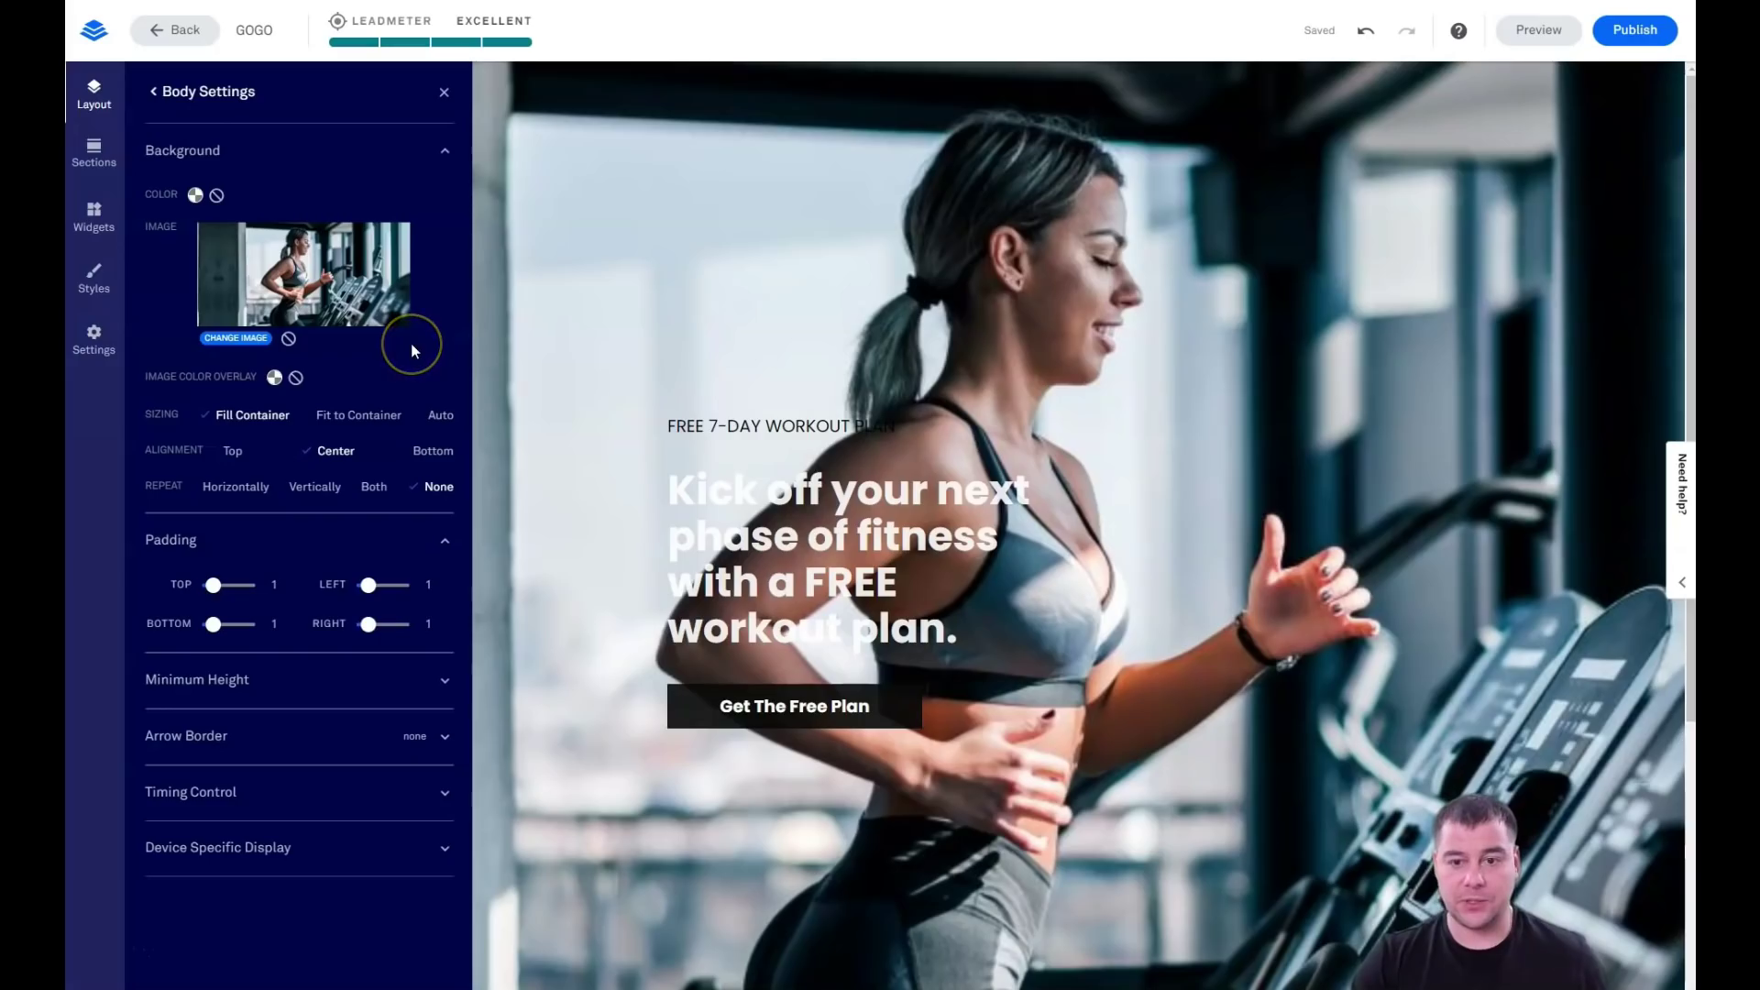
Apply a custom dark grey colour overlay, 505050 at opacity 80, to the Body background image and close the settings
click(878, 486)
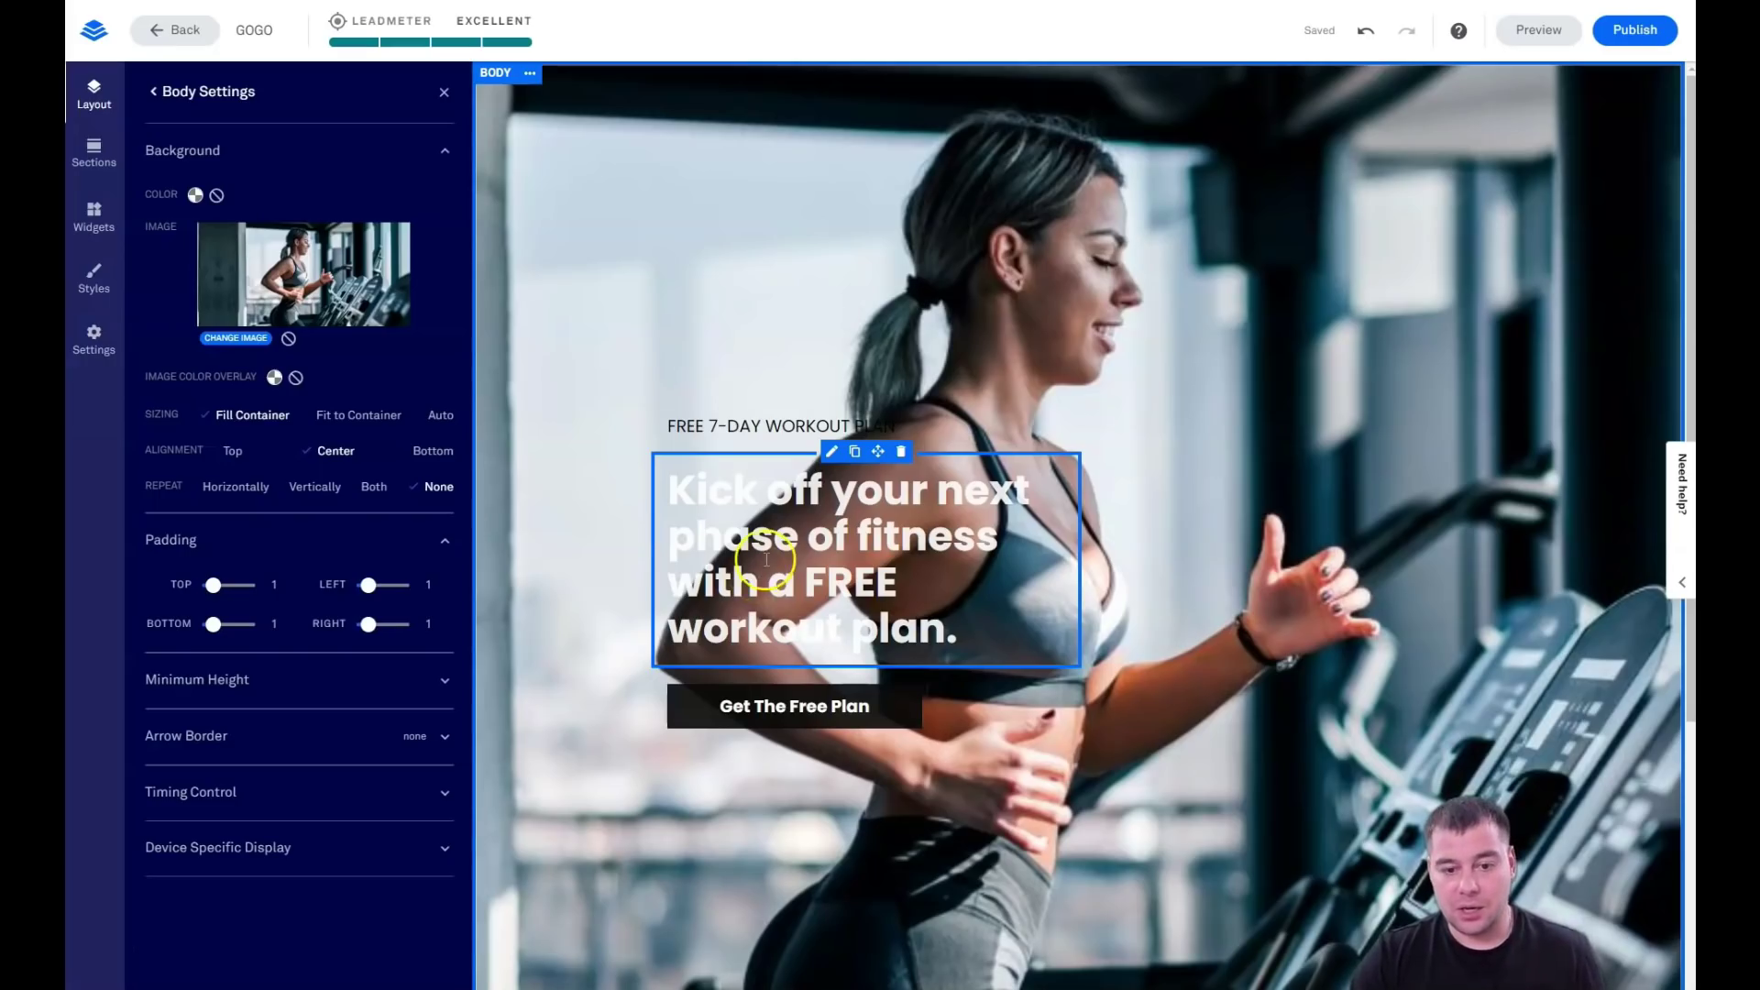
click(769, 717)
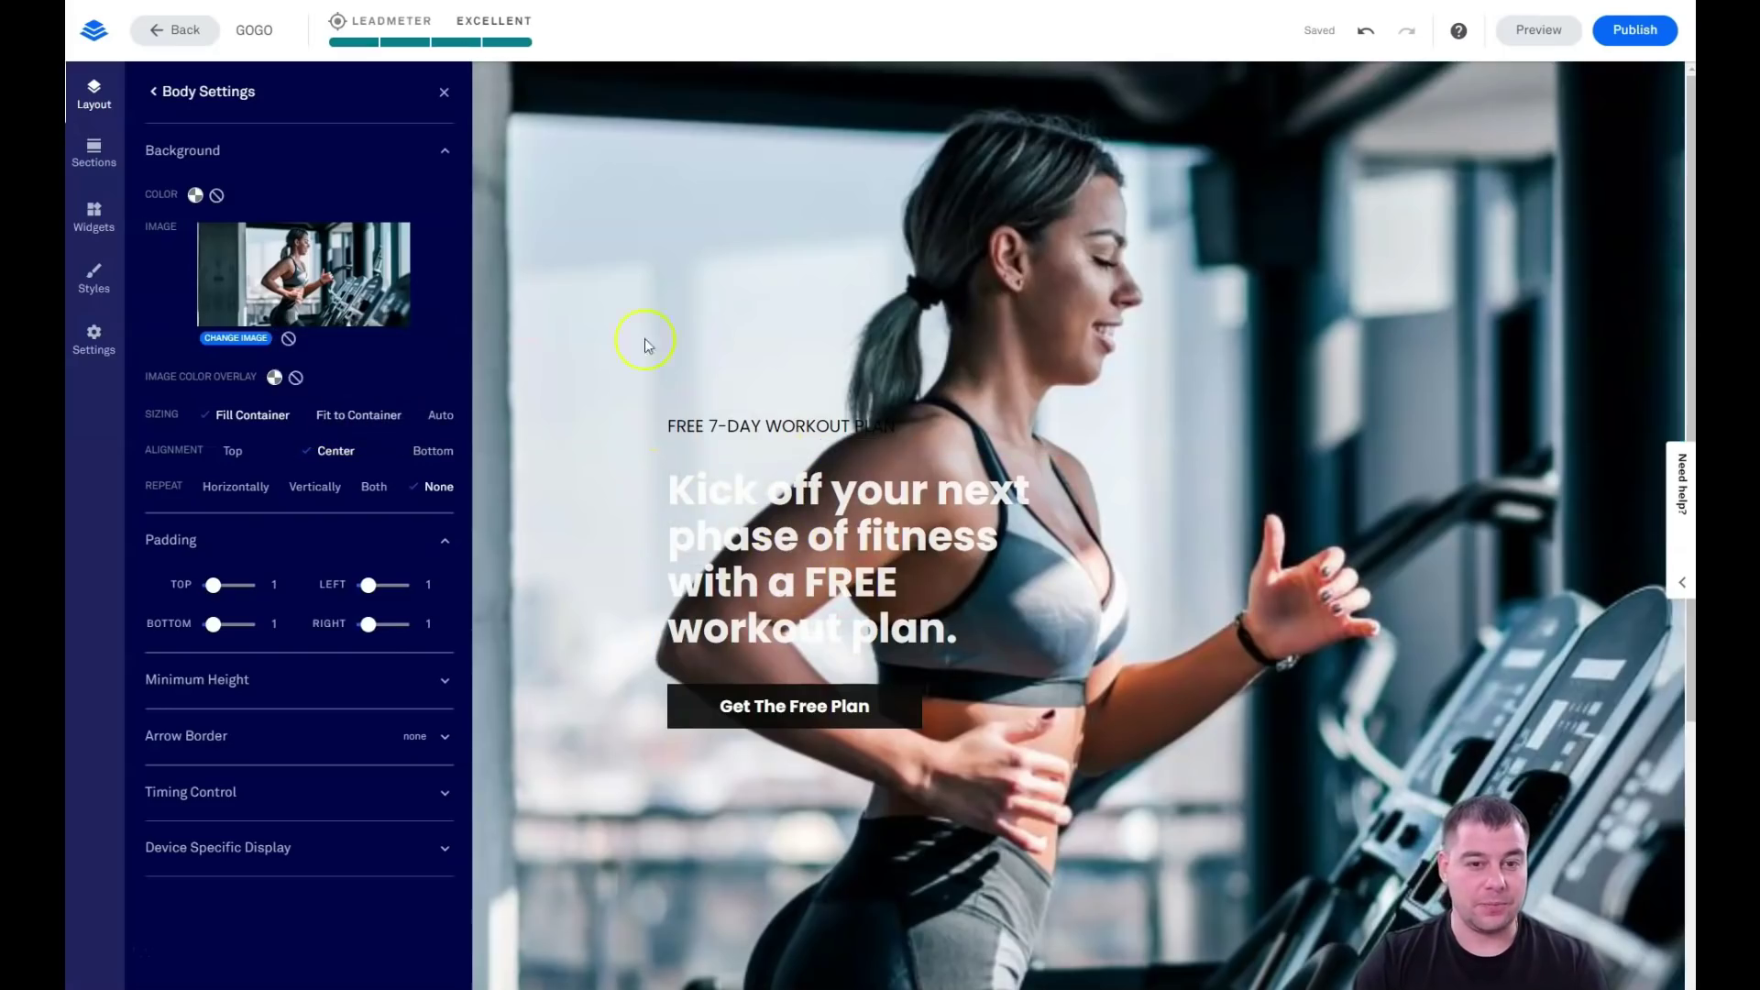
click(274, 378)
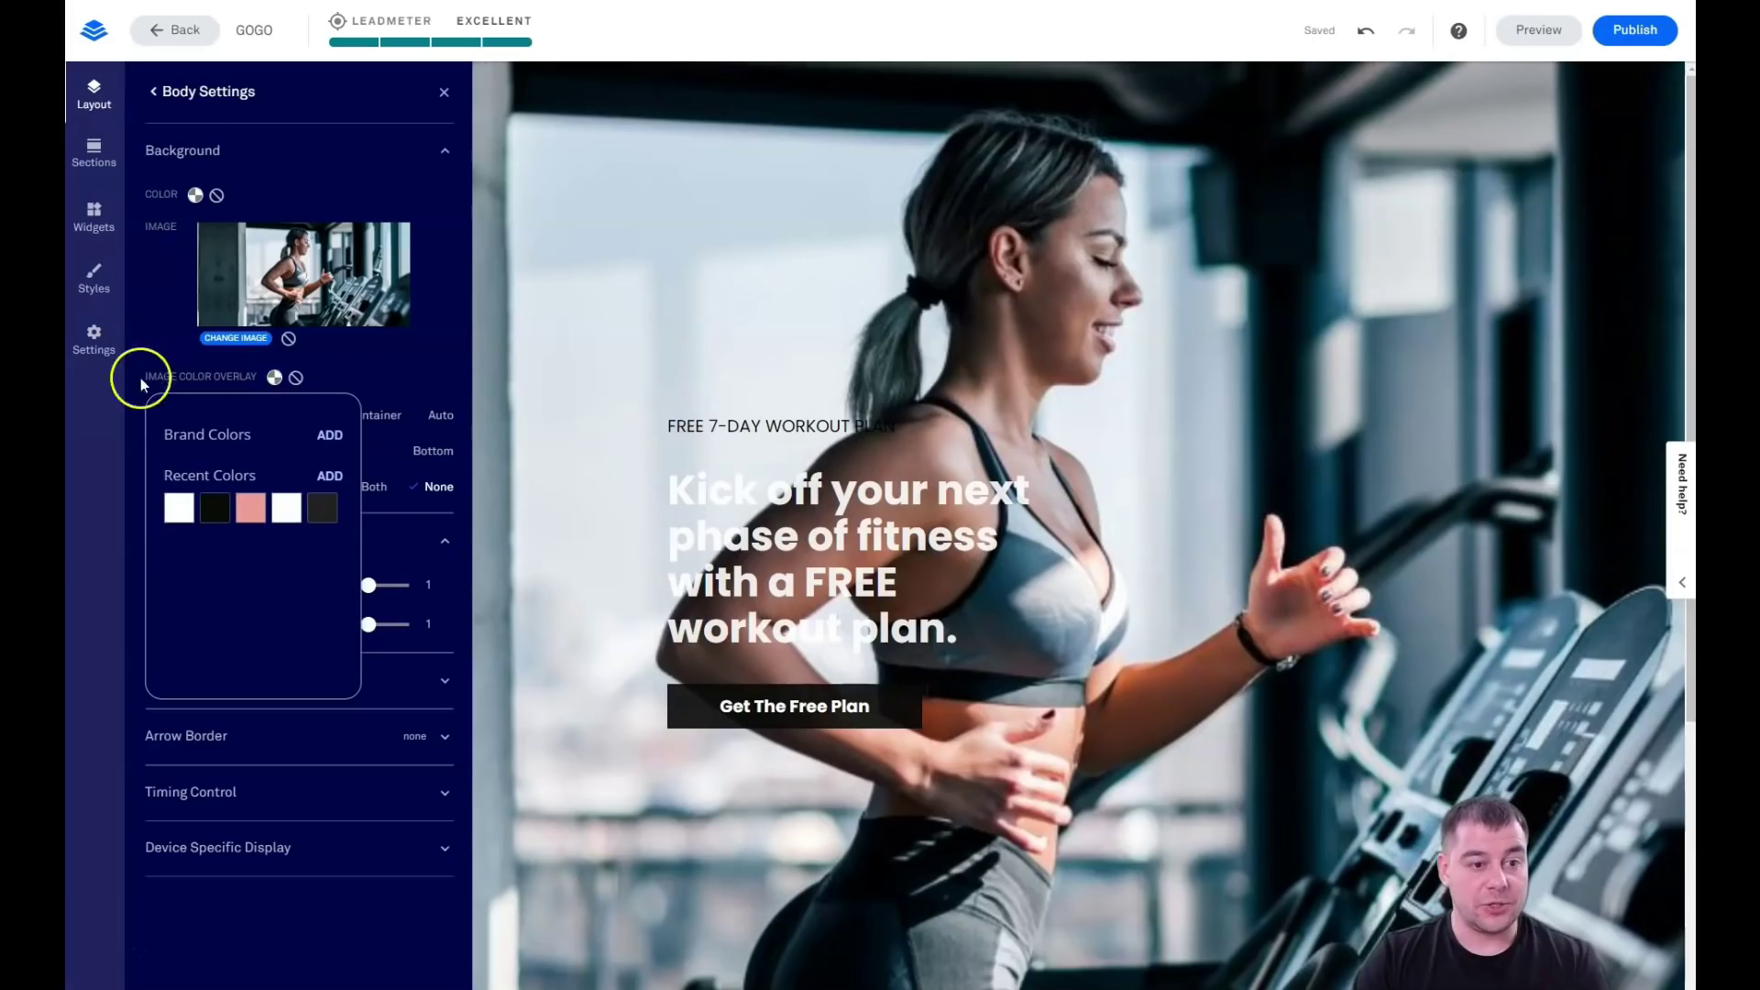
click(330, 477)
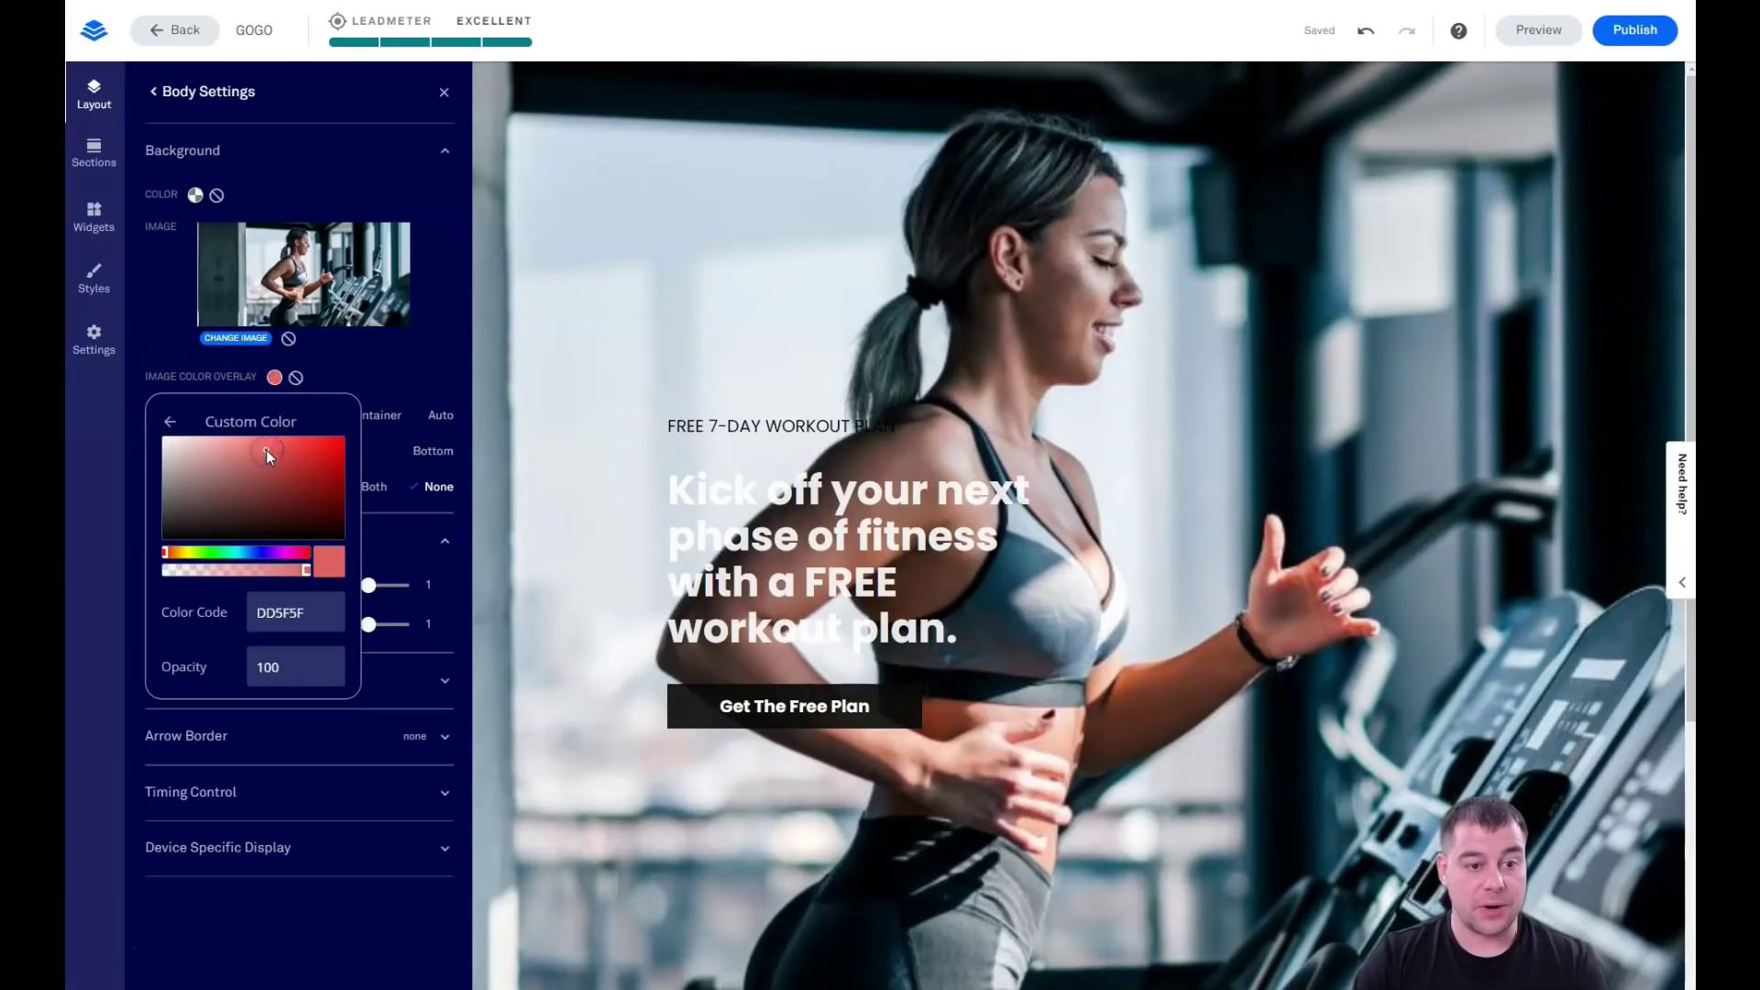
click(302, 465)
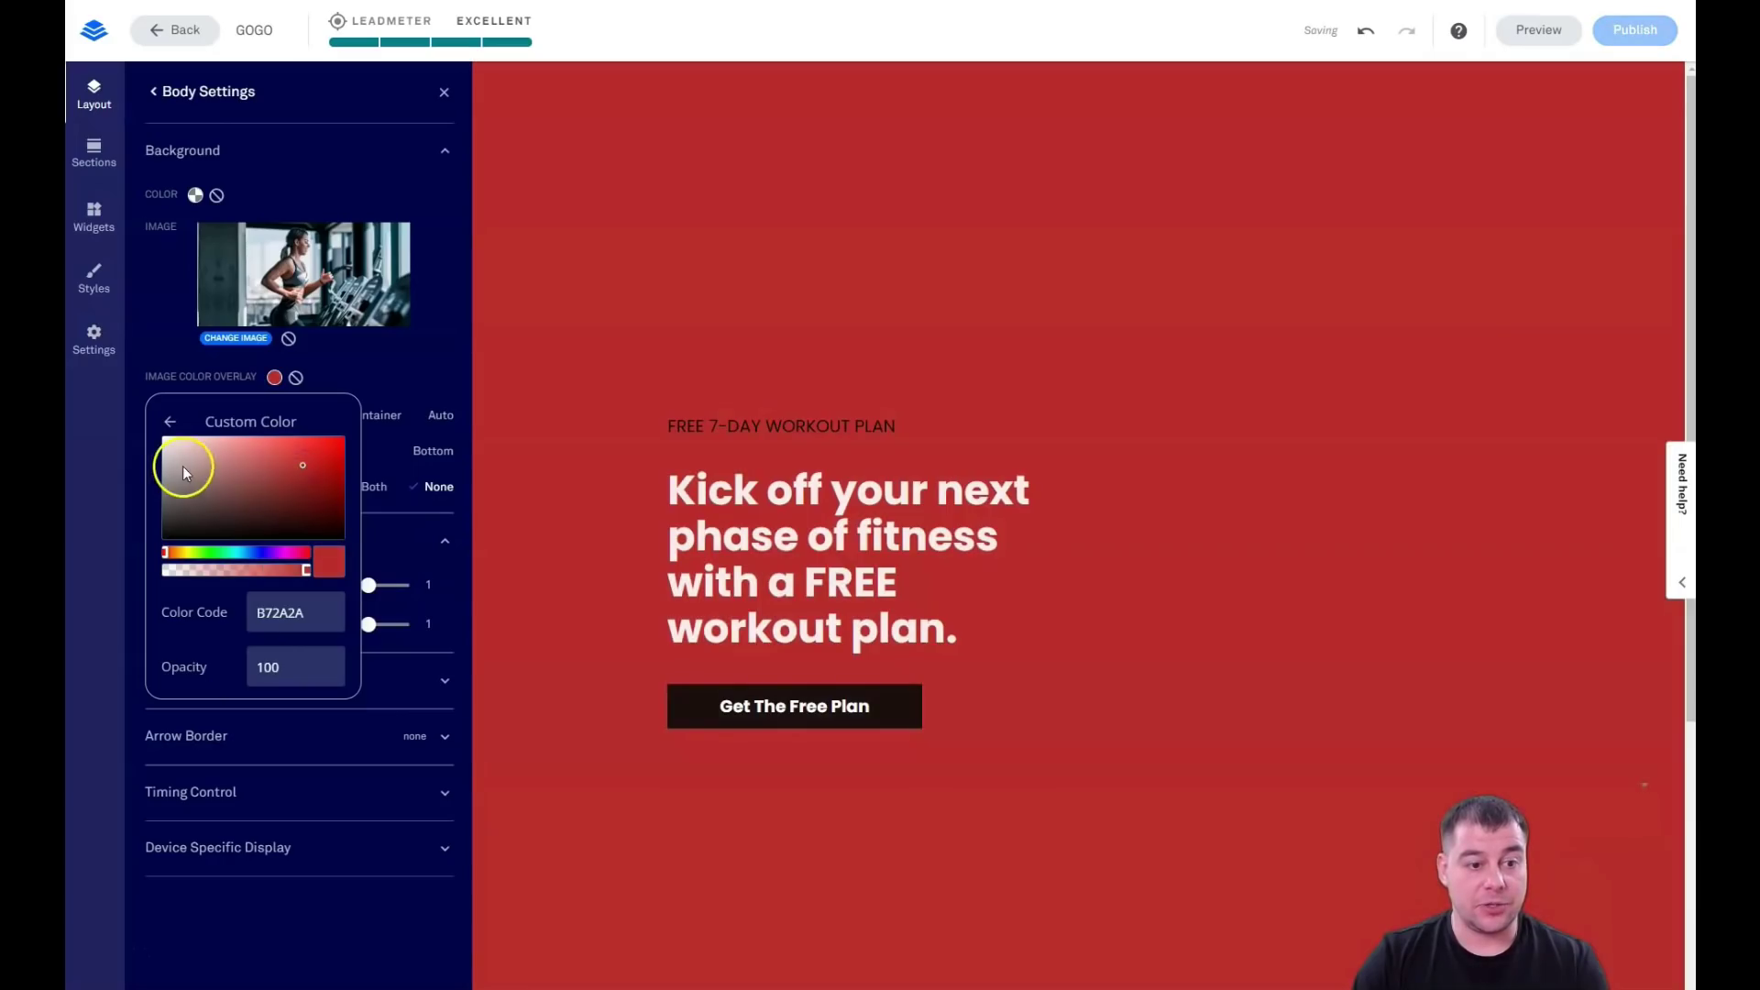
click(183, 465)
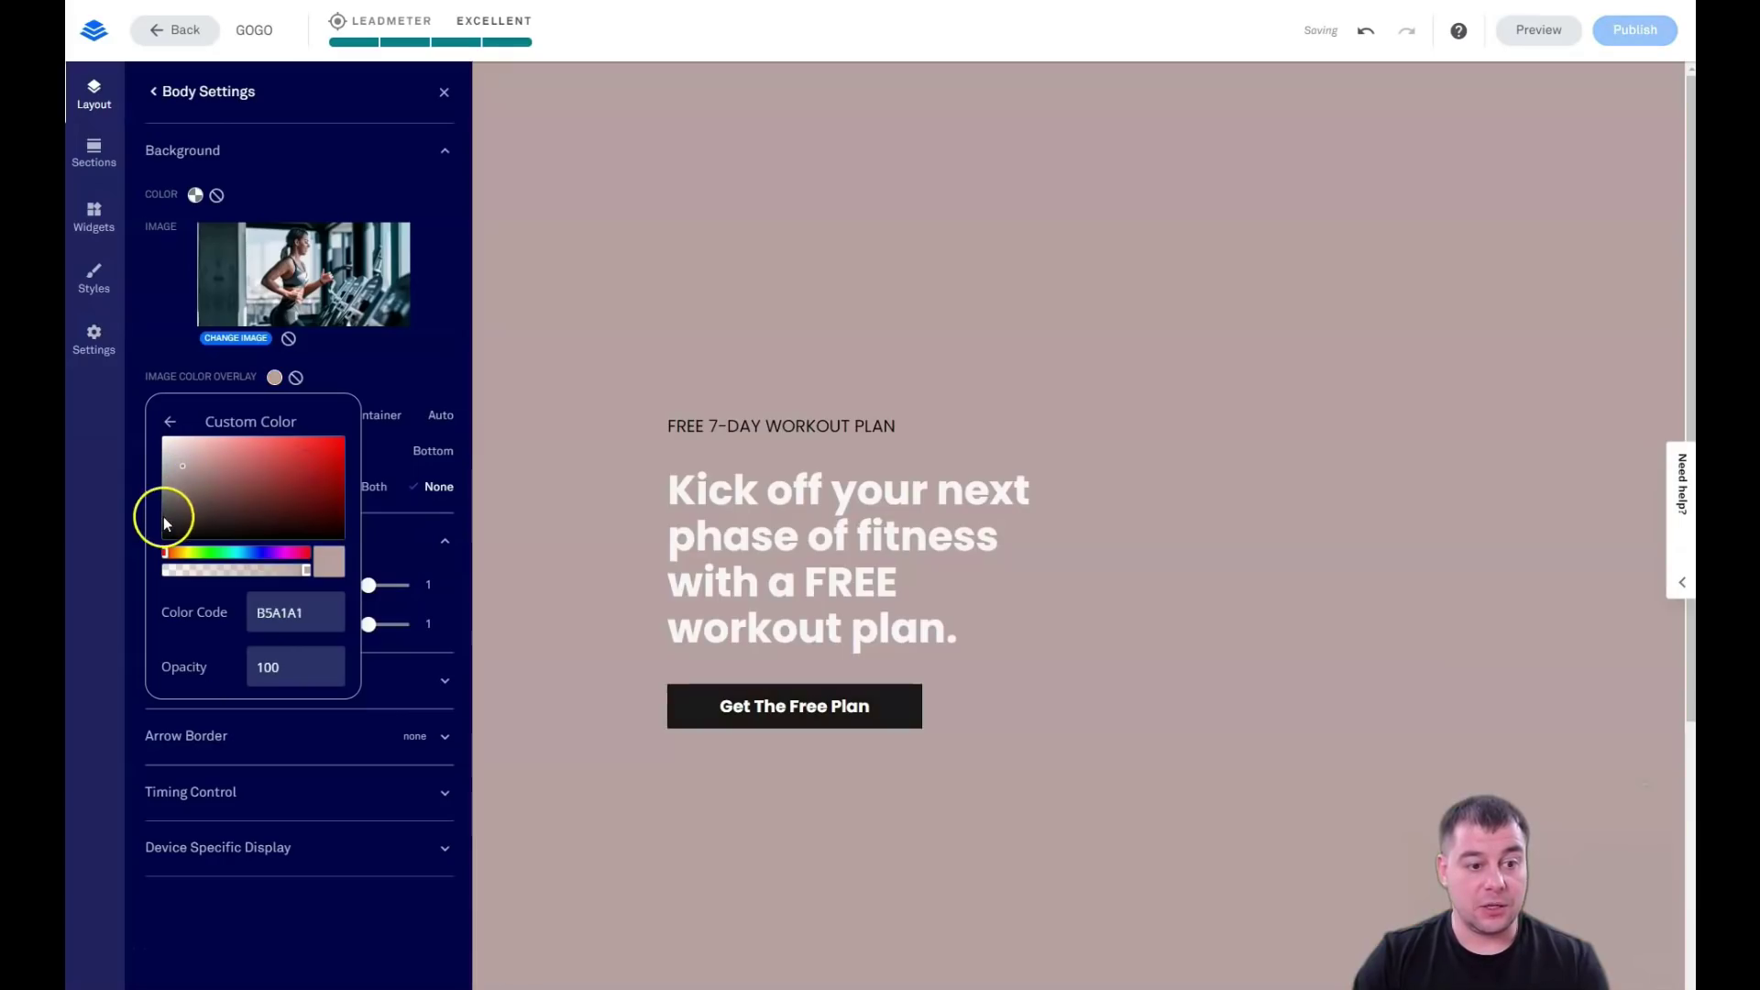
click(163, 516)
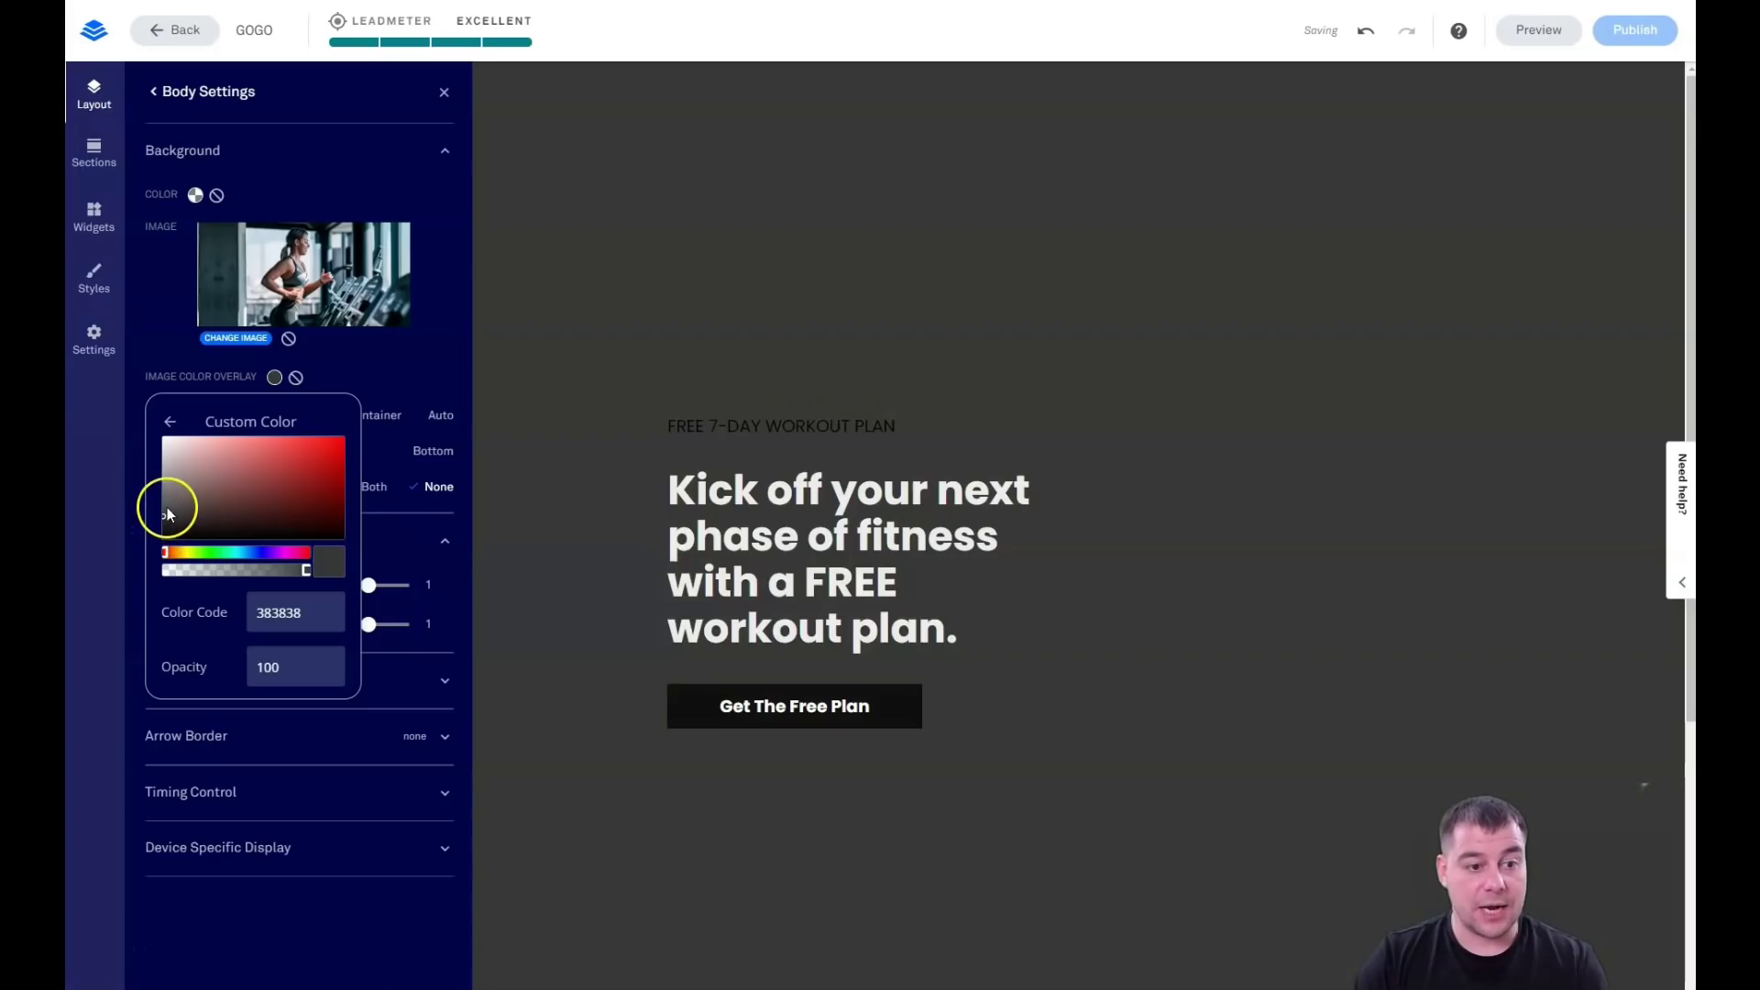
drag(167, 508, 162, 508)
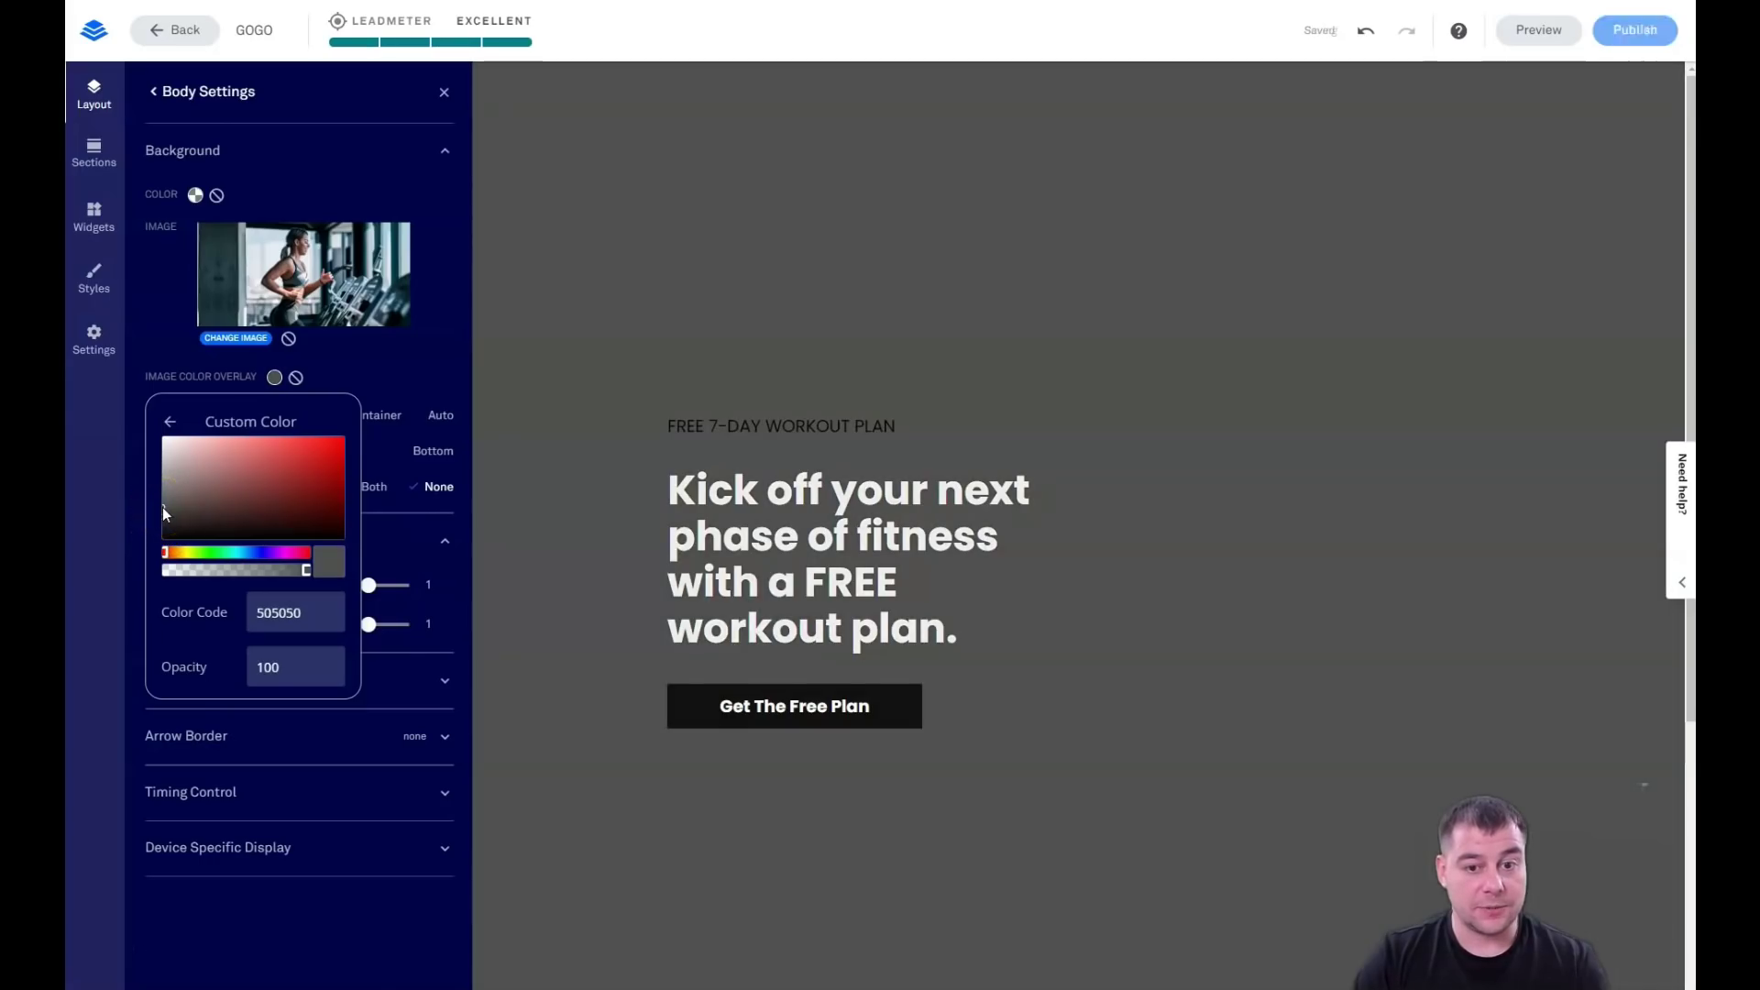
drag(307, 569, 279, 573)
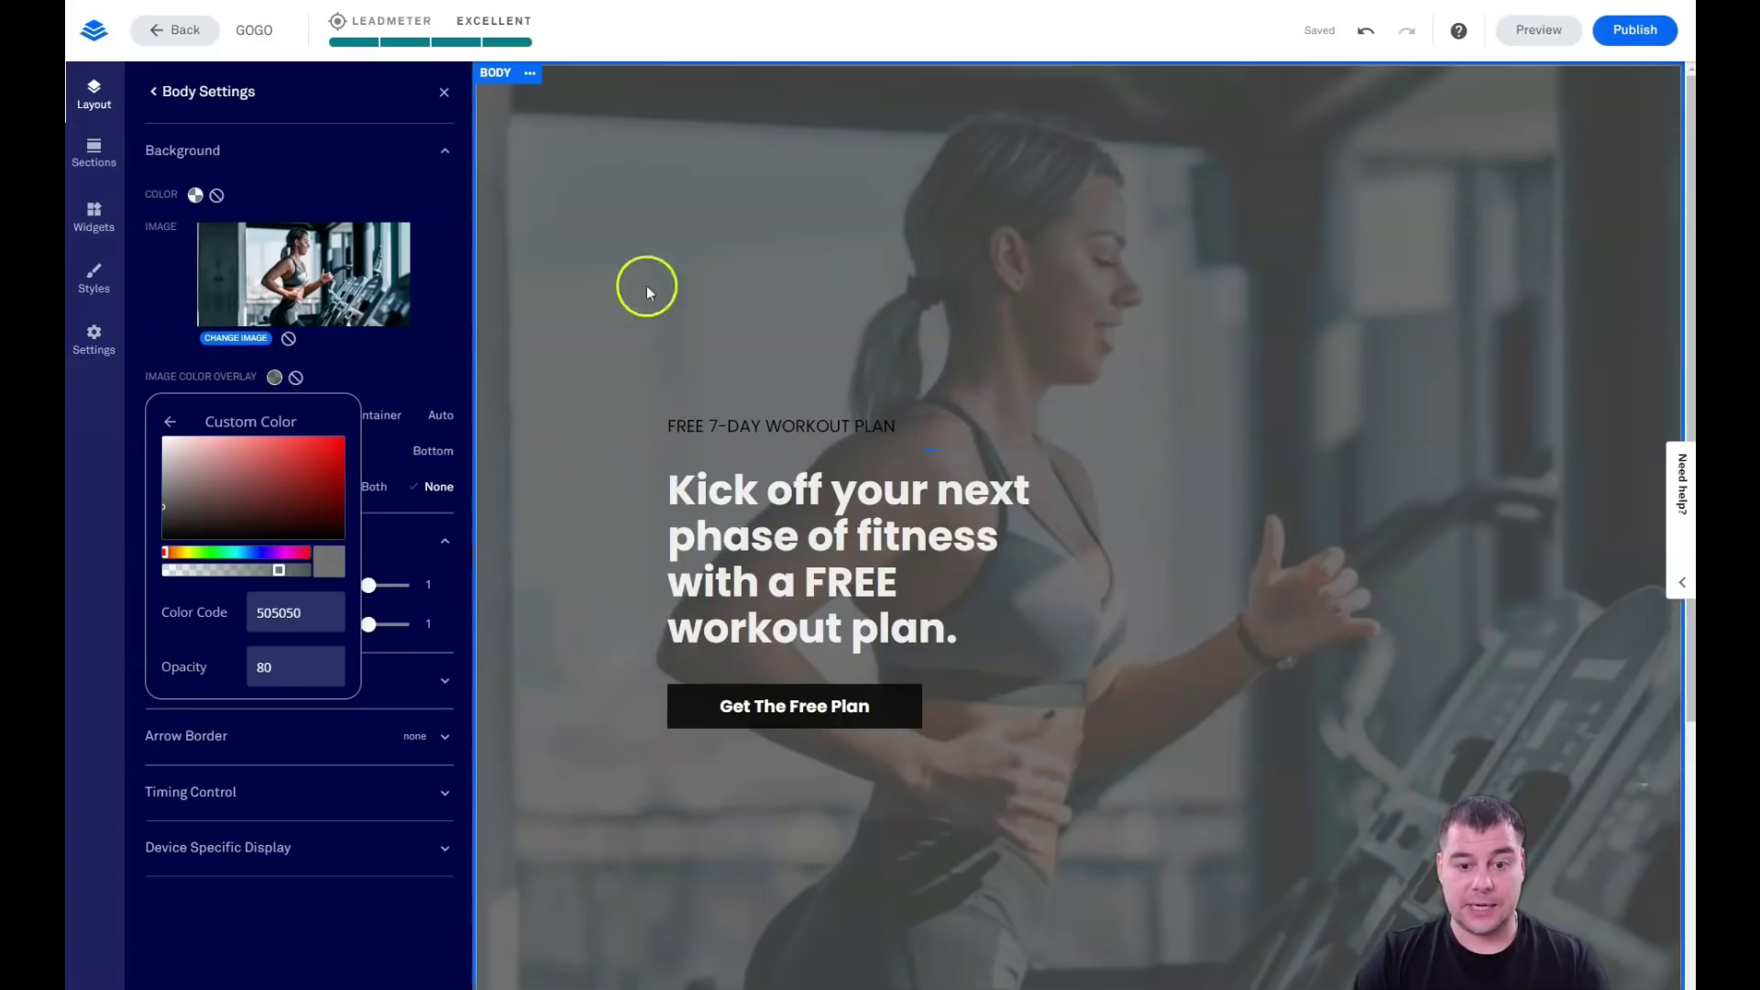
click(443, 92)
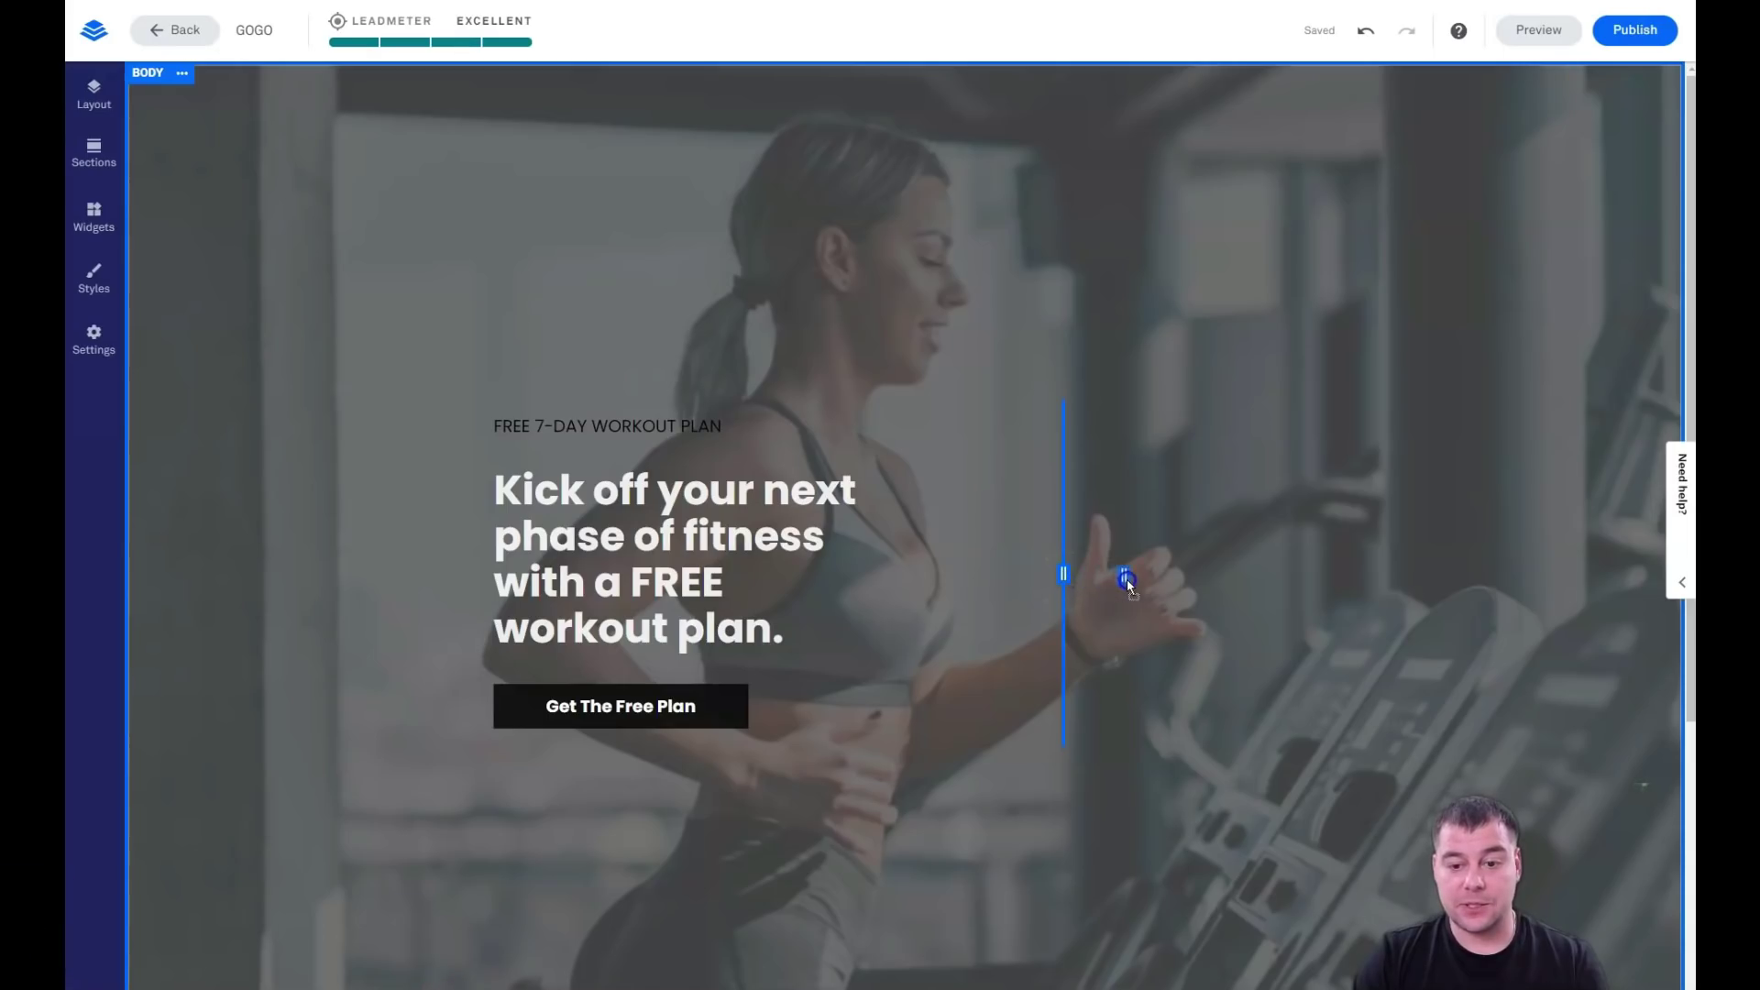
Try narrower and wider text columns in the Body section, ending with one wide enough to wrap the headline onto three lines
mouse_move(1126, 579)
mouse_down()
mouse_move(1324, 591)
mouse_move(1109, 565)
mouse_up()
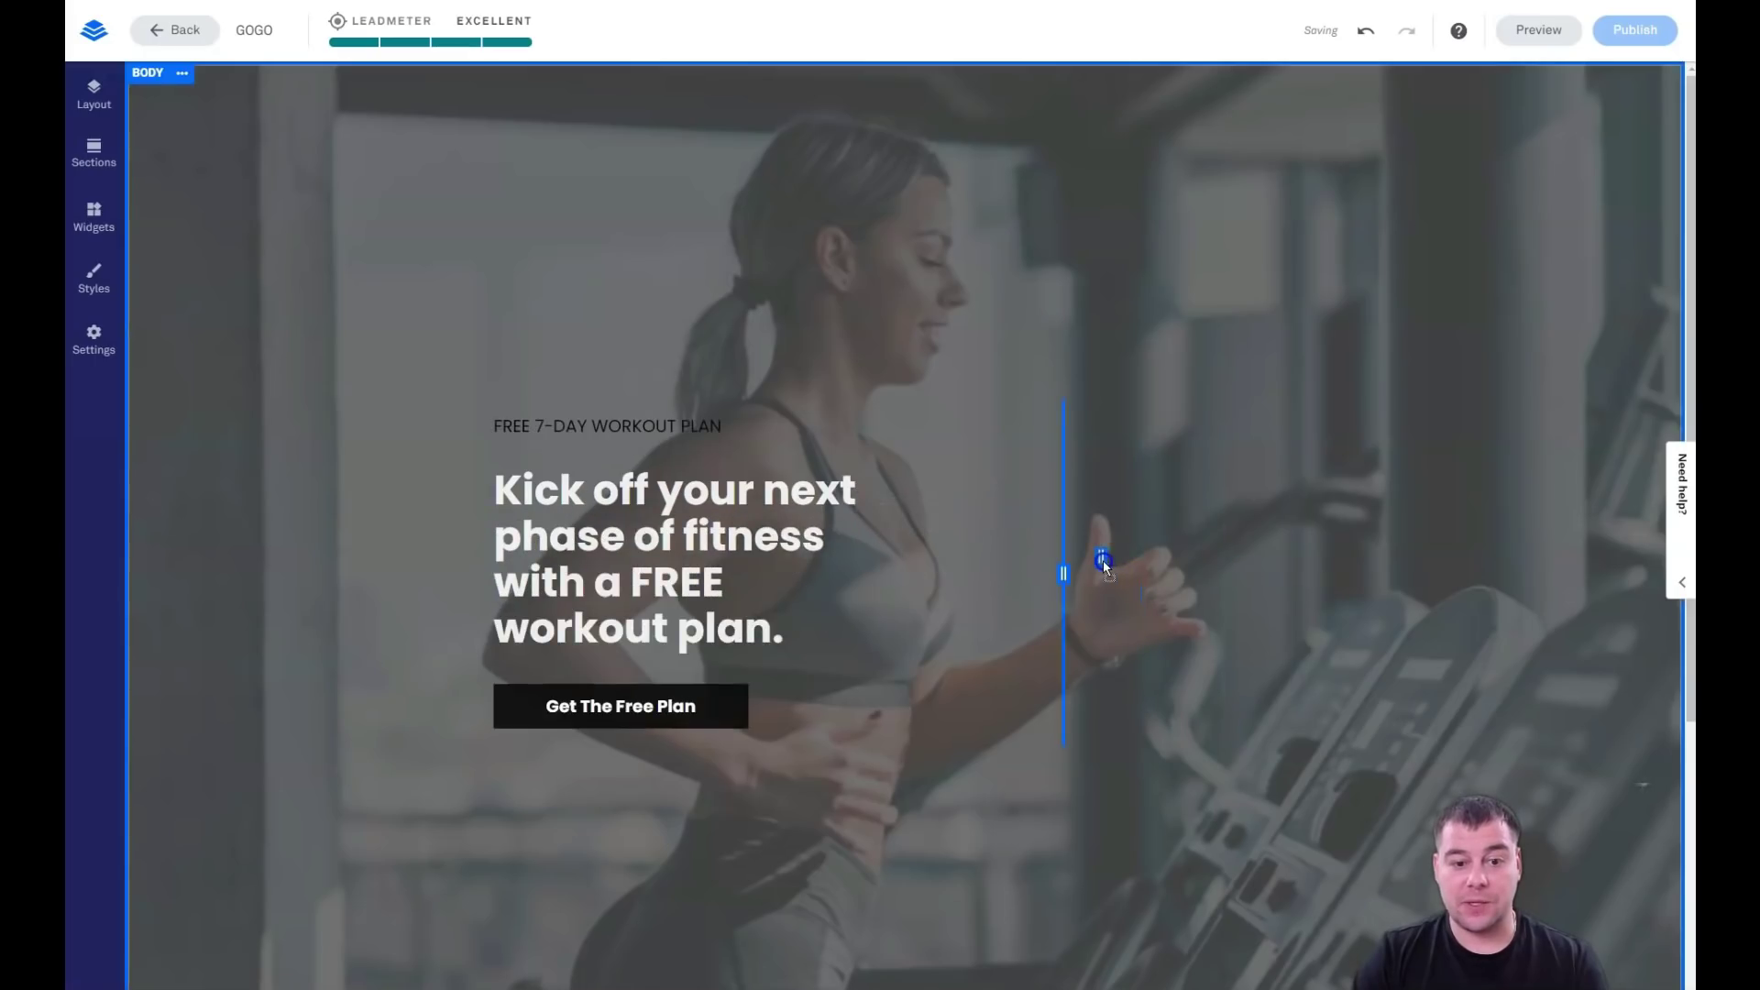
drag(886, 538, 1015, 547)
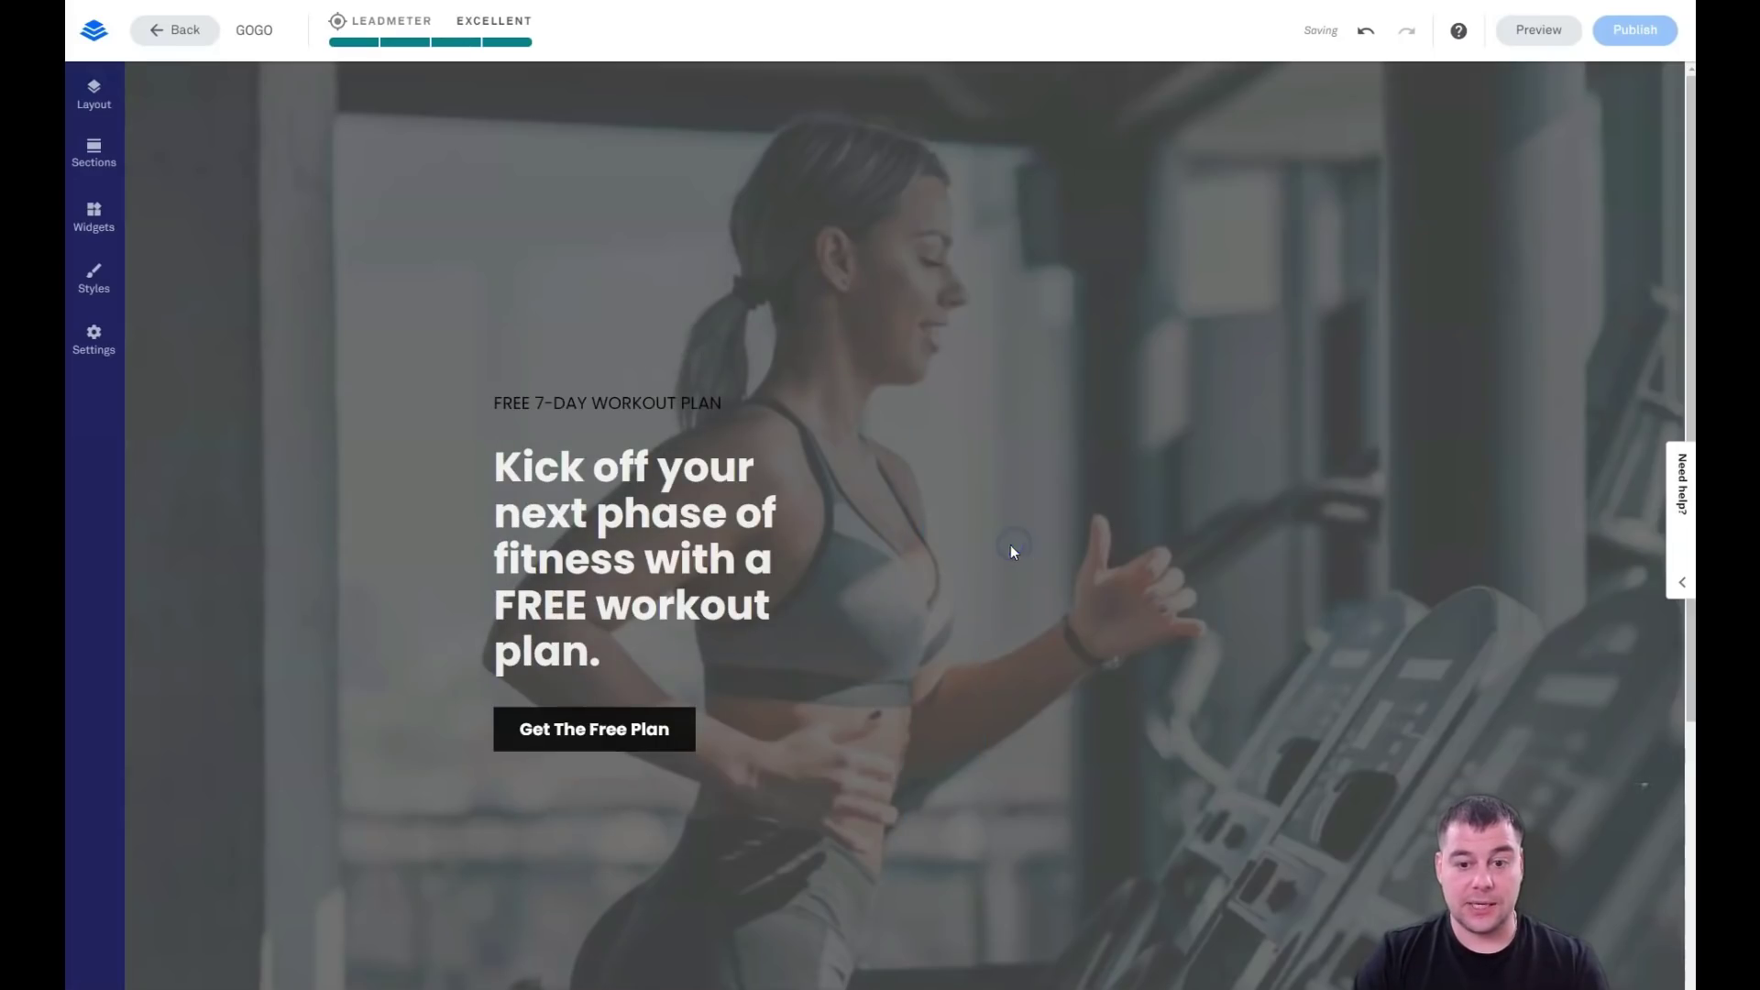
drag(1049, 580, 1069, 574)
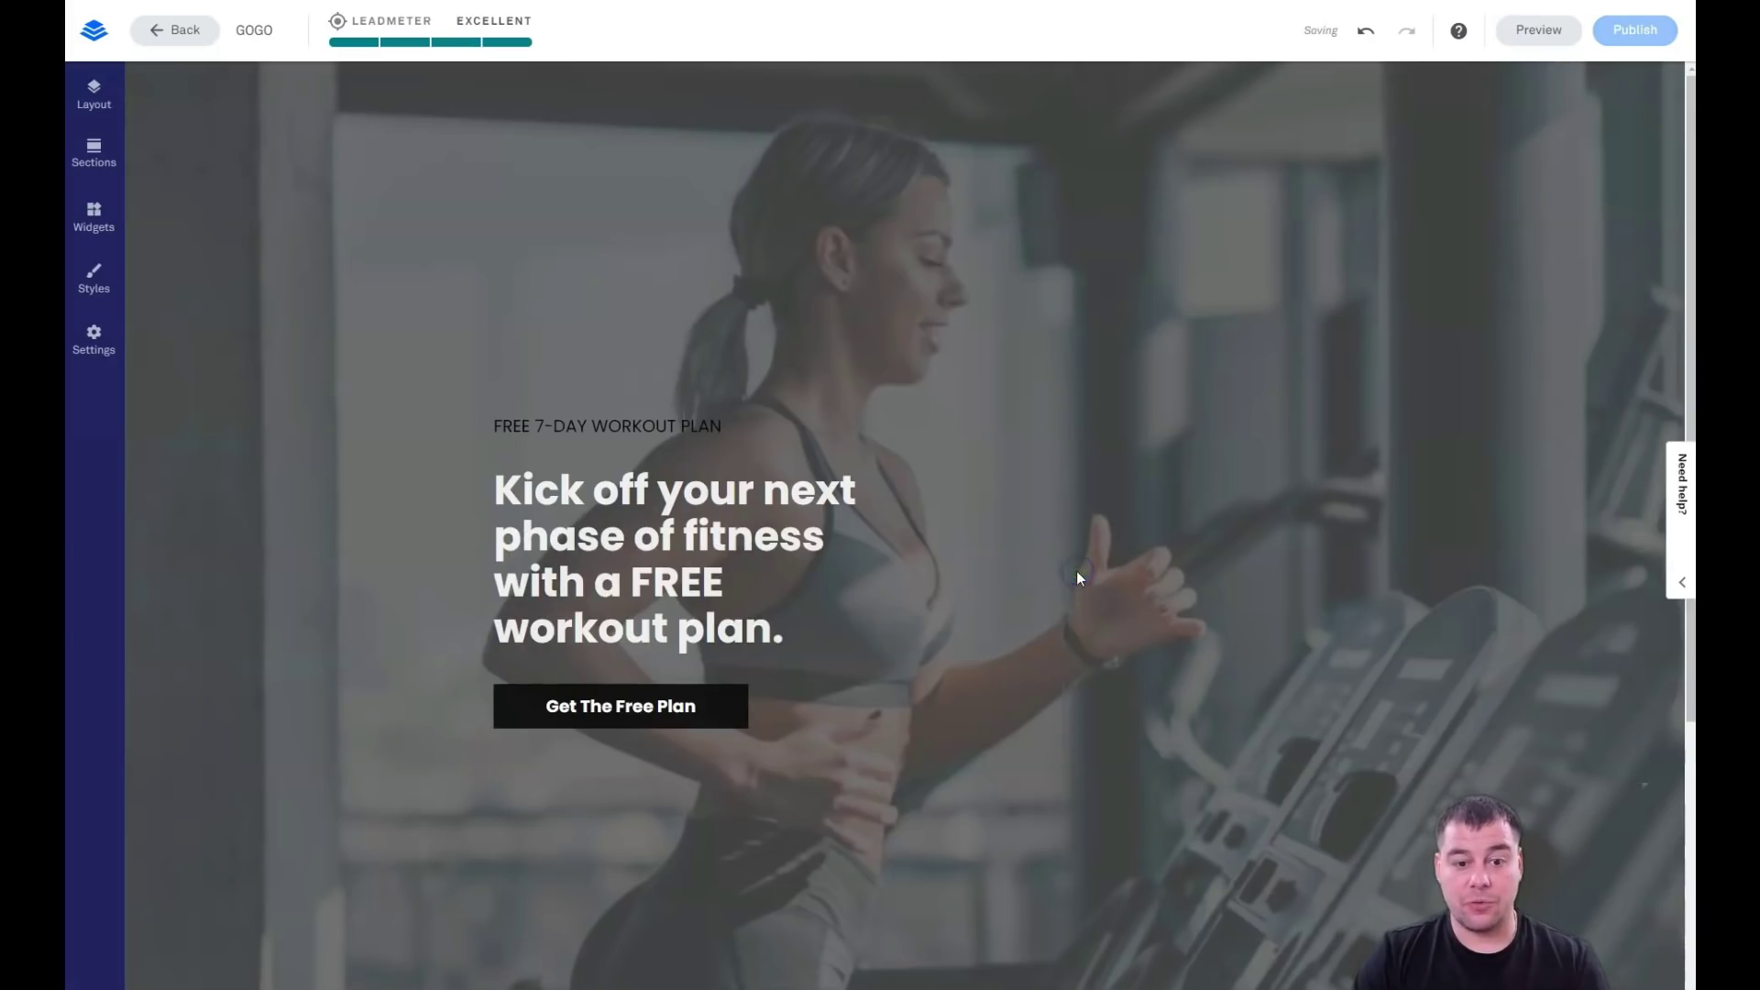
click(1062, 575)
drag(1137, 573, 1189, 568)
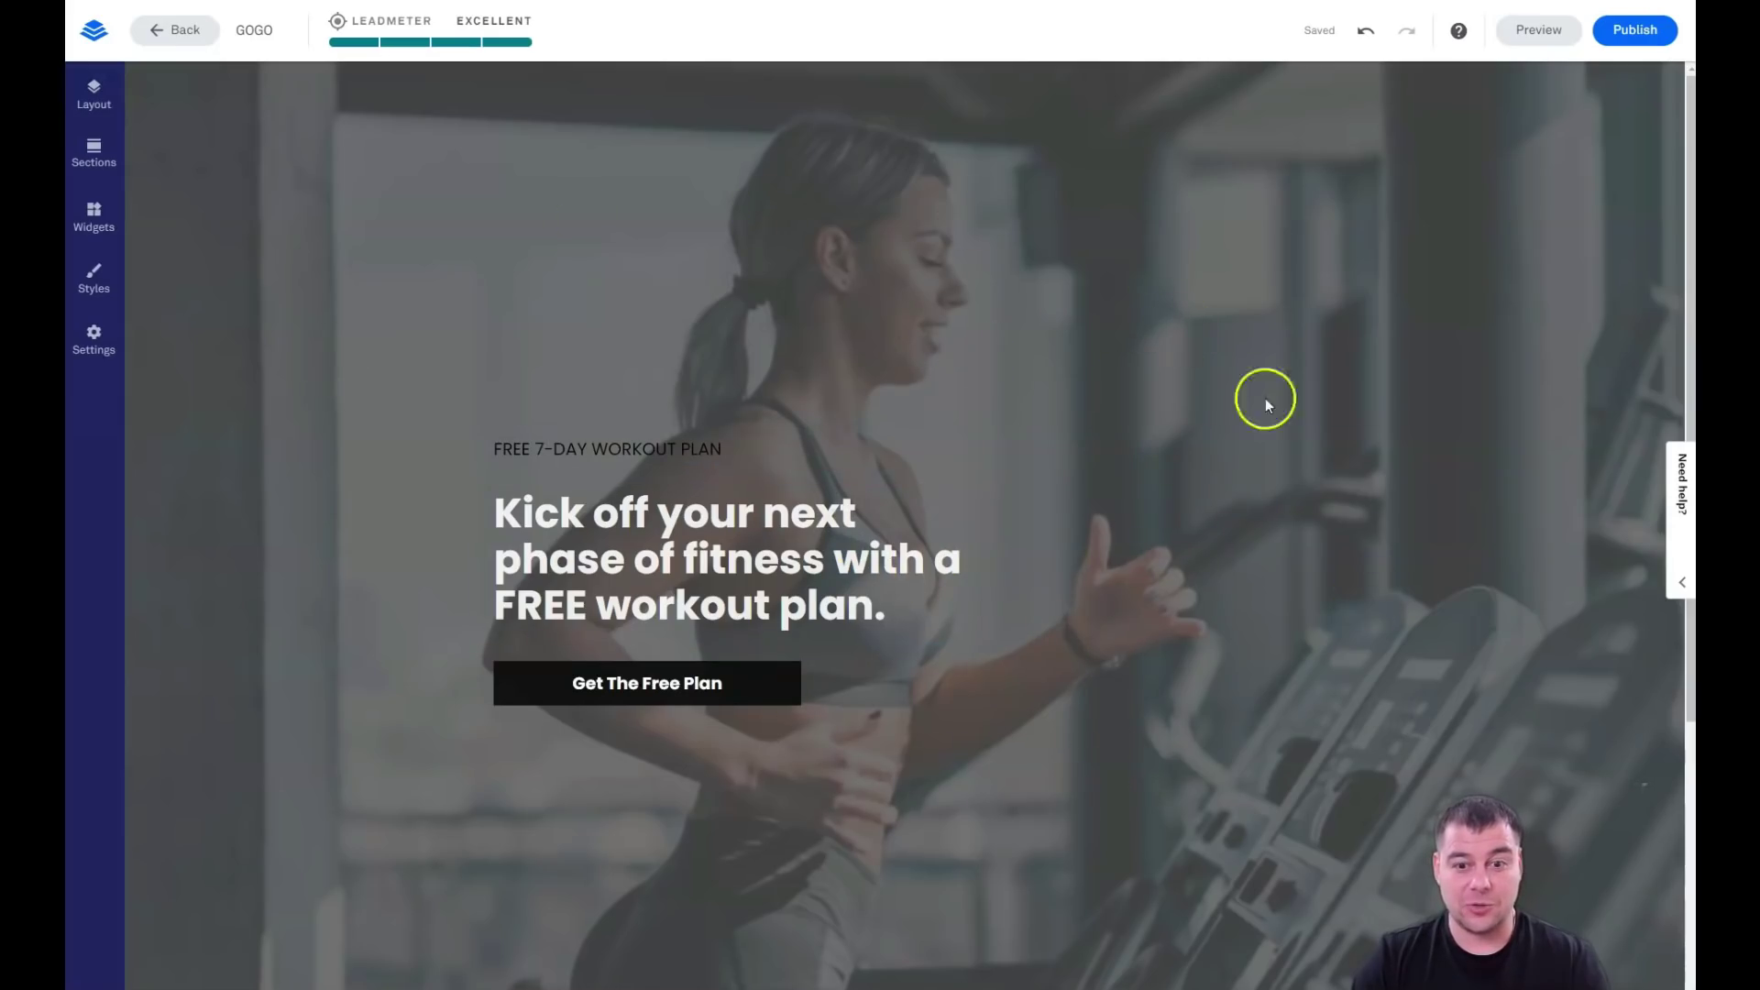
scroll(825, 449, down, 3)
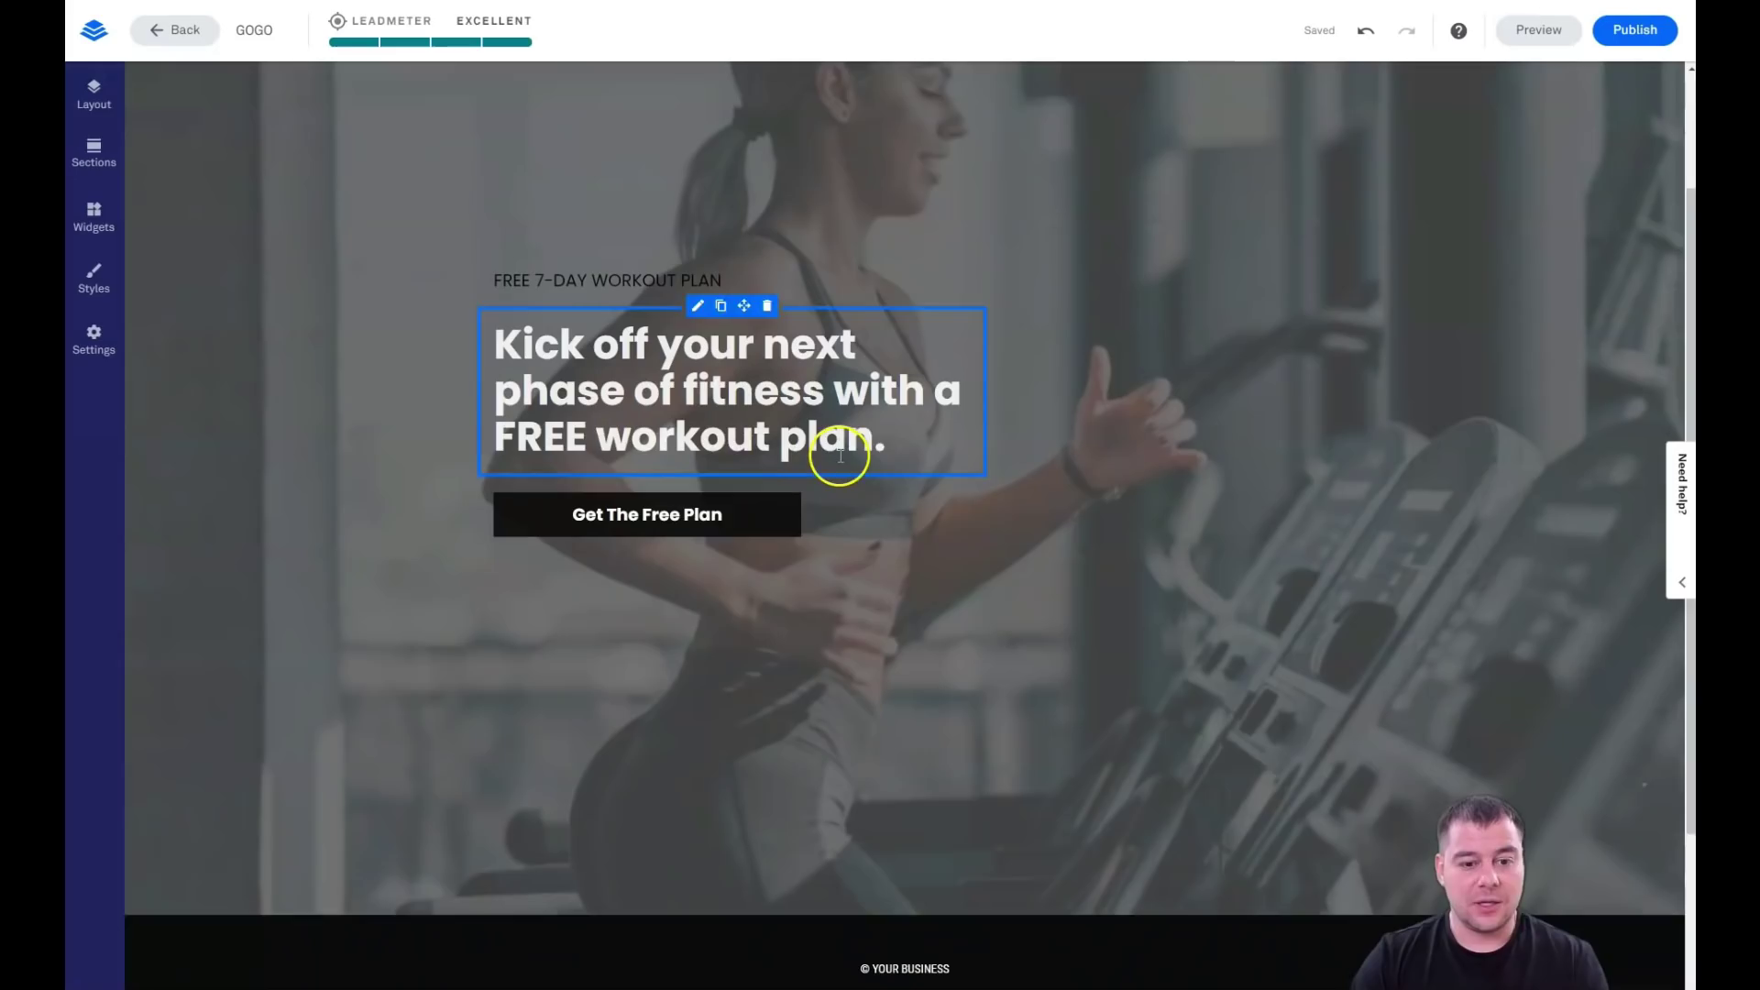
scroll(337, 308, up, 3)
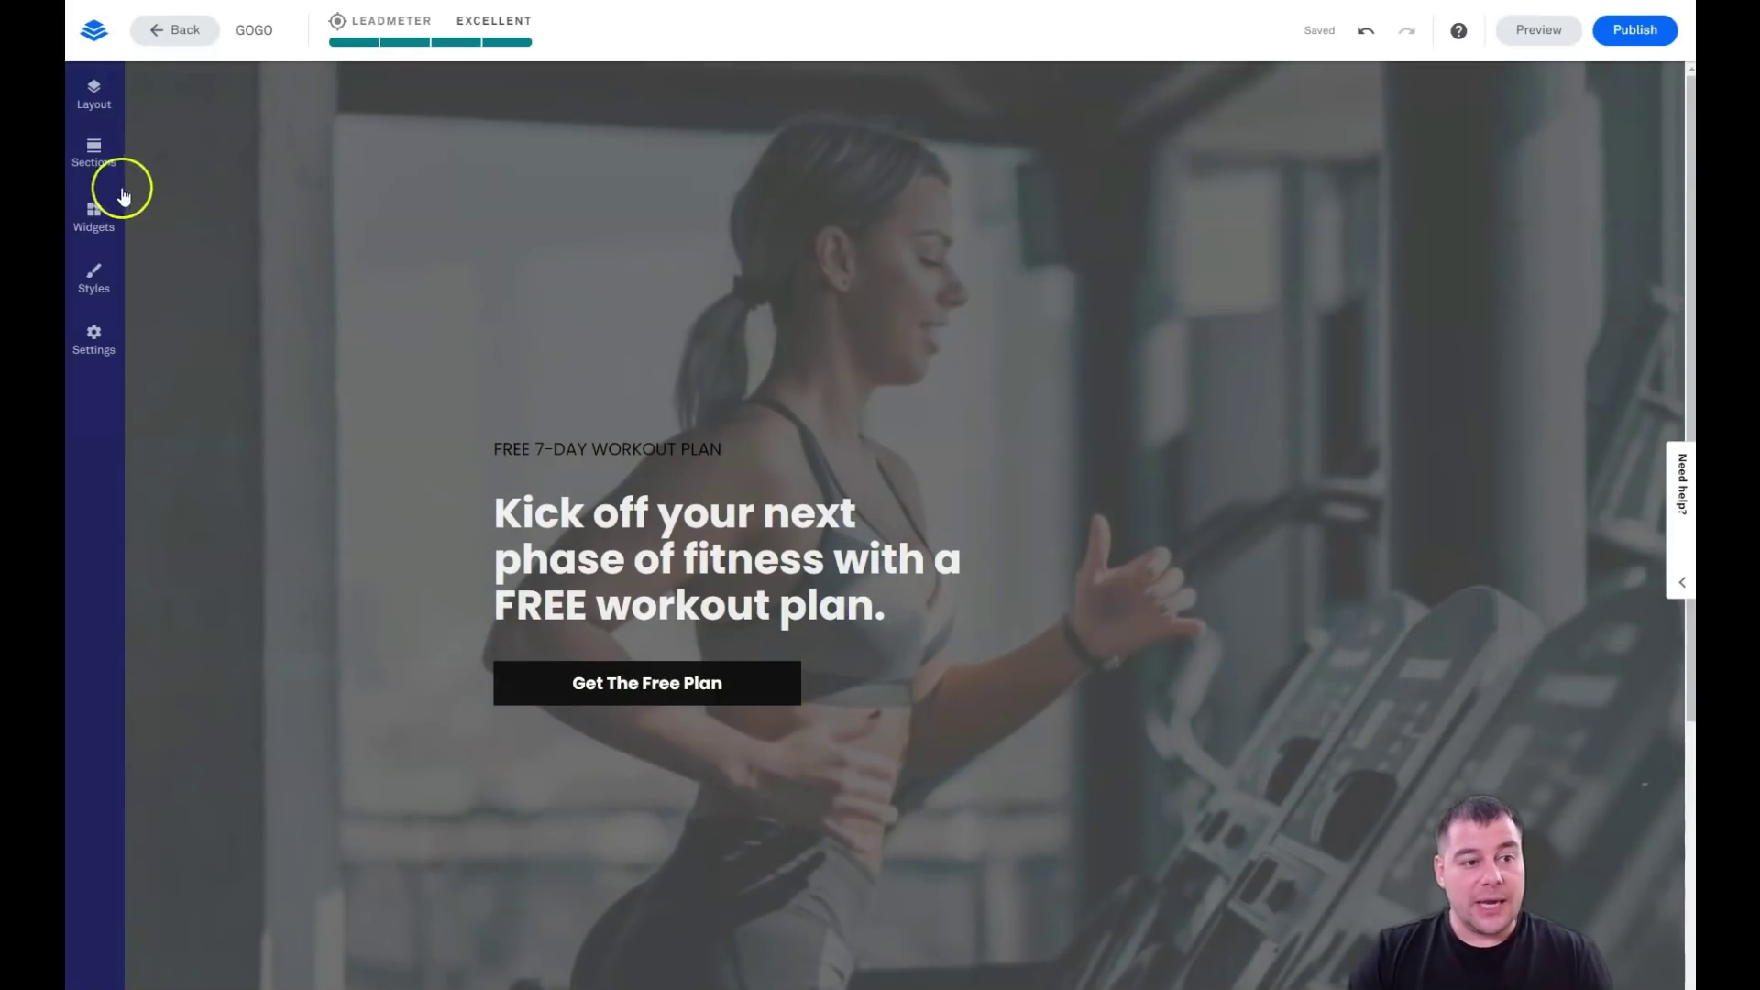
Return to the page layout's section list, collapse the Body section and try moving it below the Footer
click(90, 162)
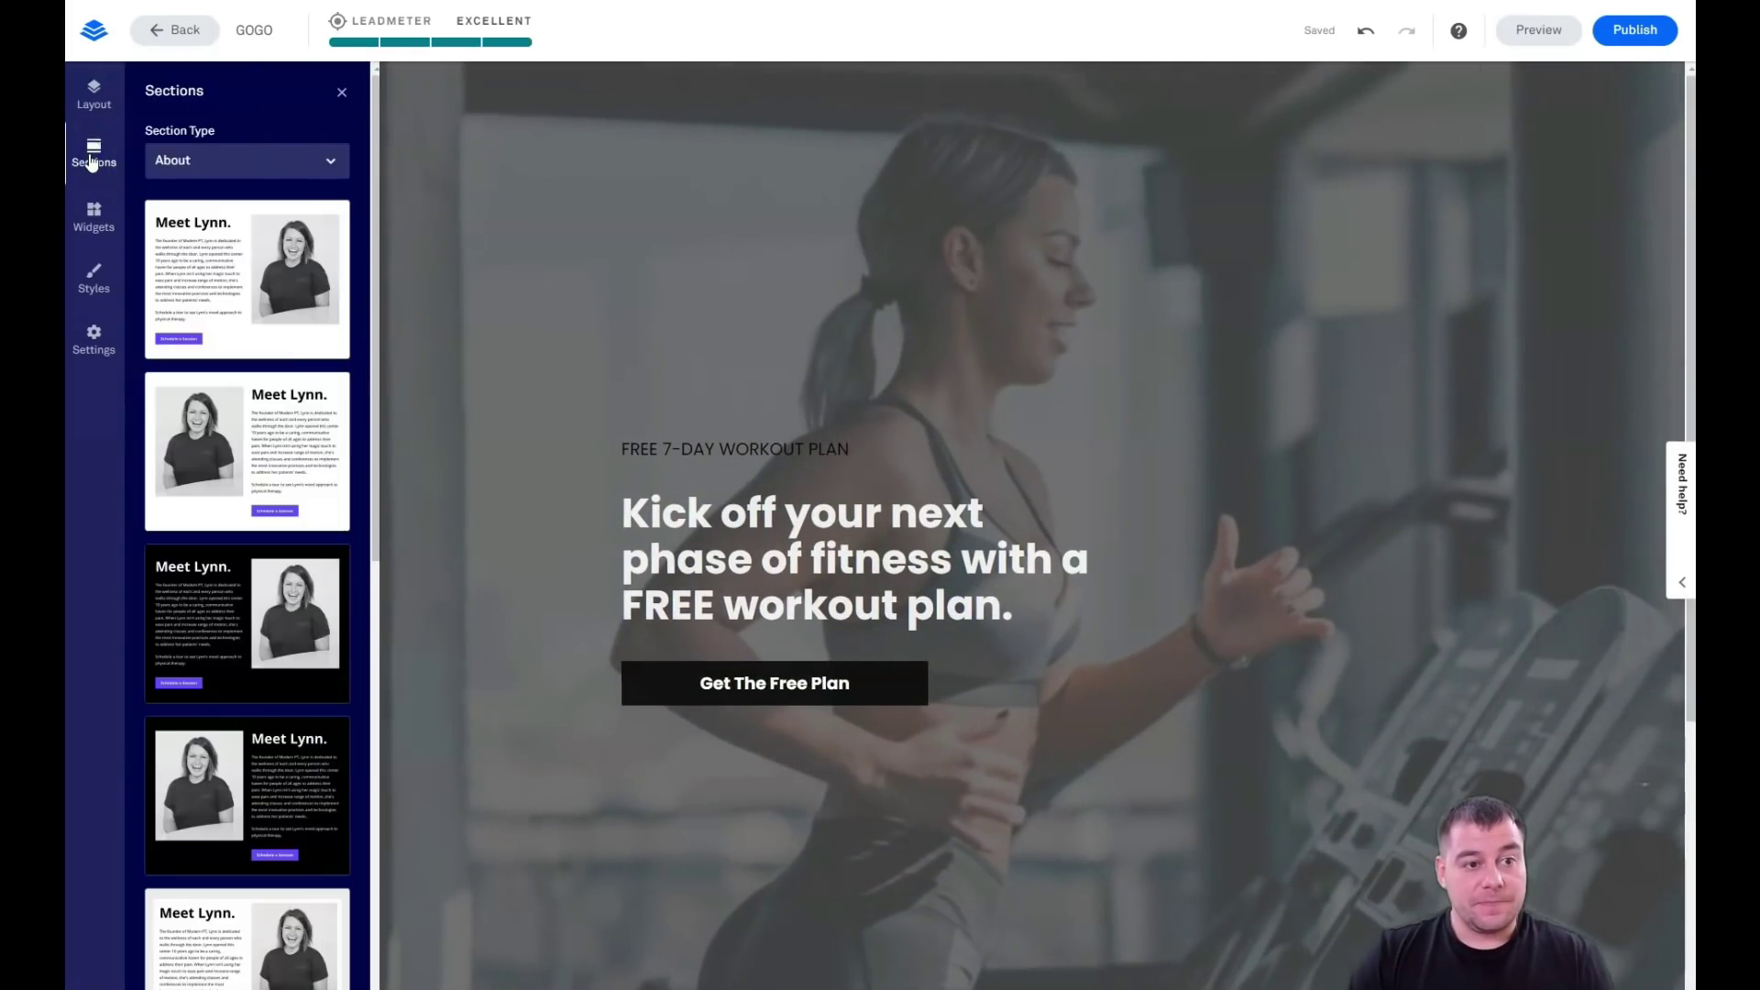
click(94, 106)
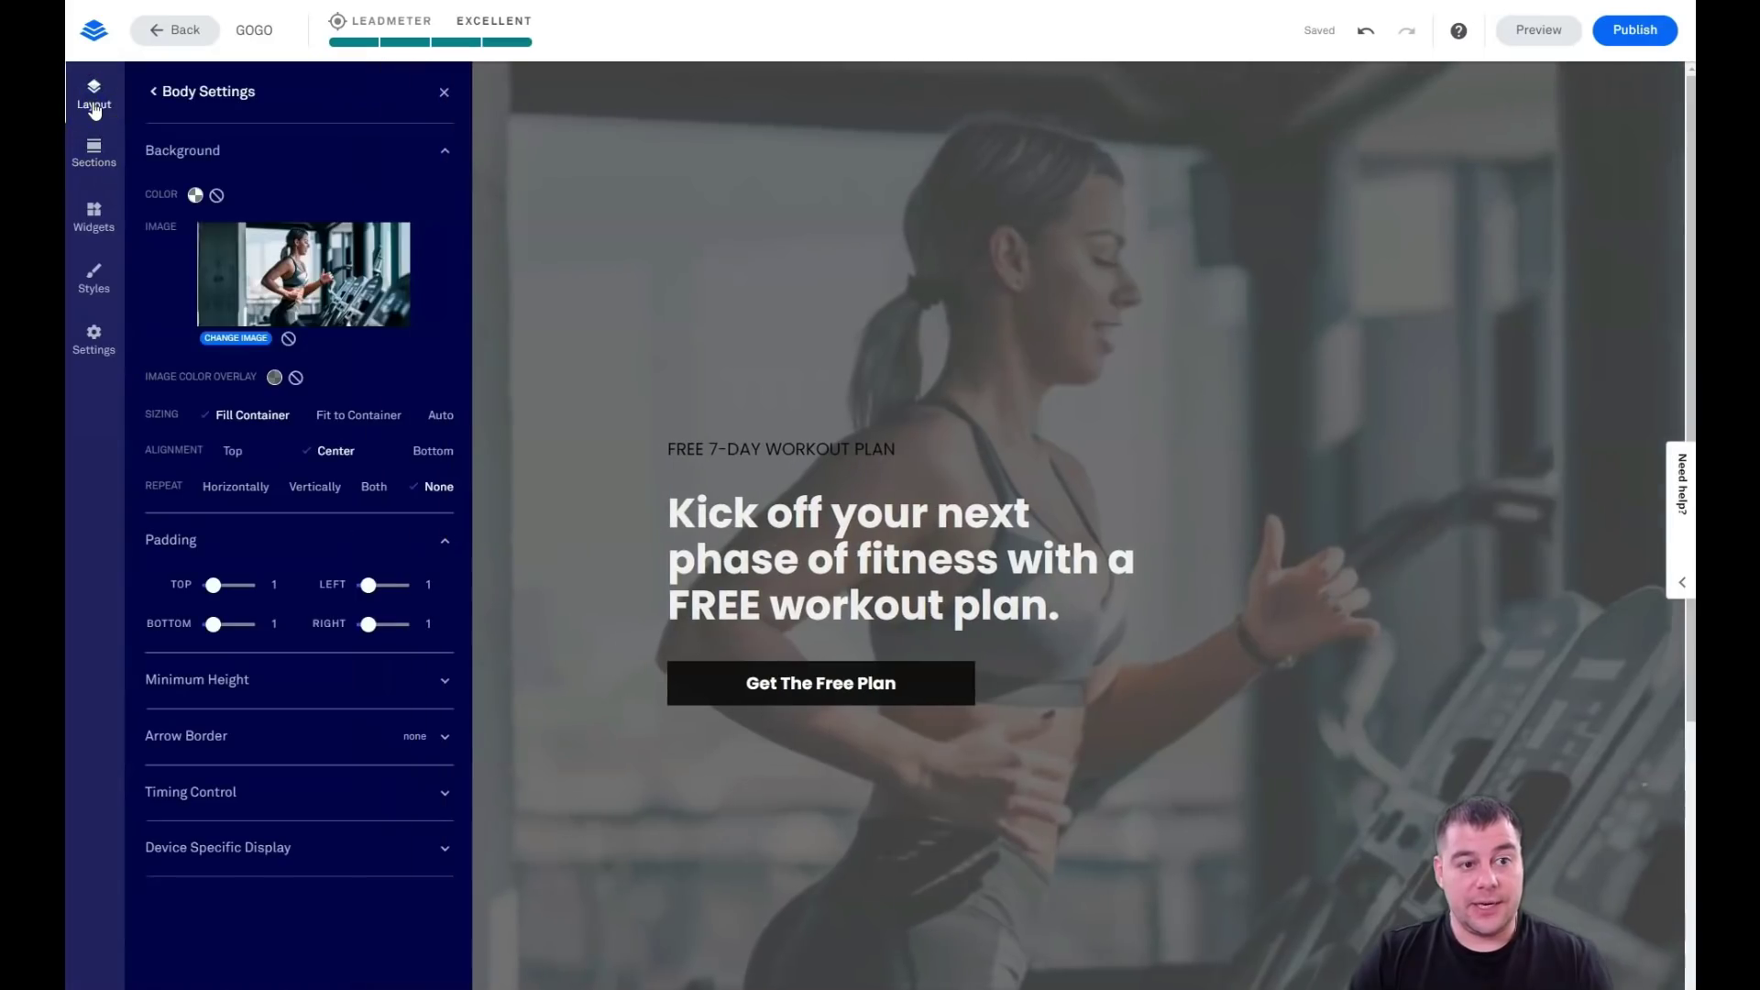
click(155, 93)
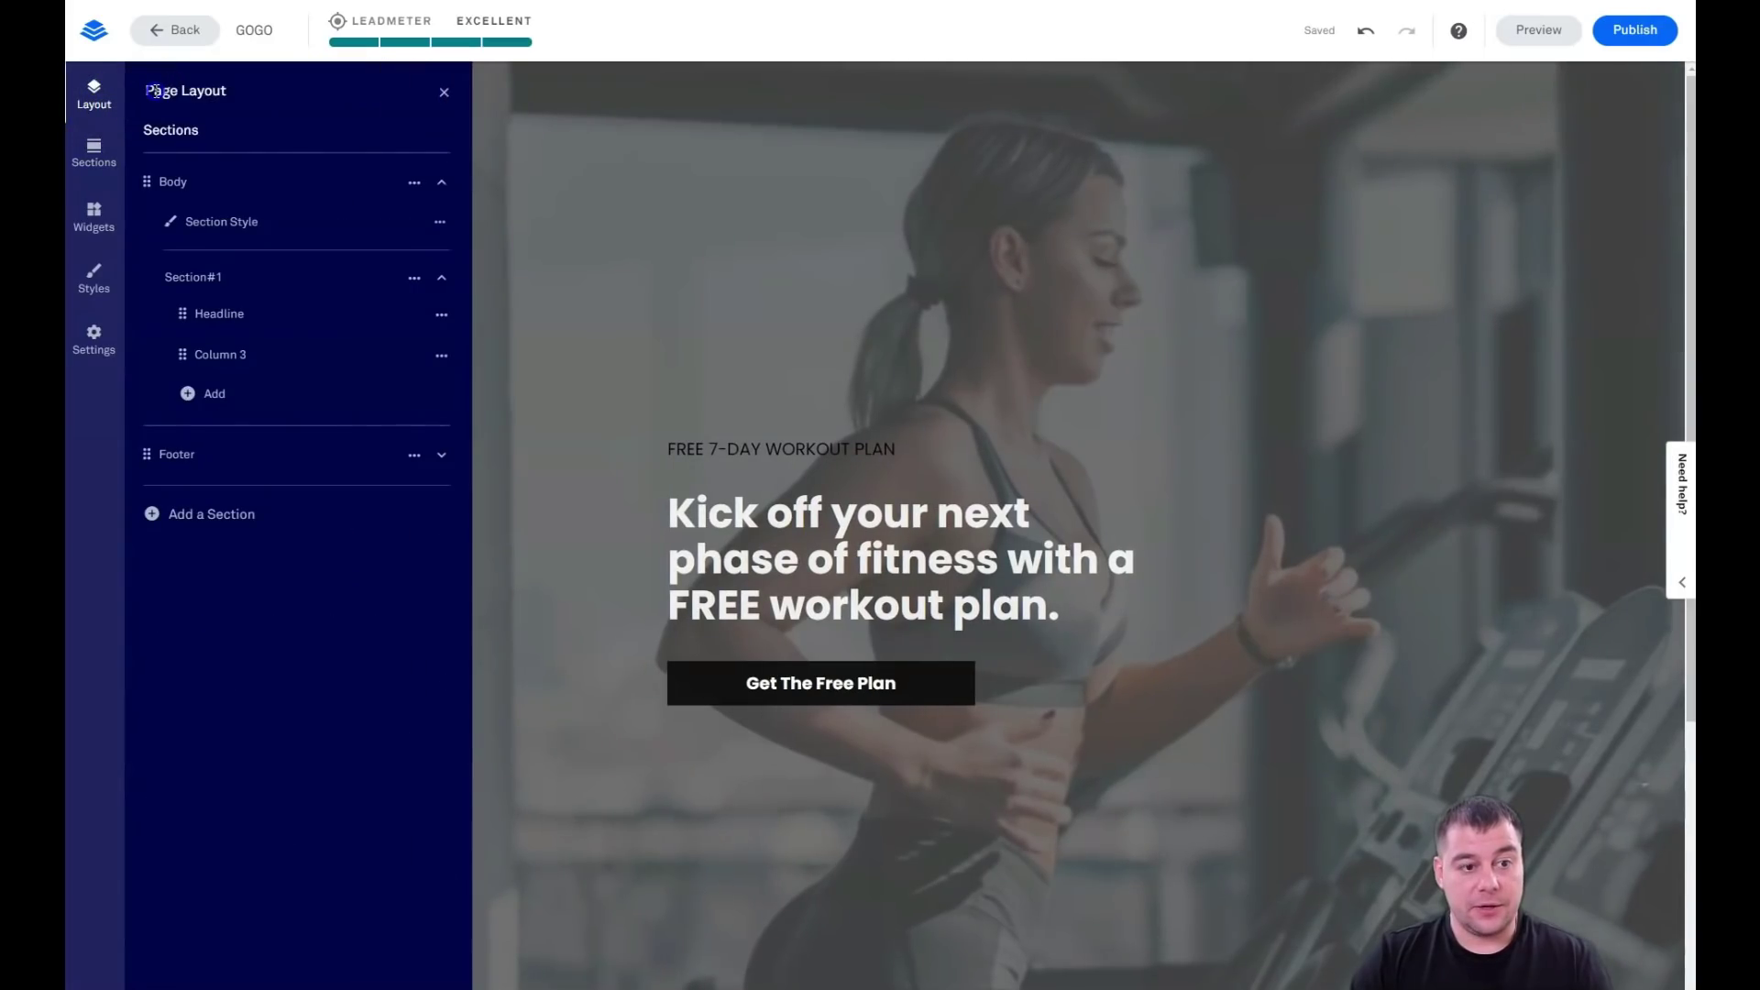
click(270, 191)
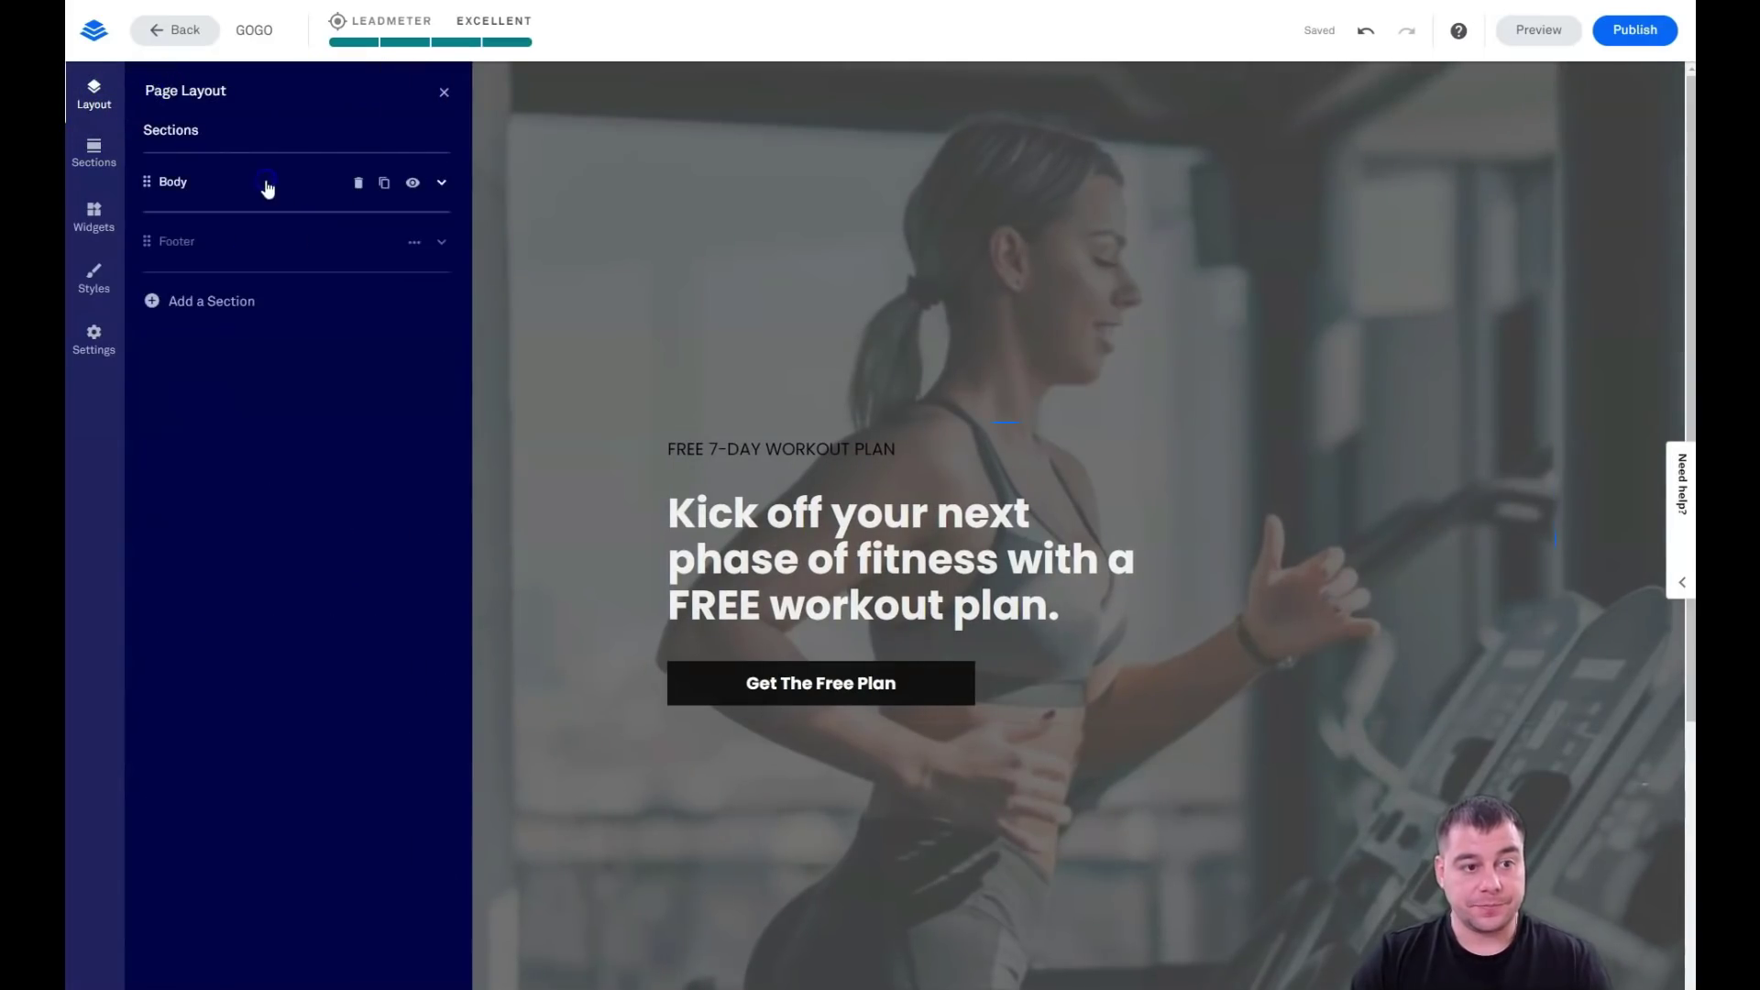
drag(197, 180, 195, 246)
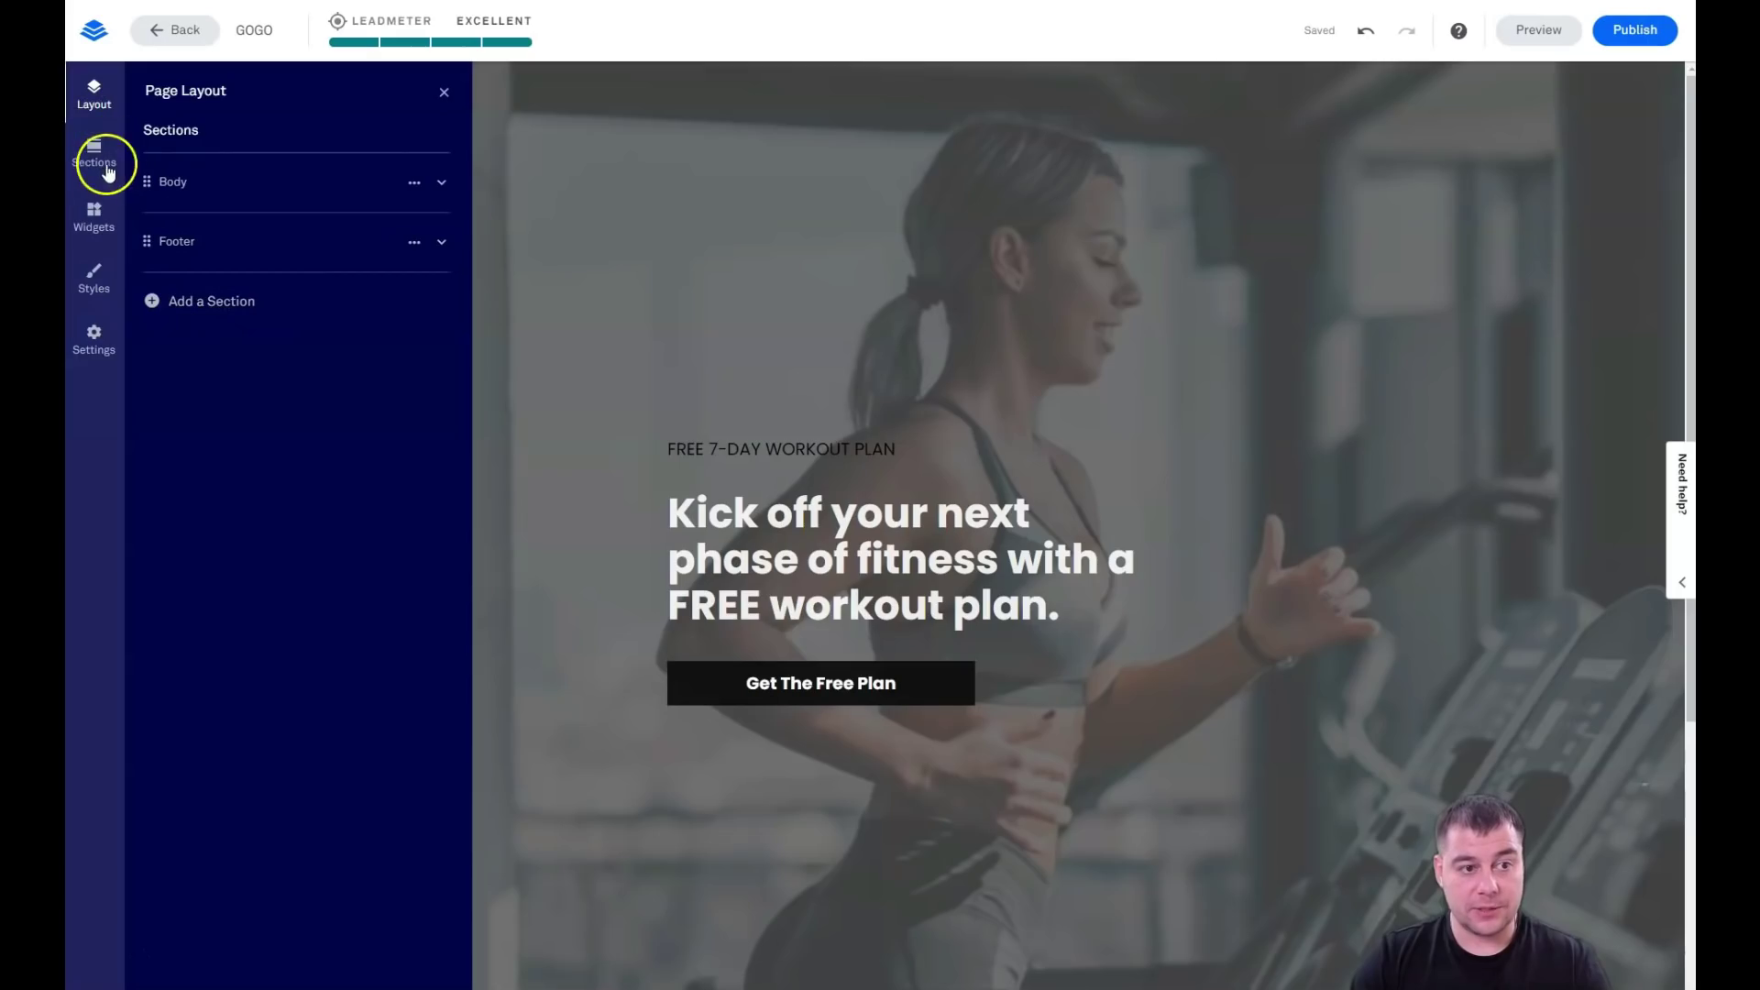
Add the white About section with the Meet Lynn text beside a portrait photo to the end of the page
click(177, 305)
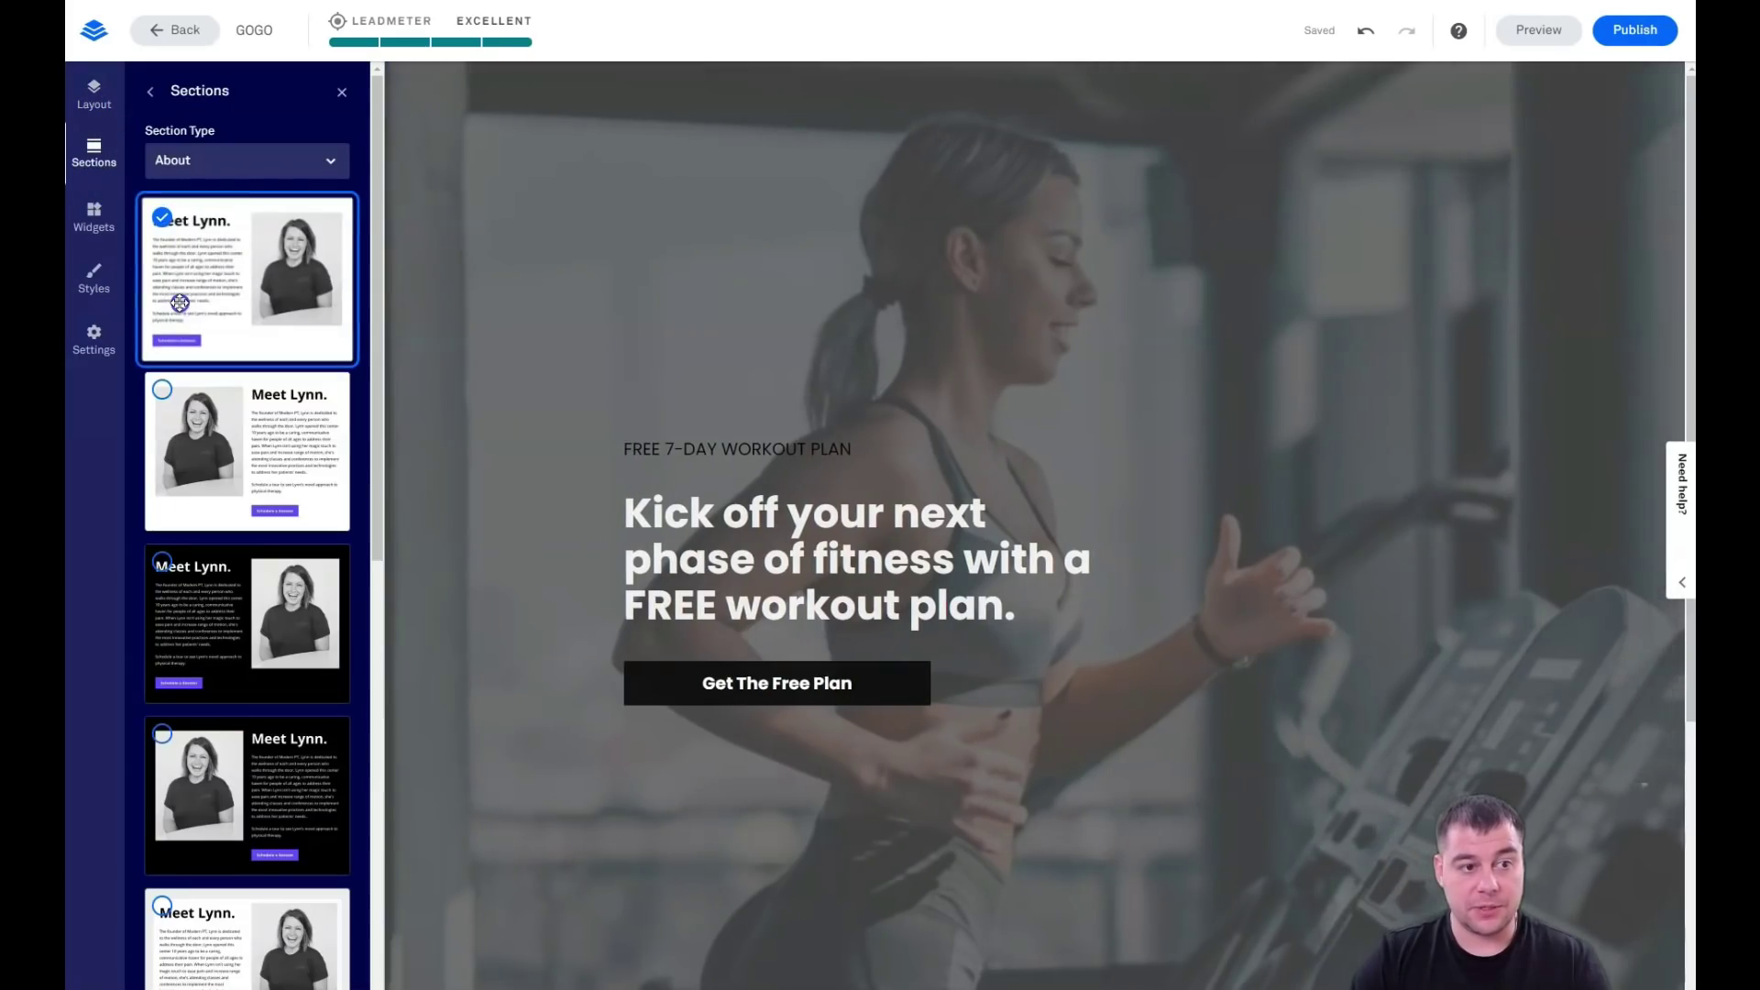
click(241, 319)
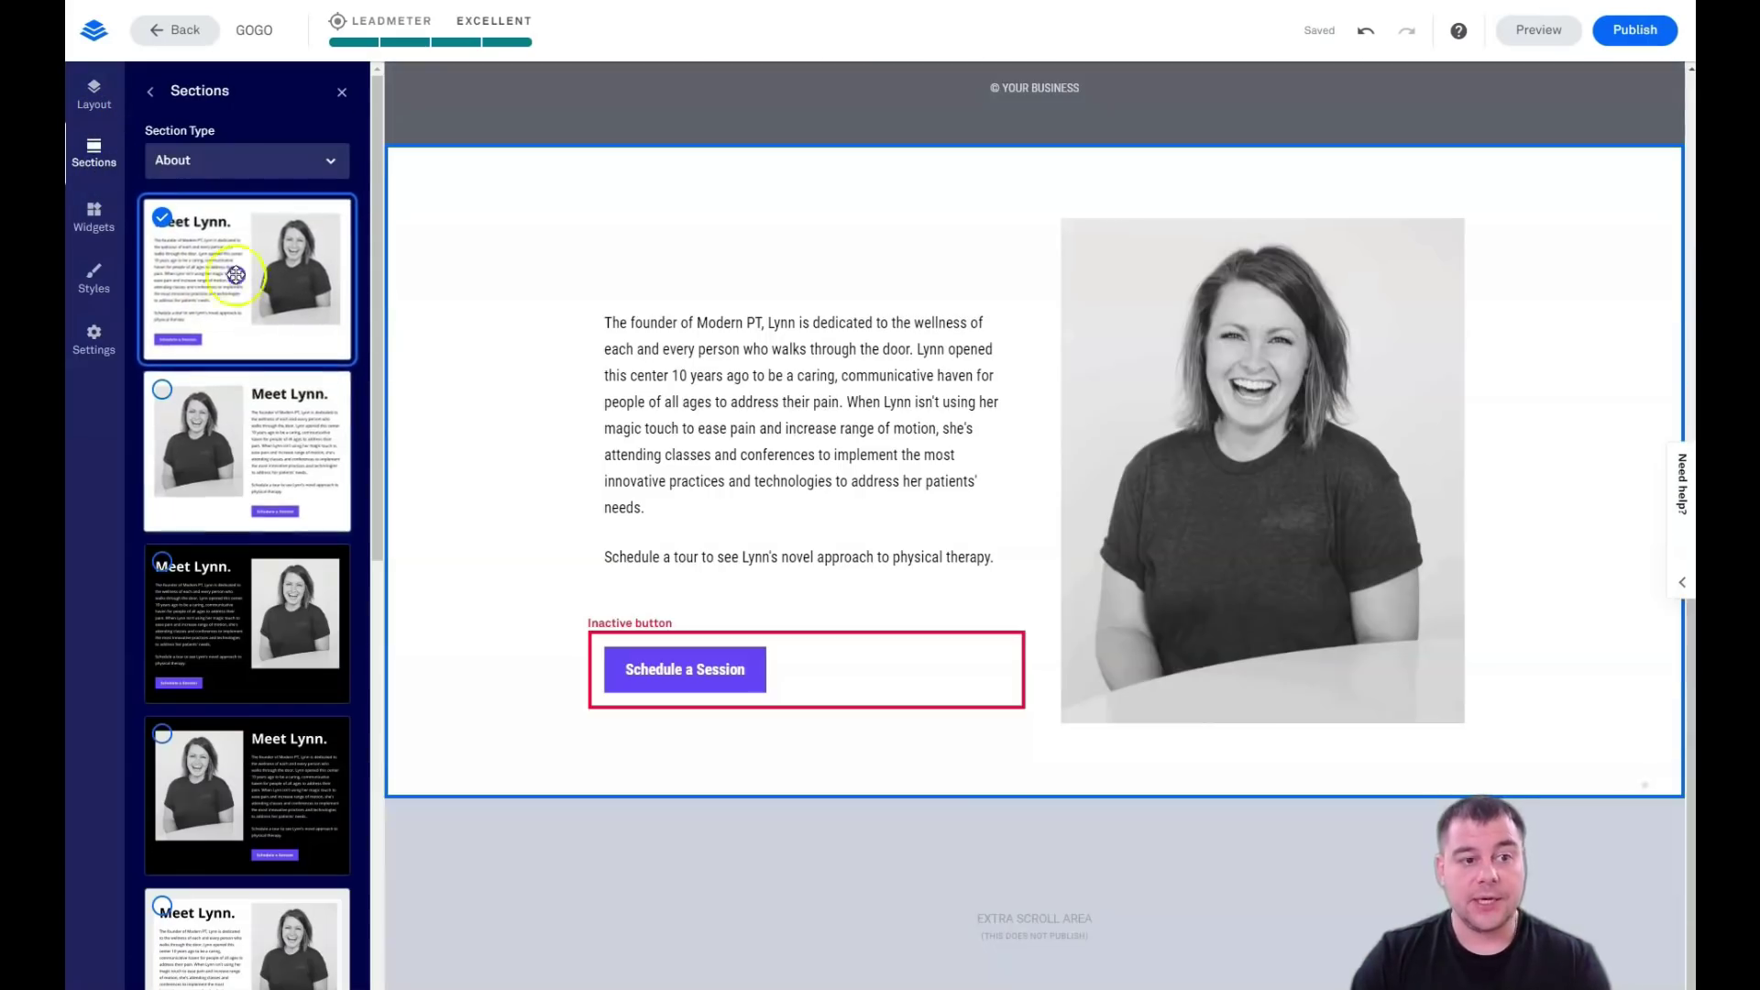
Browse the ready-made section designs of the Plans/Pricing and Logos types
click(324, 169)
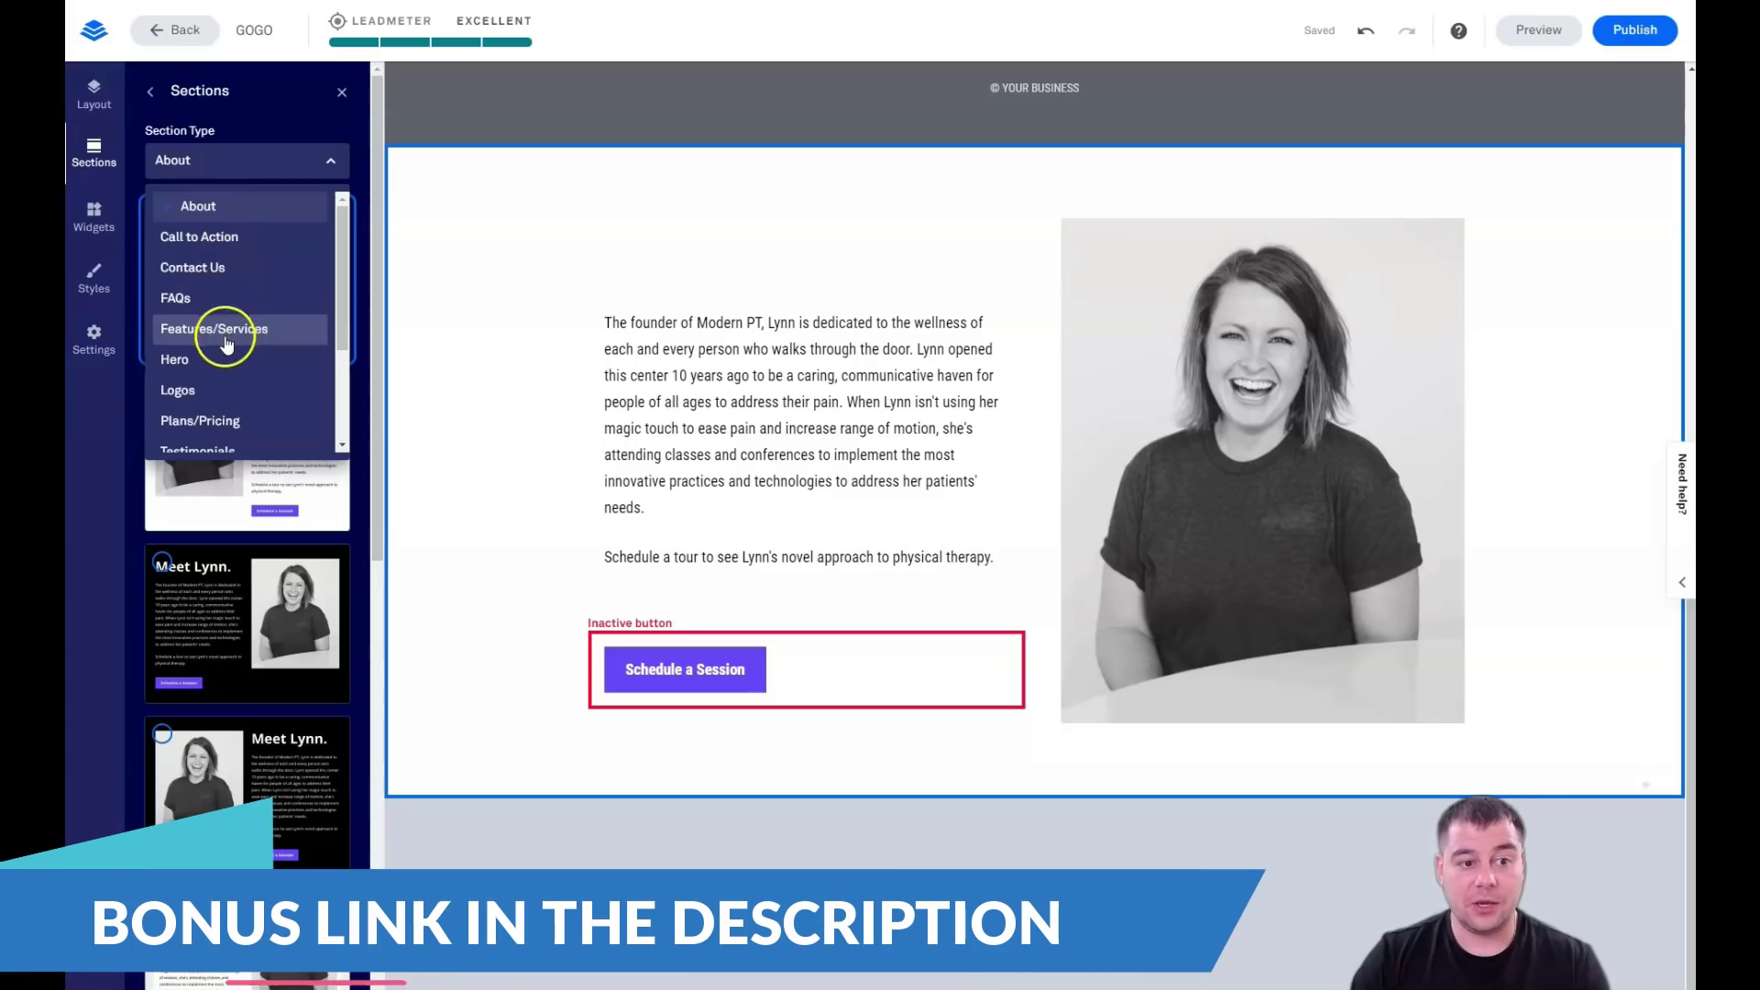
scroll(225, 362, down, 3)
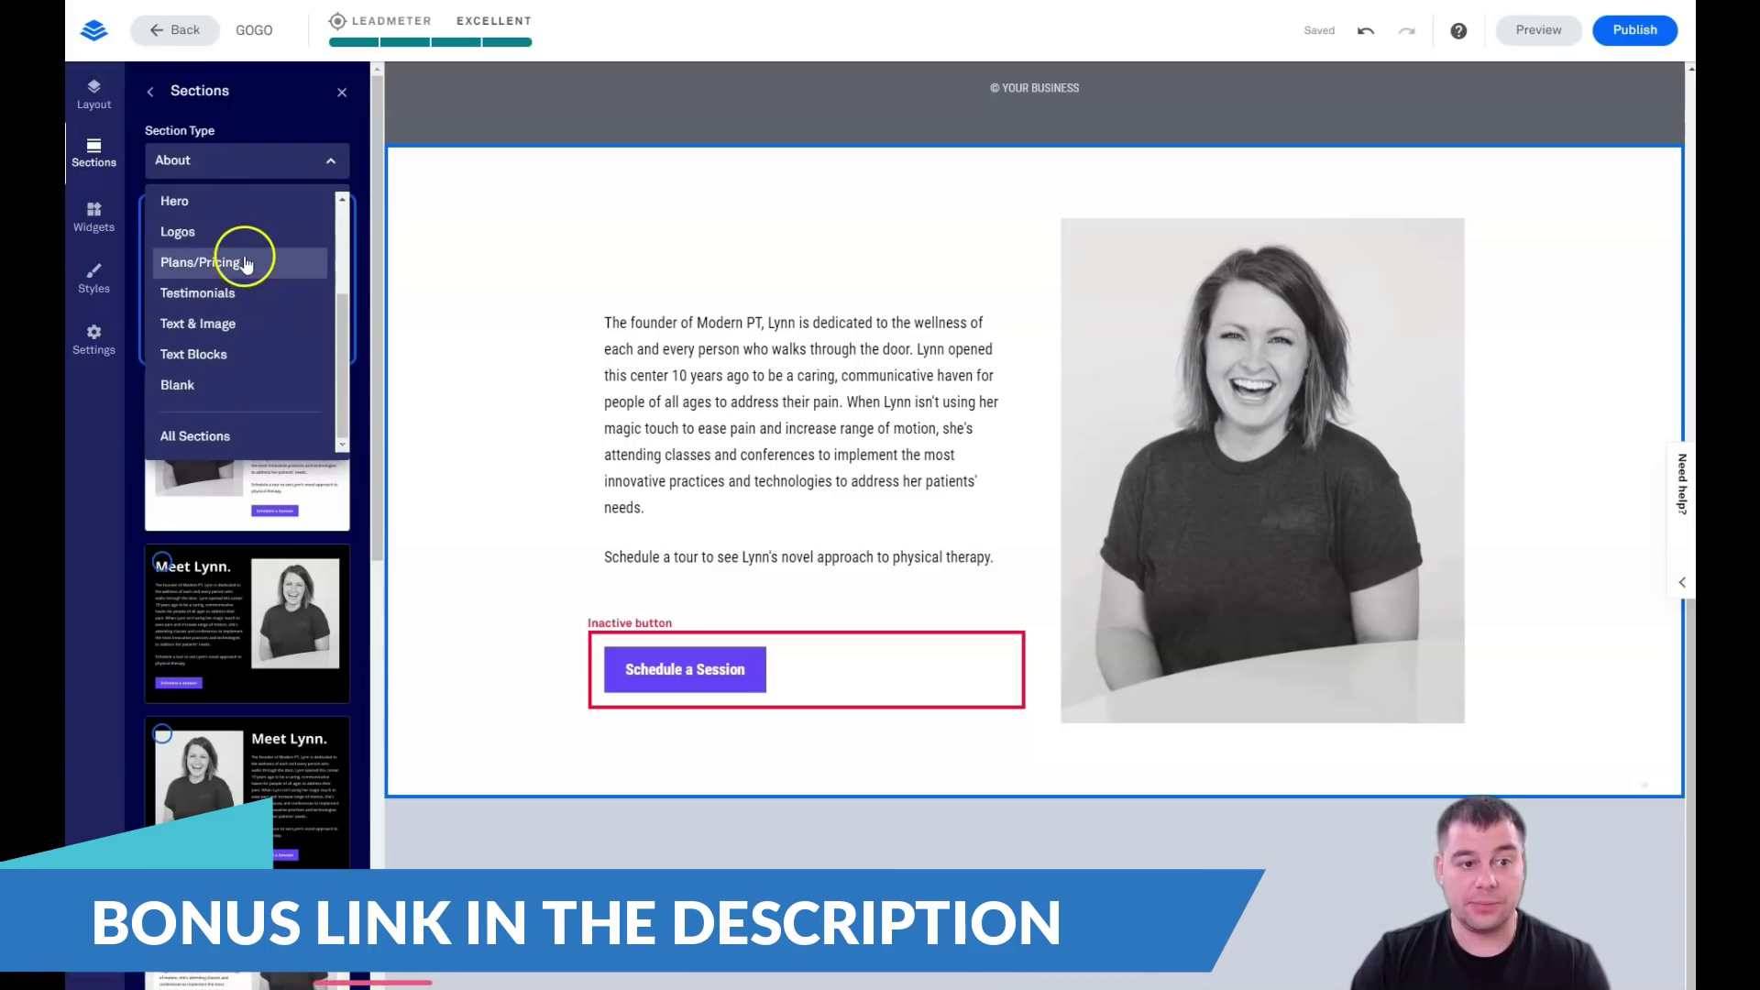
click(222, 264)
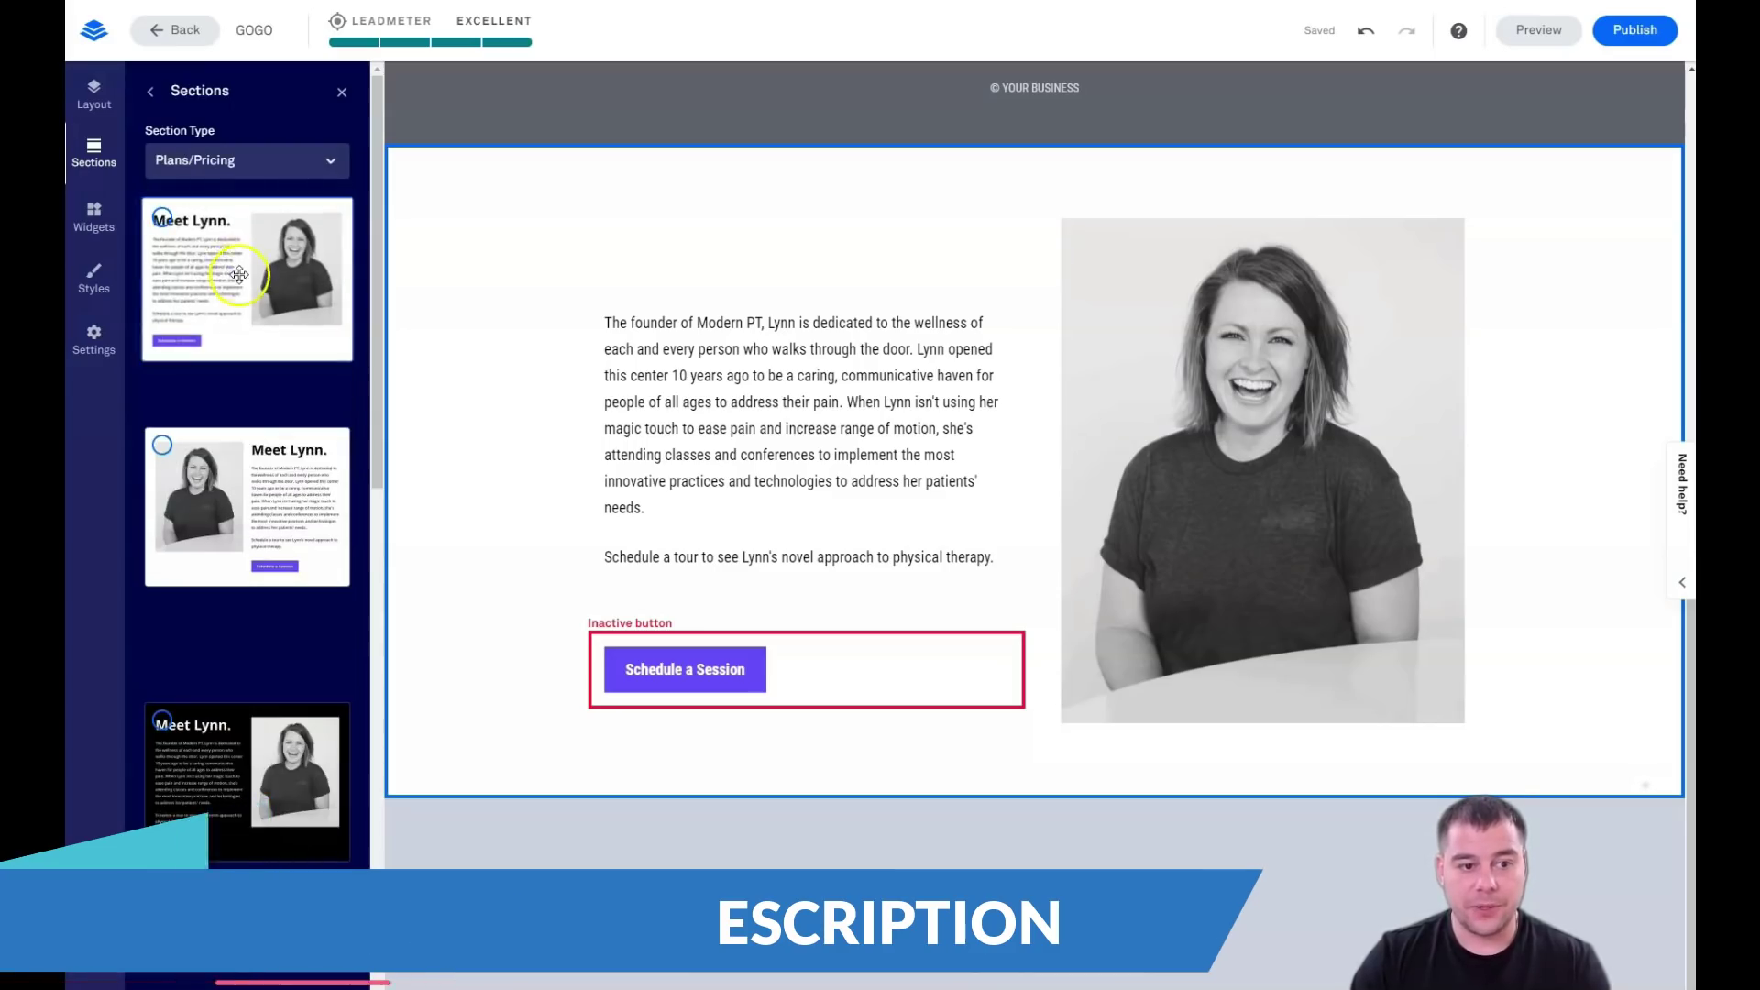
click(331, 165)
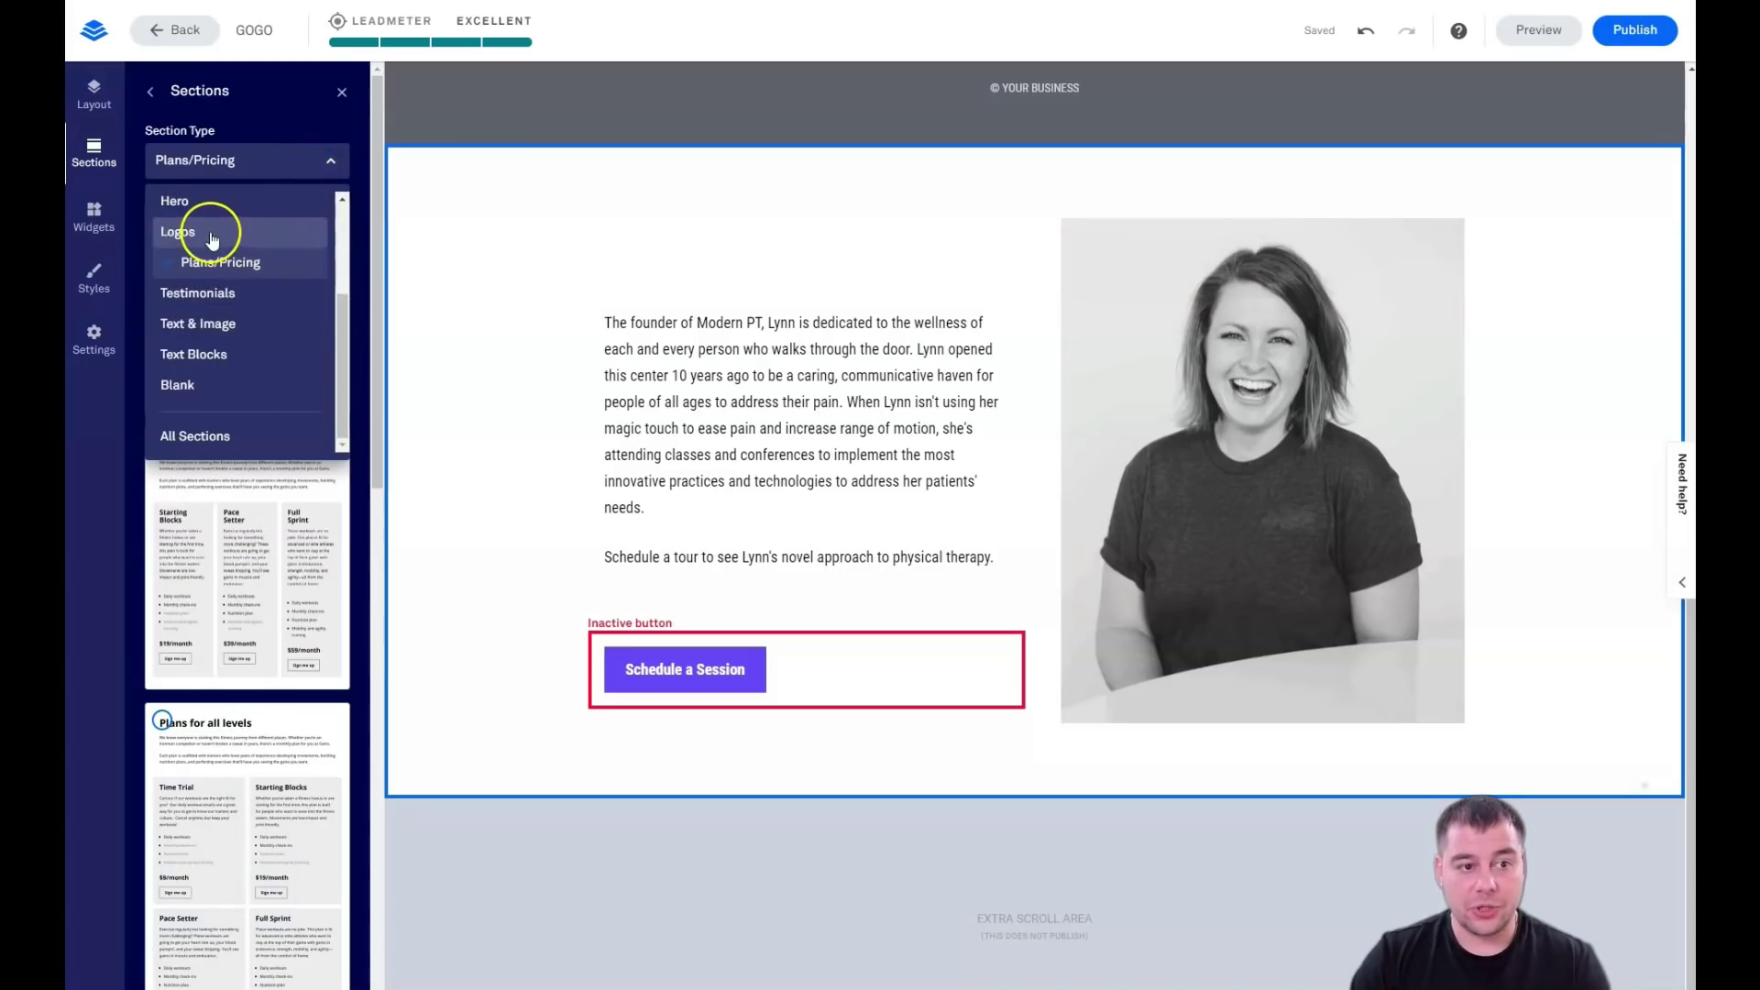
scroll(212, 240, up, 3)
click(207, 385)
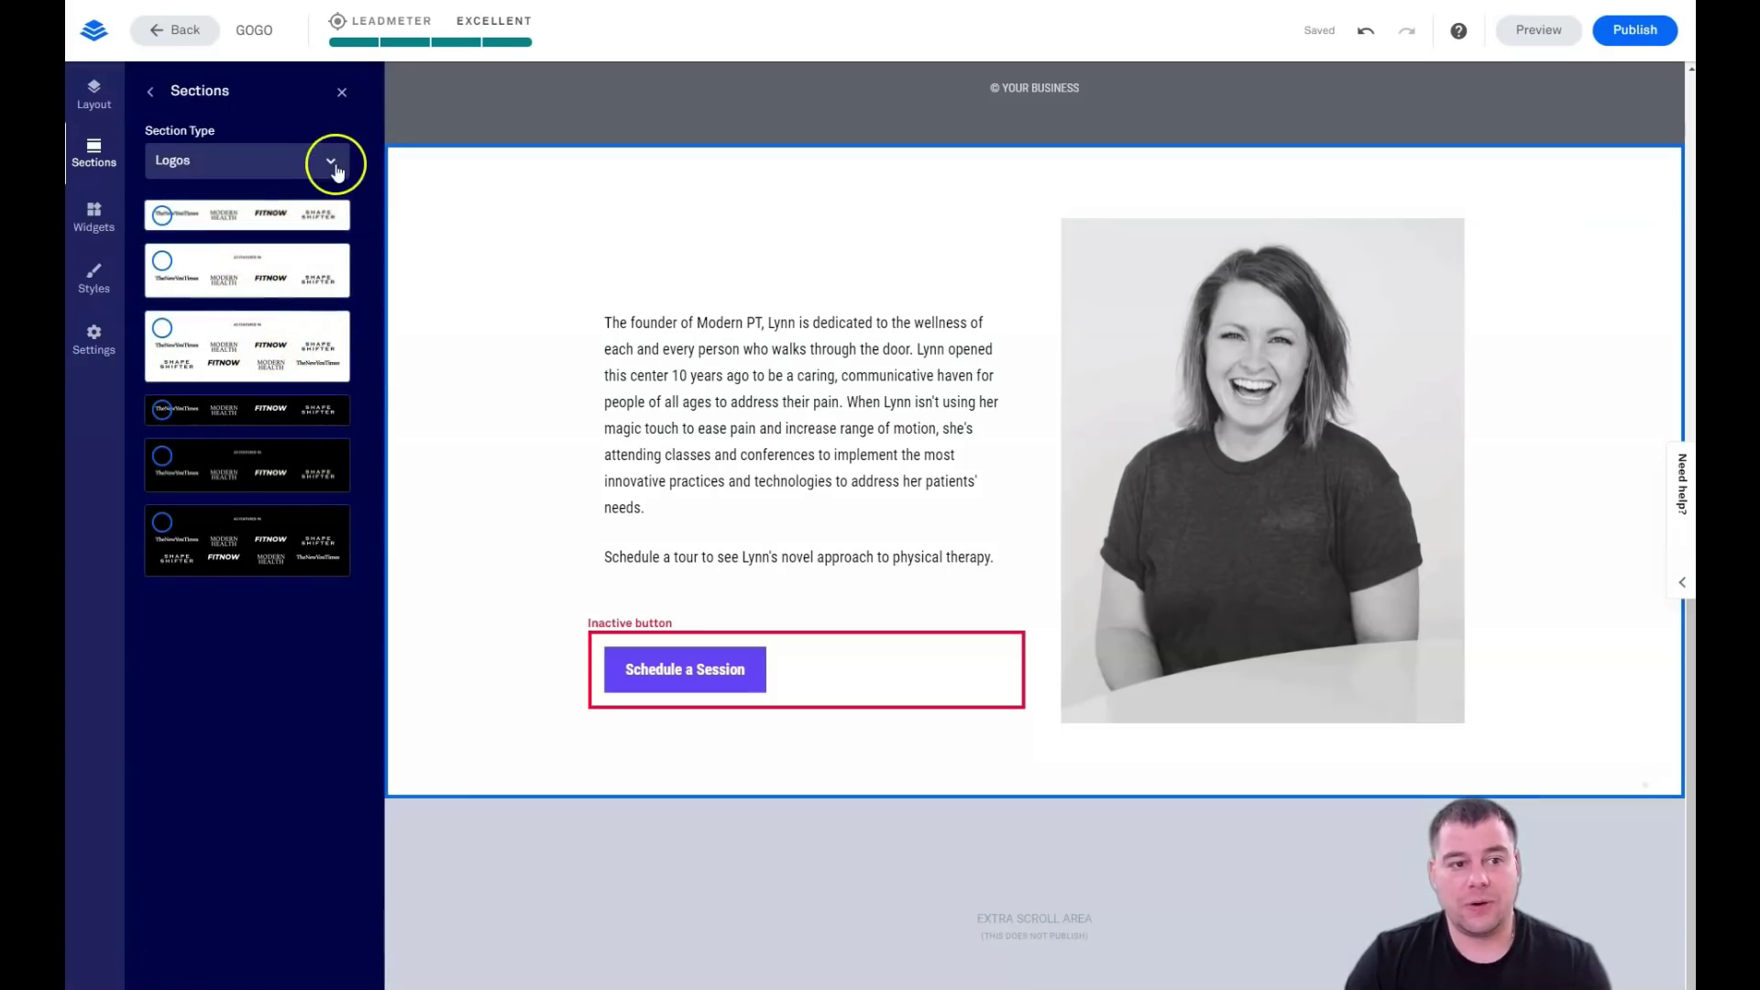
Insert a Blank section with one full-width column above two half-width columns between the Footer and the About section
click(334, 168)
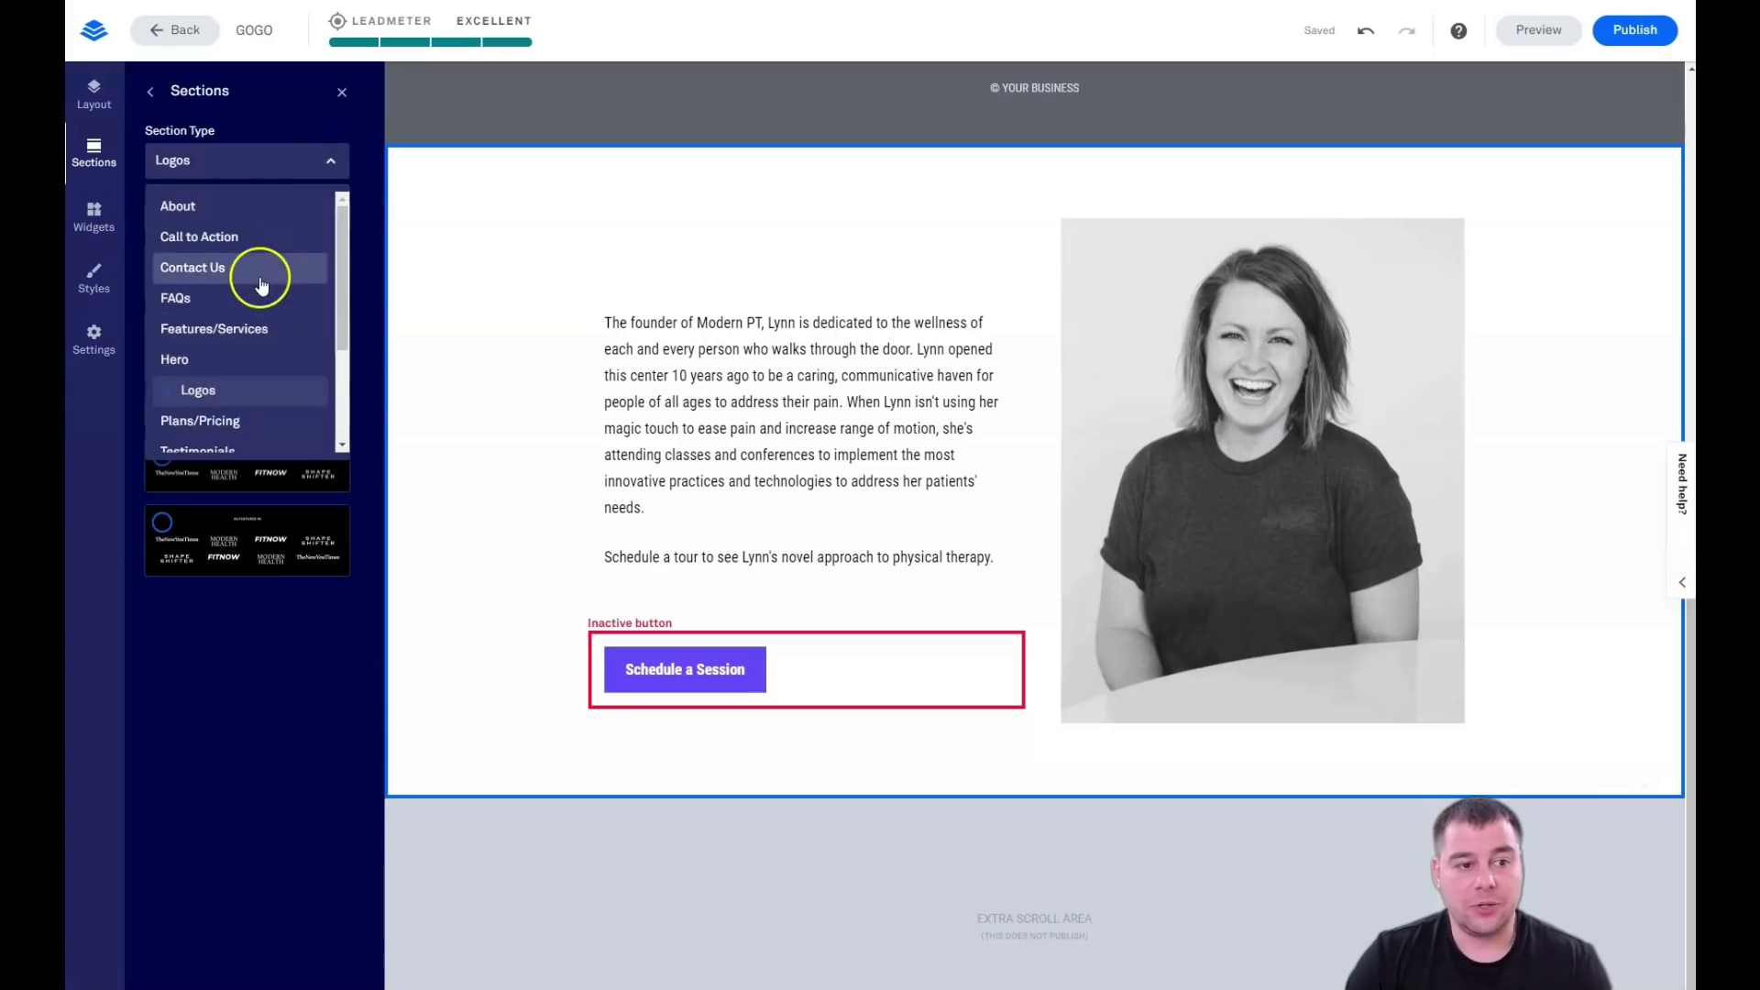
scroll(259, 311, down, 3)
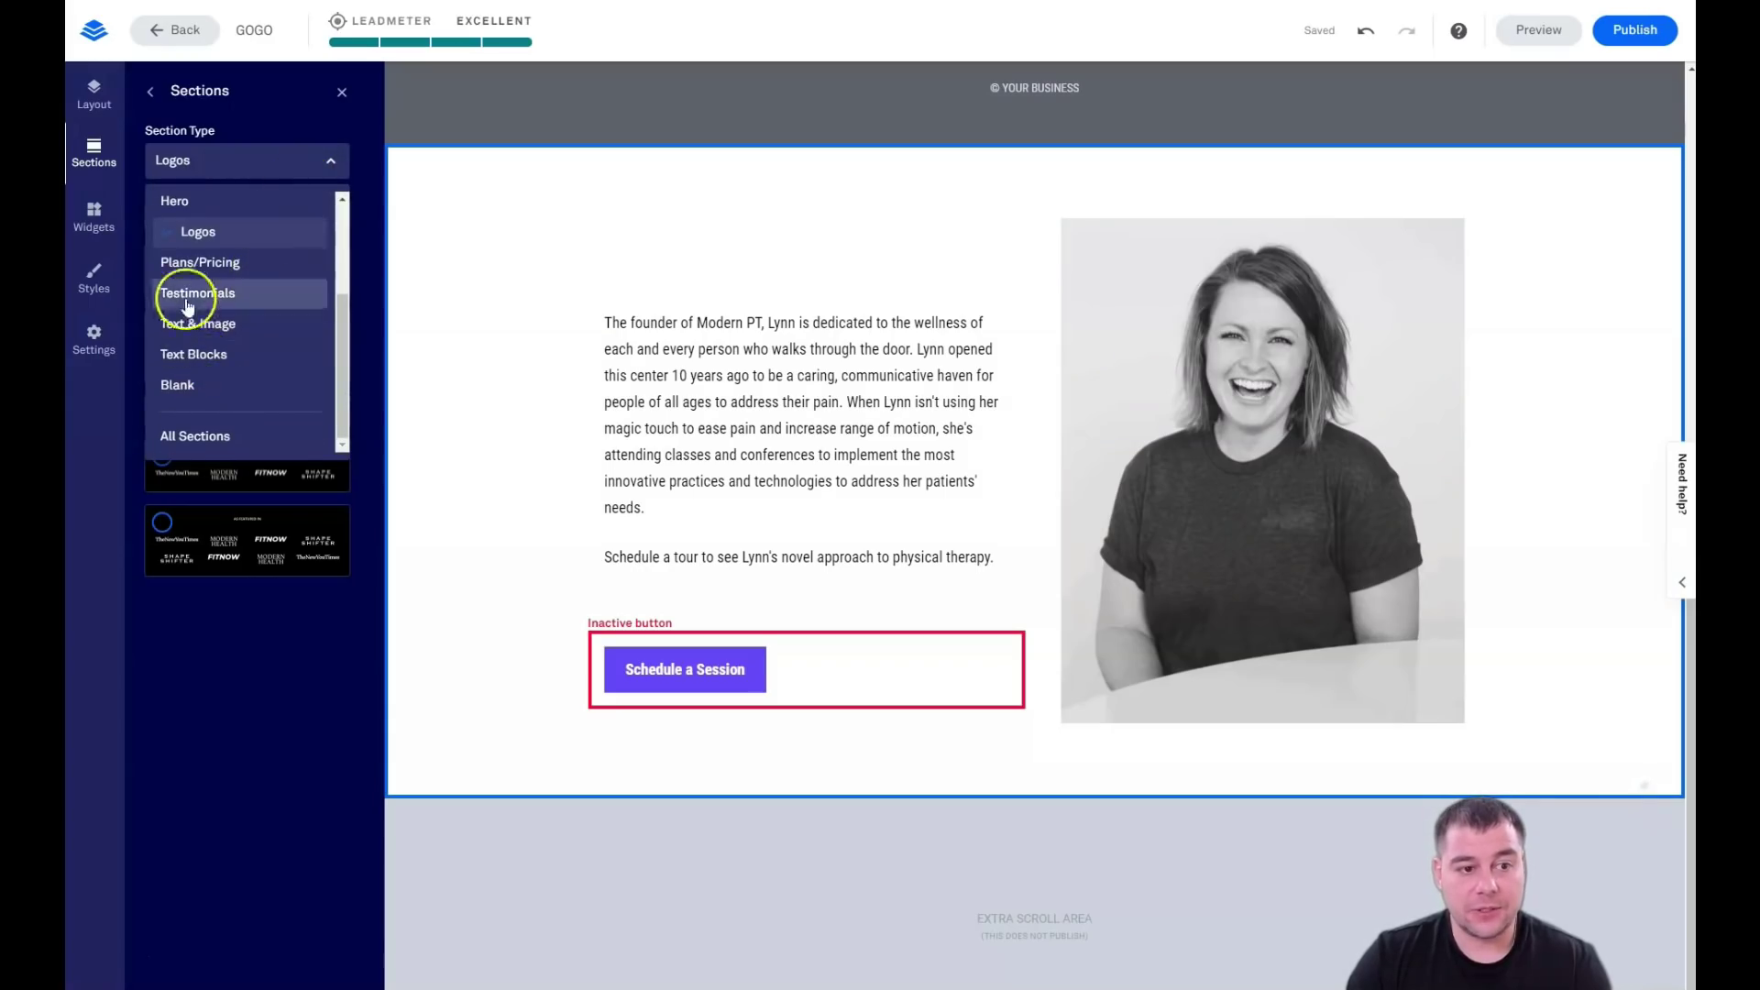
click(188, 389)
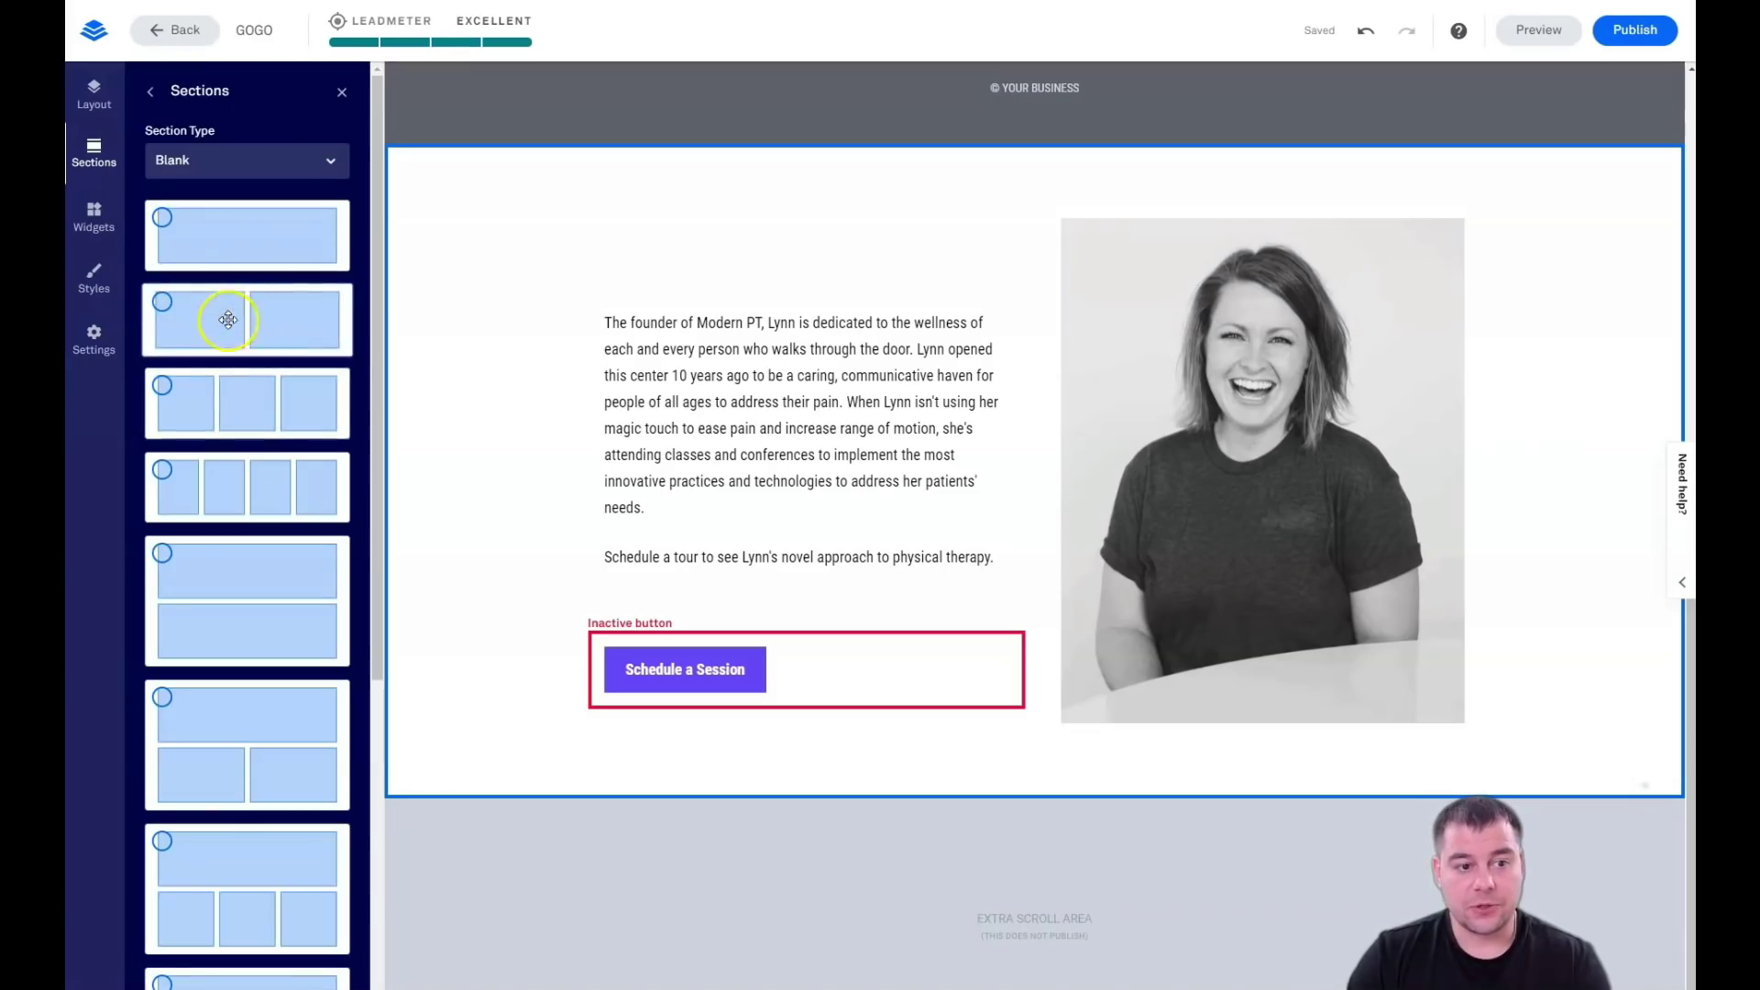
scroll(236, 399, down, 3)
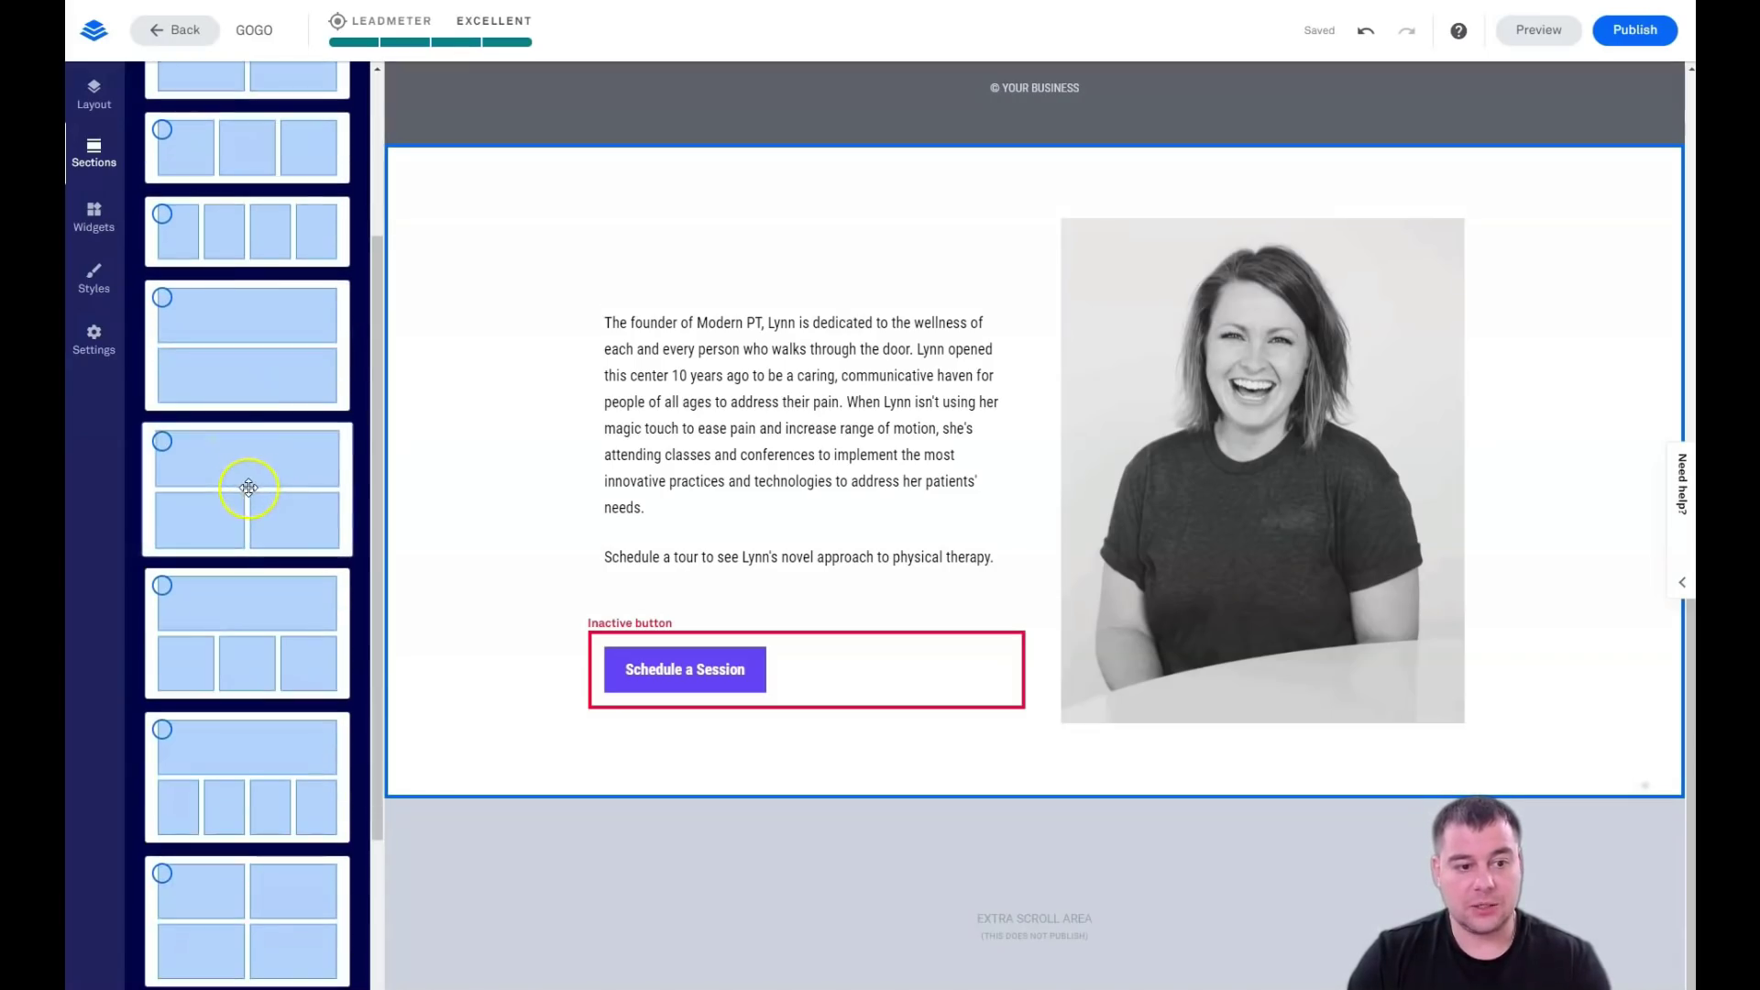
scroll(248, 486, down, 1)
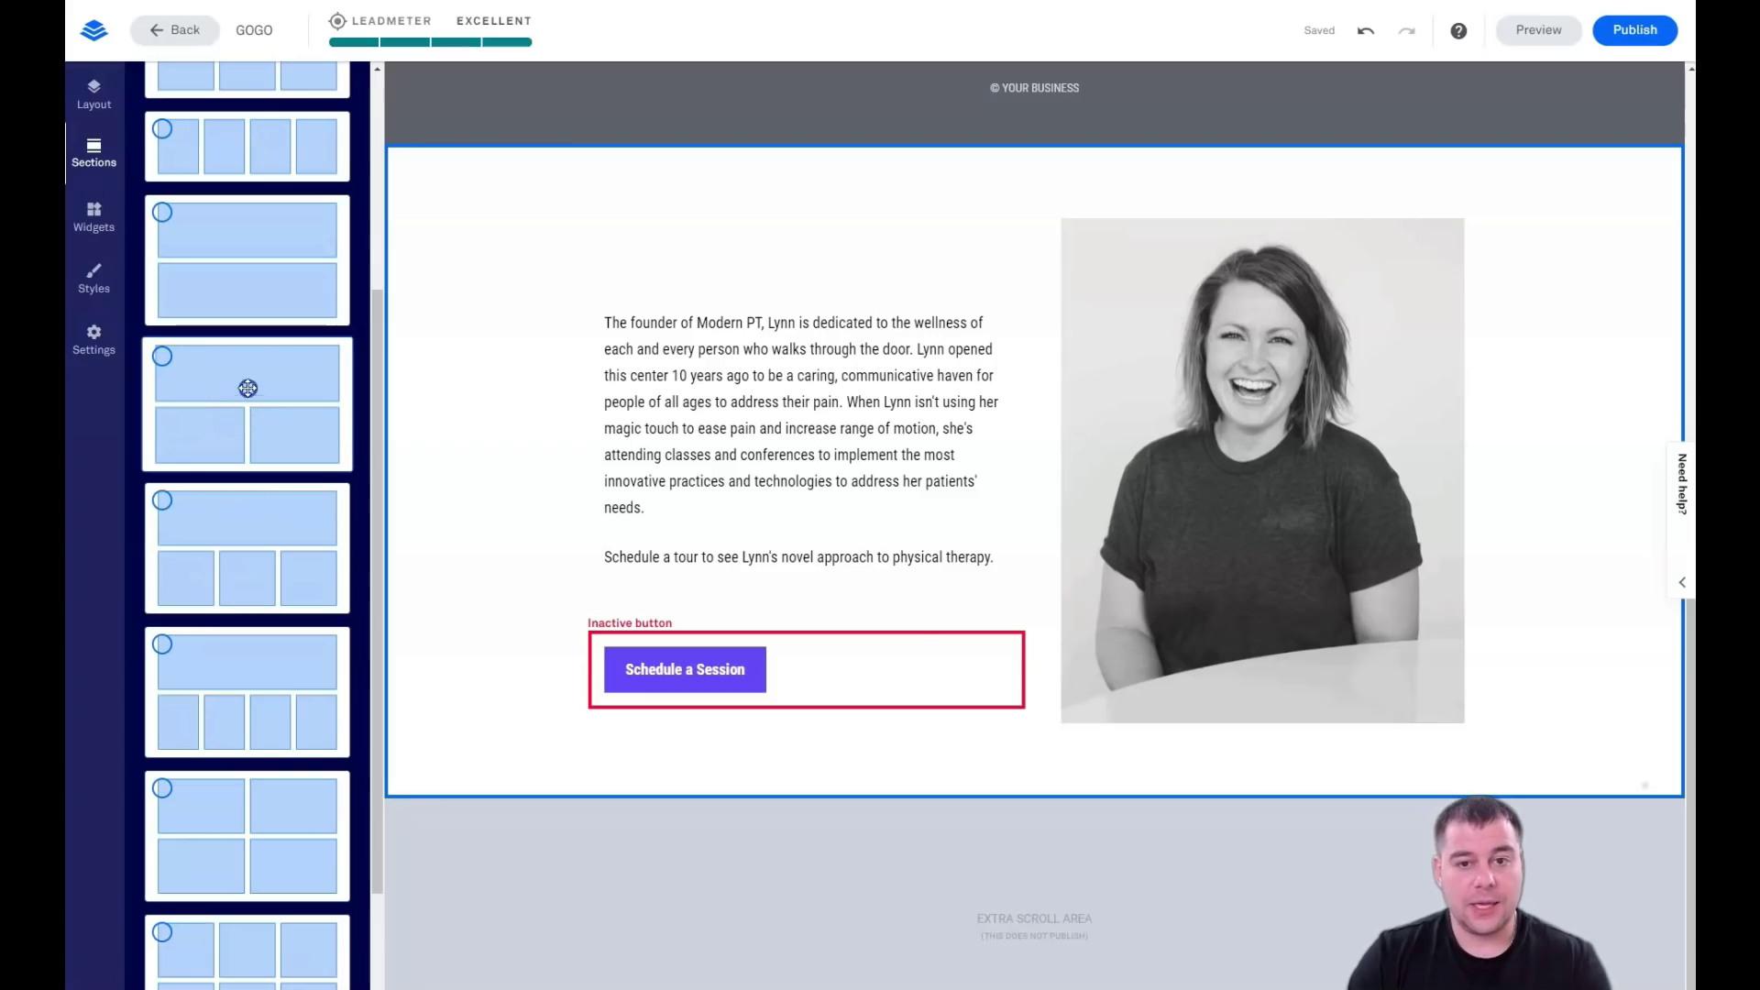
drag(248, 388, 1024, 170)
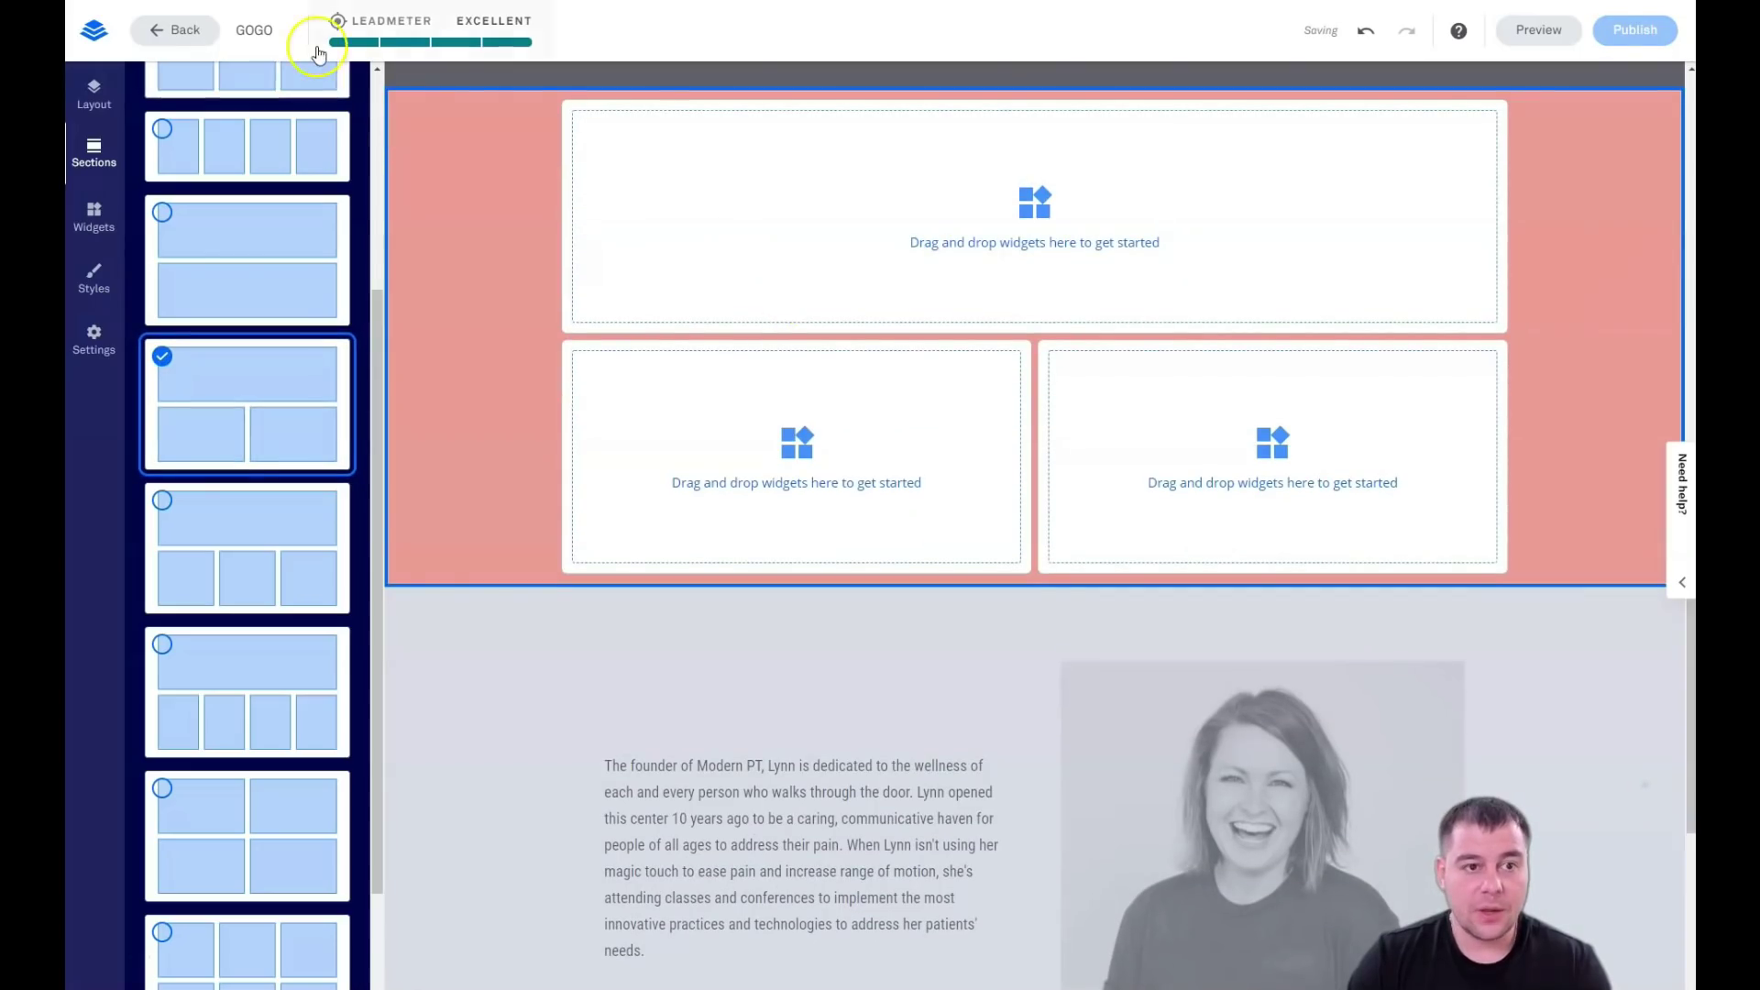
Delete the About 1 section and move the Footer below the Blank 1 section in the page layout
click(90, 106)
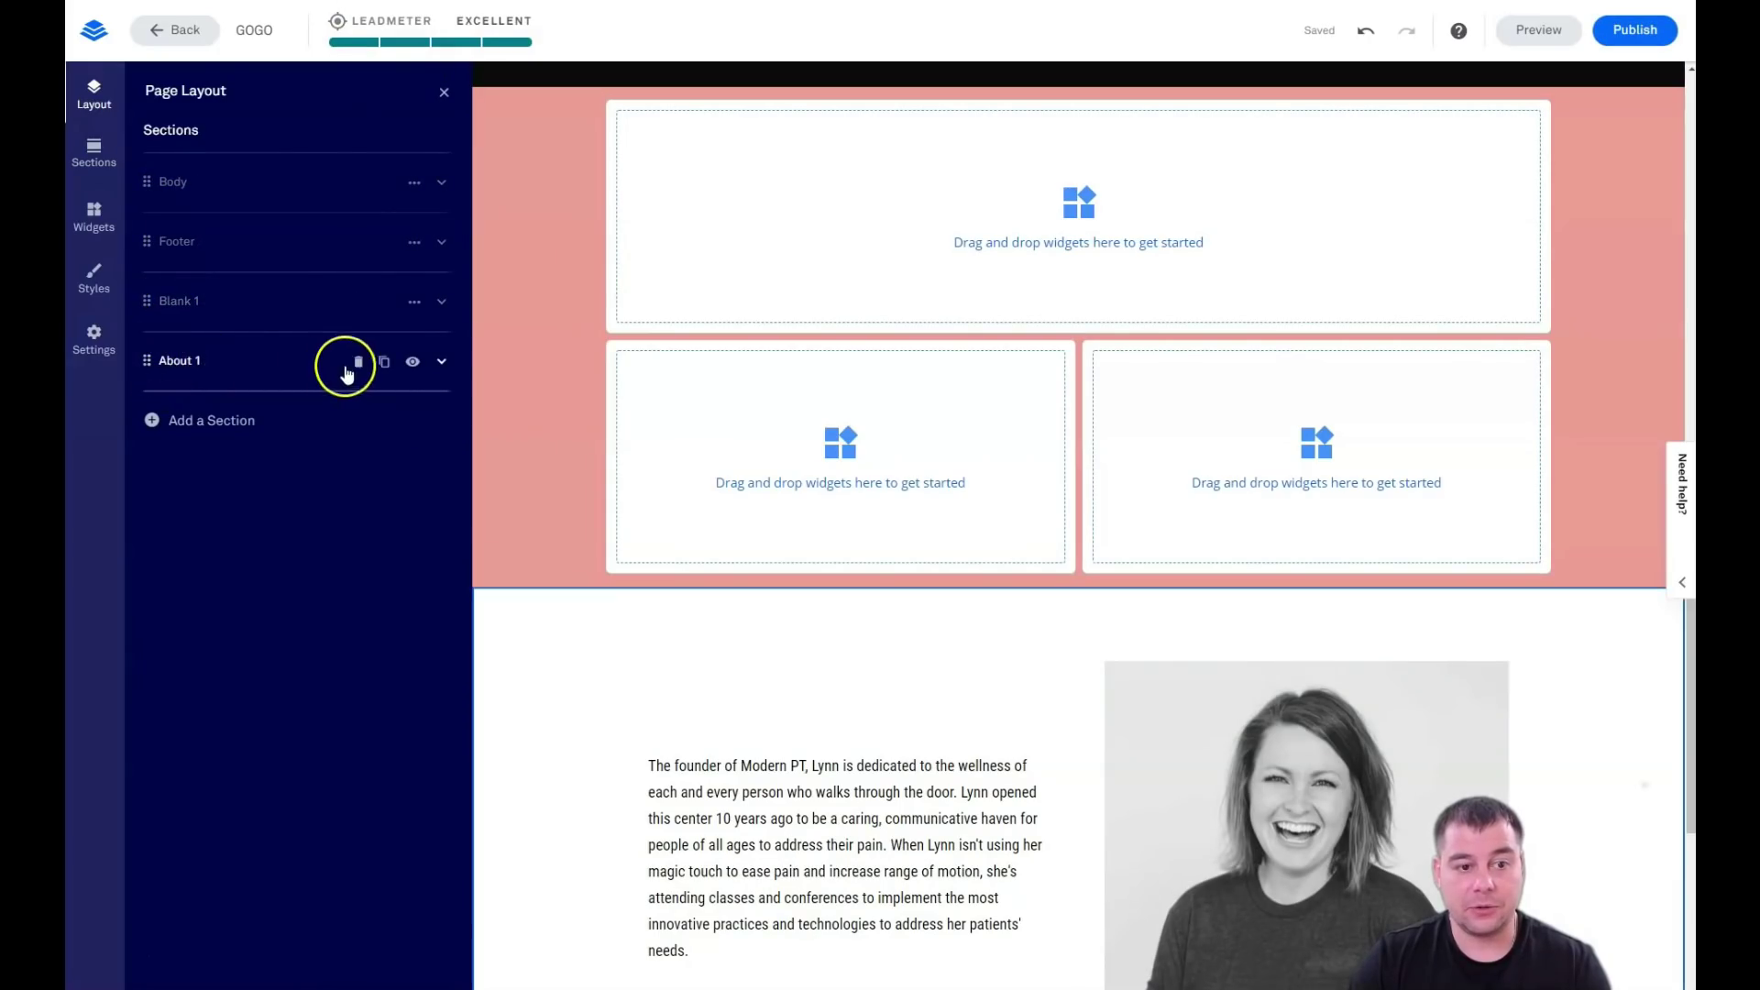
click(348, 369)
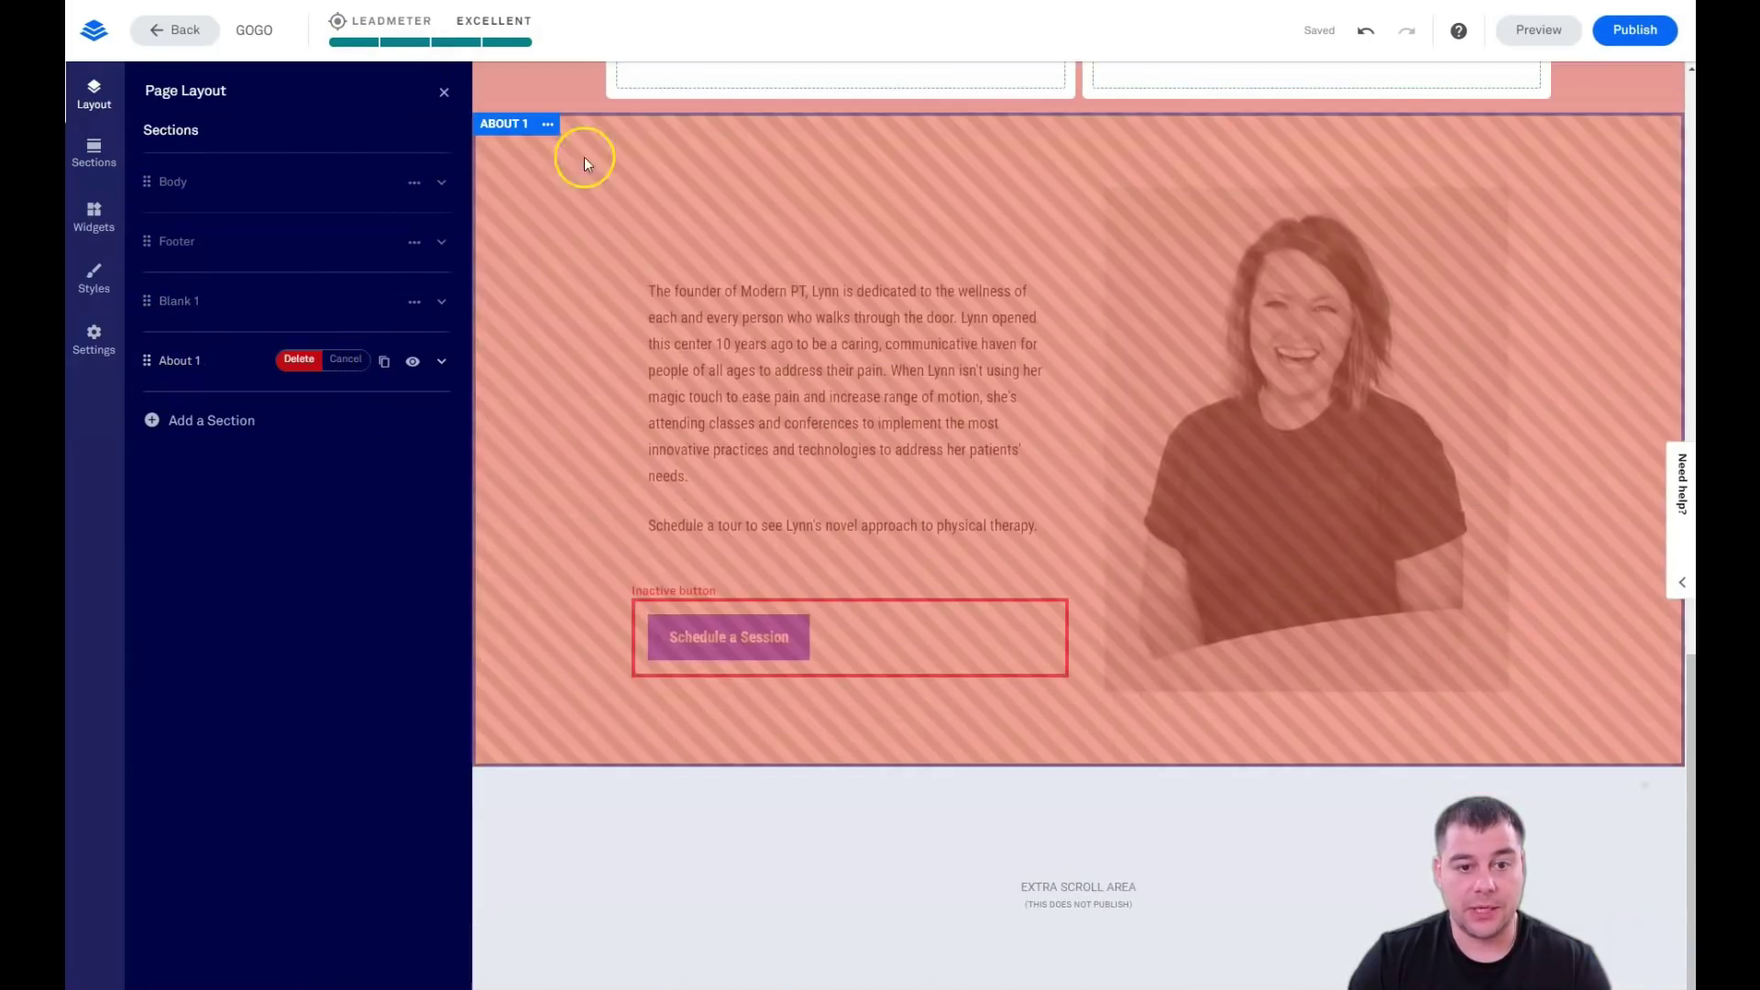
click(299, 361)
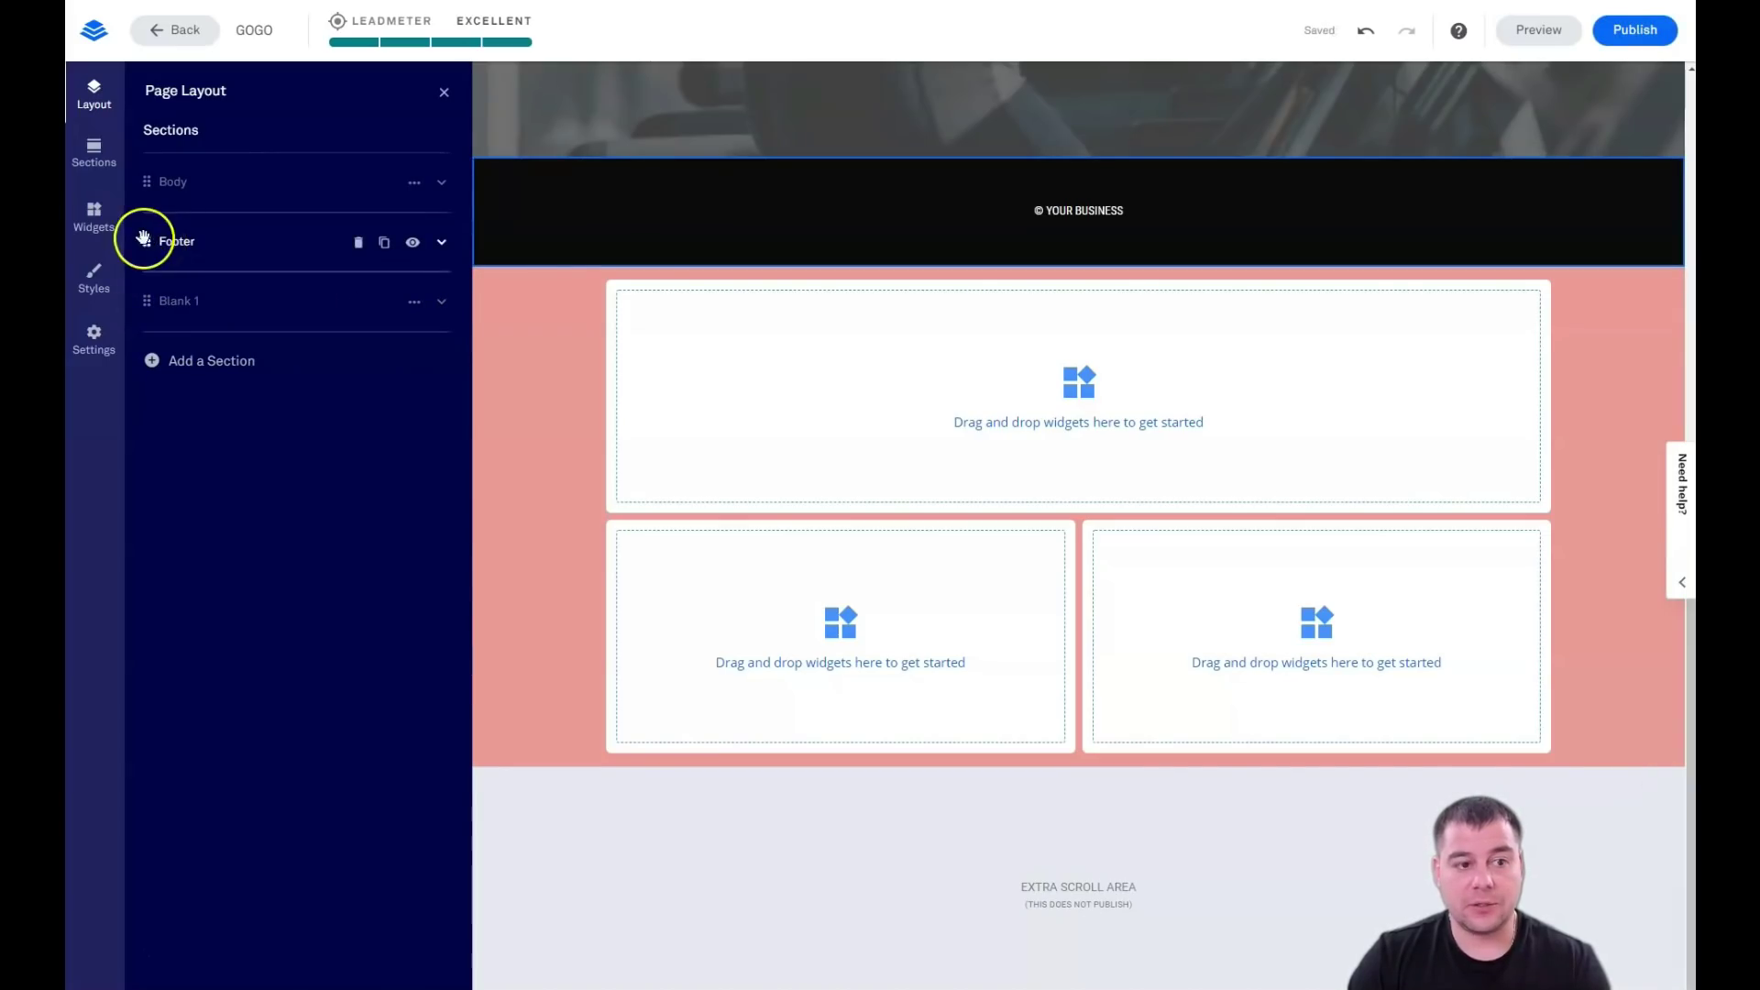
drag(146, 243, 147, 316)
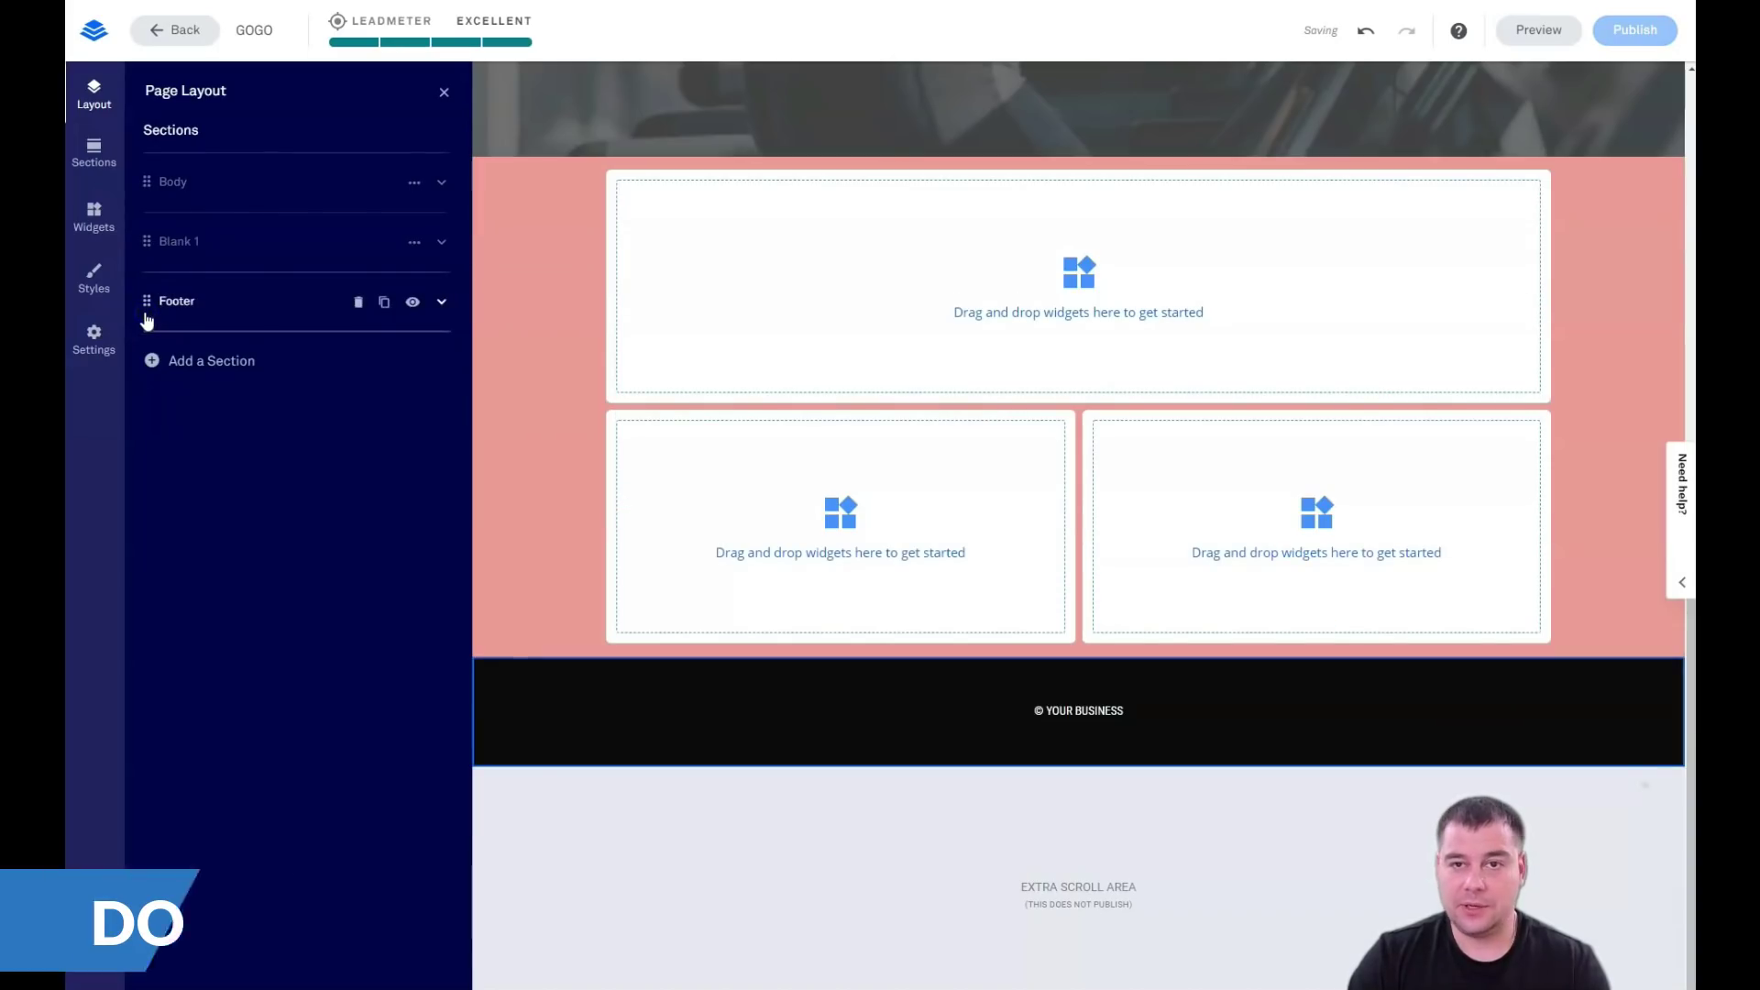
click(446, 94)
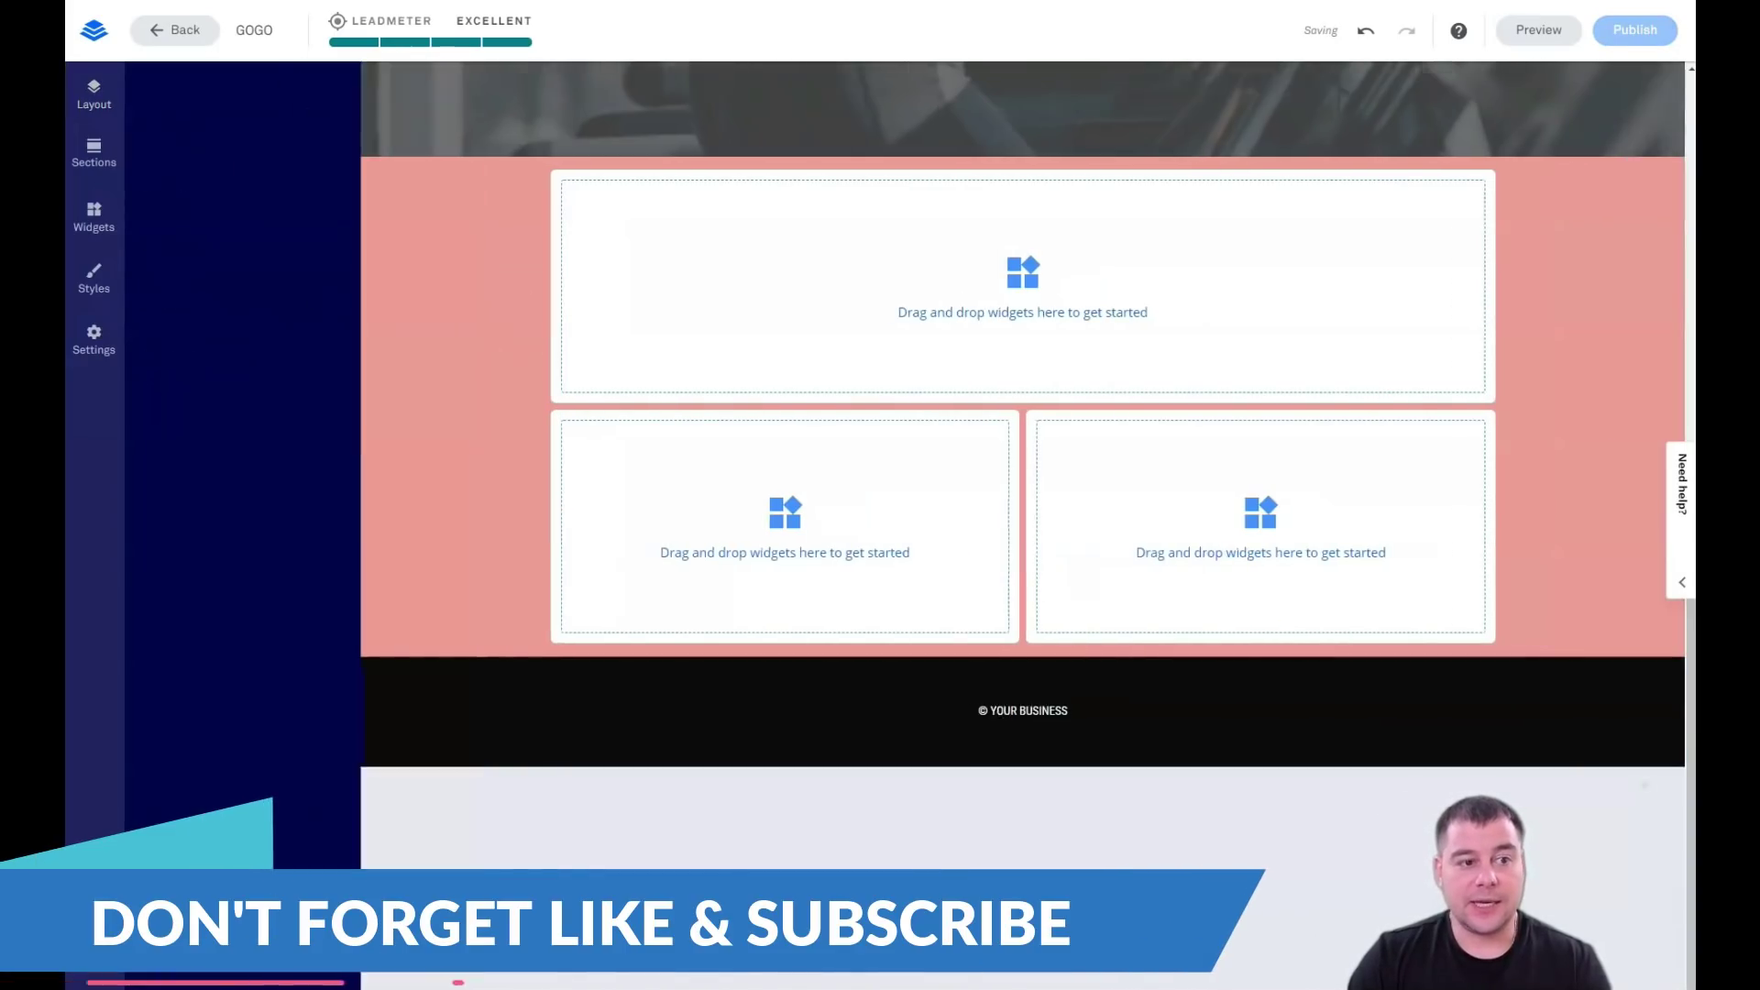
Add a Text widget to the full-width column of the Blank 1 section and replace its placeholder with BIG TEXT
click(94, 220)
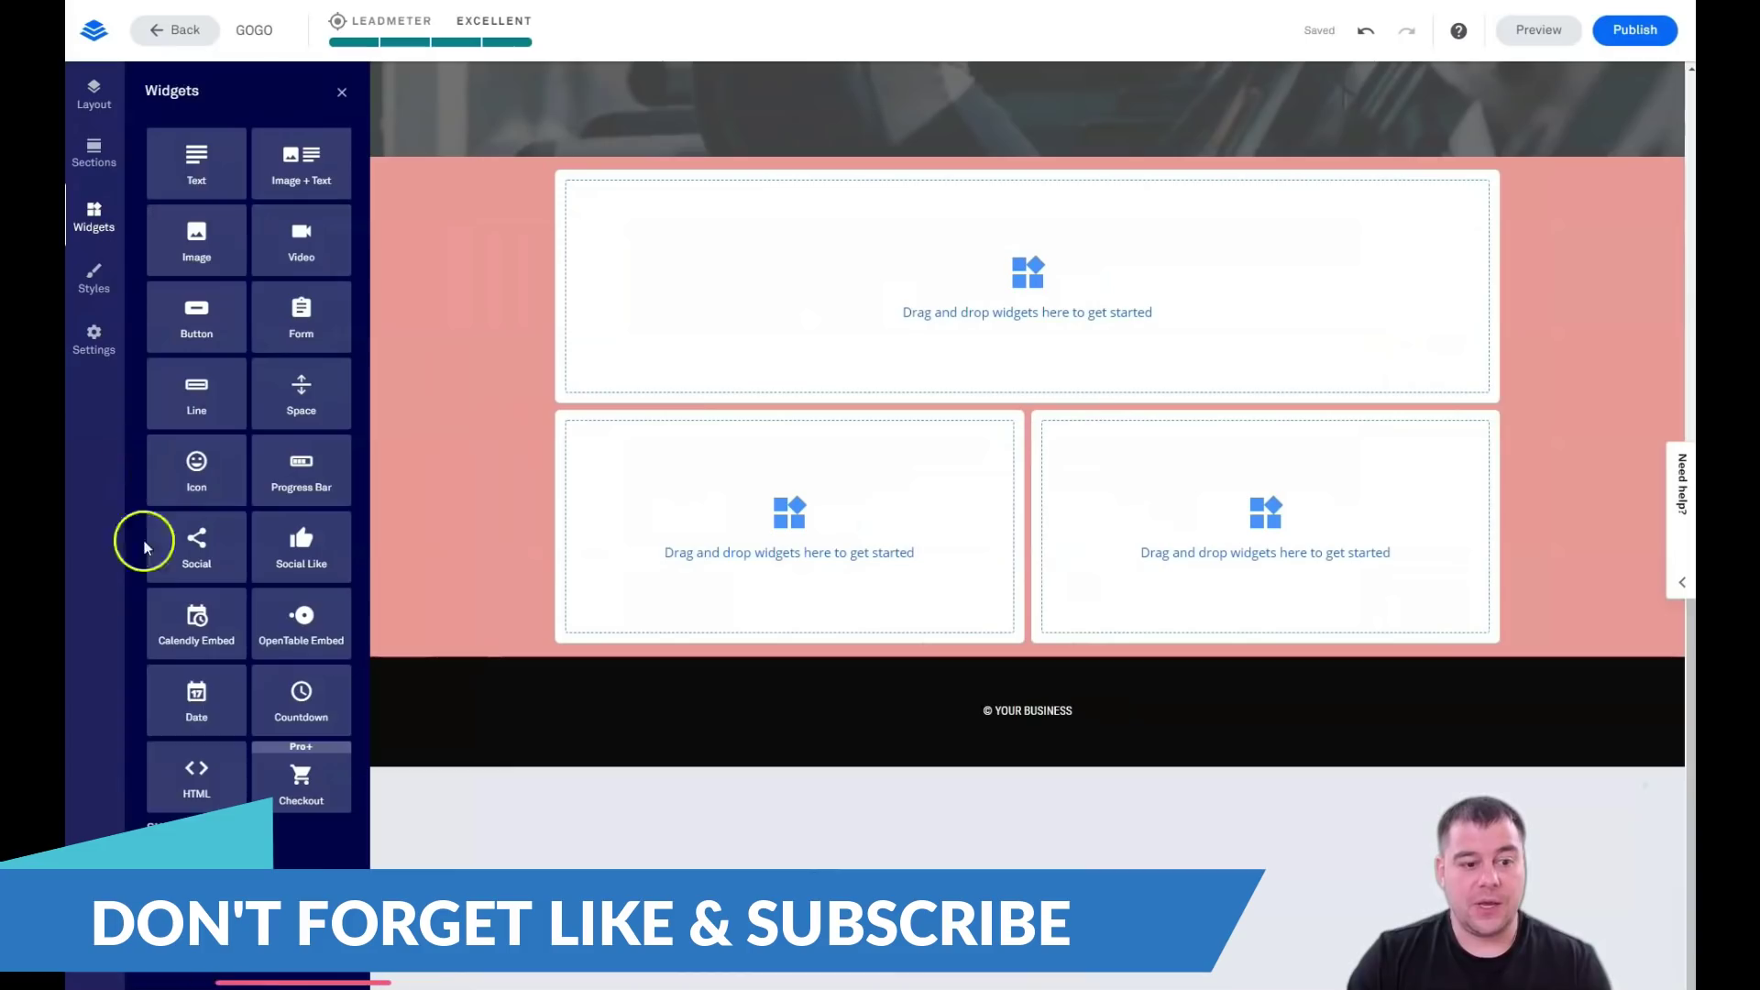
click(174, 820)
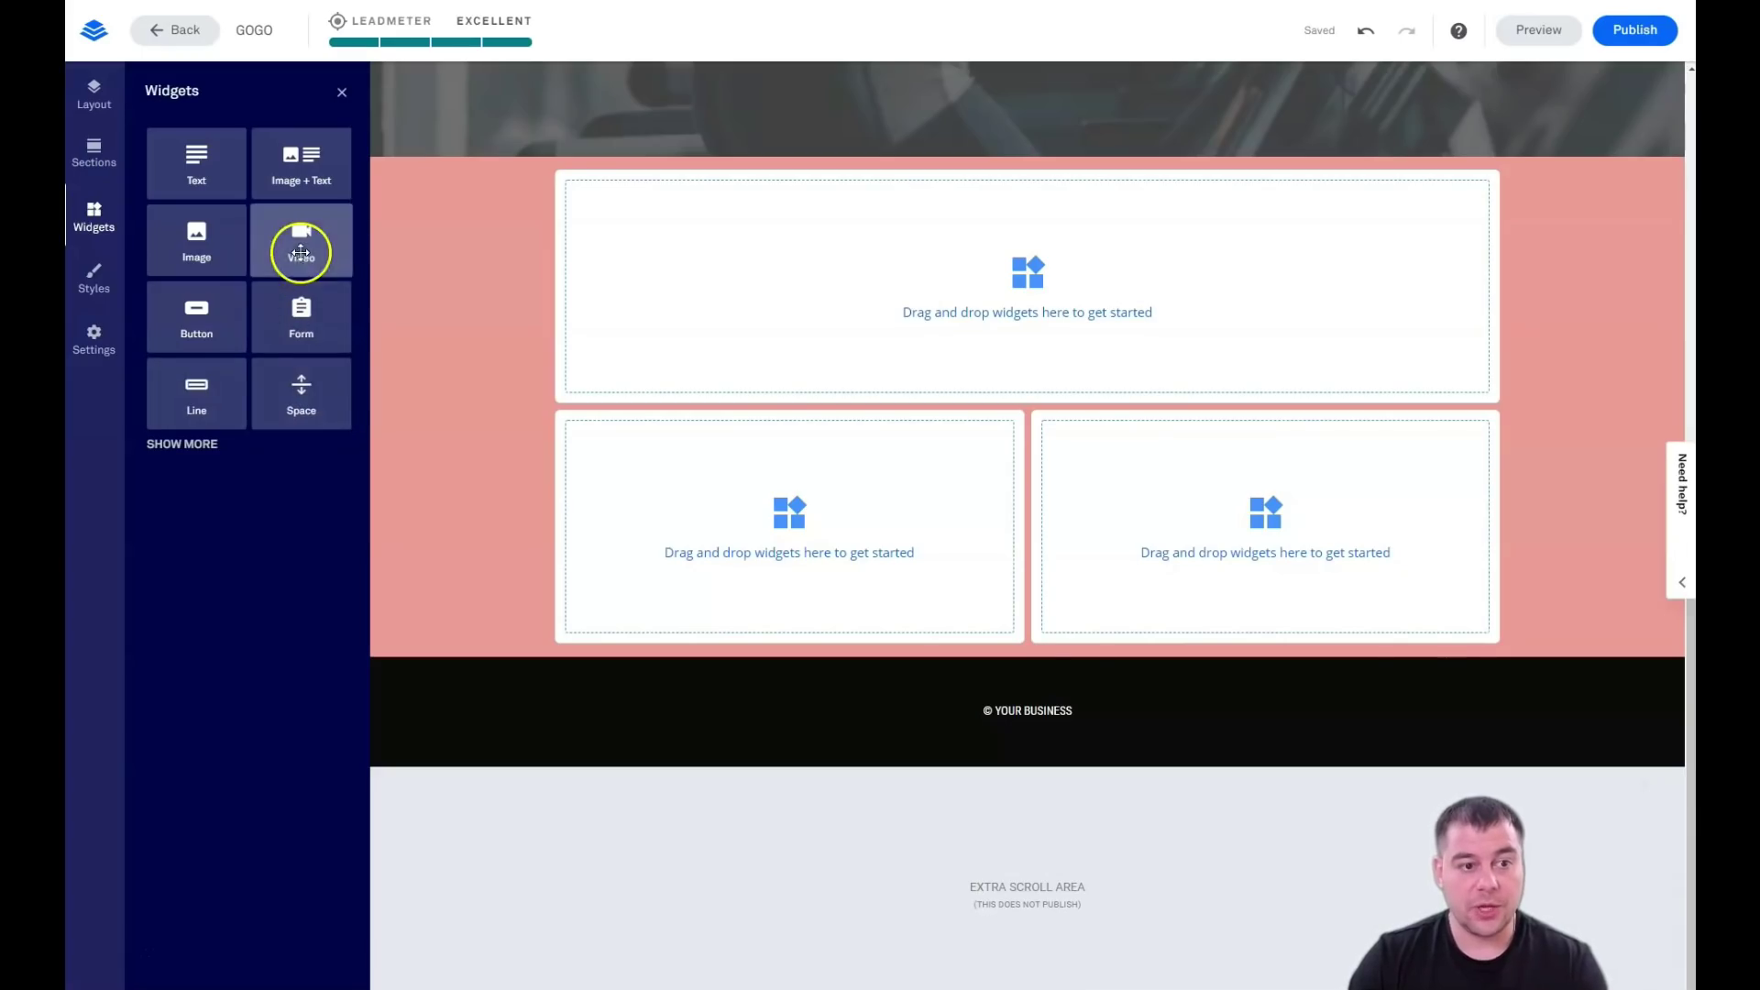
drag(190, 160, 1027, 266)
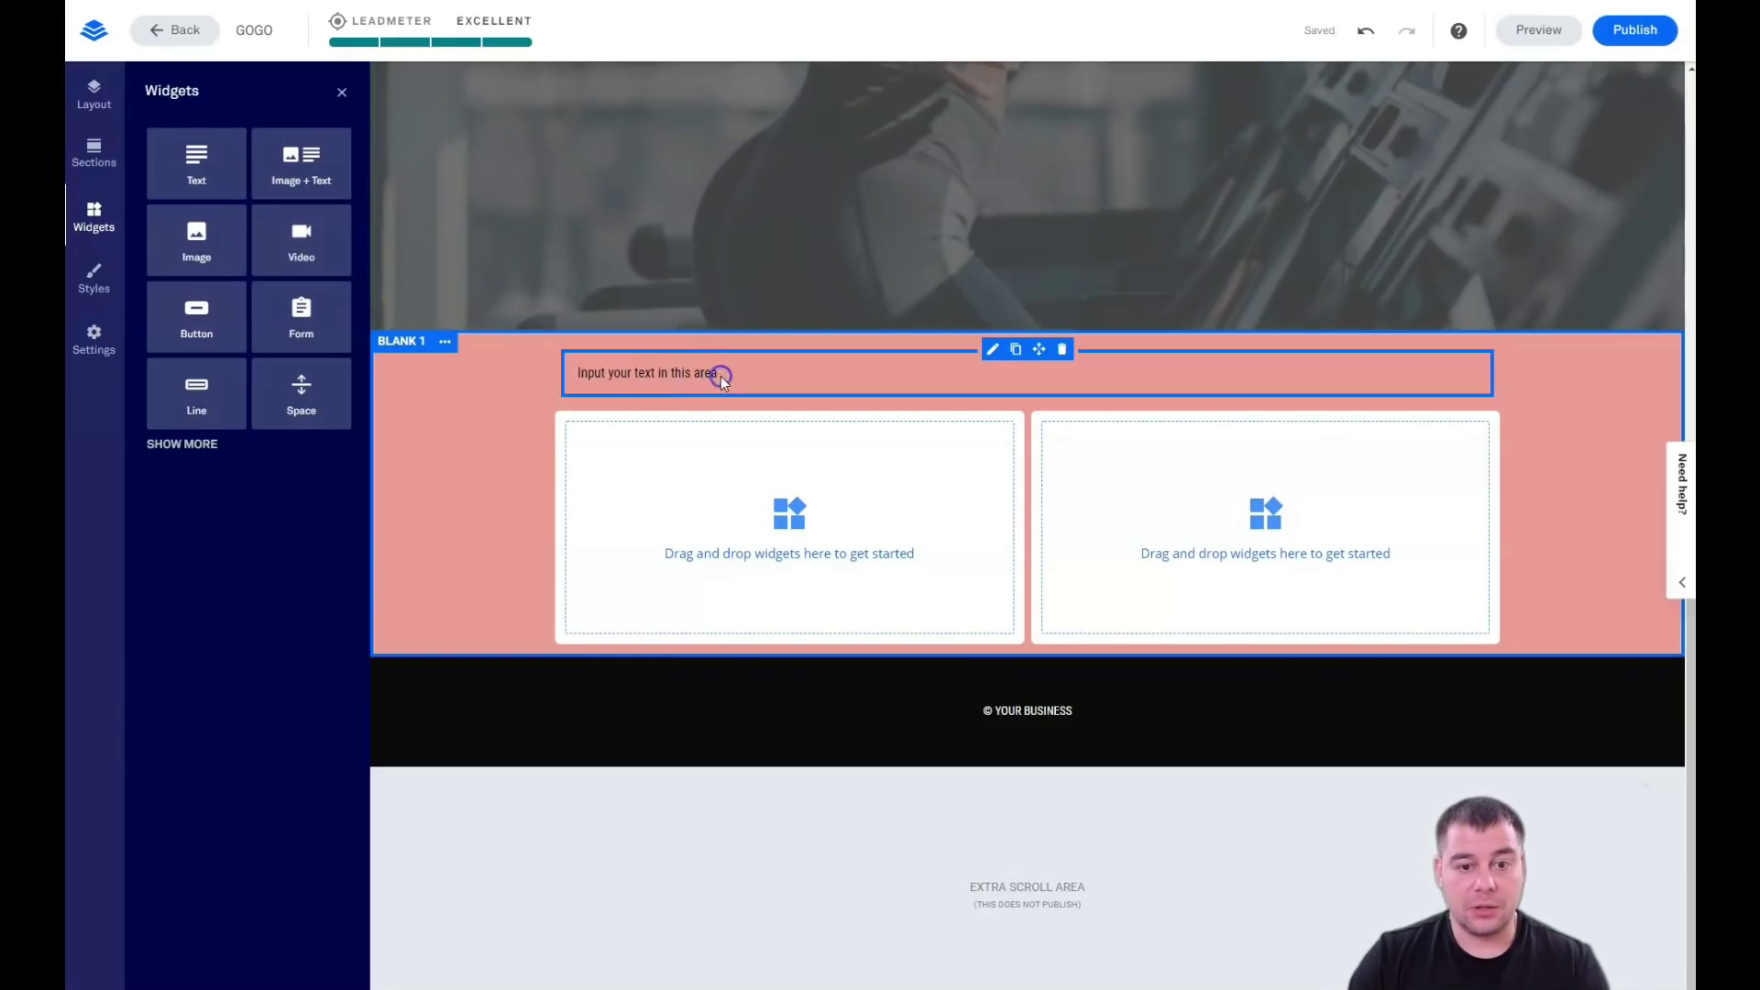
drag(726, 378, 572, 369)
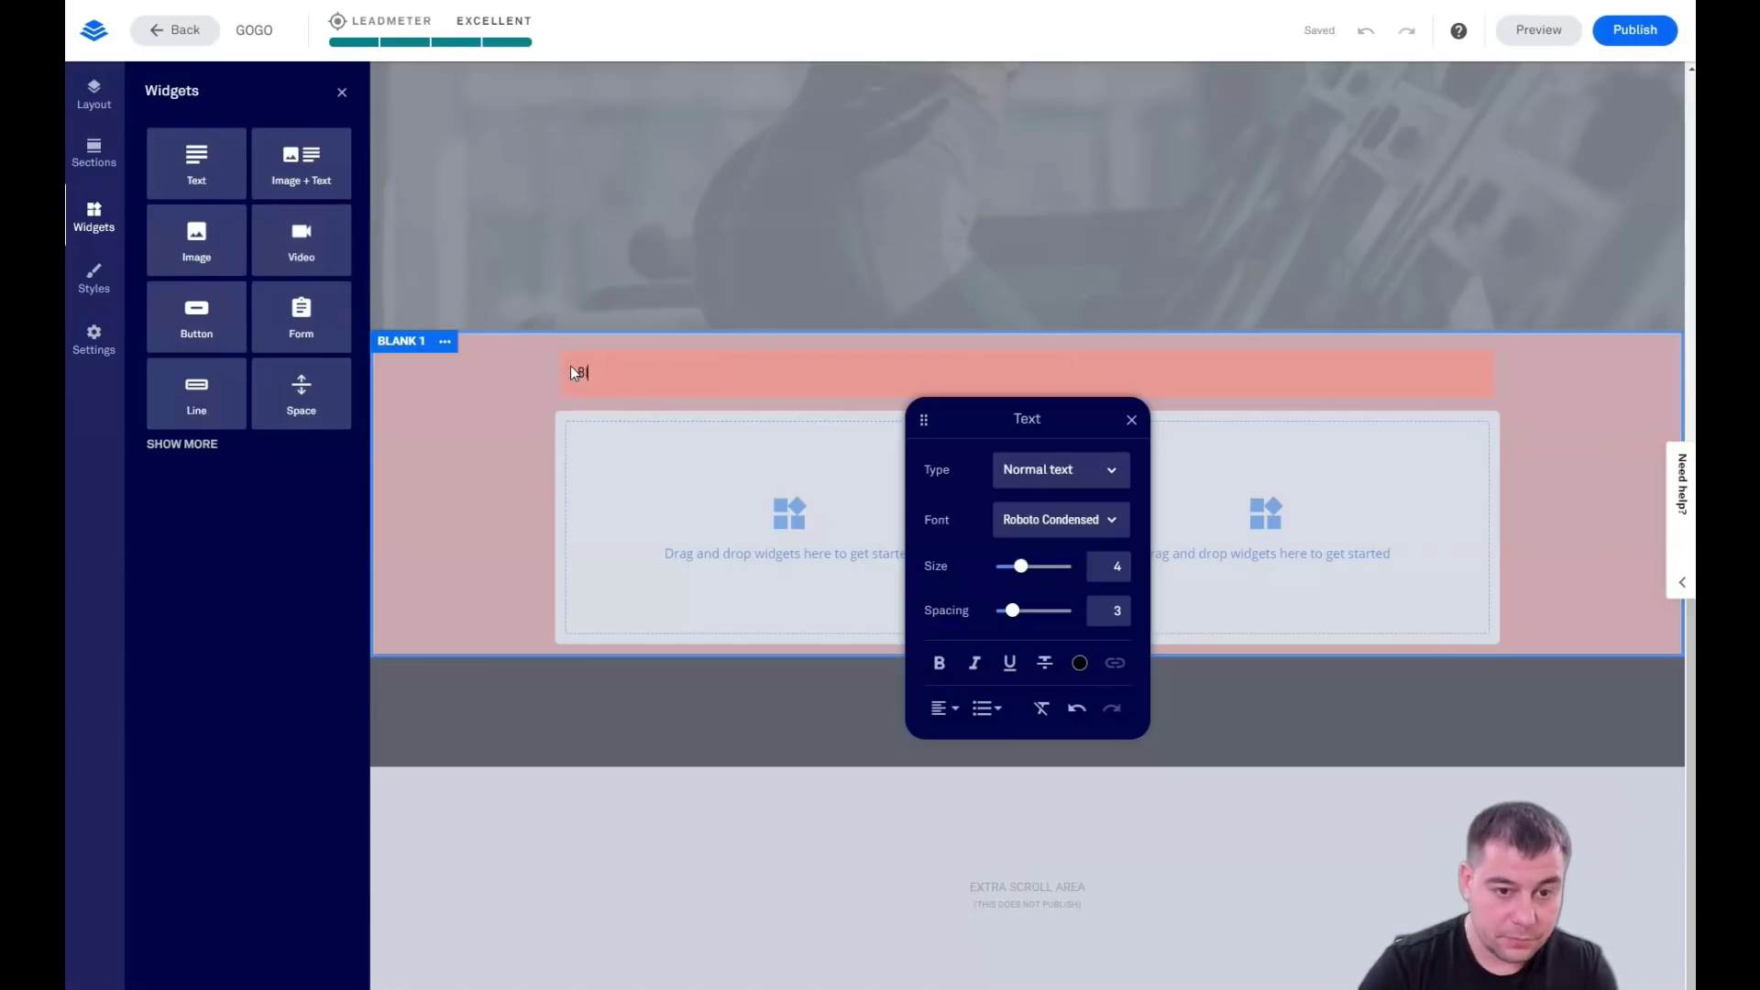
text(BIG TEXT)
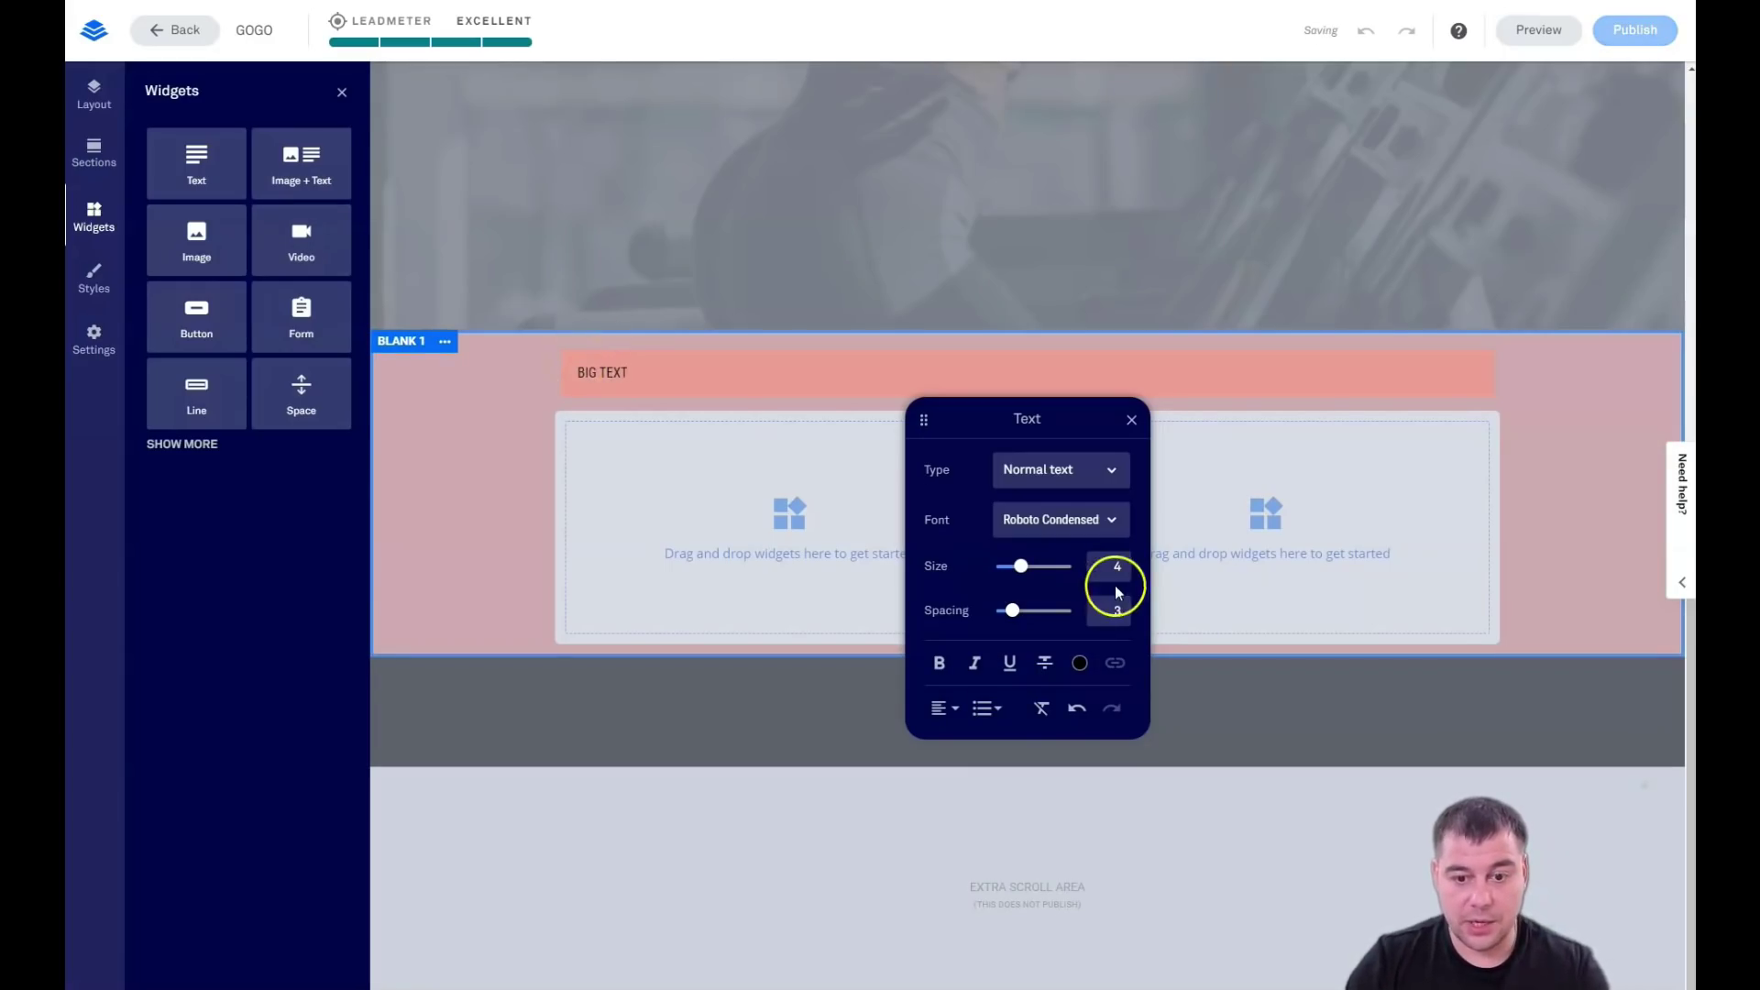
Set the BIG TEXT widget to spacing 5, size 9 and the Jumbo text type
click(1026, 611)
drag(1021, 568, 1061, 568)
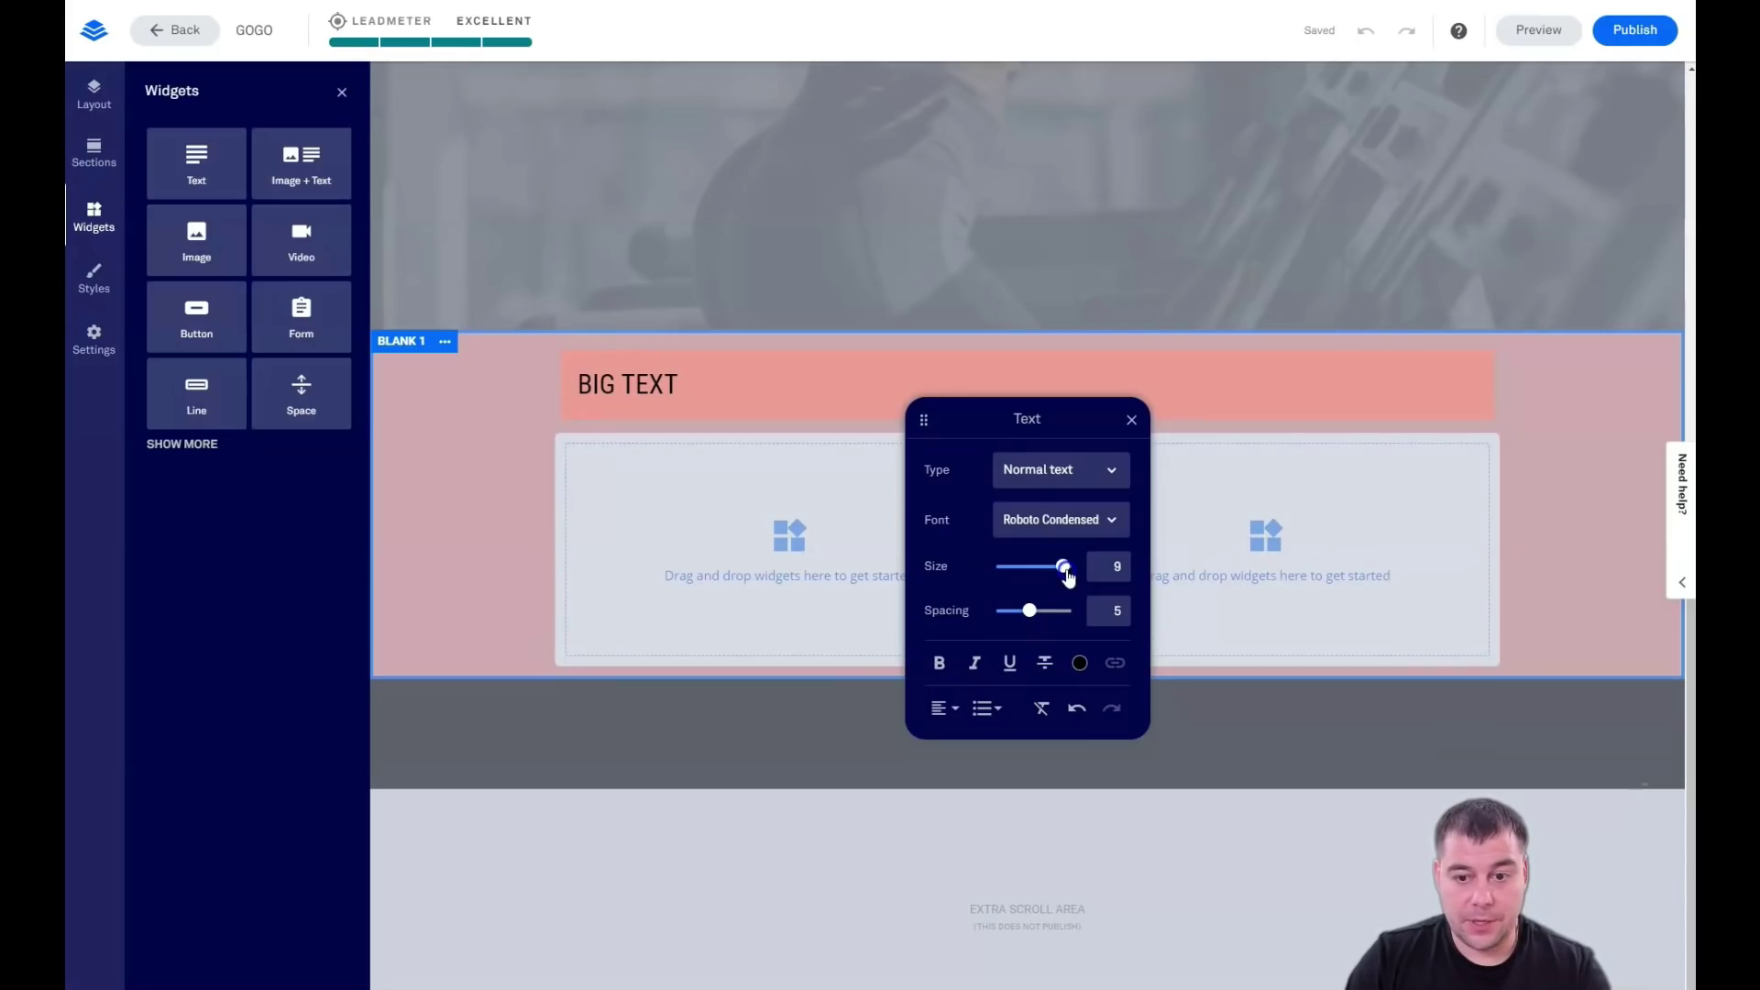
click(1116, 468)
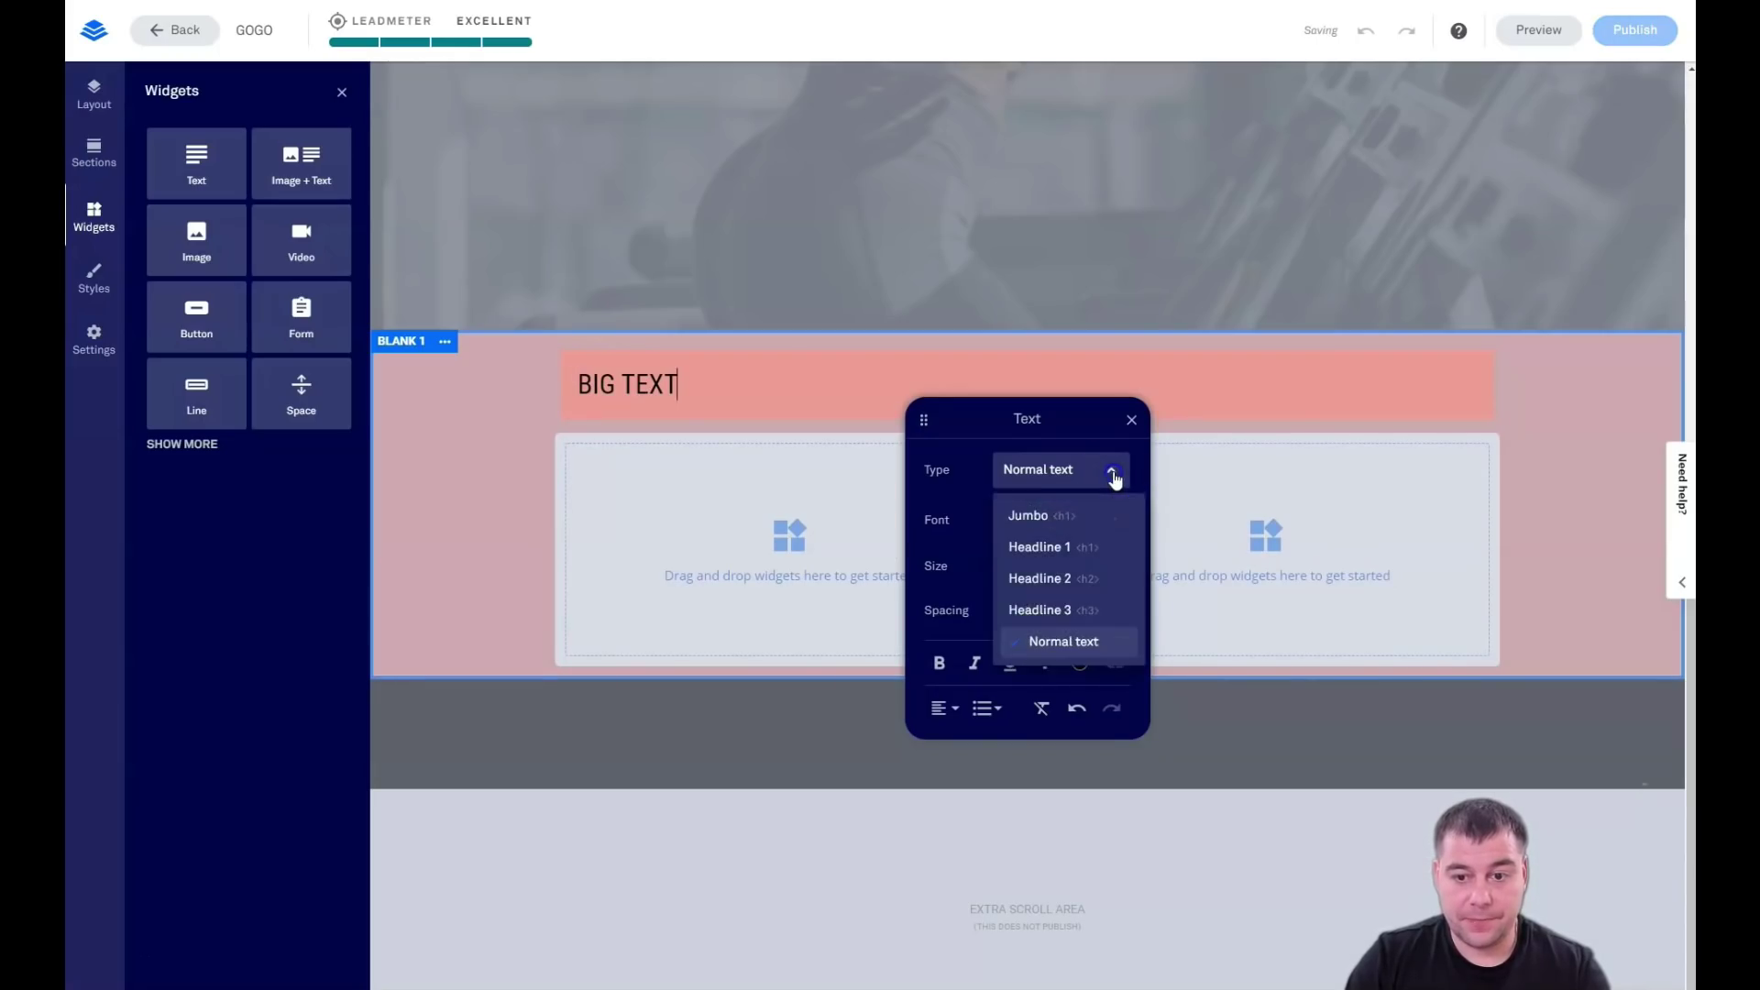
click(1074, 516)
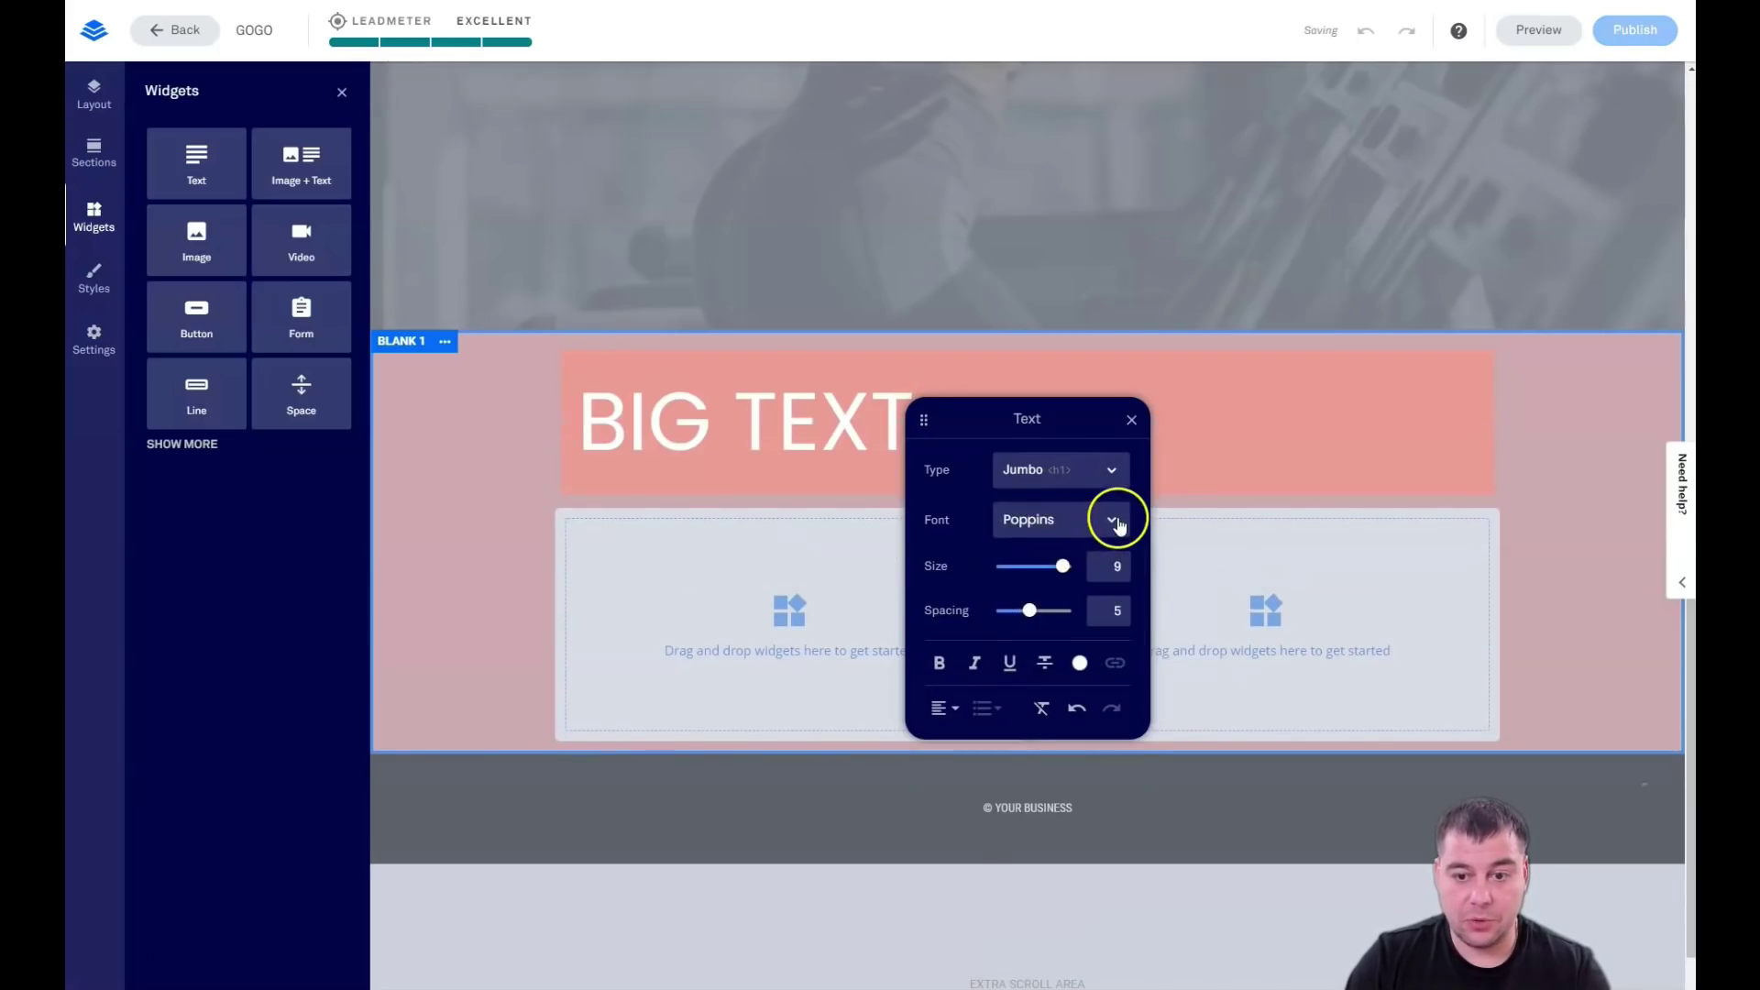
Try the Nunito font on the BIG TEXT heading and settle on Open Sans Condensed for the whole text
click(1113, 516)
click(1028, 583)
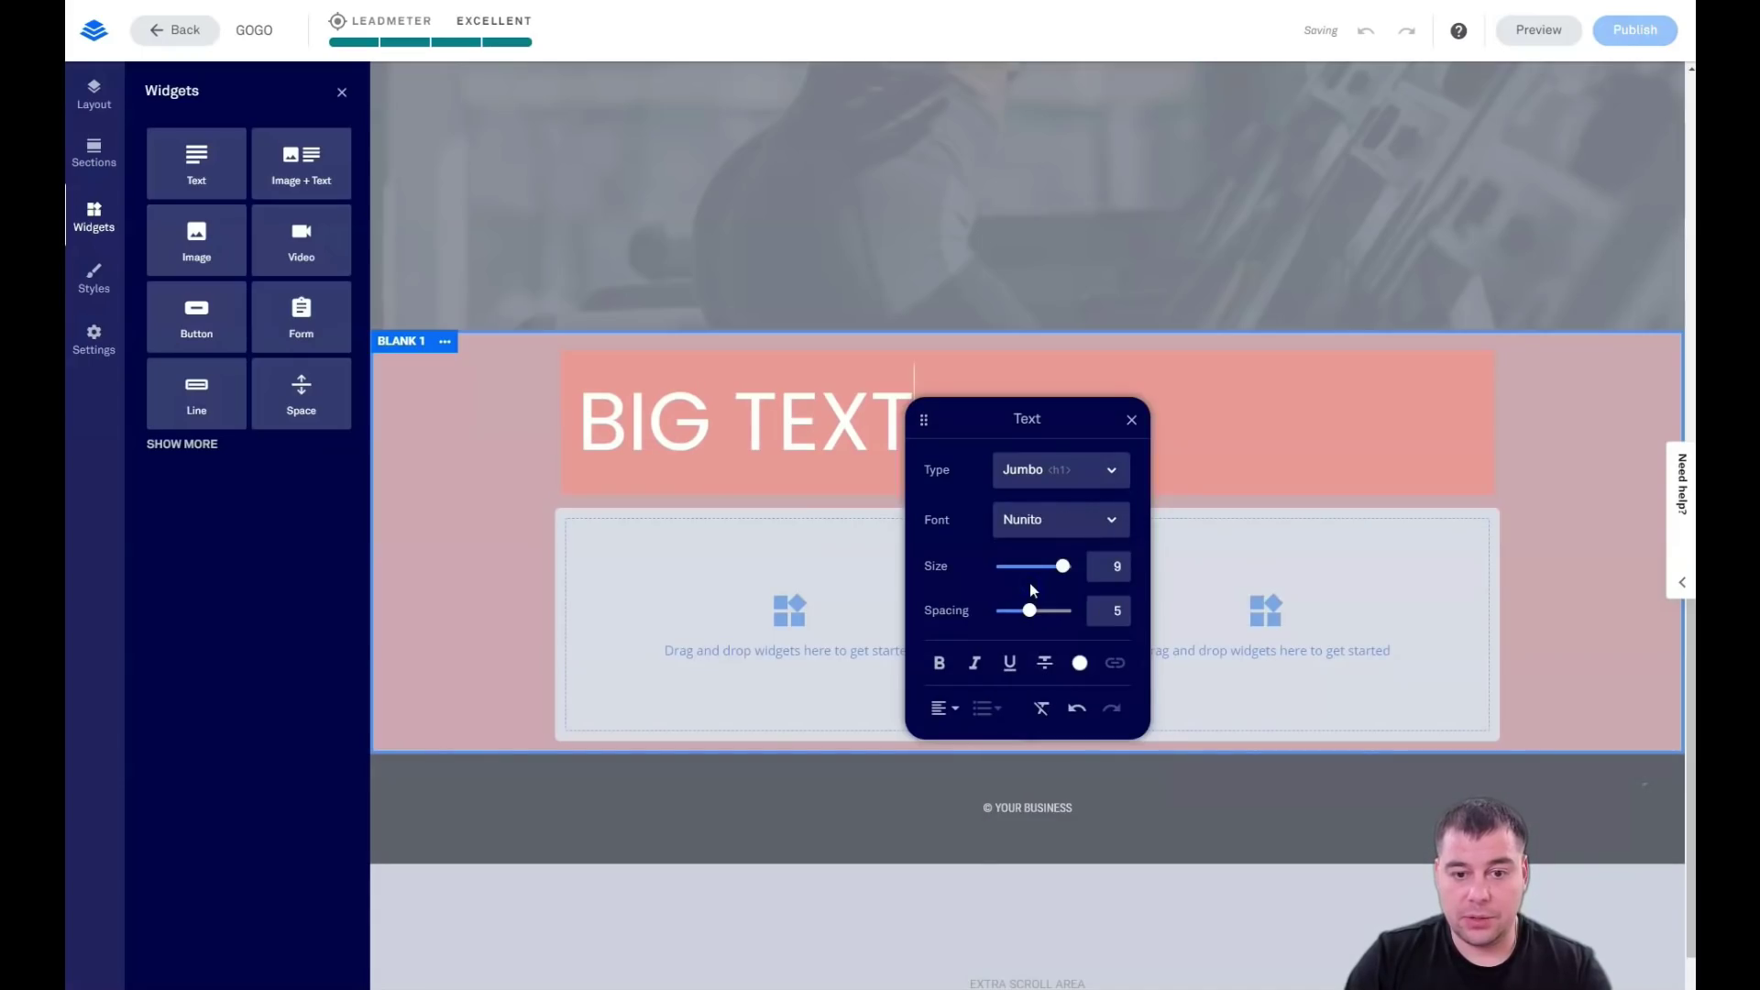
drag(585, 424, 914, 431)
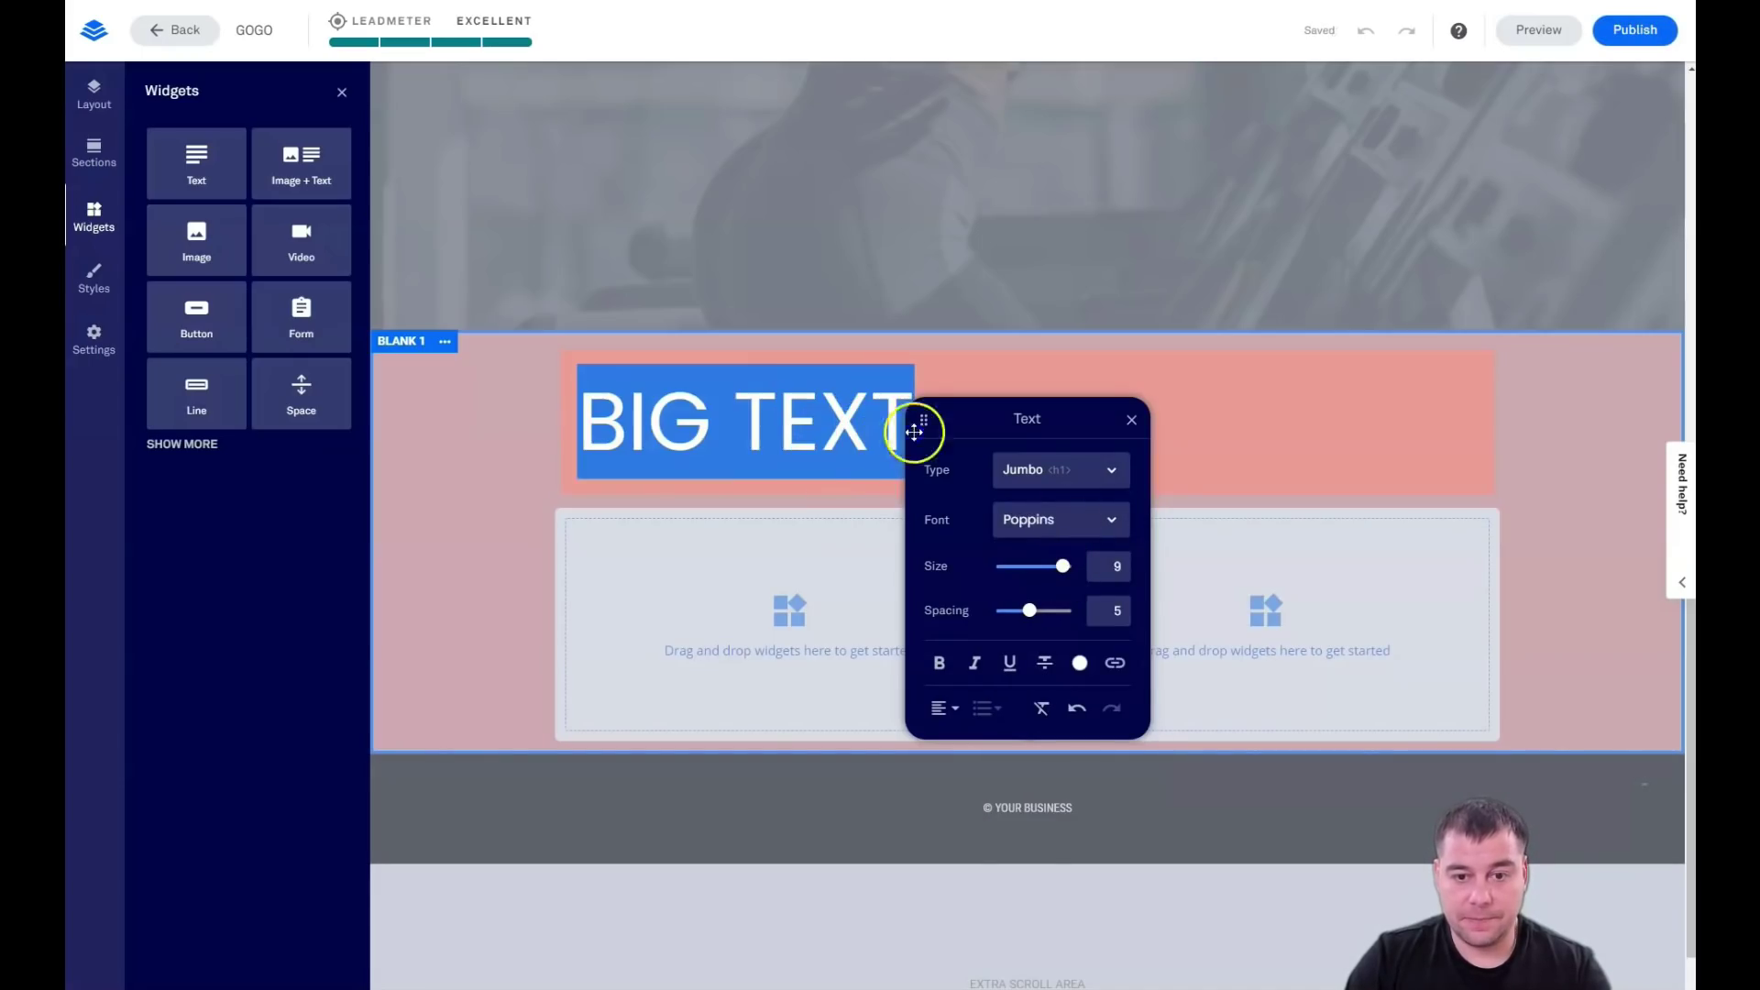
click(1107, 521)
click(1045, 587)
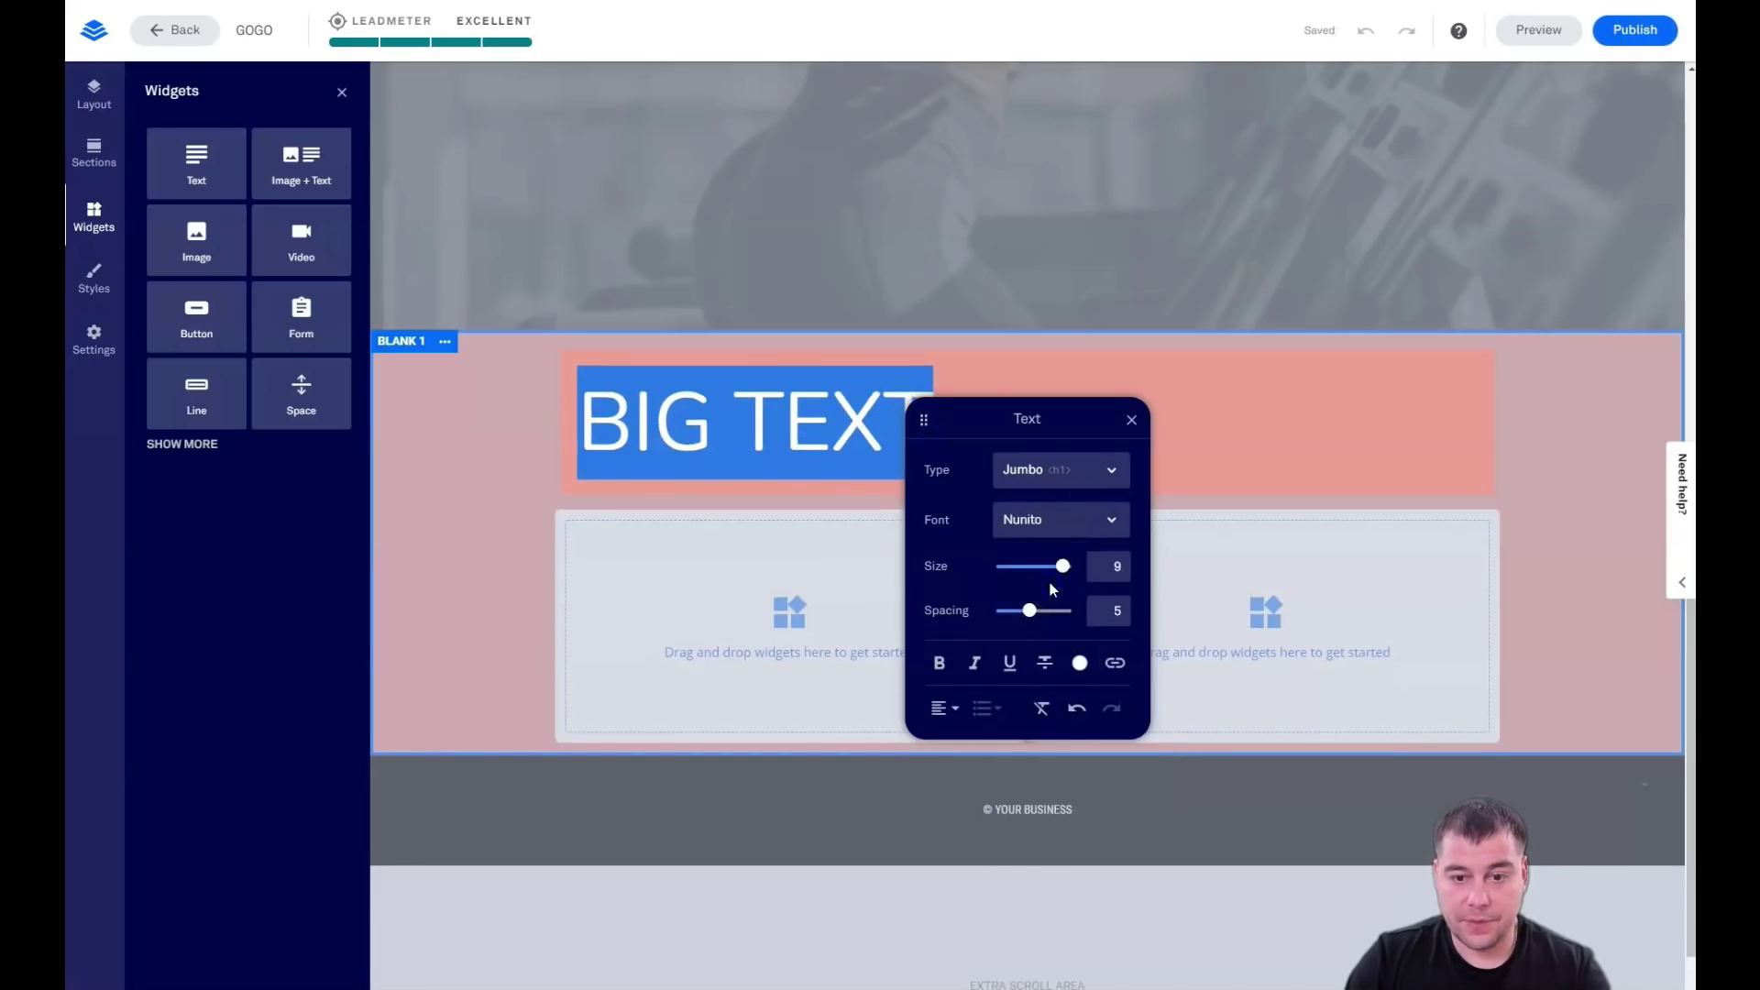
click(1110, 525)
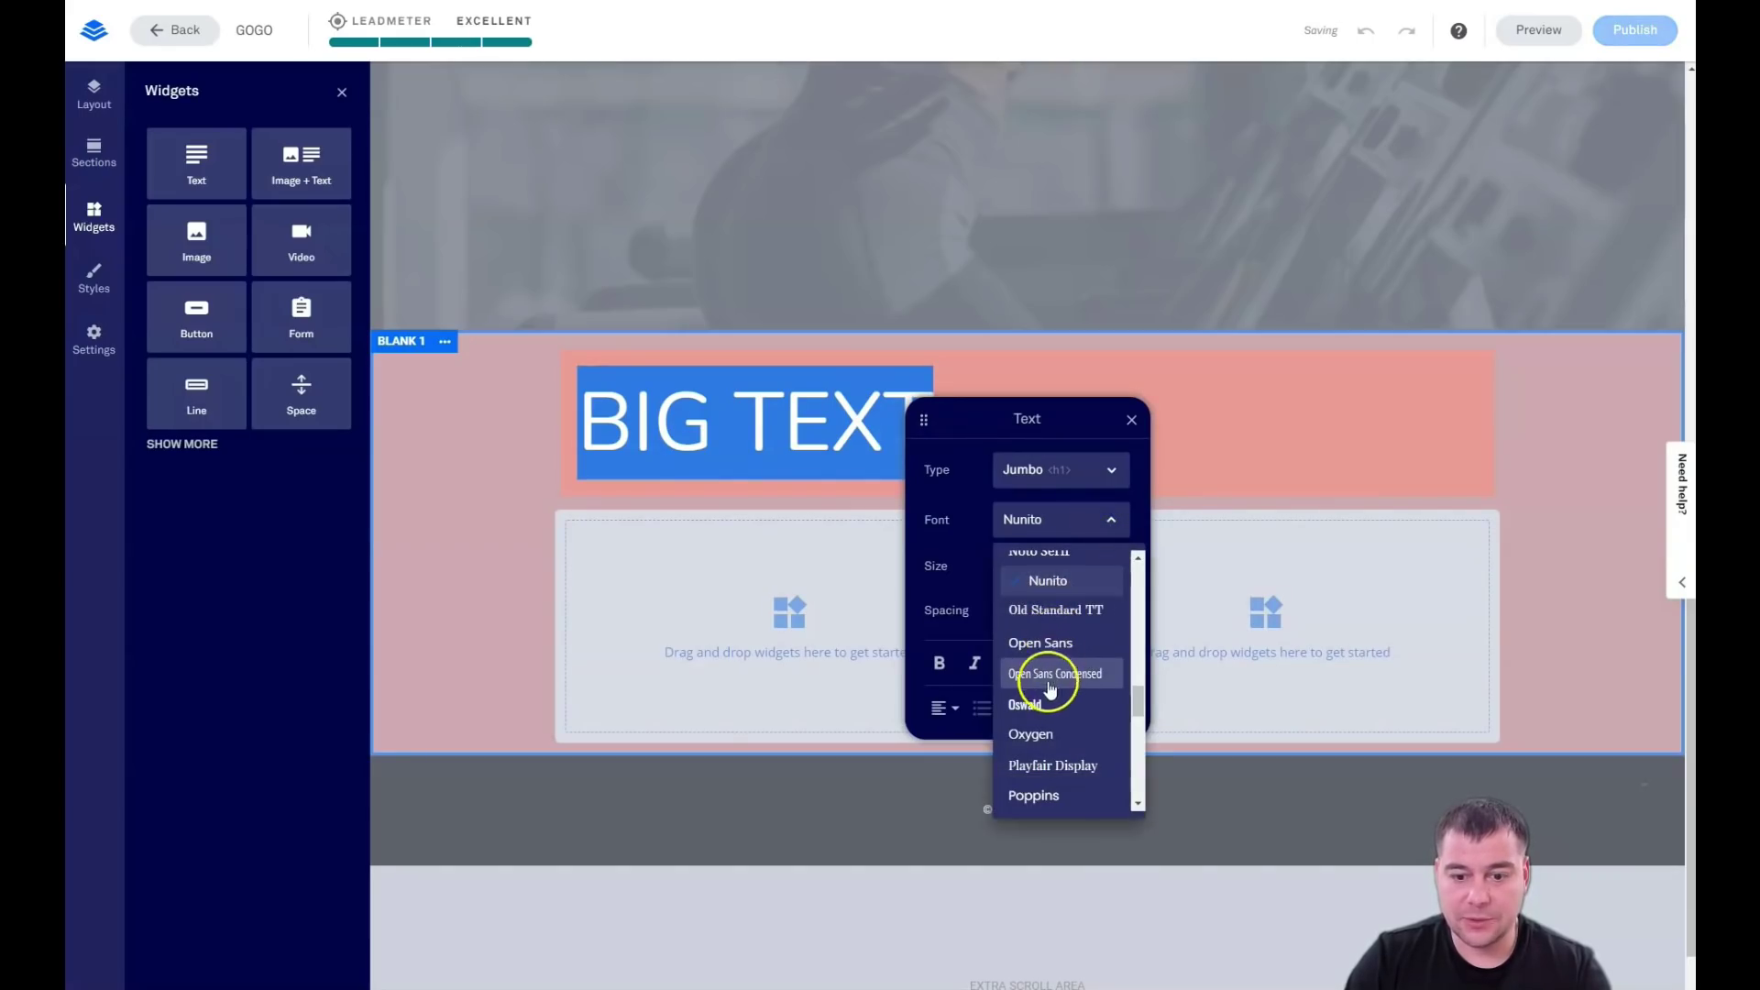
click(1043, 677)
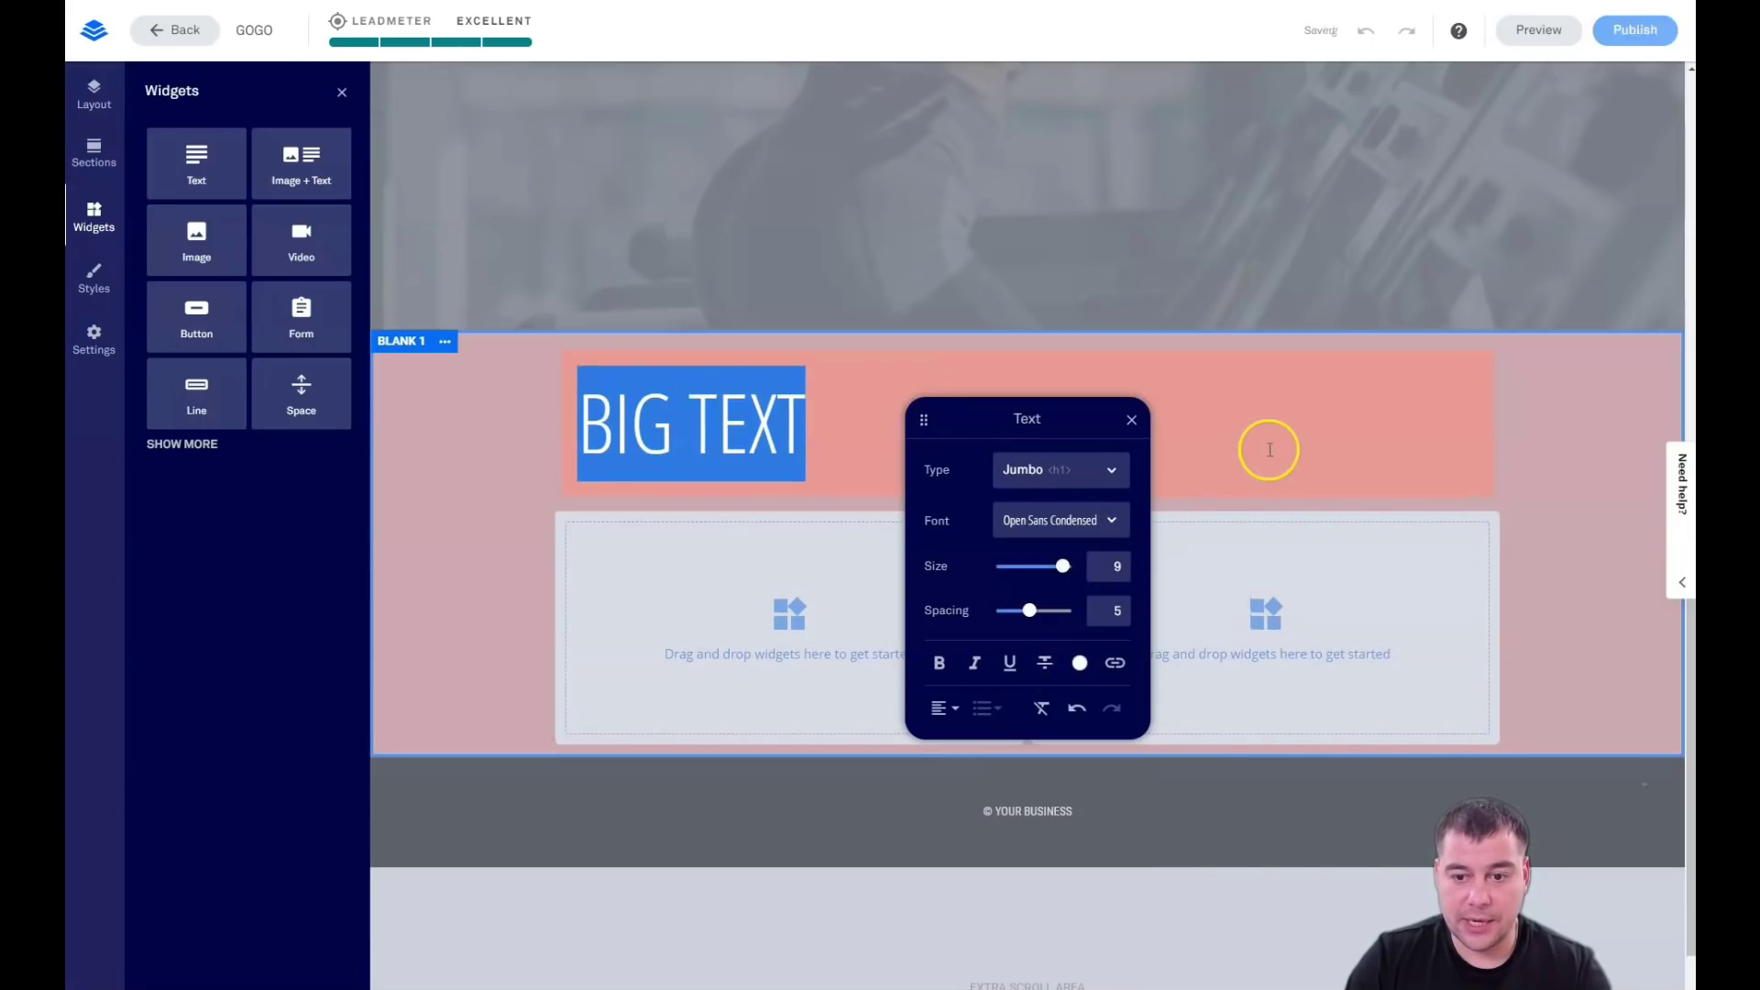
Centre the BIG TEXT heading in its column and close the text settings
click(942, 708)
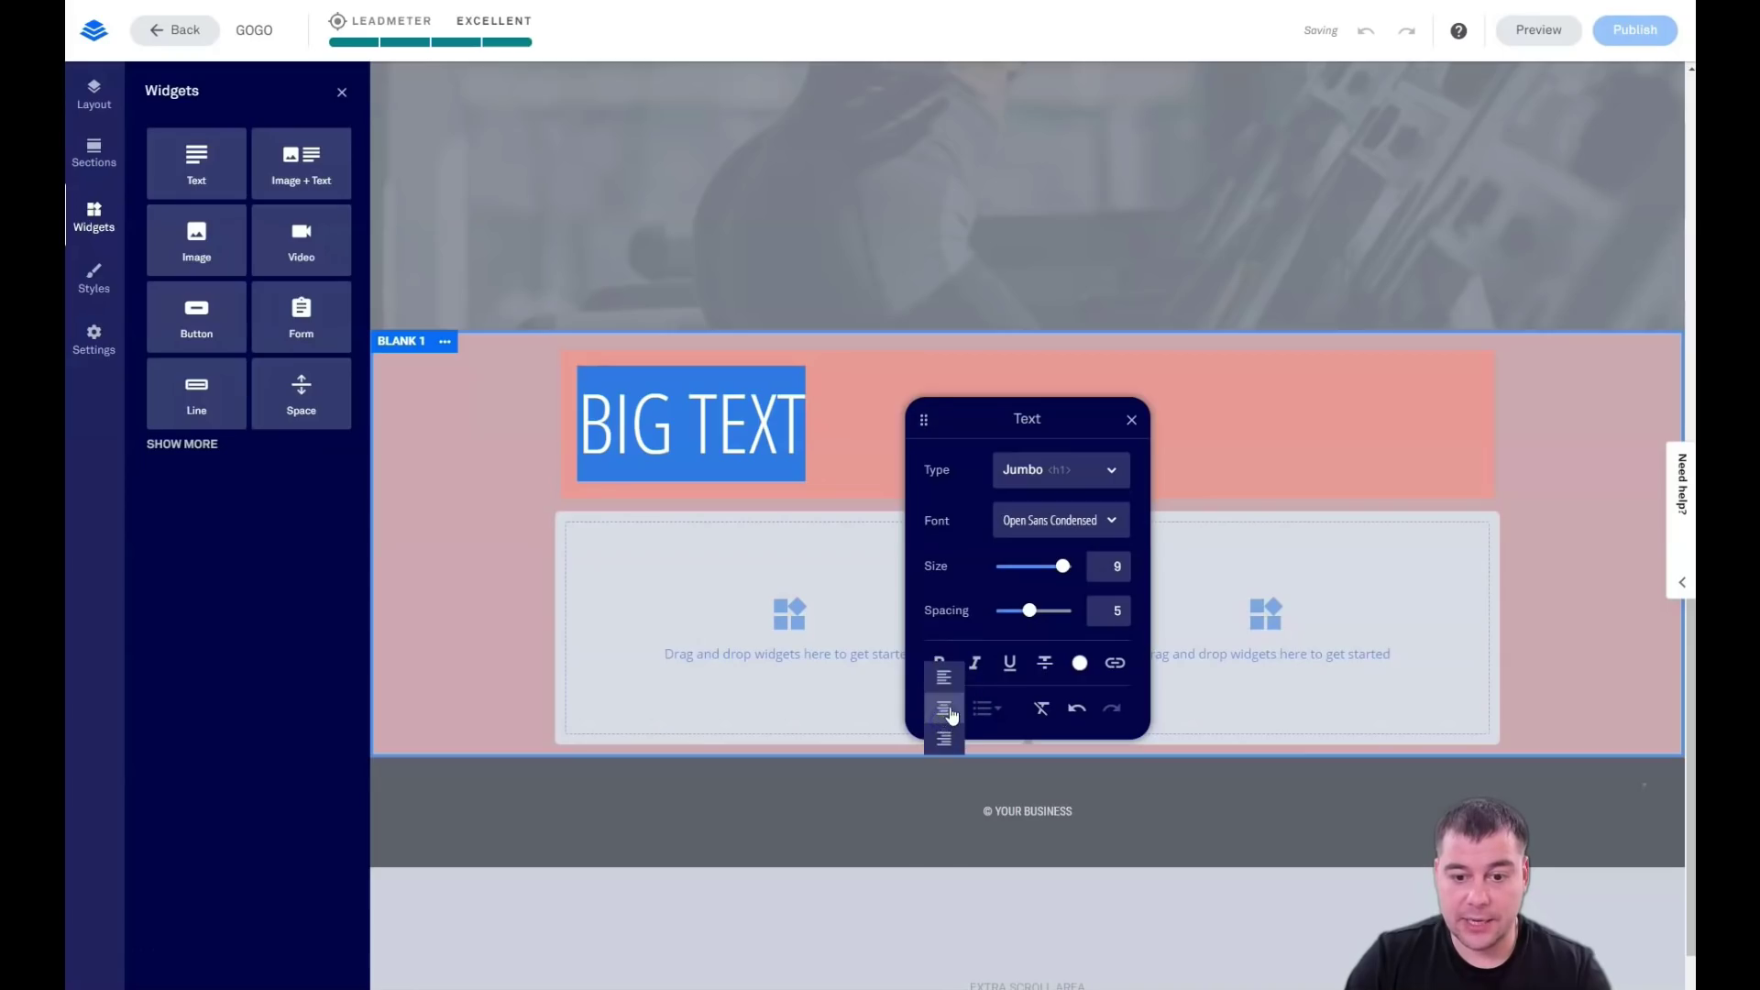
click(948, 711)
click(1131, 419)
click(1293, 396)
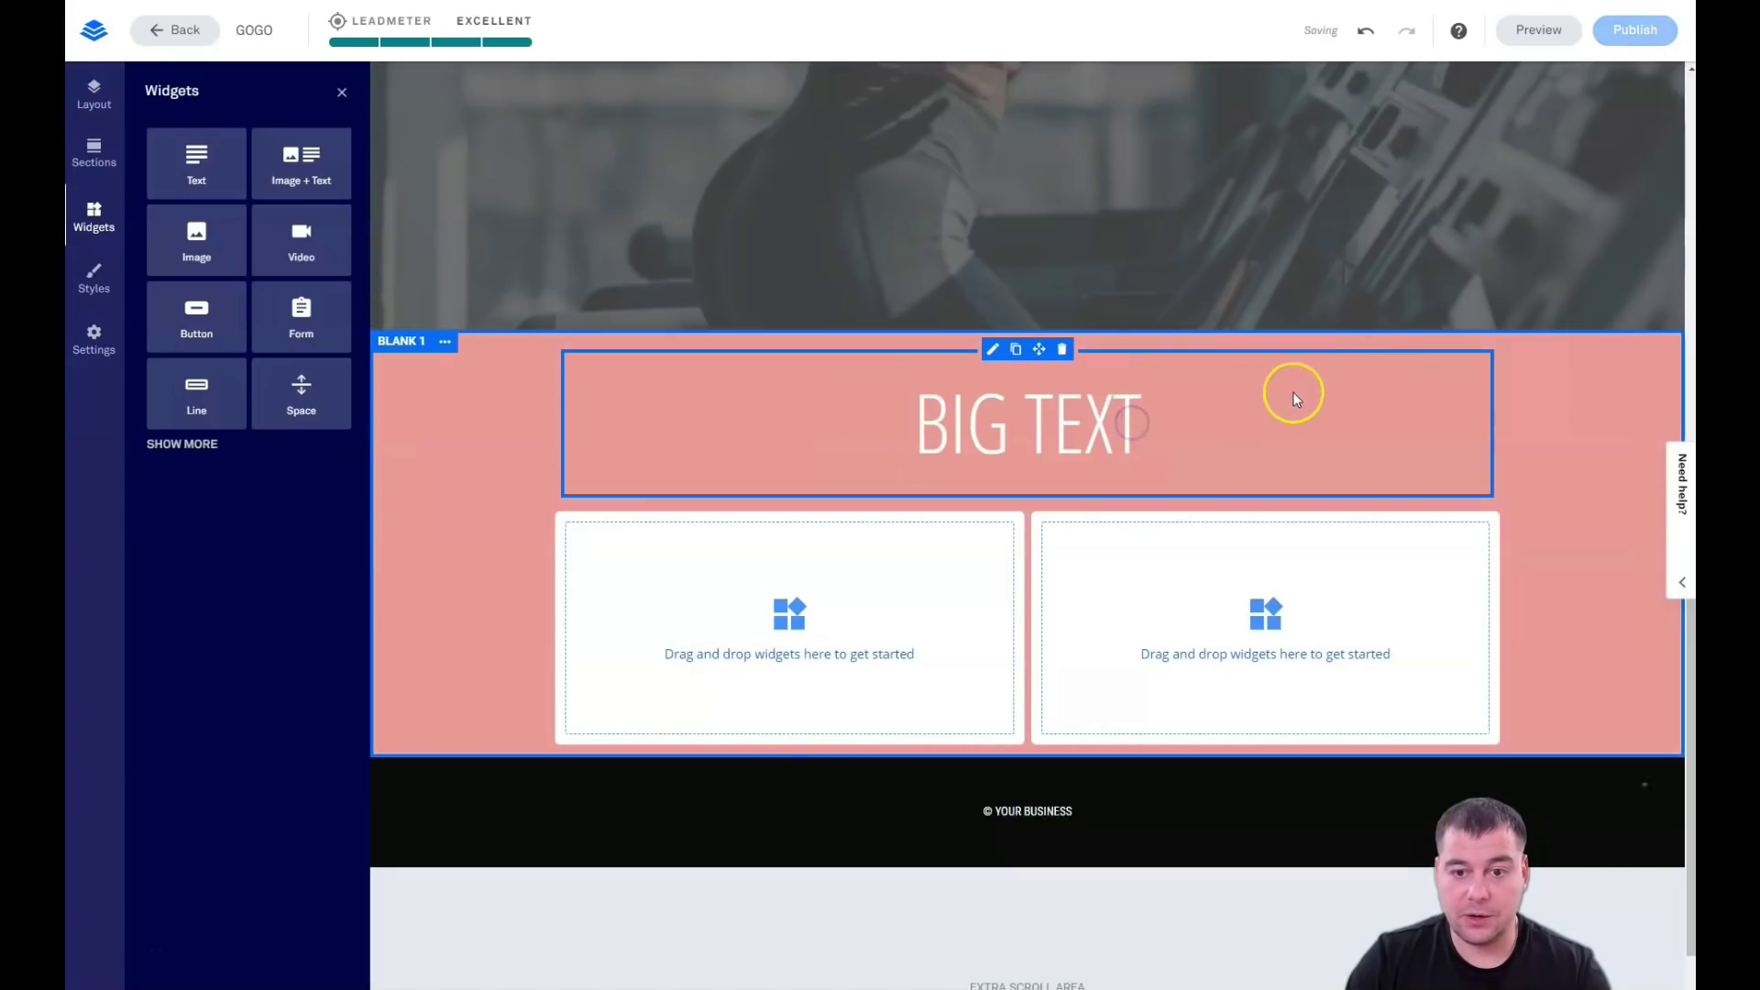
Make the whole BIG TEXT heading bold and close its text settings
click(1012, 423)
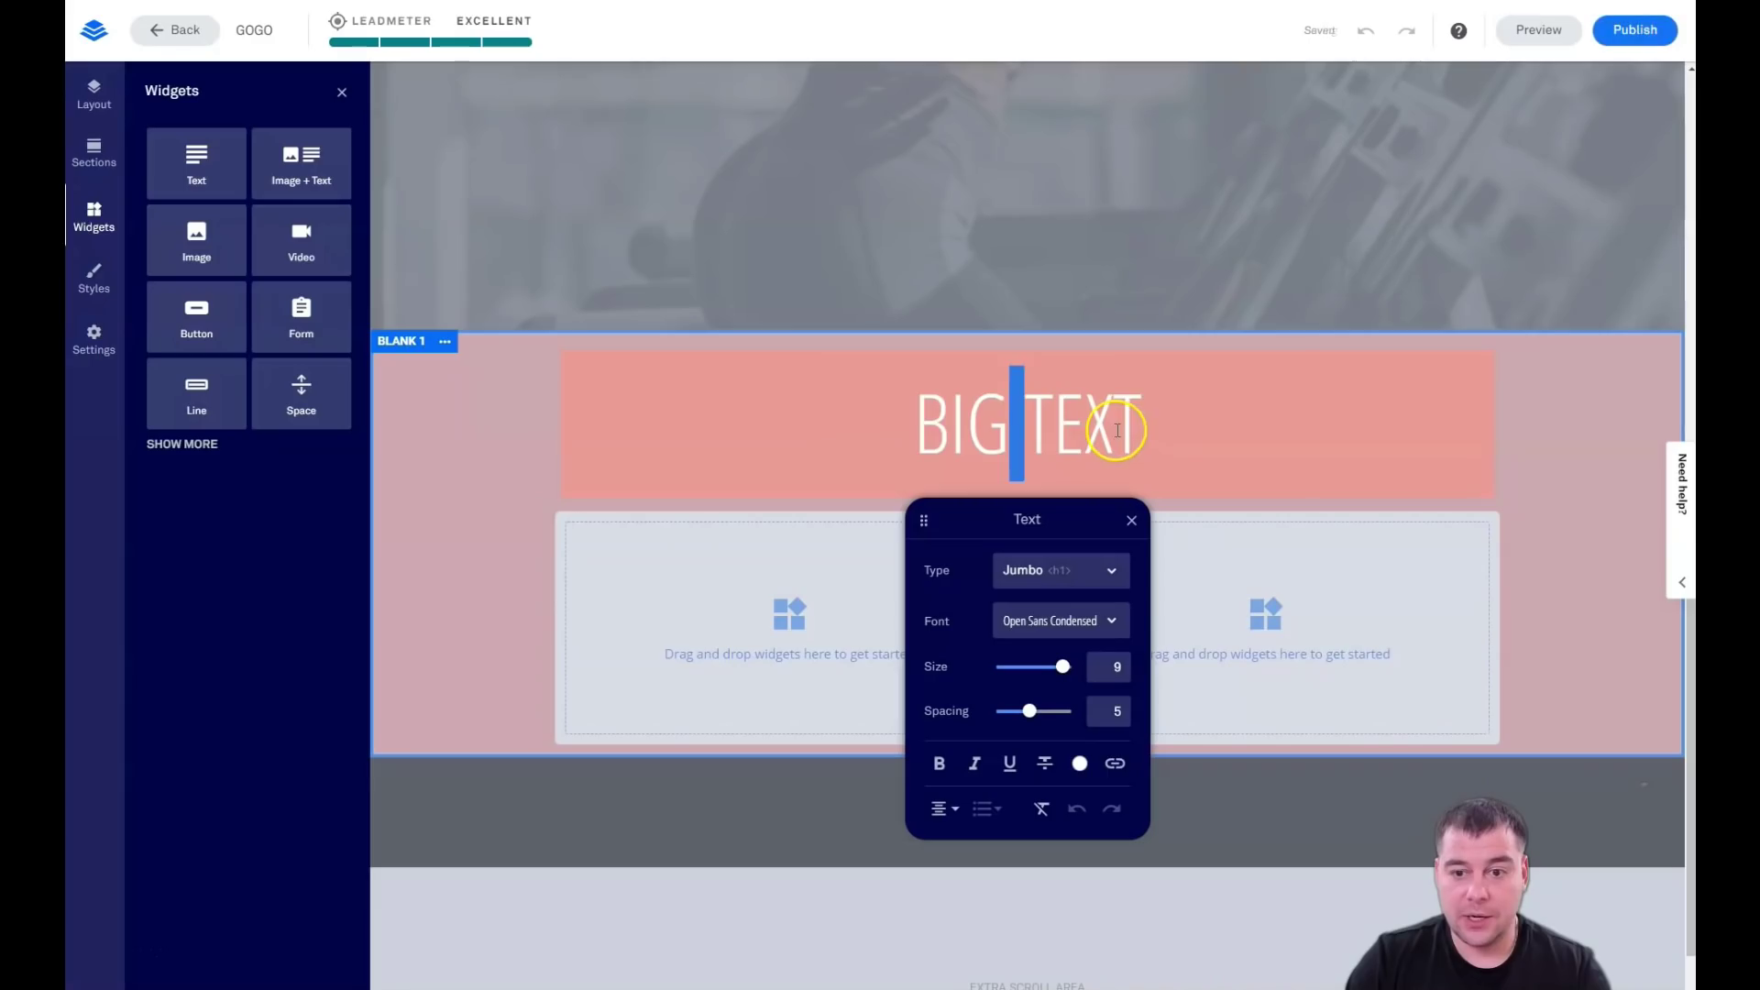
drag(1168, 424, 908, 427)
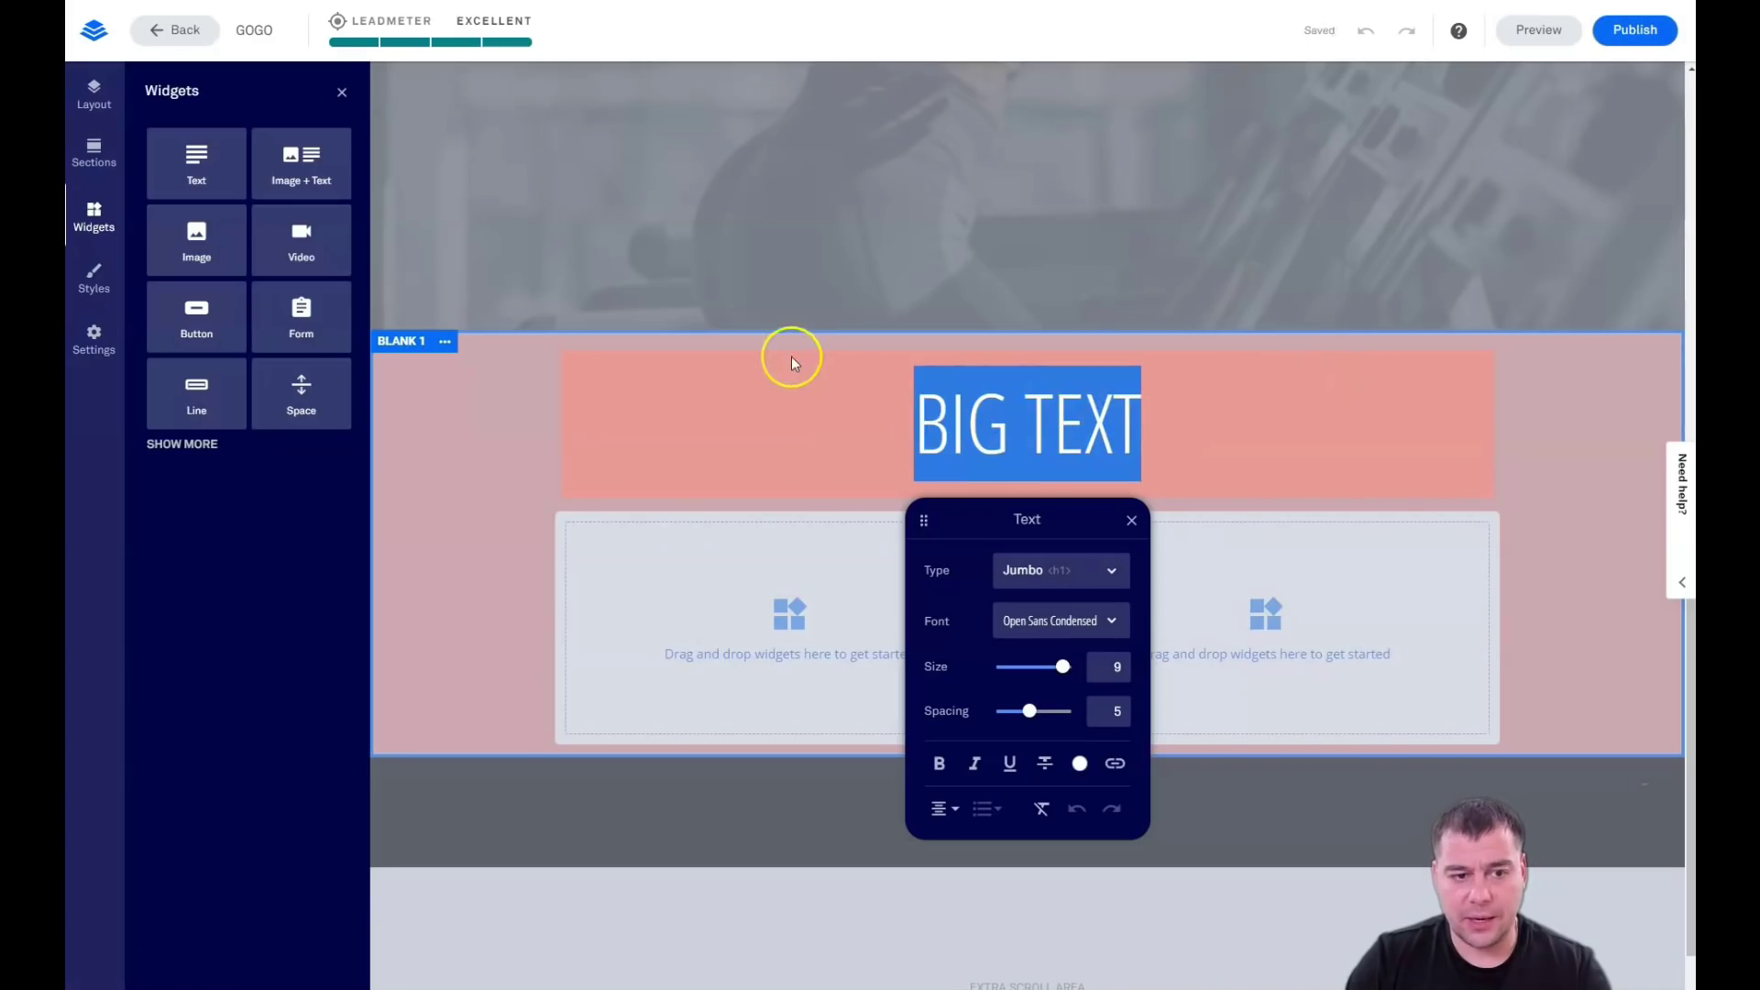
scroll(1162, 421, up, 5)
scroll(1159, 424, down, 6)
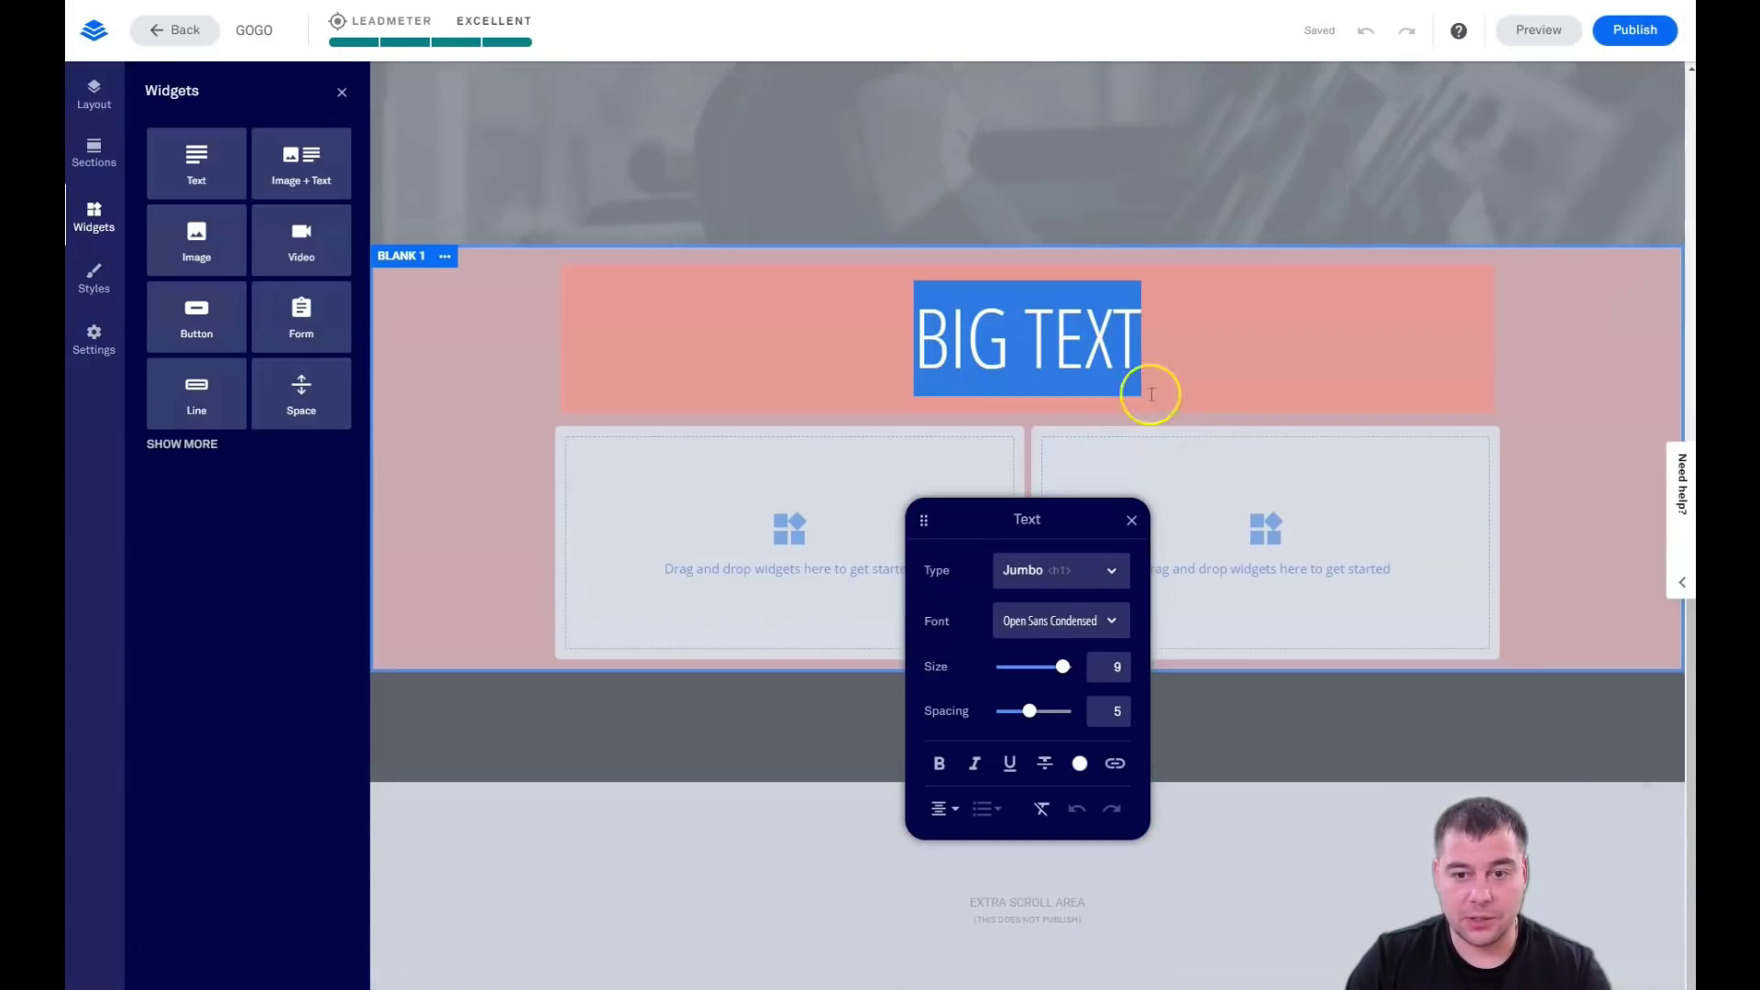
click(1179, 340)
drag(1115, 343, 885, 363)
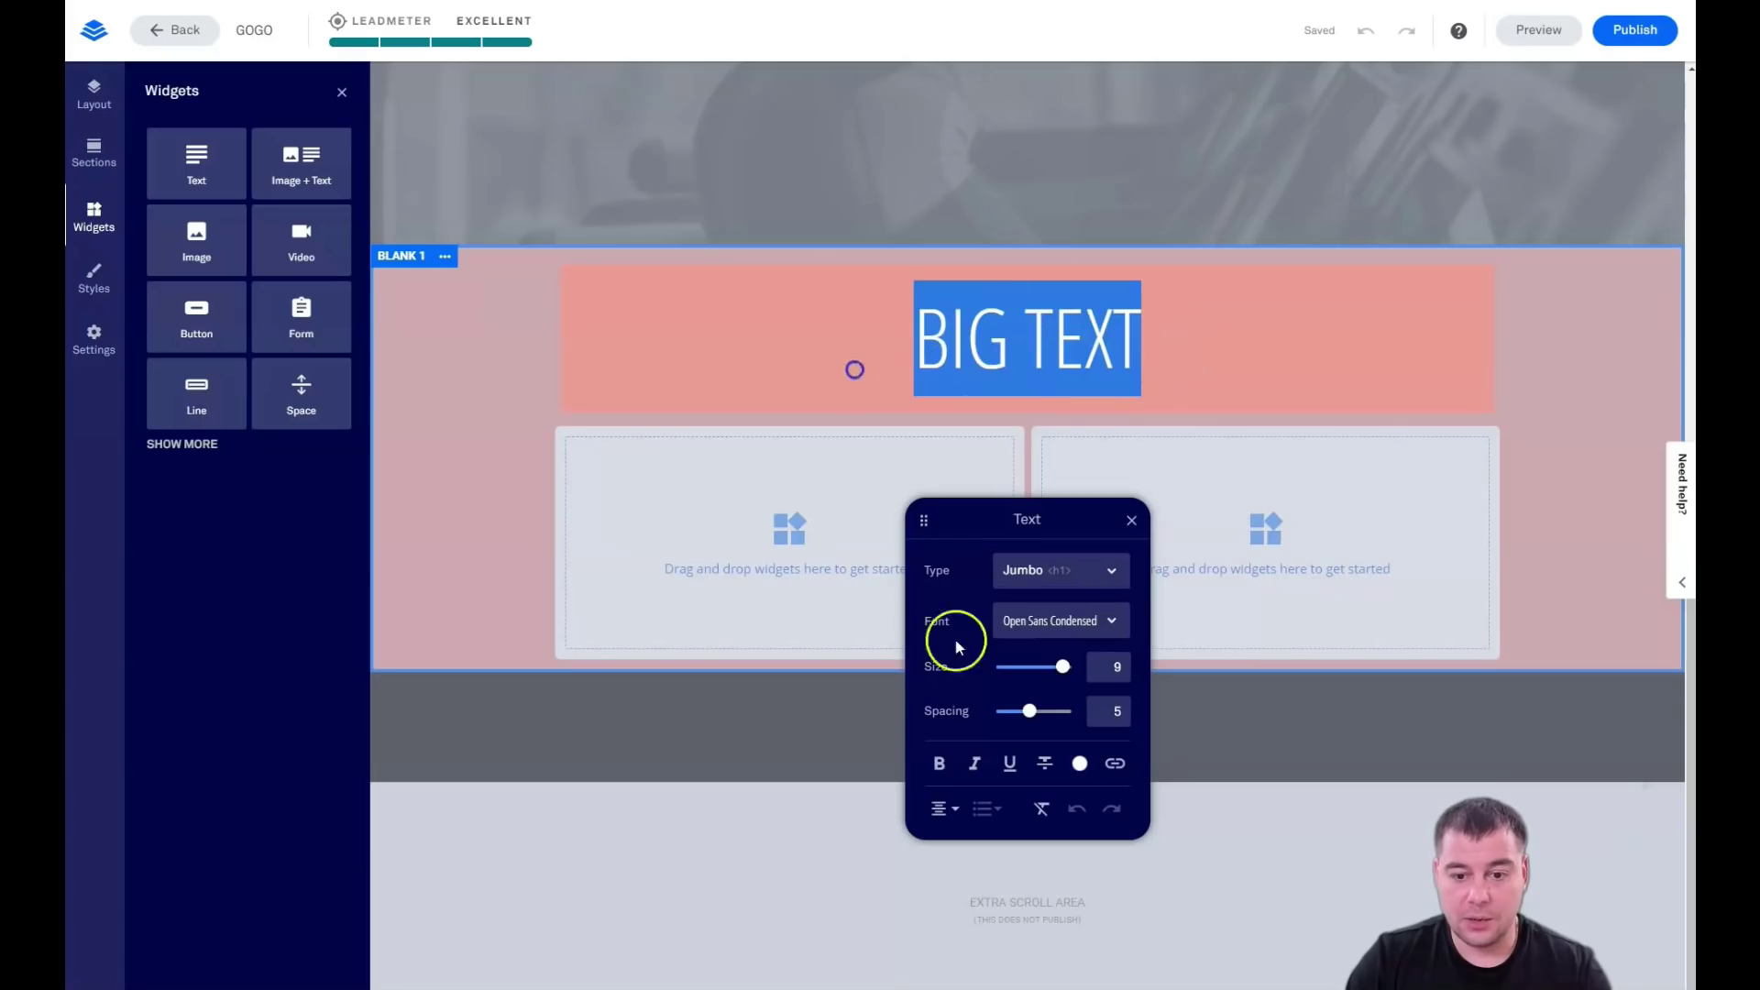
click(938, 763)
click(1239, 320)
drag(1277, 334, 1185, 420)
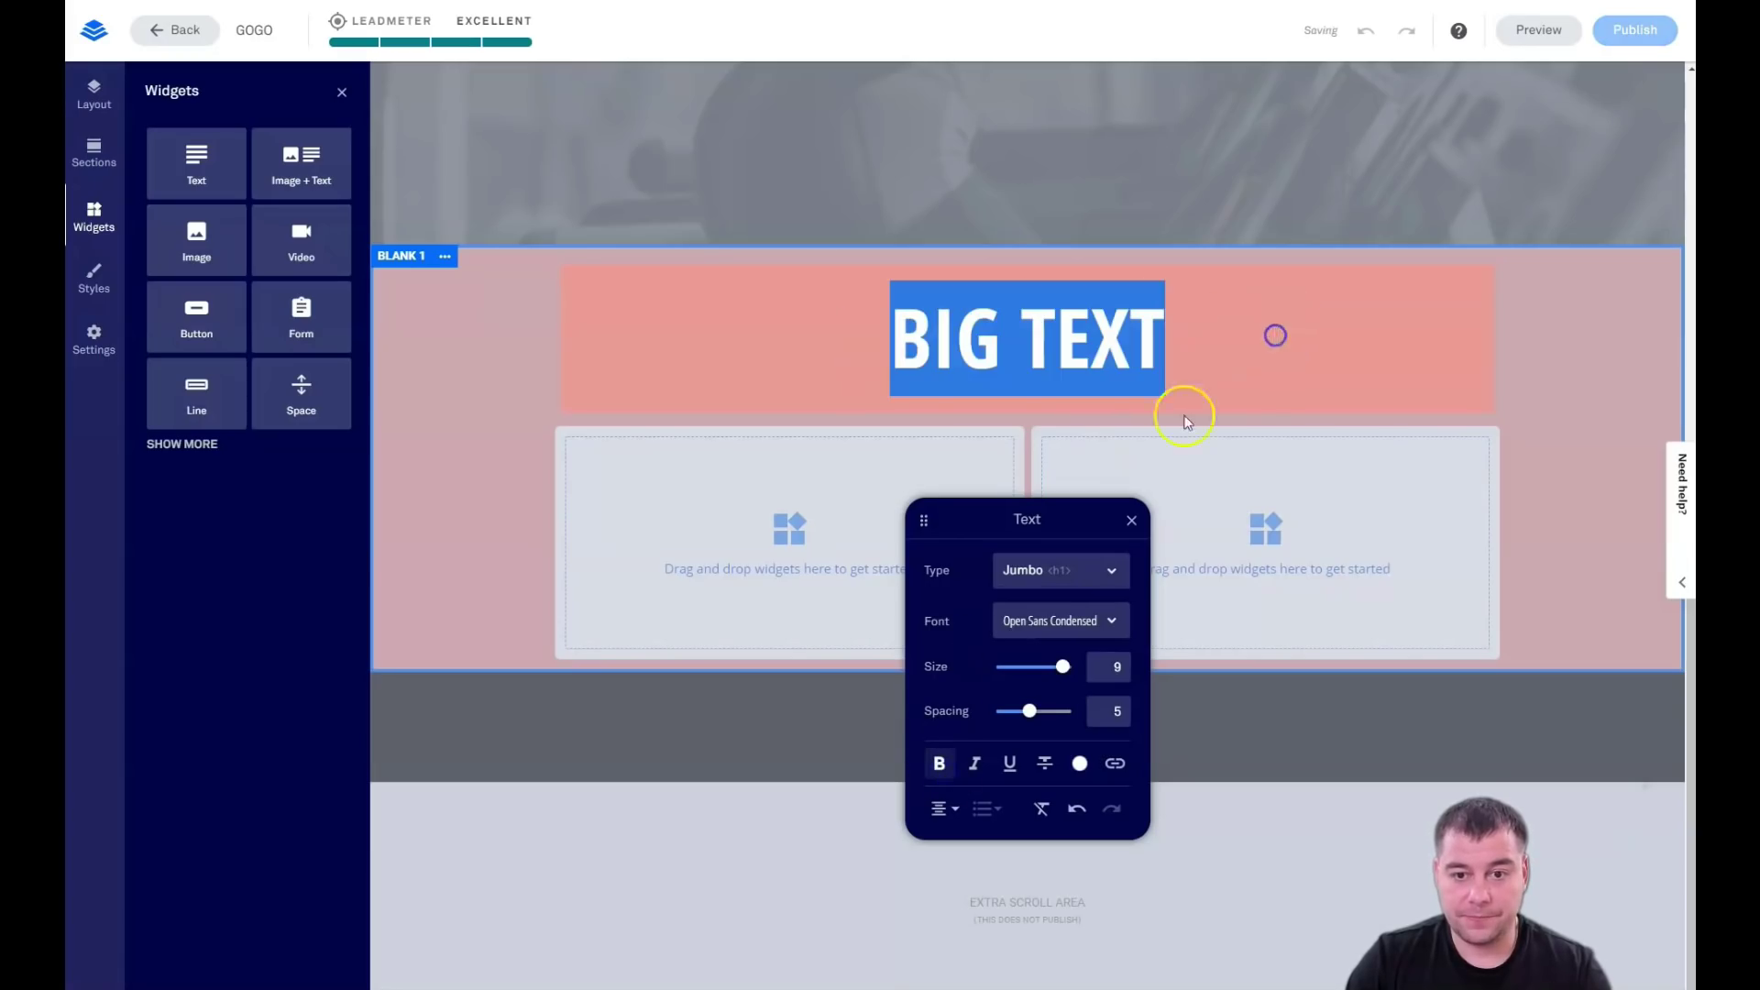
click(561, 362)
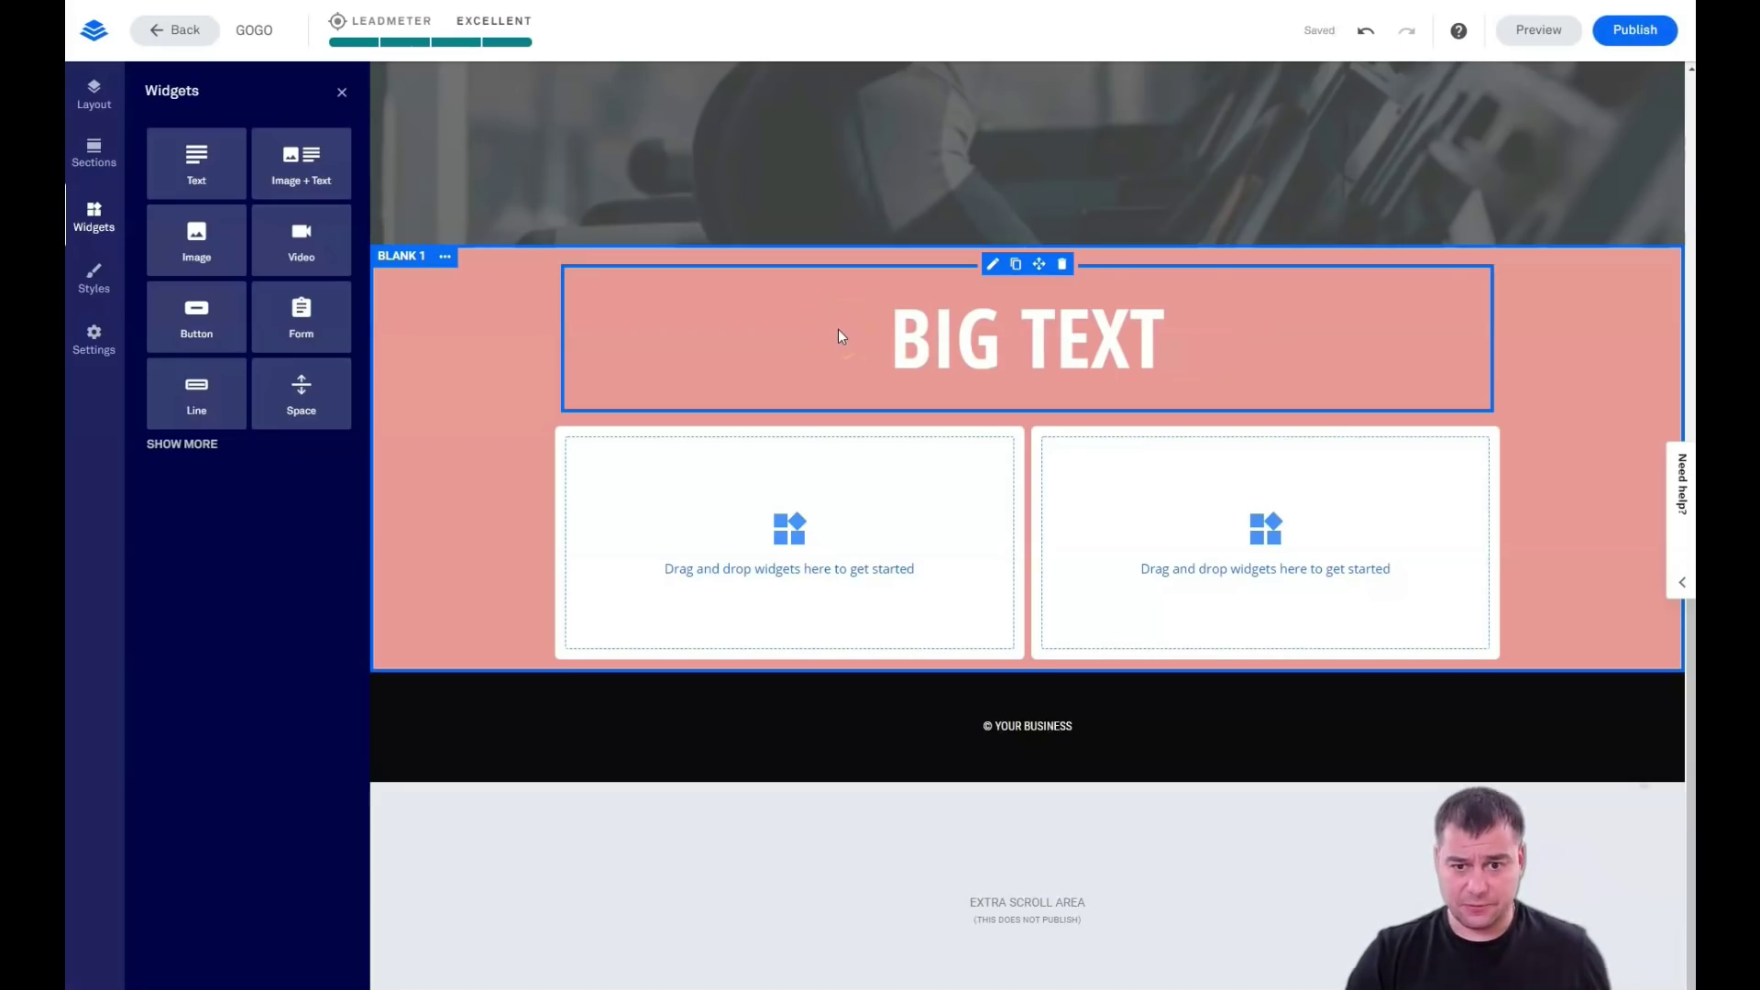
Add a Video widget to the left column beneath the BIG TEXT heading and close the widget list
drag(286, 240, 798, 541)
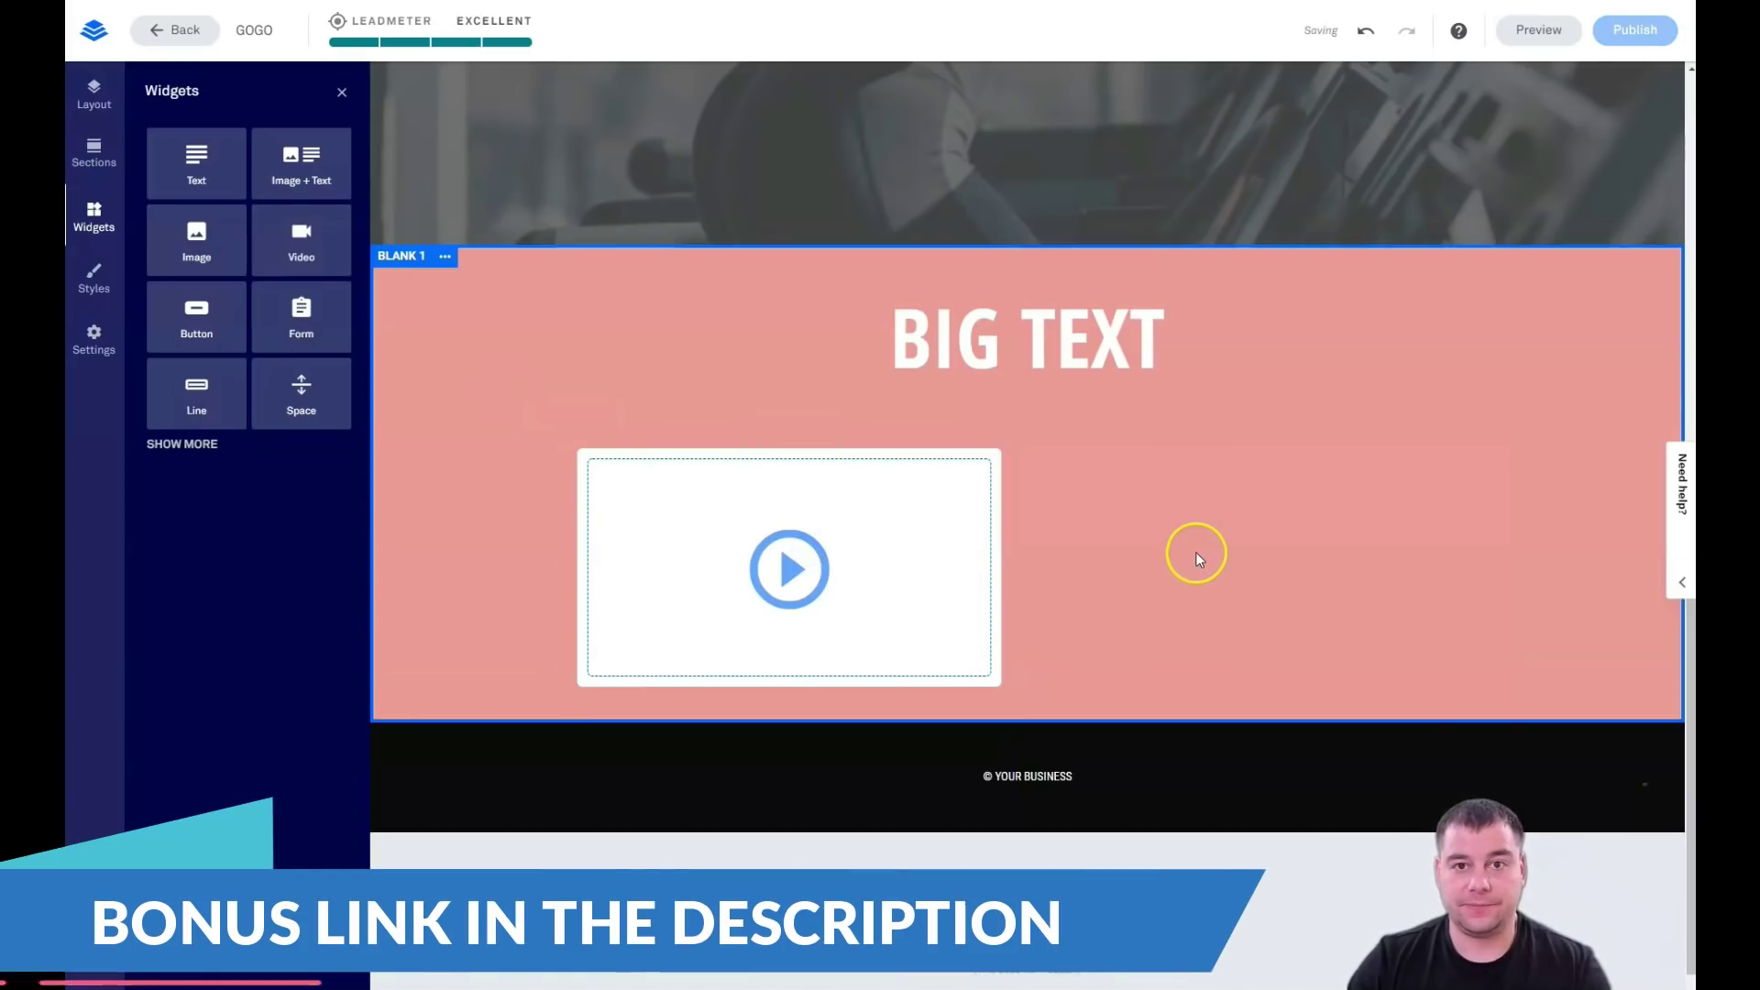
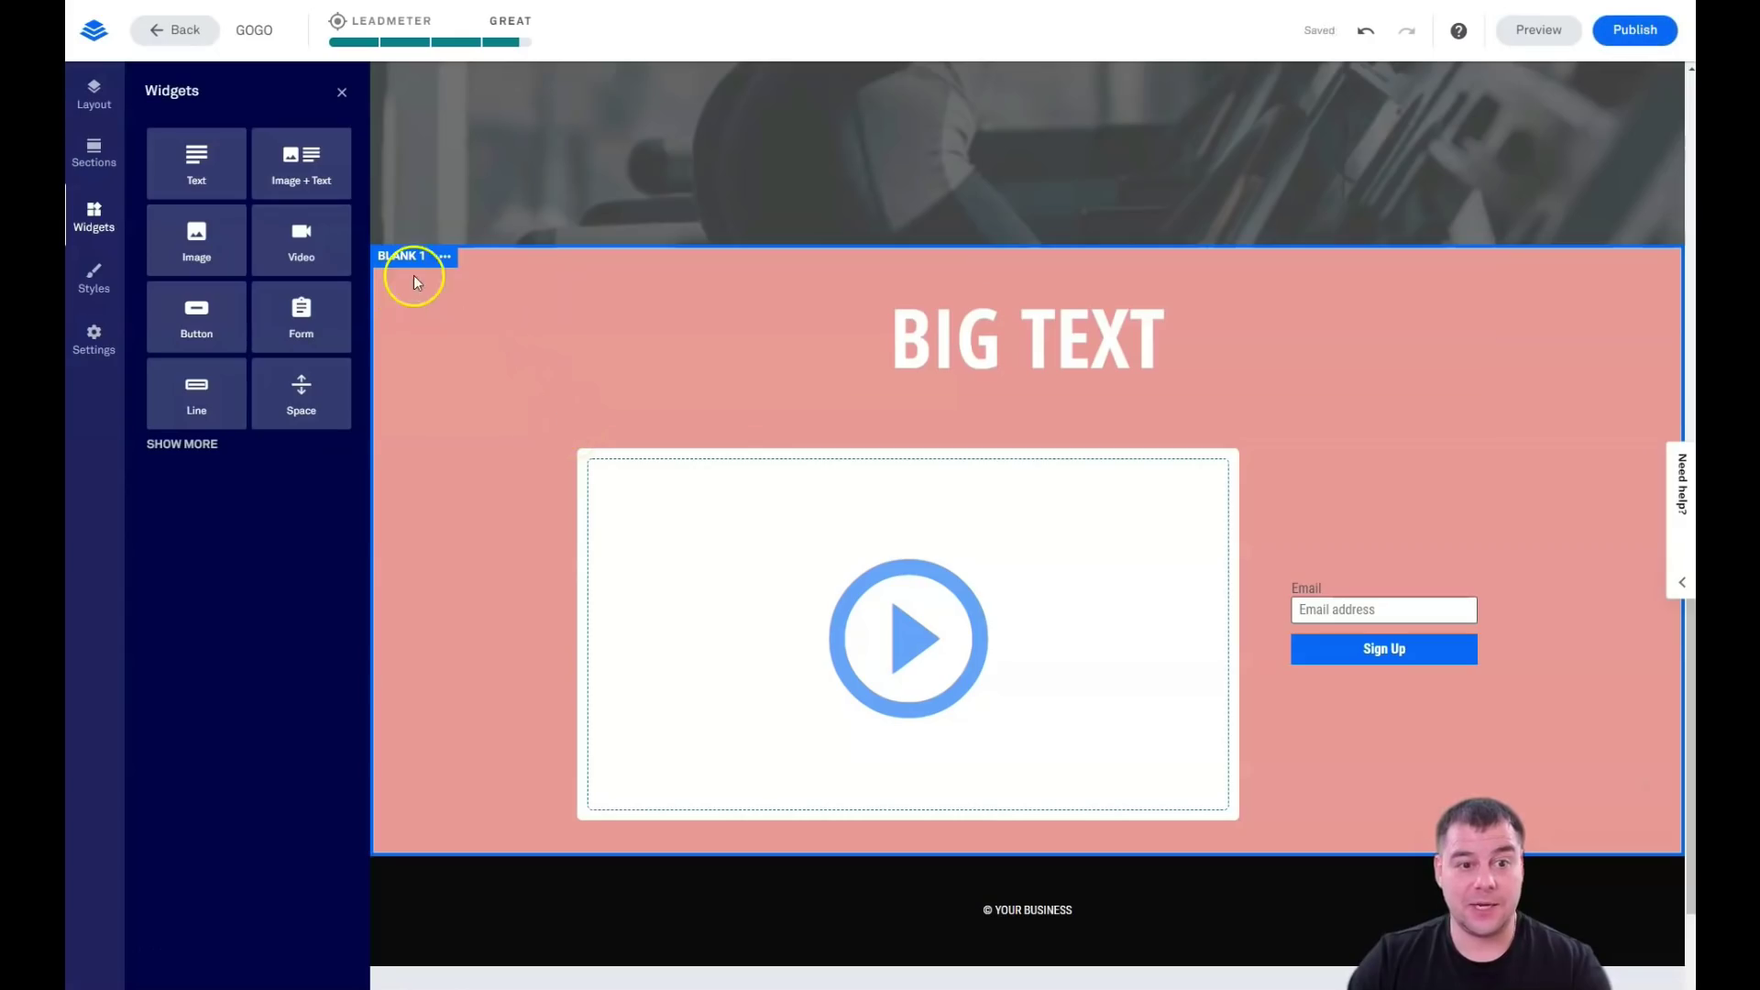
click(342, 93)
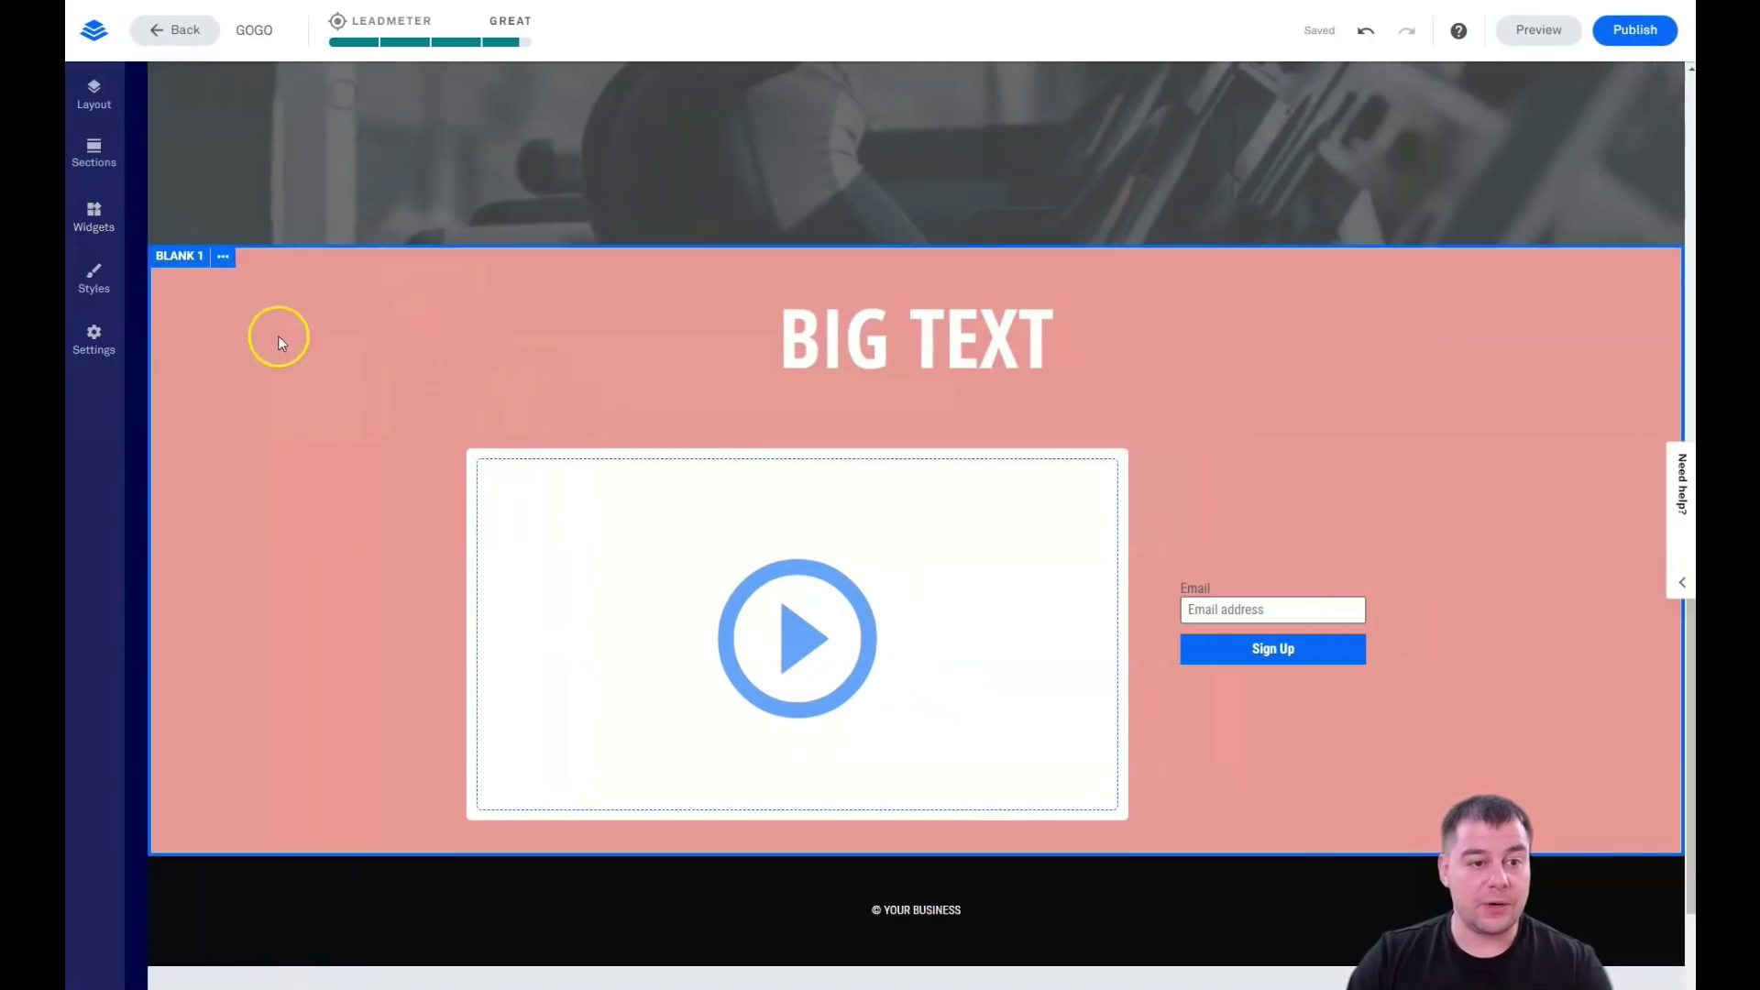
Open the Blank 1 section's settings to review its background, padding, height and display options
click(199, 259)
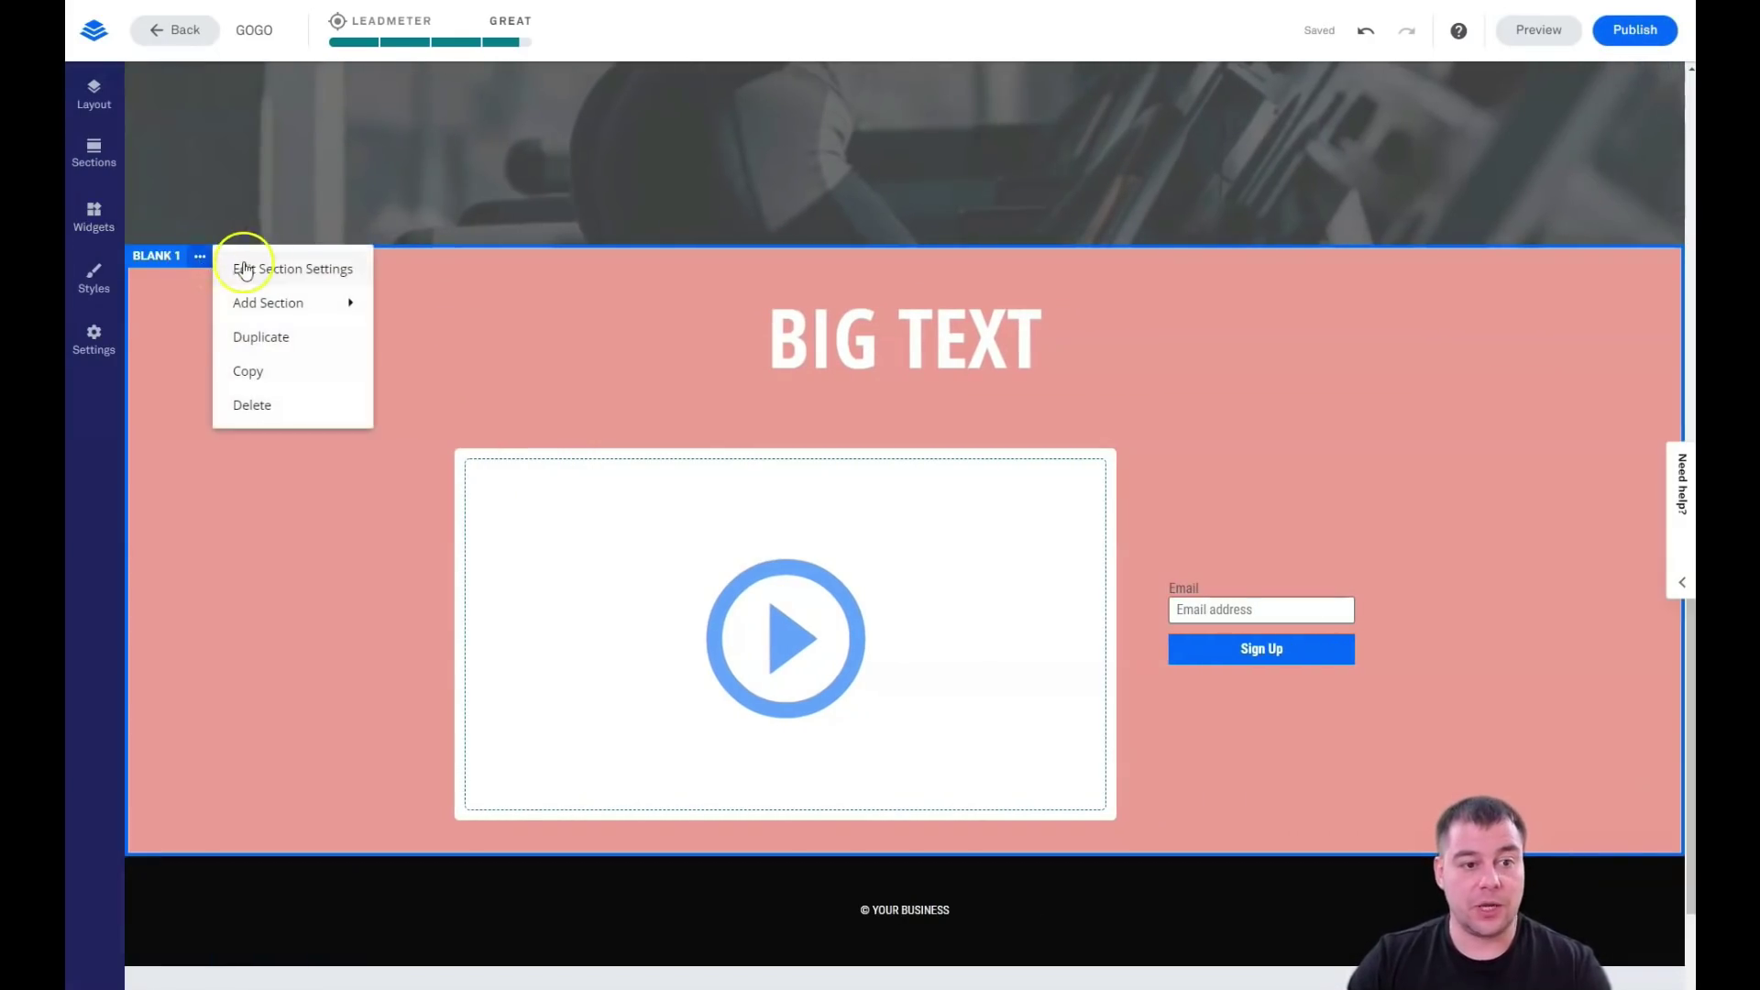
mouse_move(308, 315)
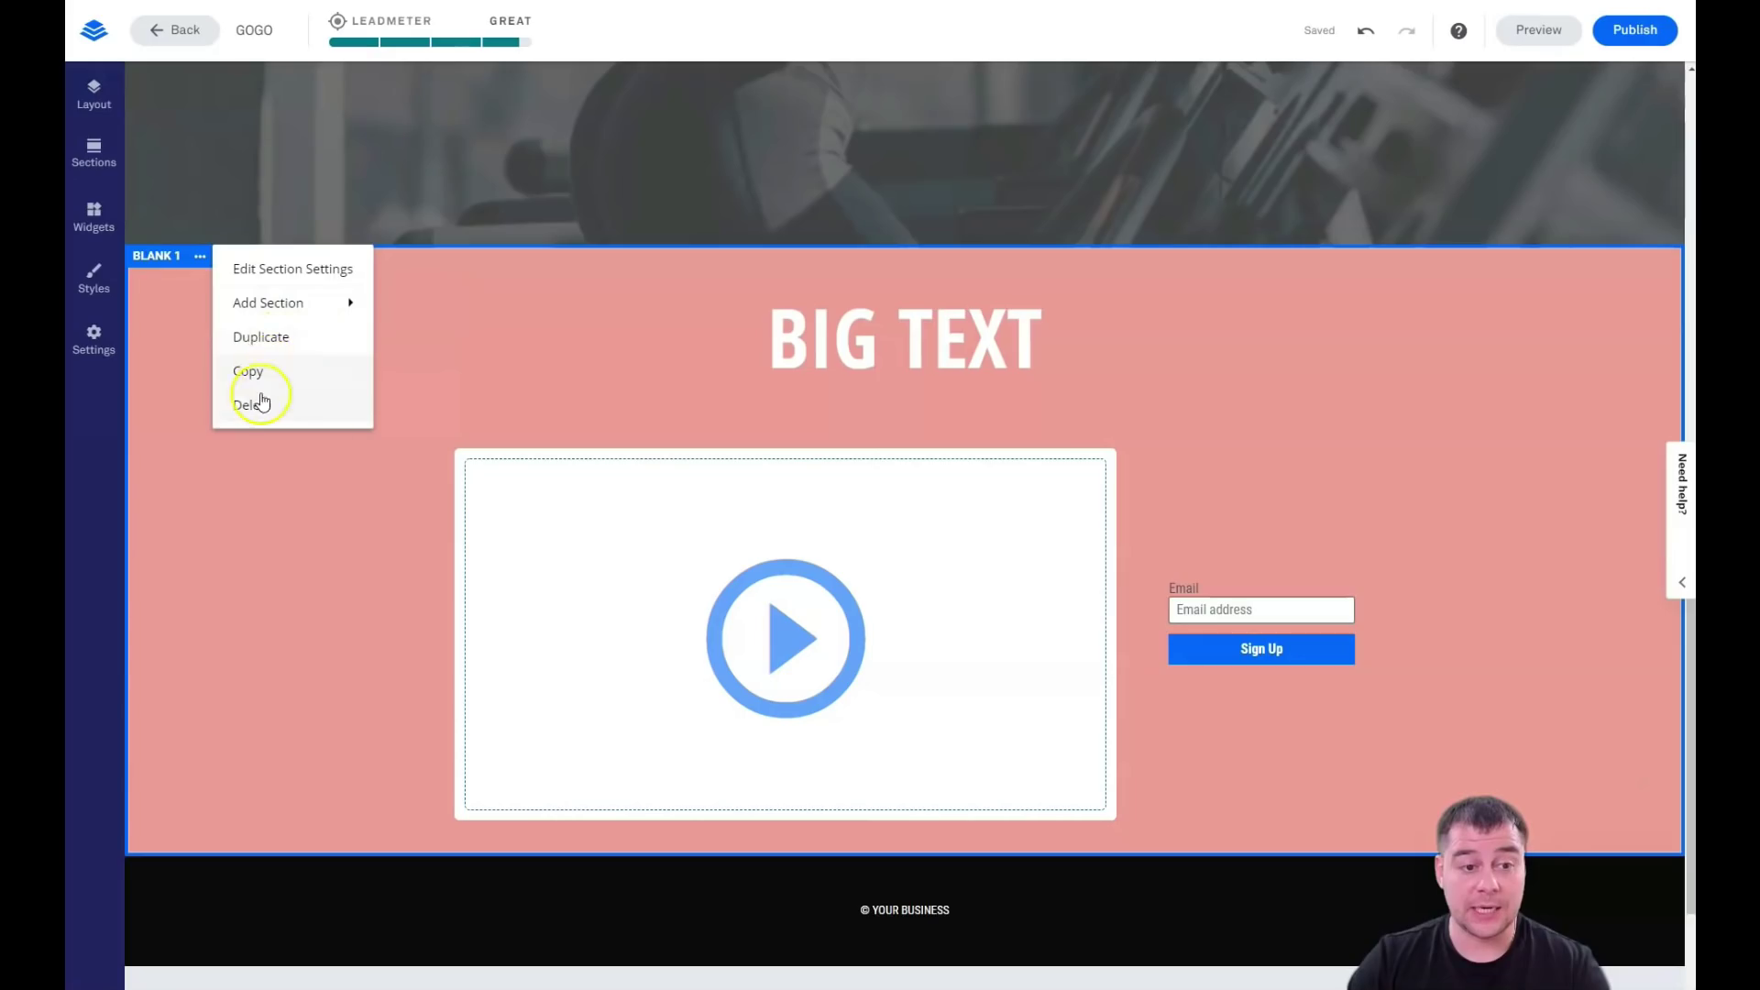
click(302, 275)
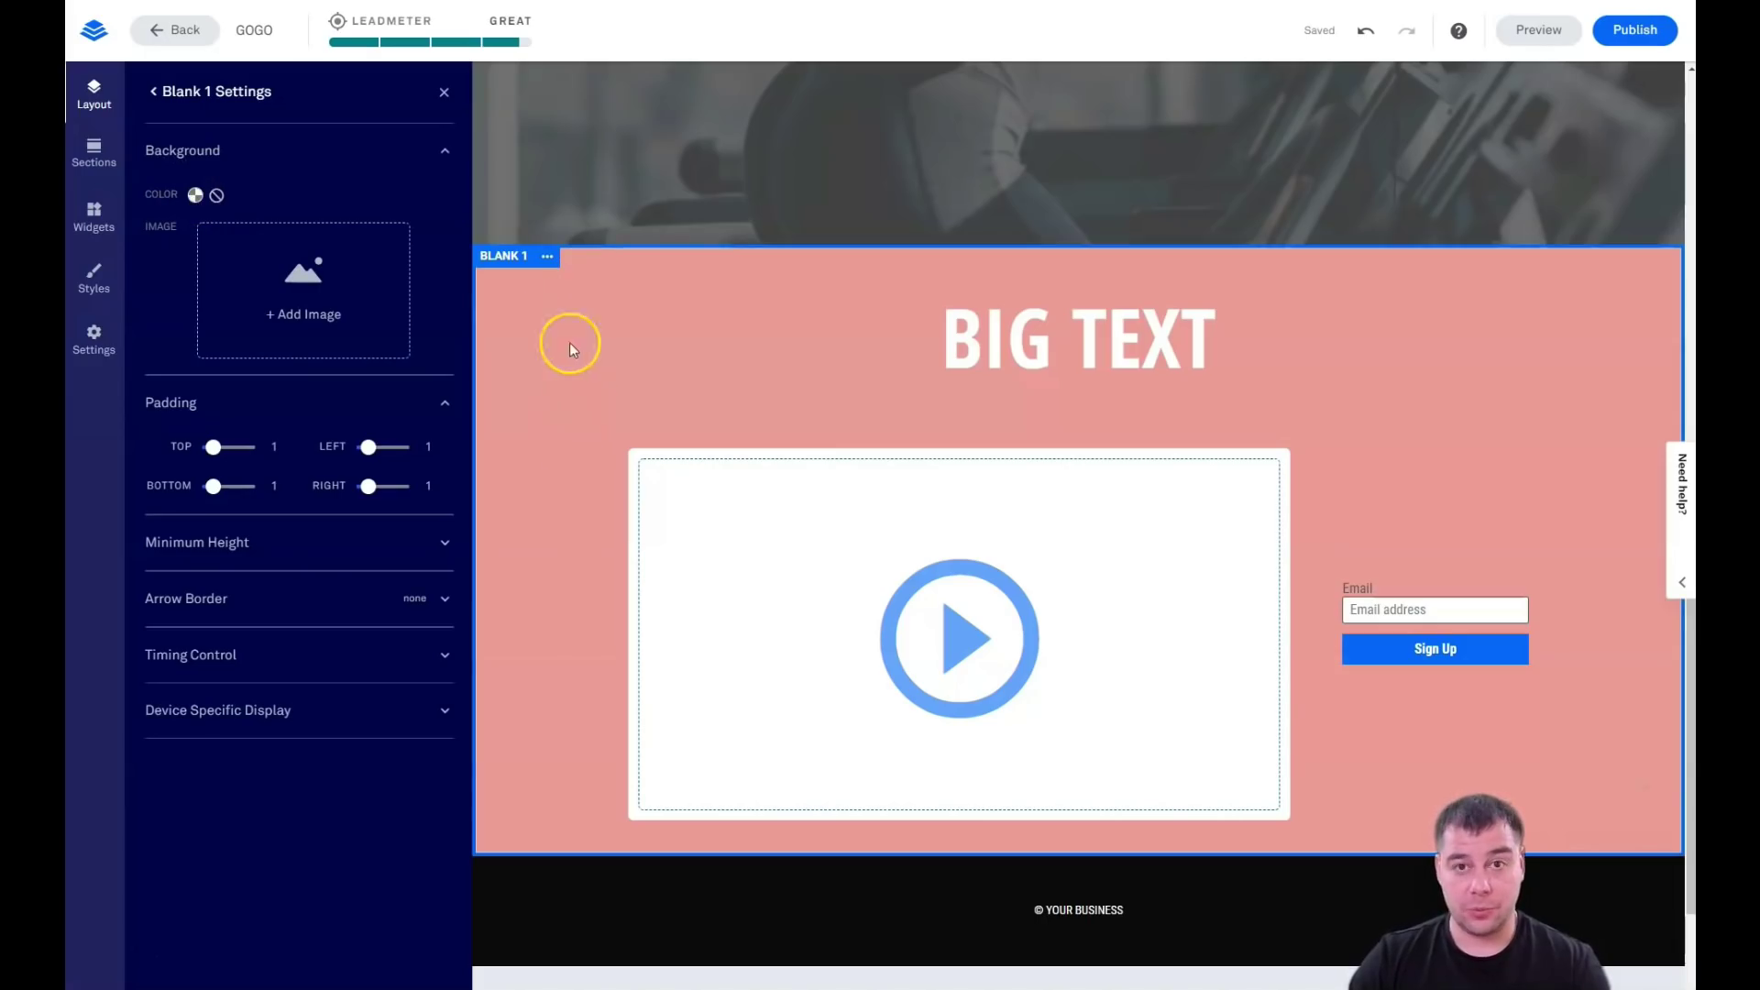
Remove the pink page background color in the page styles and close them
click(96, 286)
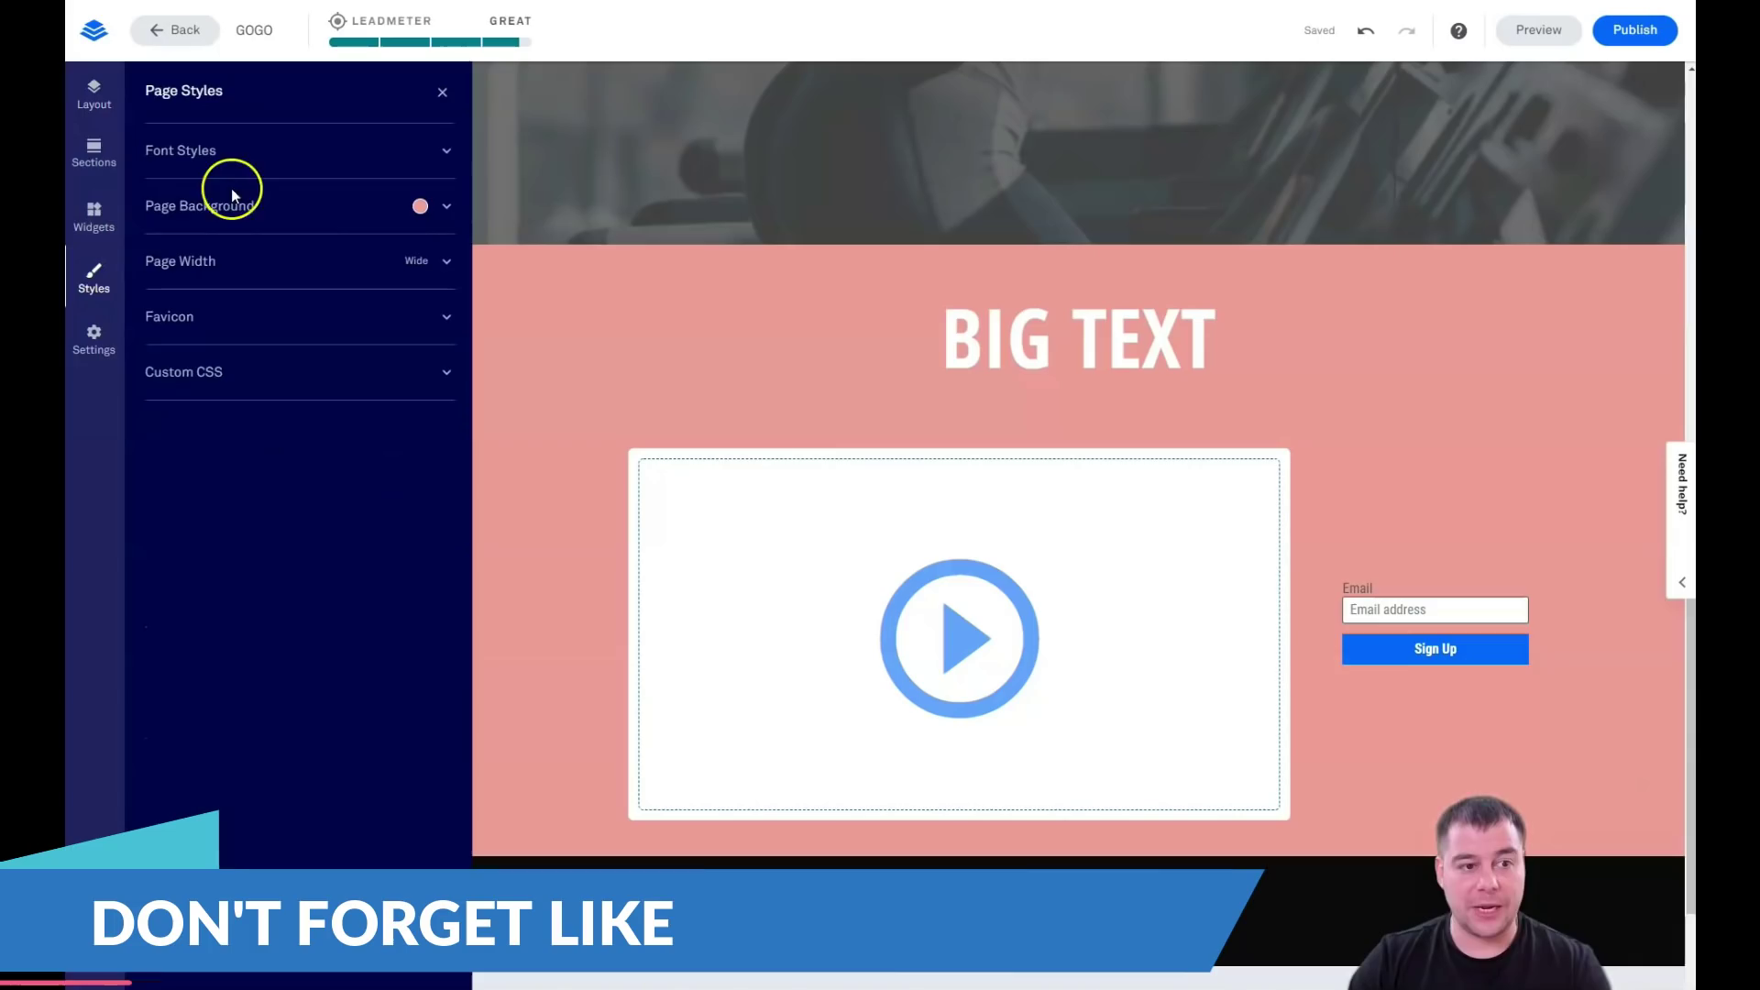
click(446, 207)
click(221, 251)
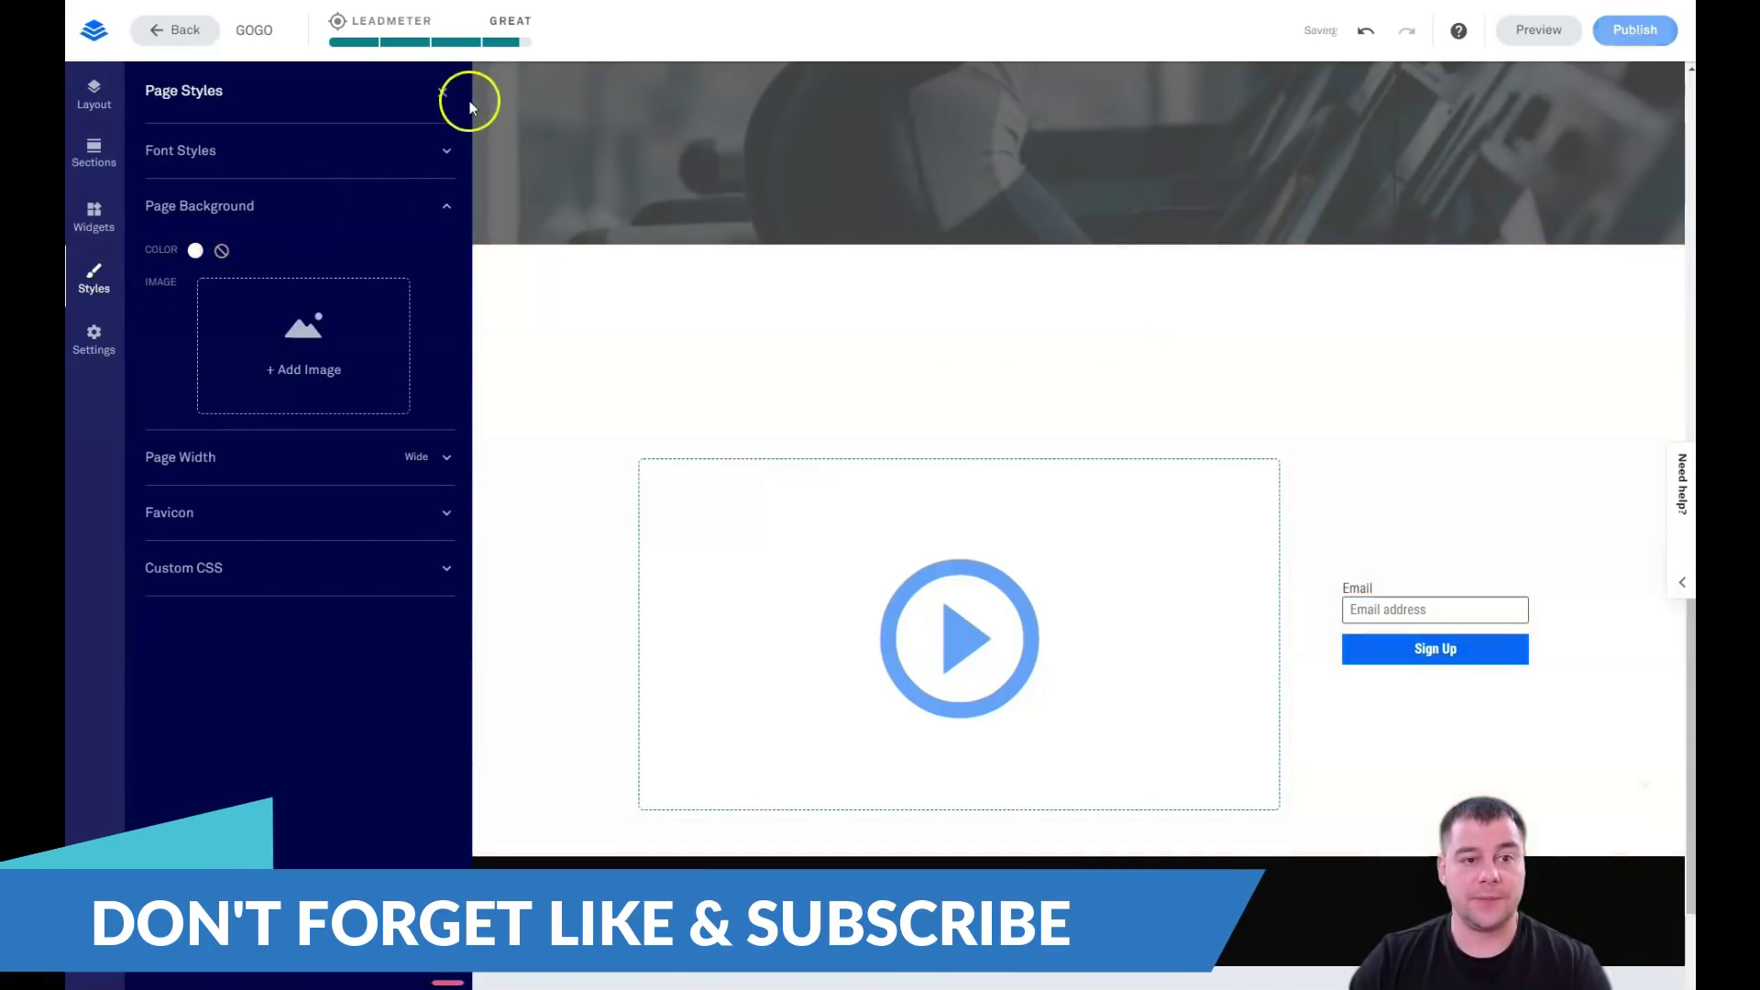
click(443, 96)
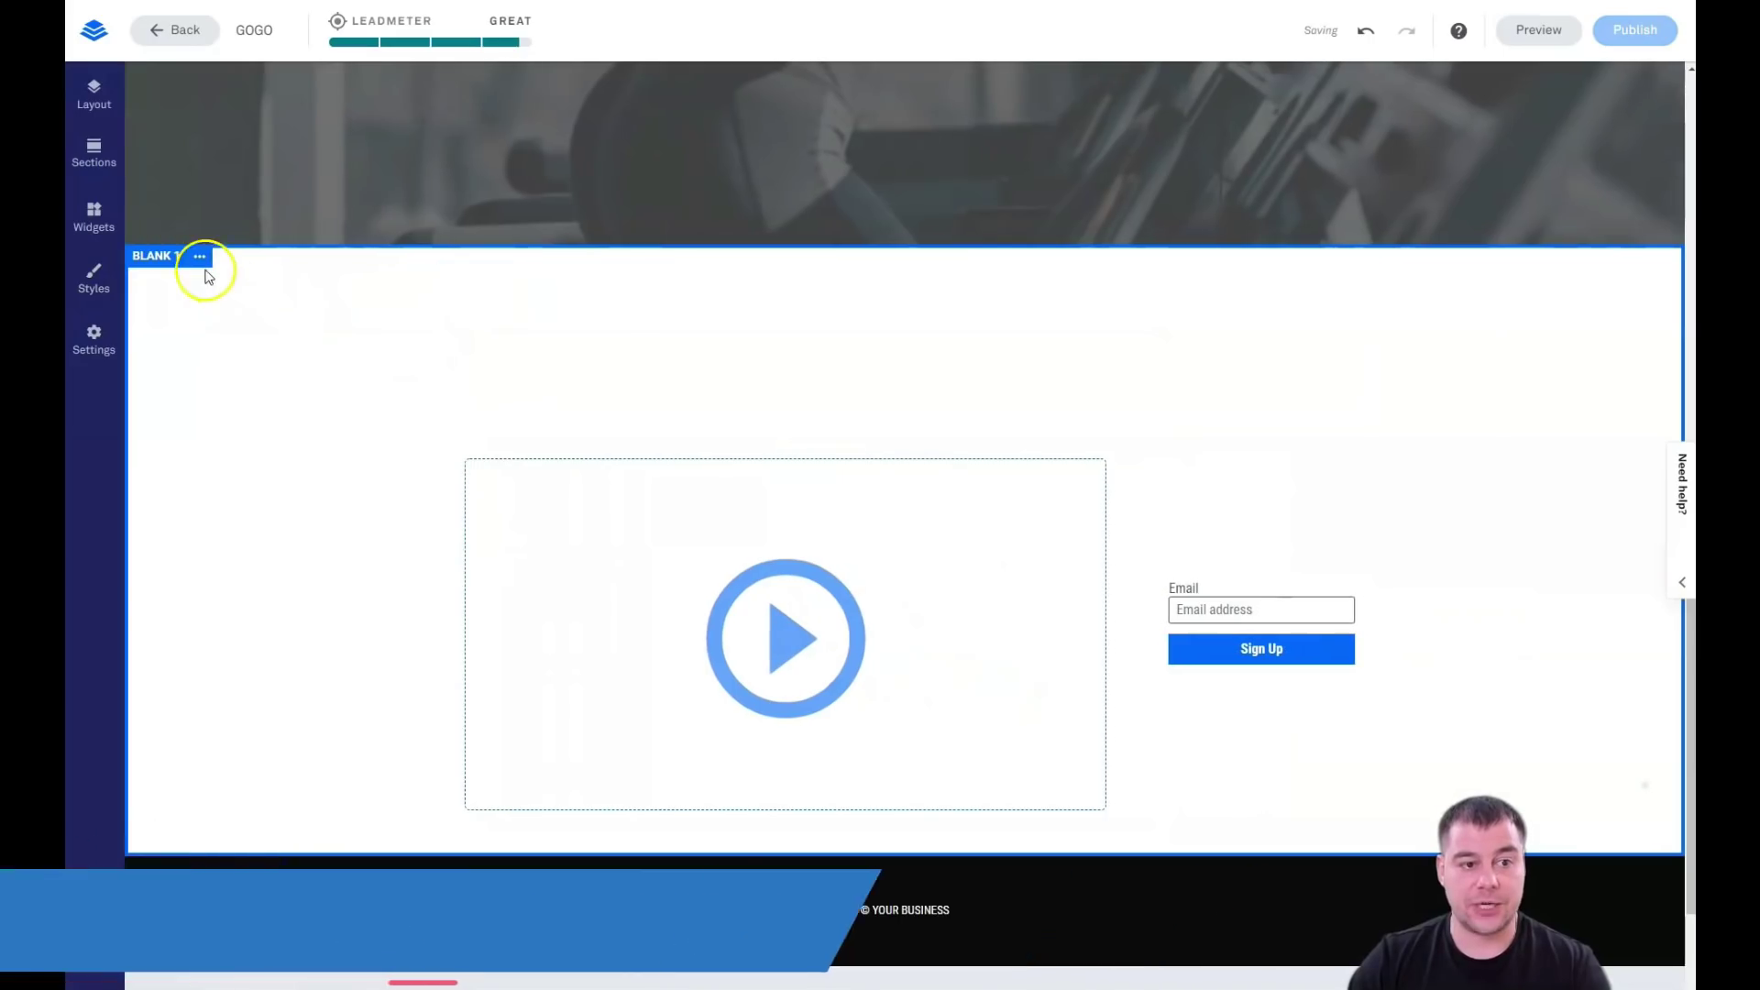
Set the Blank 1 section's background to the grey swatch from the recent colors
click(200, 257)
click(244, 264)
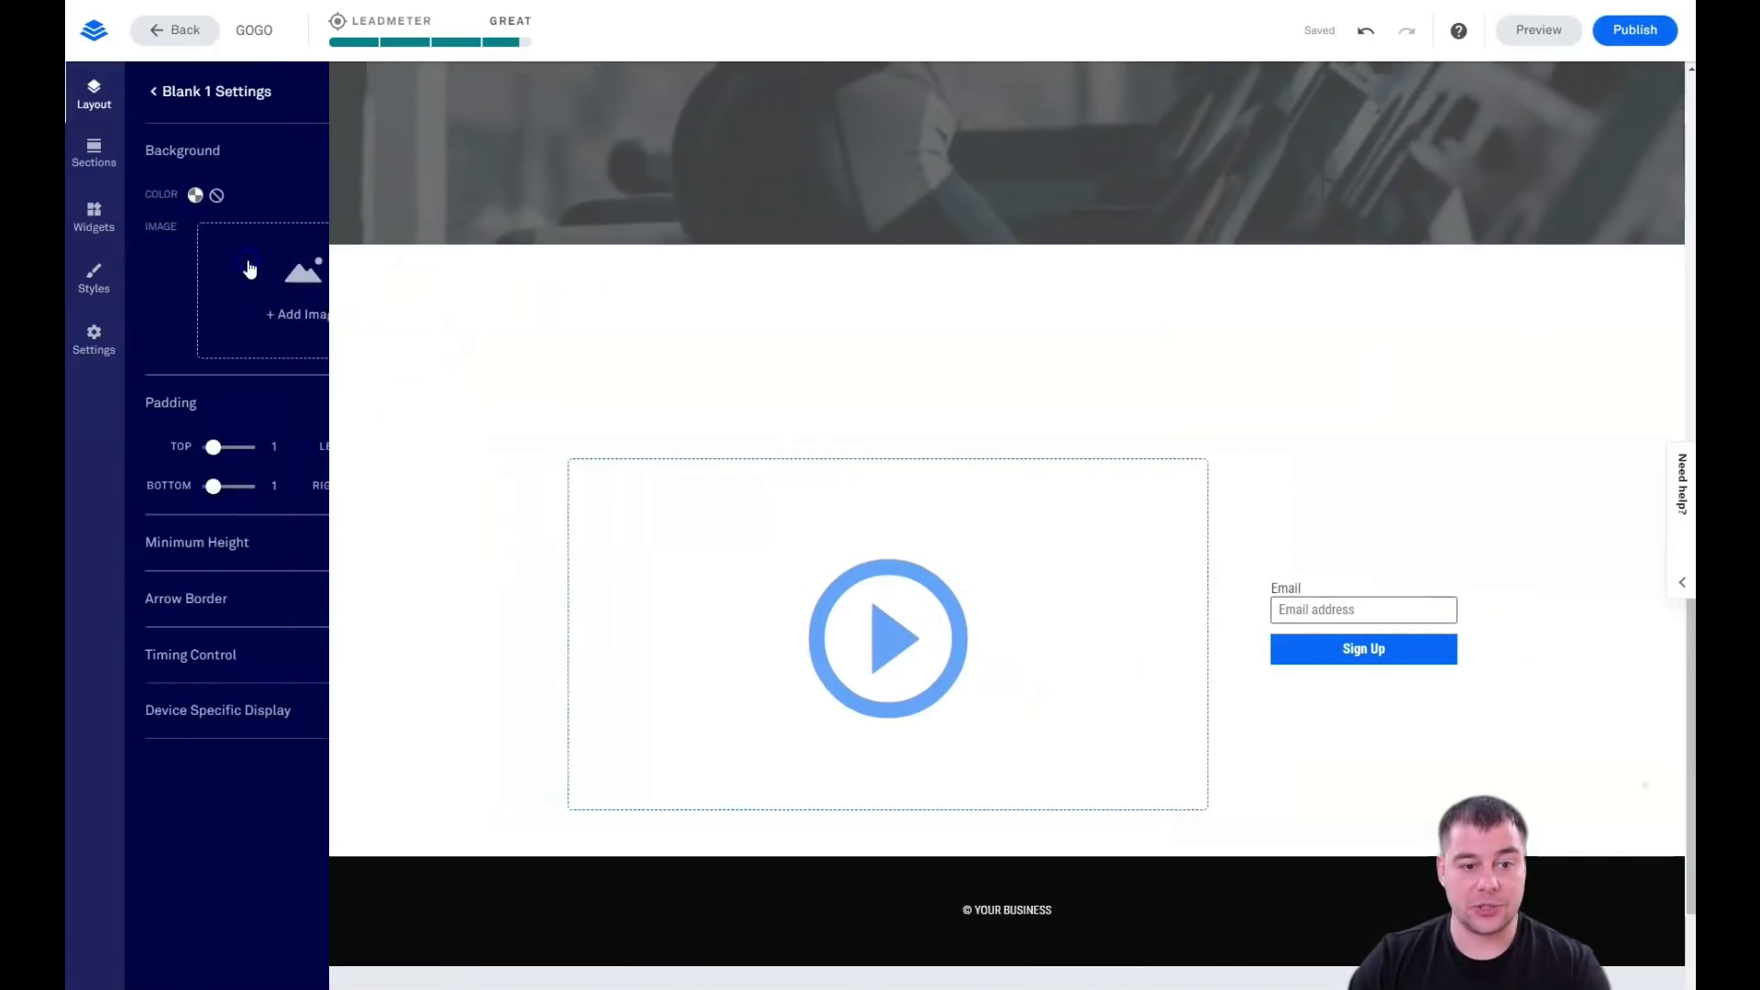
click(195, 196)
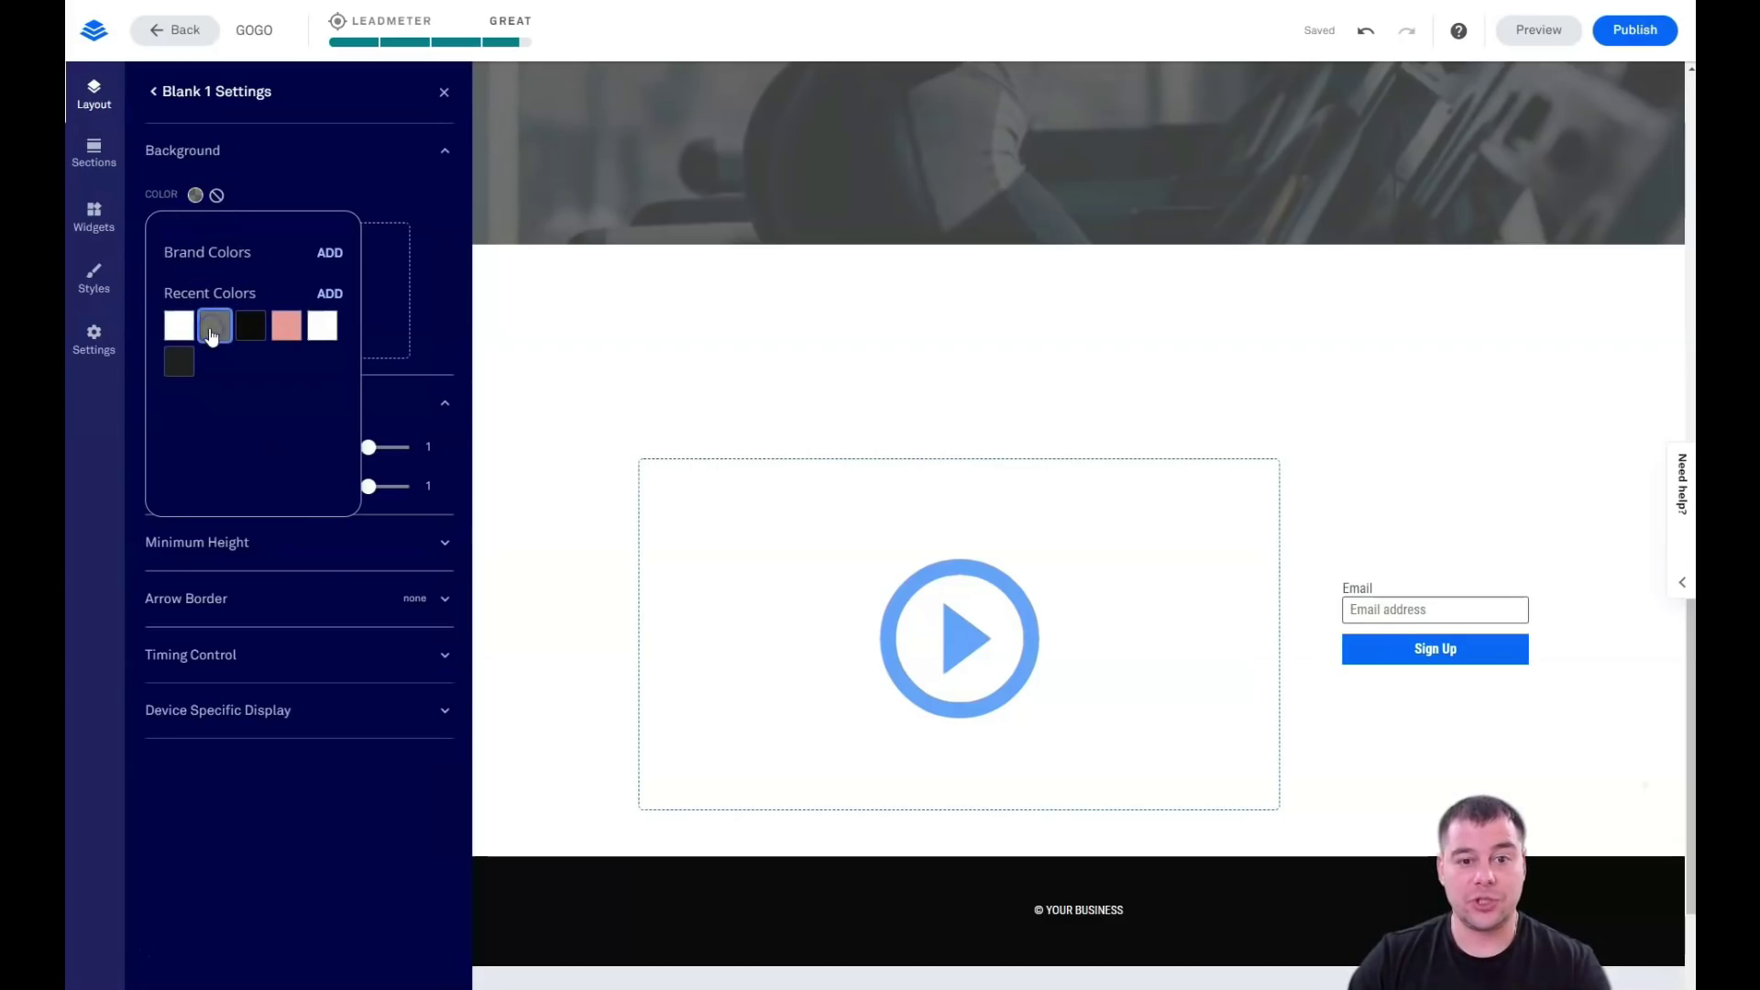
click(214, 326)
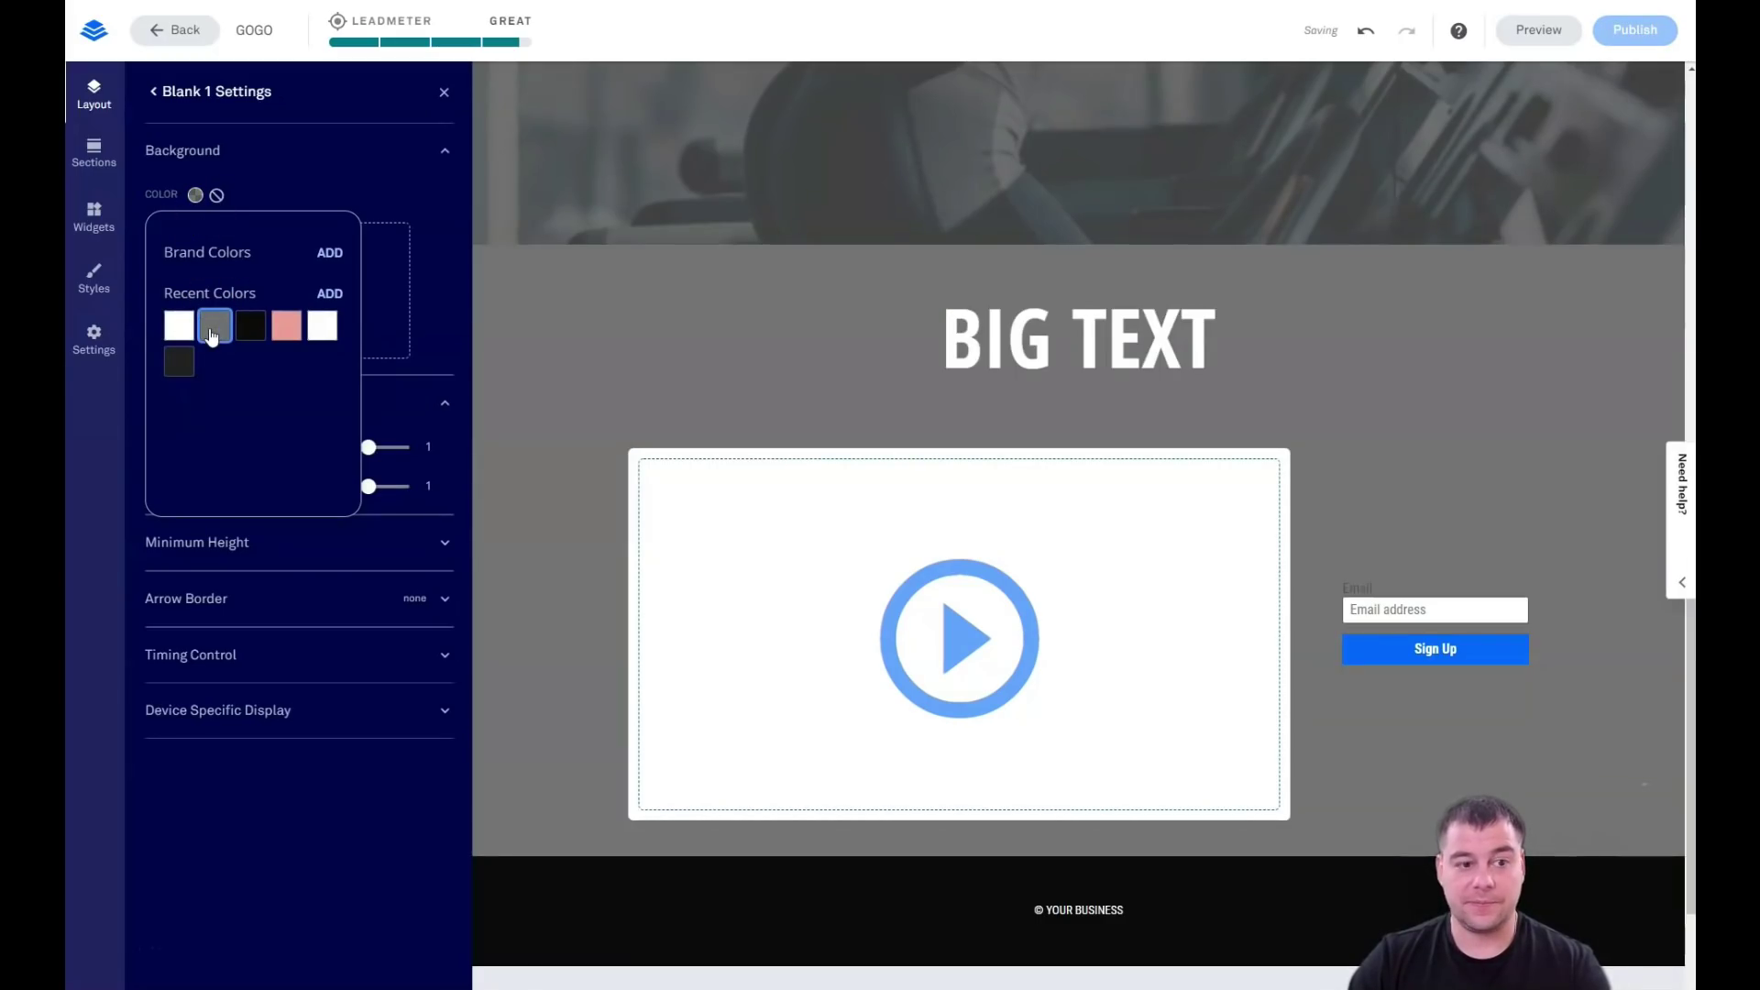
click(699, 207)
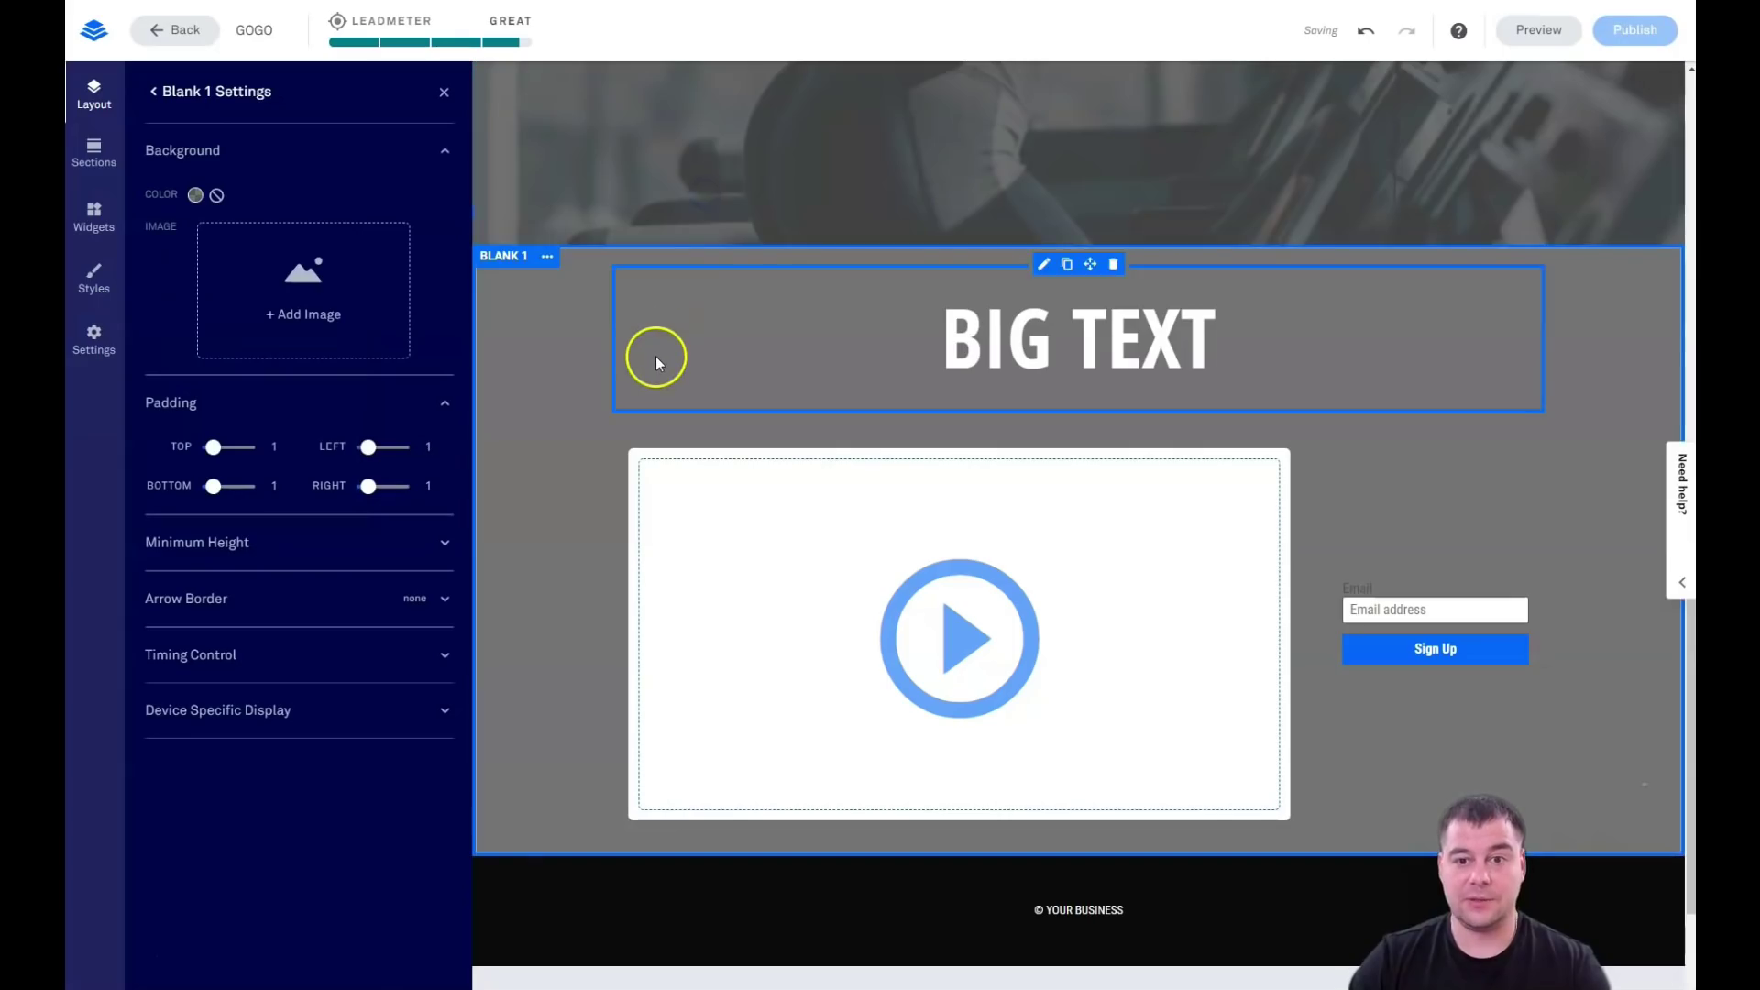
Examine how the grey Blank 1 section looks beneath the hero image section across the whole page
scroll(959, 322, down, 2)
scroll(880, 425, up, 10)
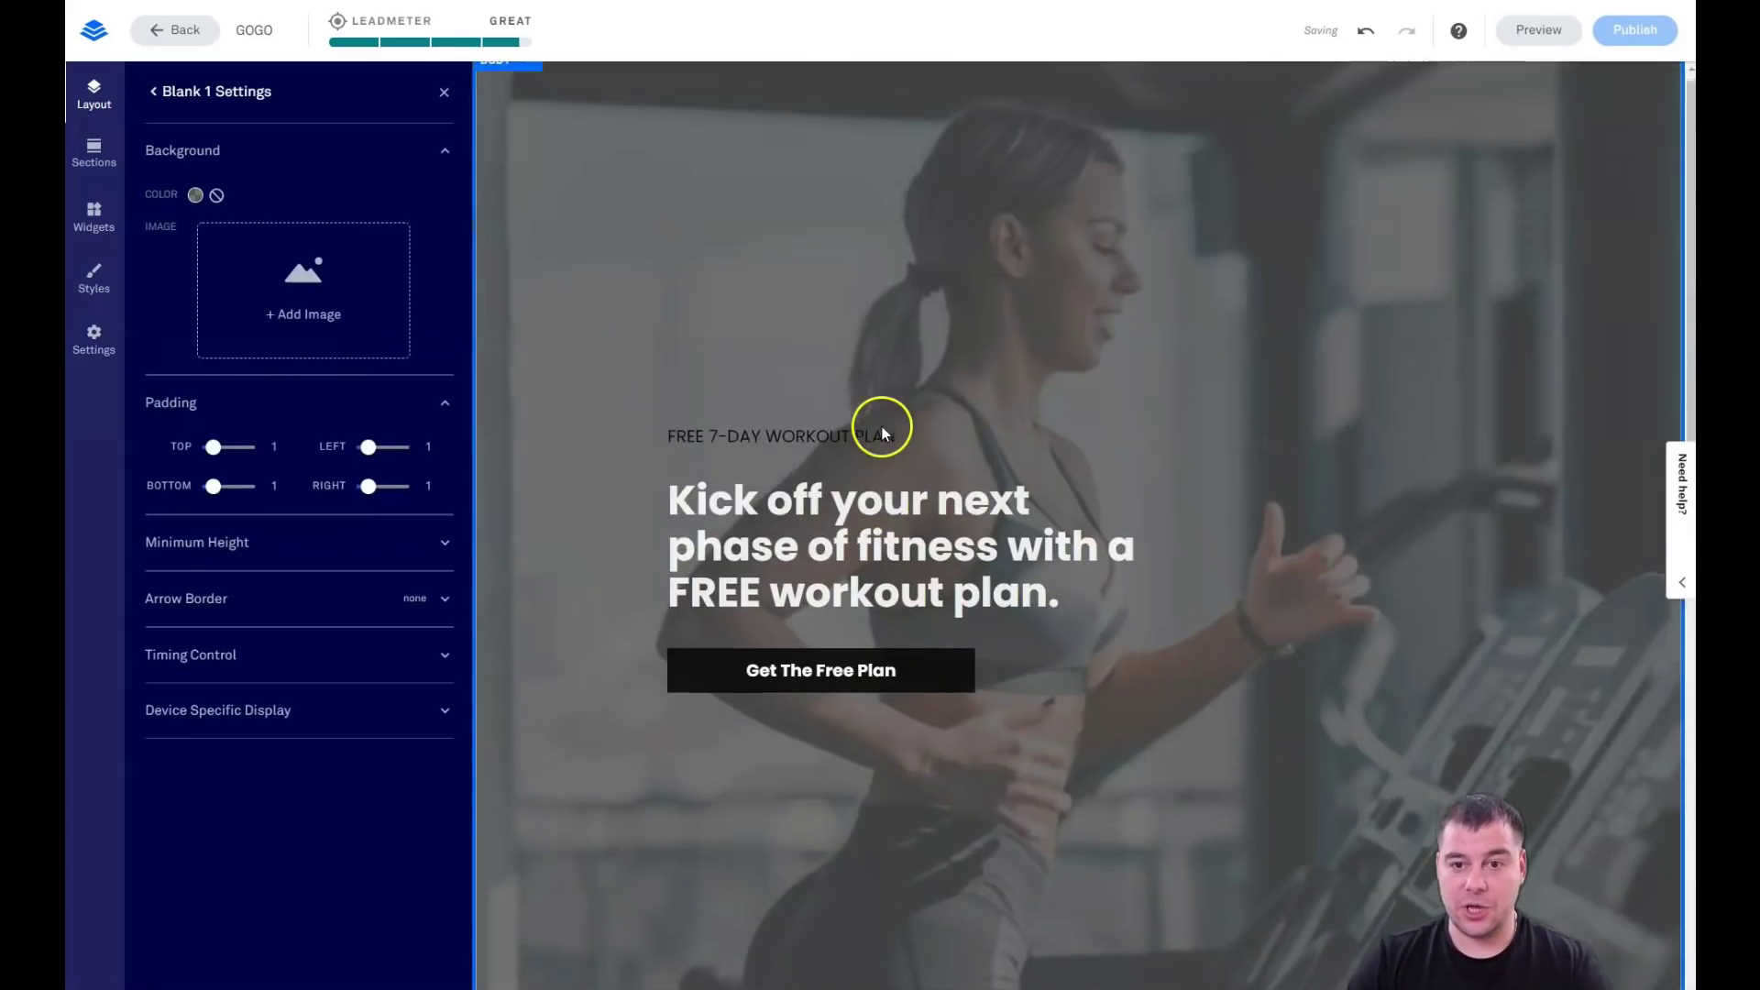
scroll(882, 426, down, 5)
scroll(882, 426, down, 5)
scroll(882, 426, up, 6)
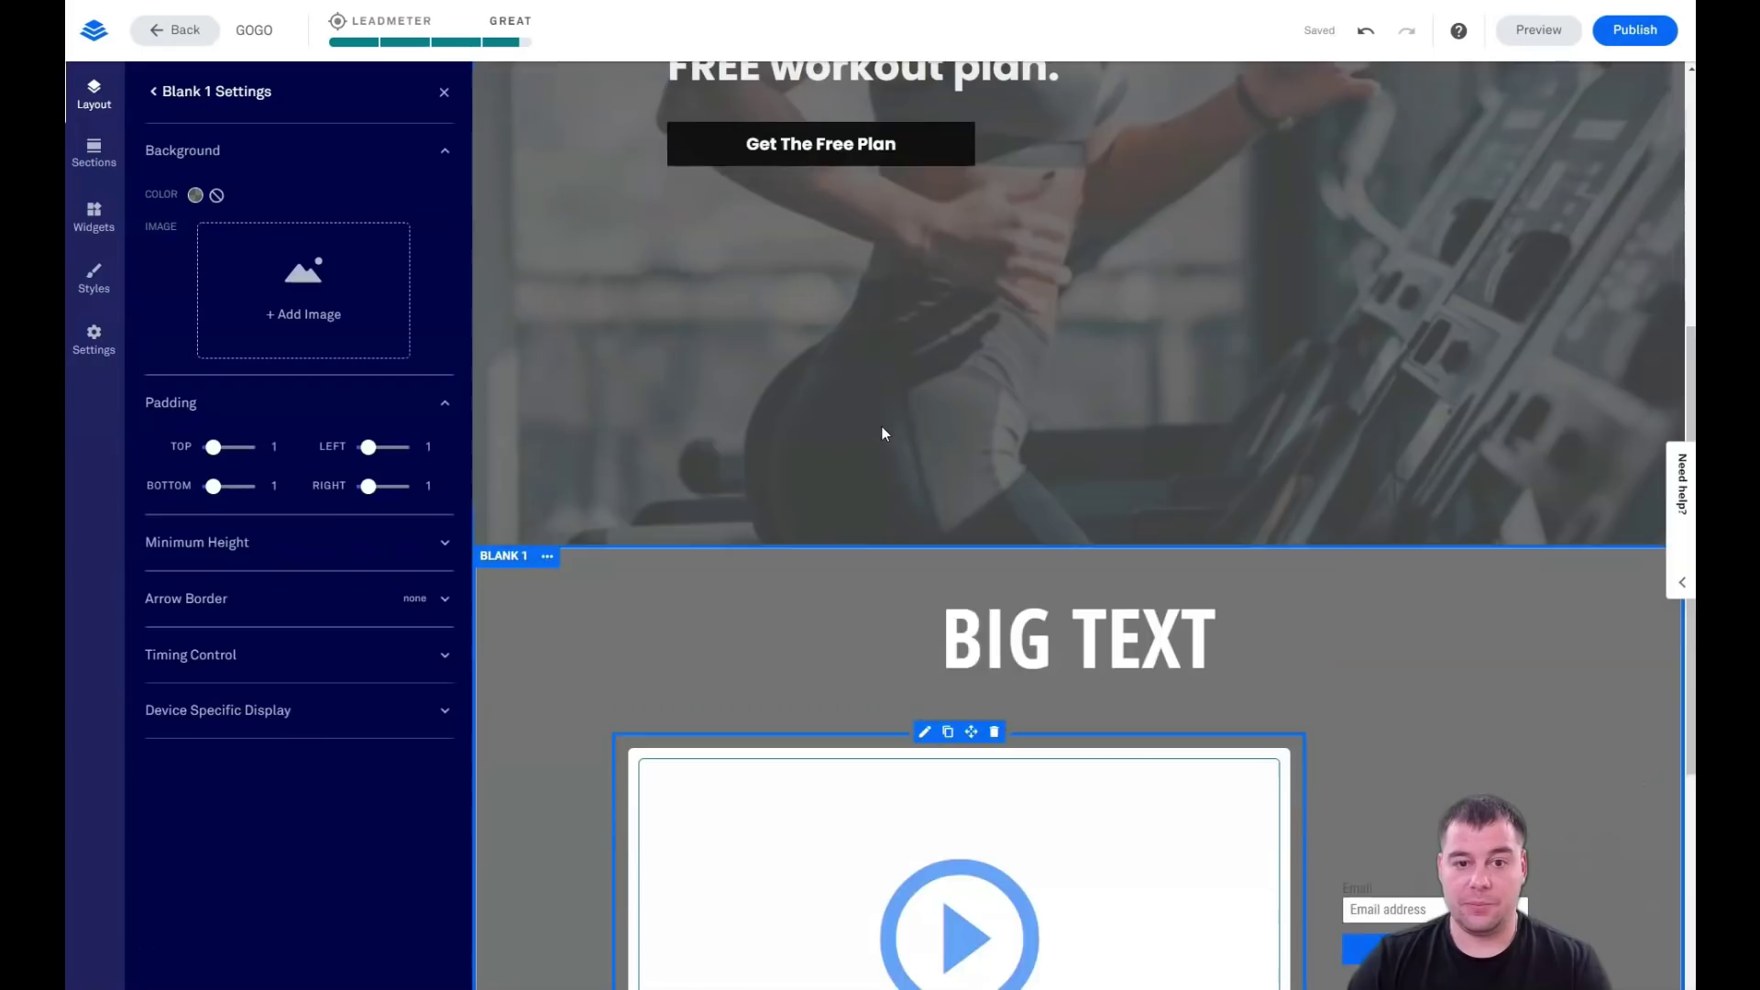
scroll(882, 426, up, 4)
scroll(1002, 440, down, 8)
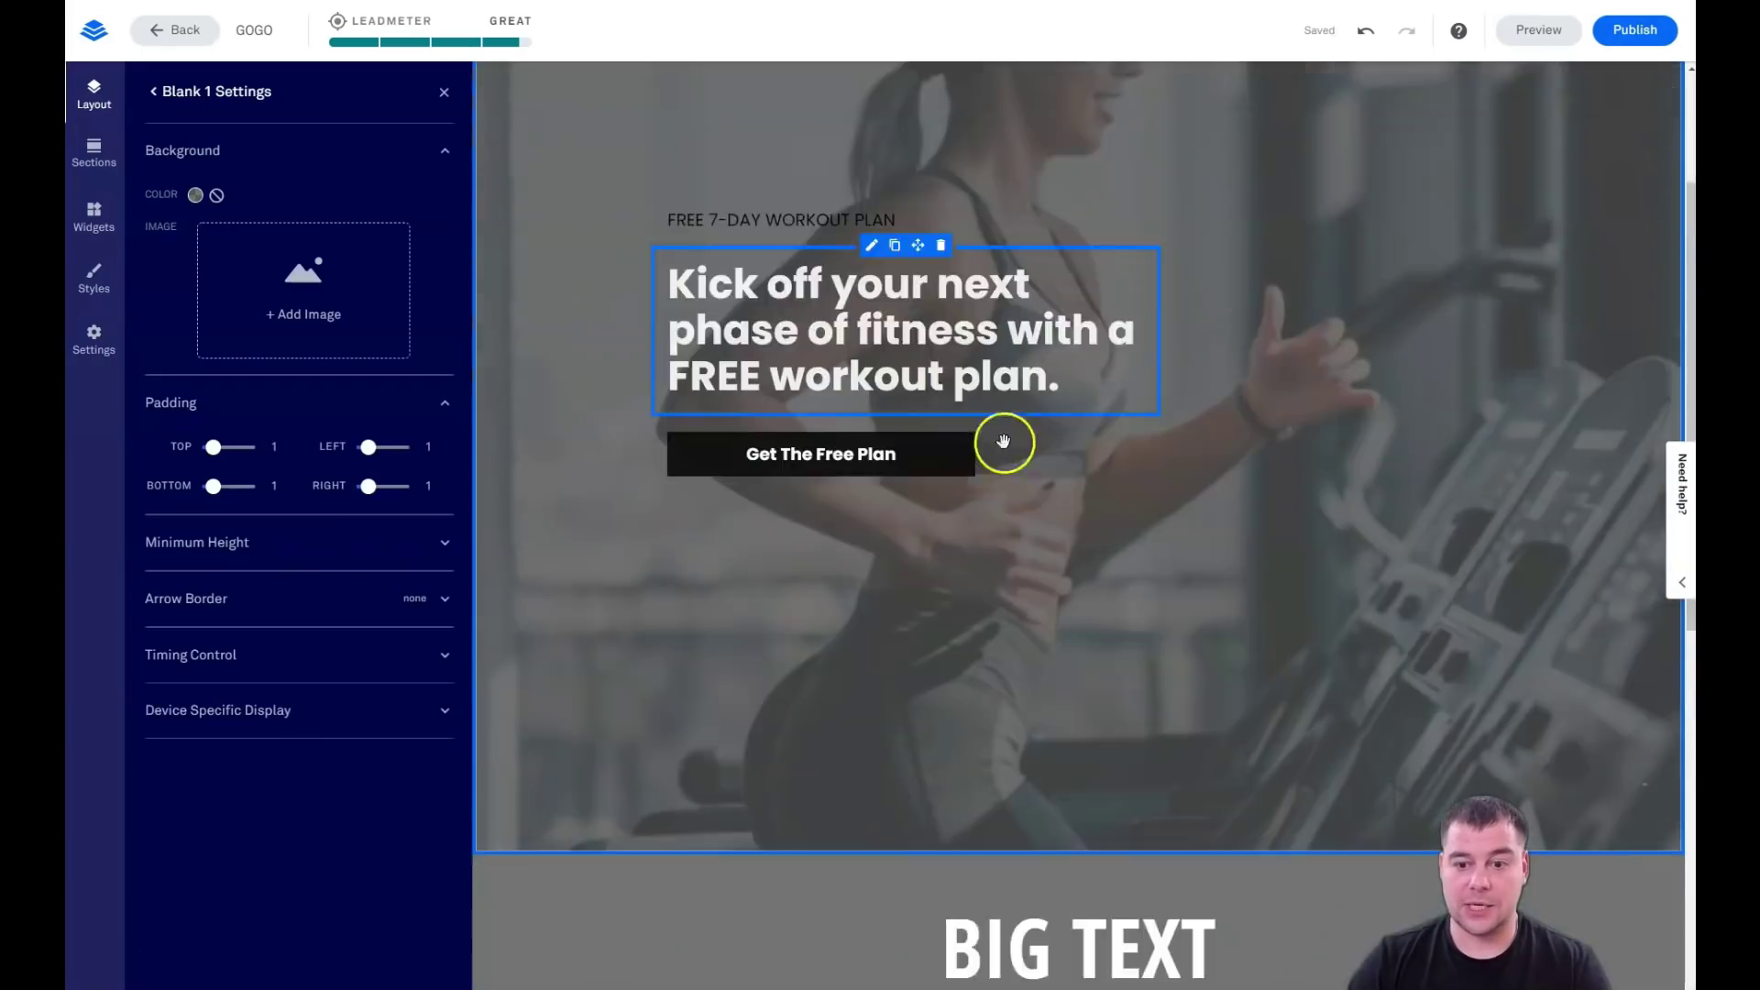
scroll(1257, 425, up, 3)
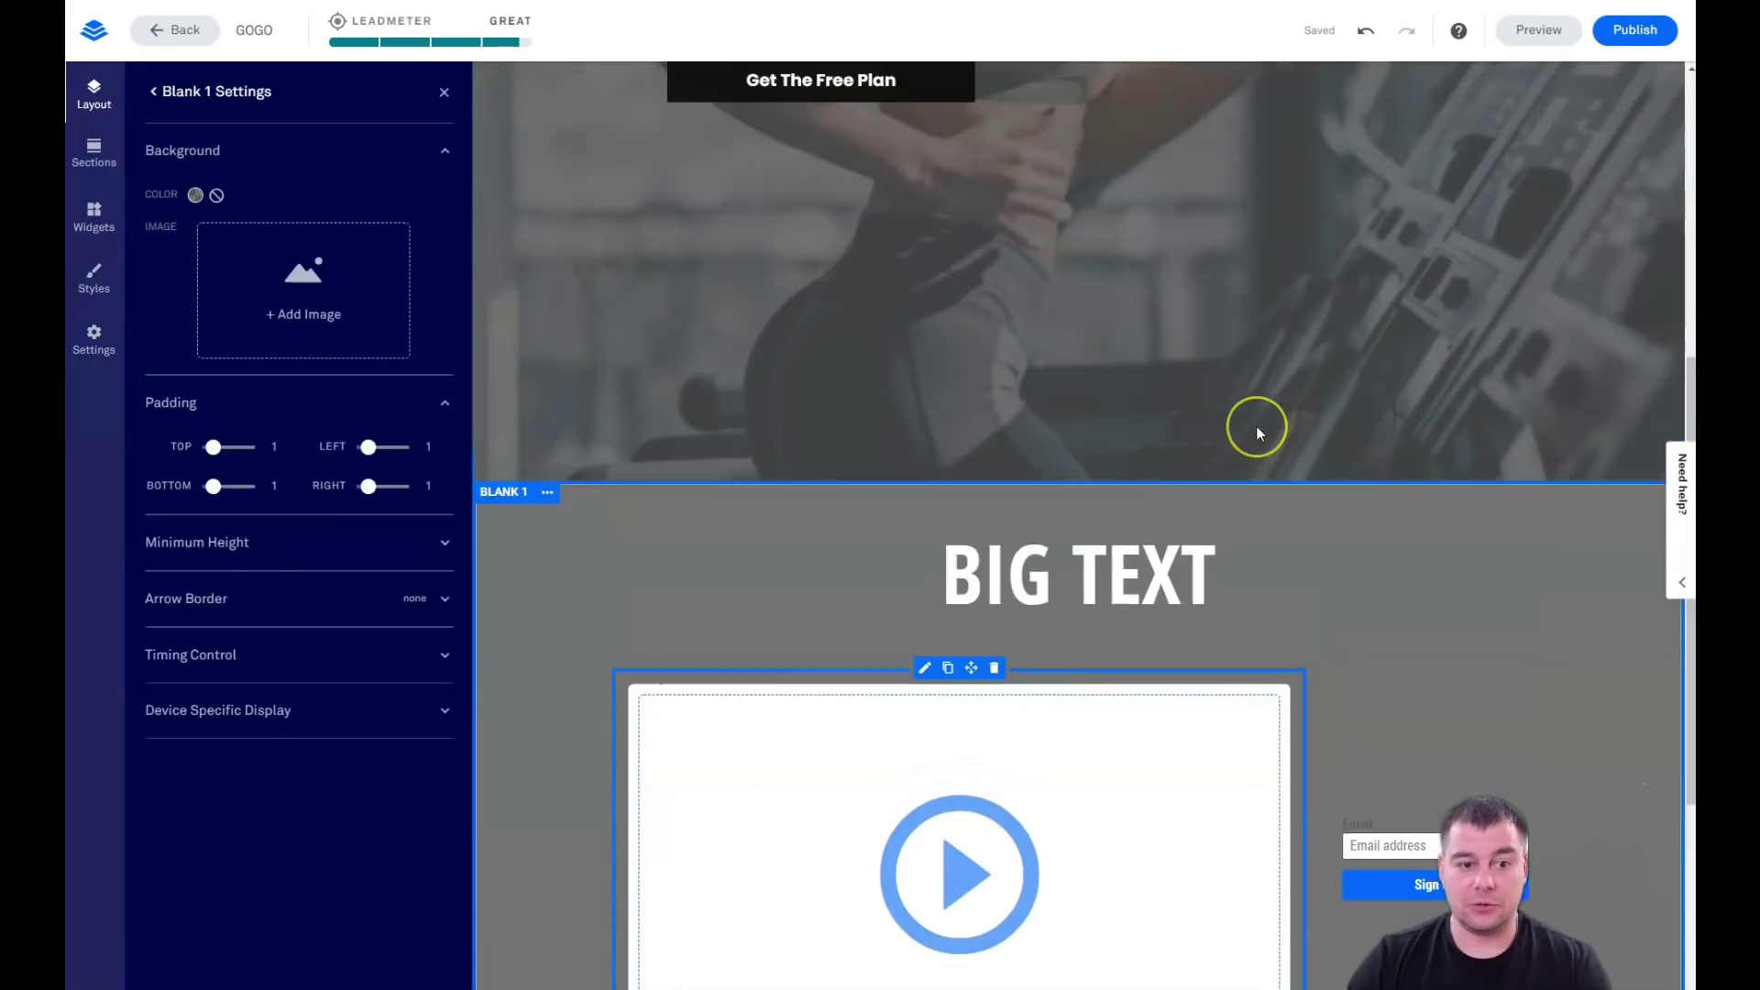
scroll(1256, 425, down, 5)
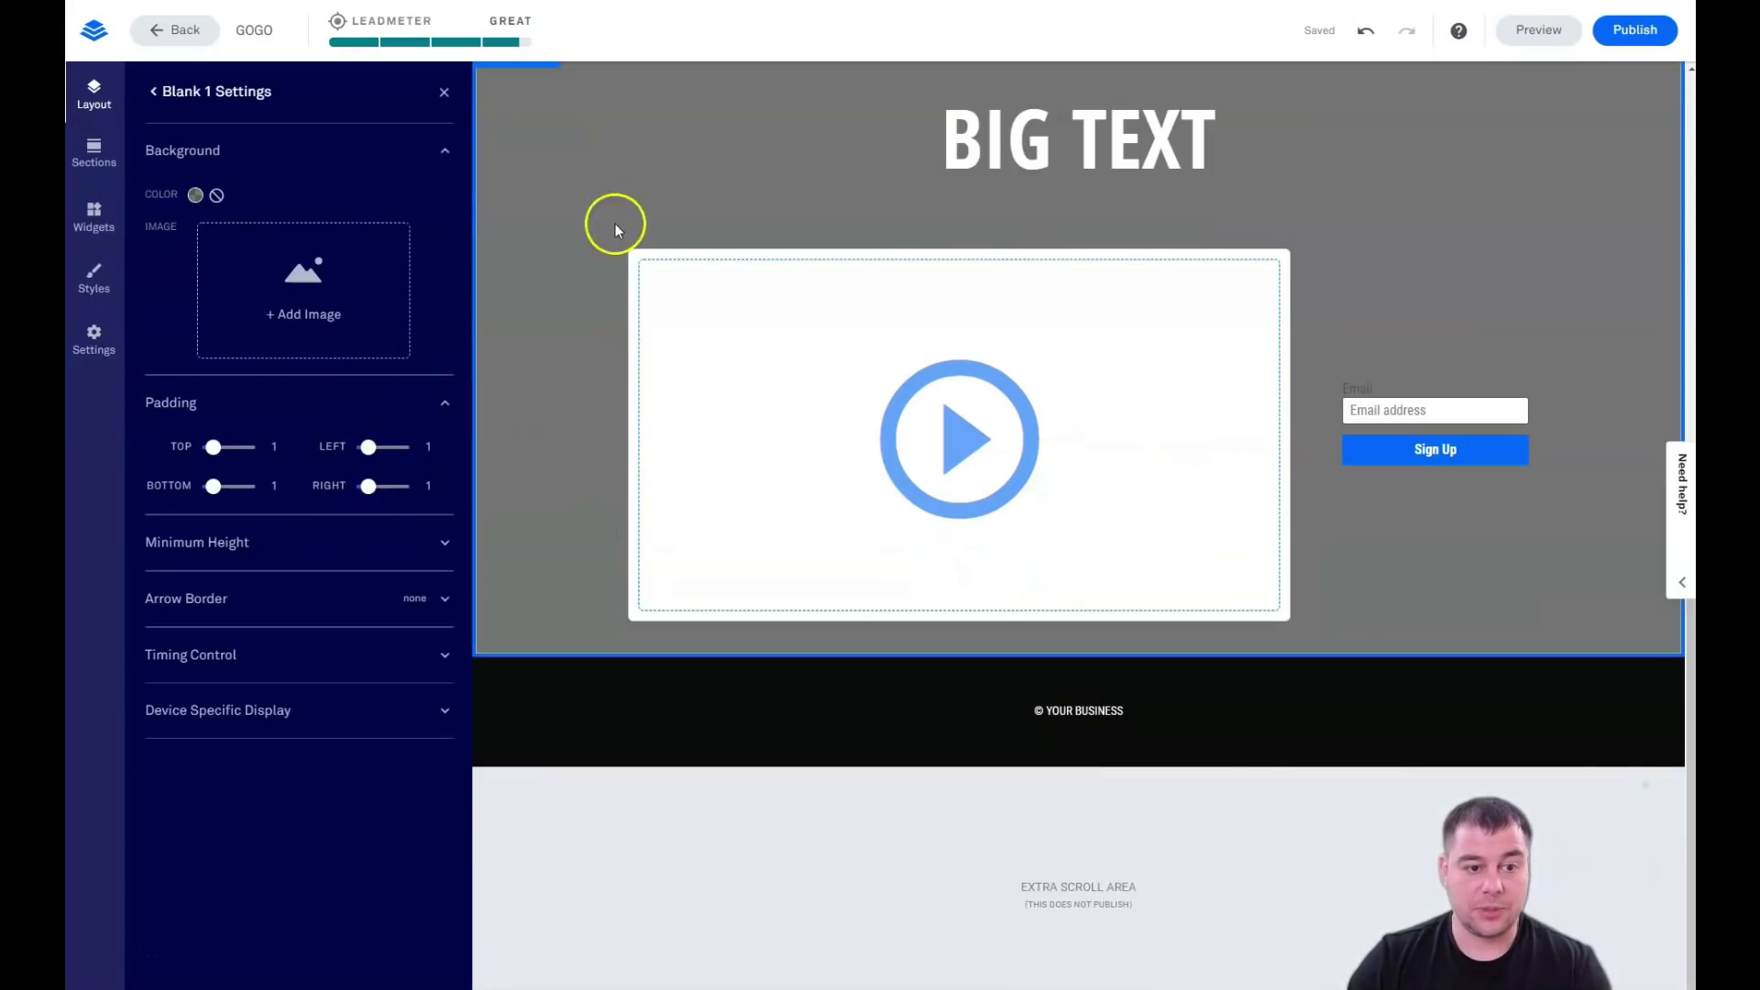
Try the 75% and 90% minimum heights on the Blank 1 section, settle on 50%, and close its settings
click(444, 547)
click(358, 588)
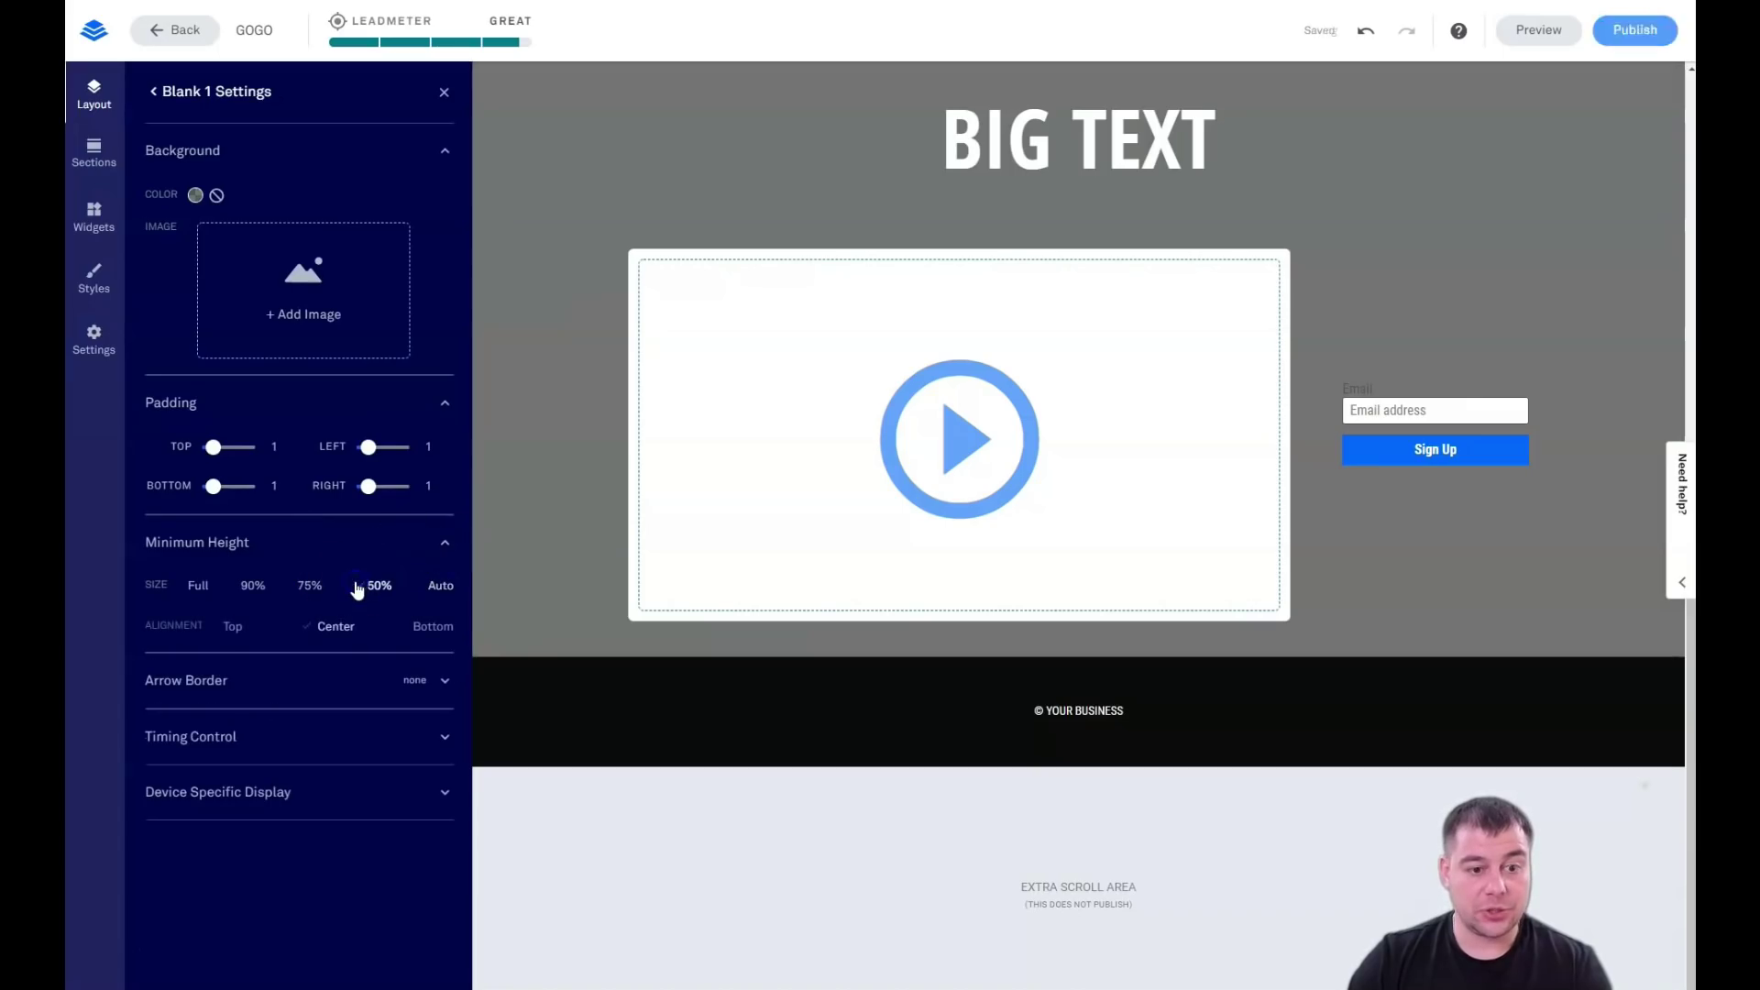
click(257, 585)
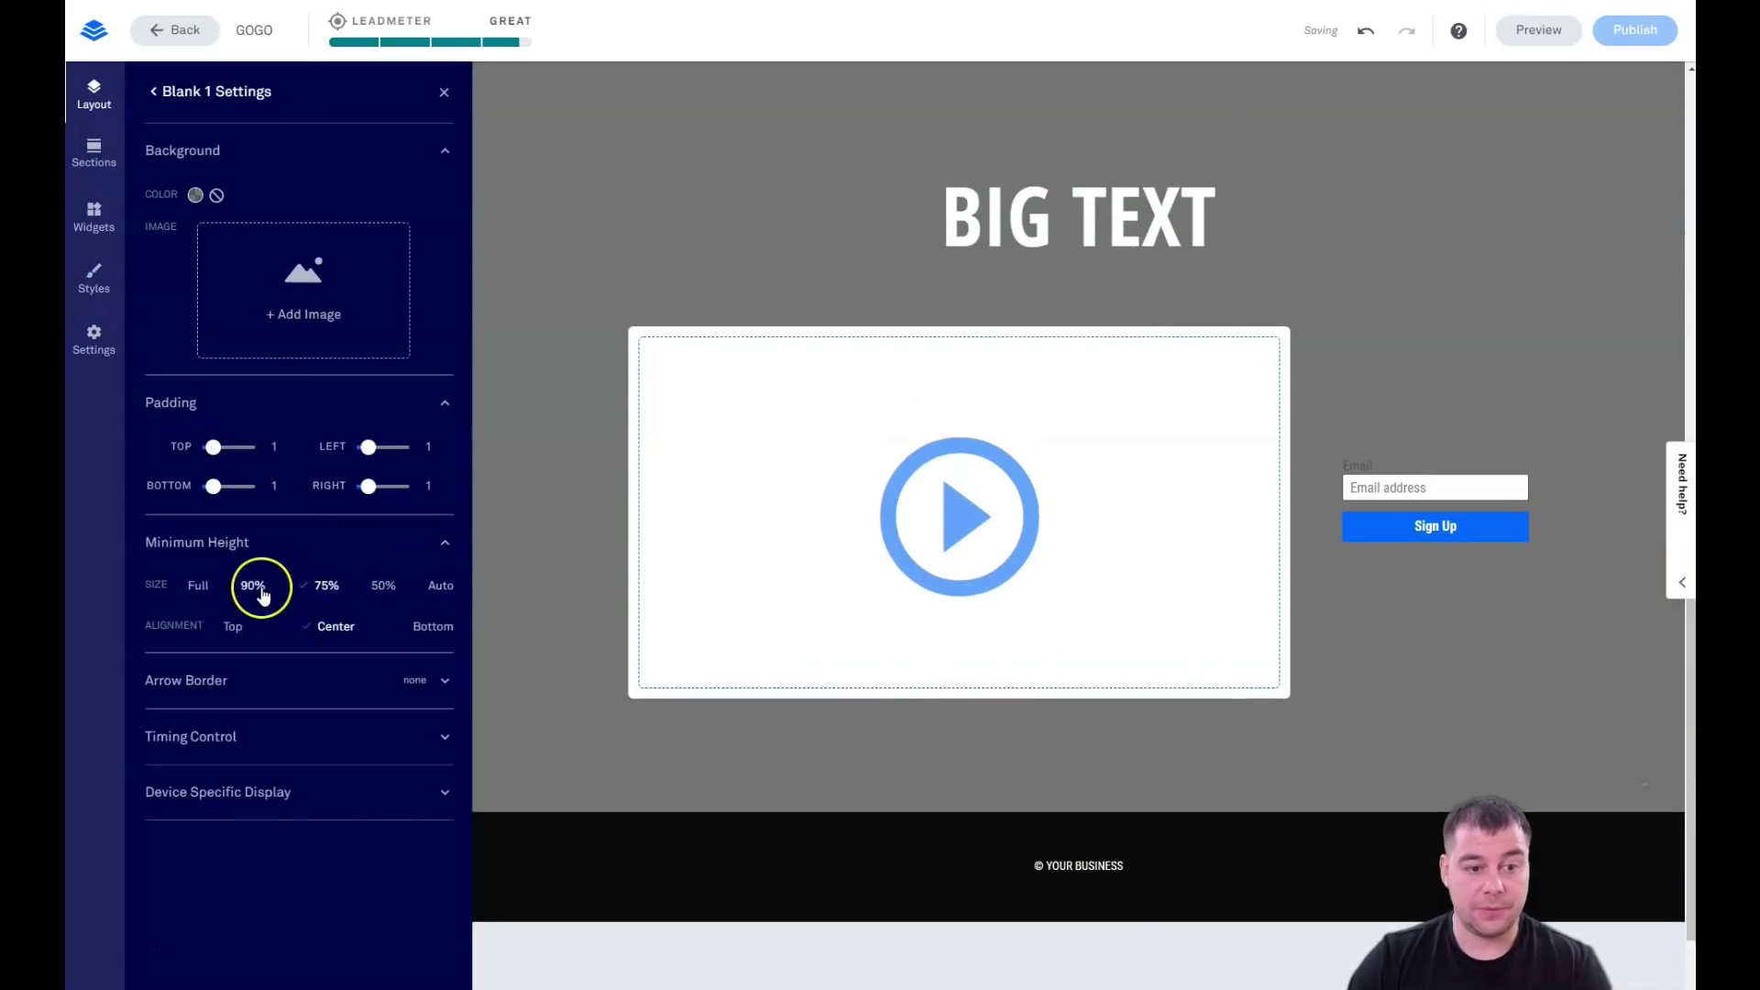
click(933, 418)
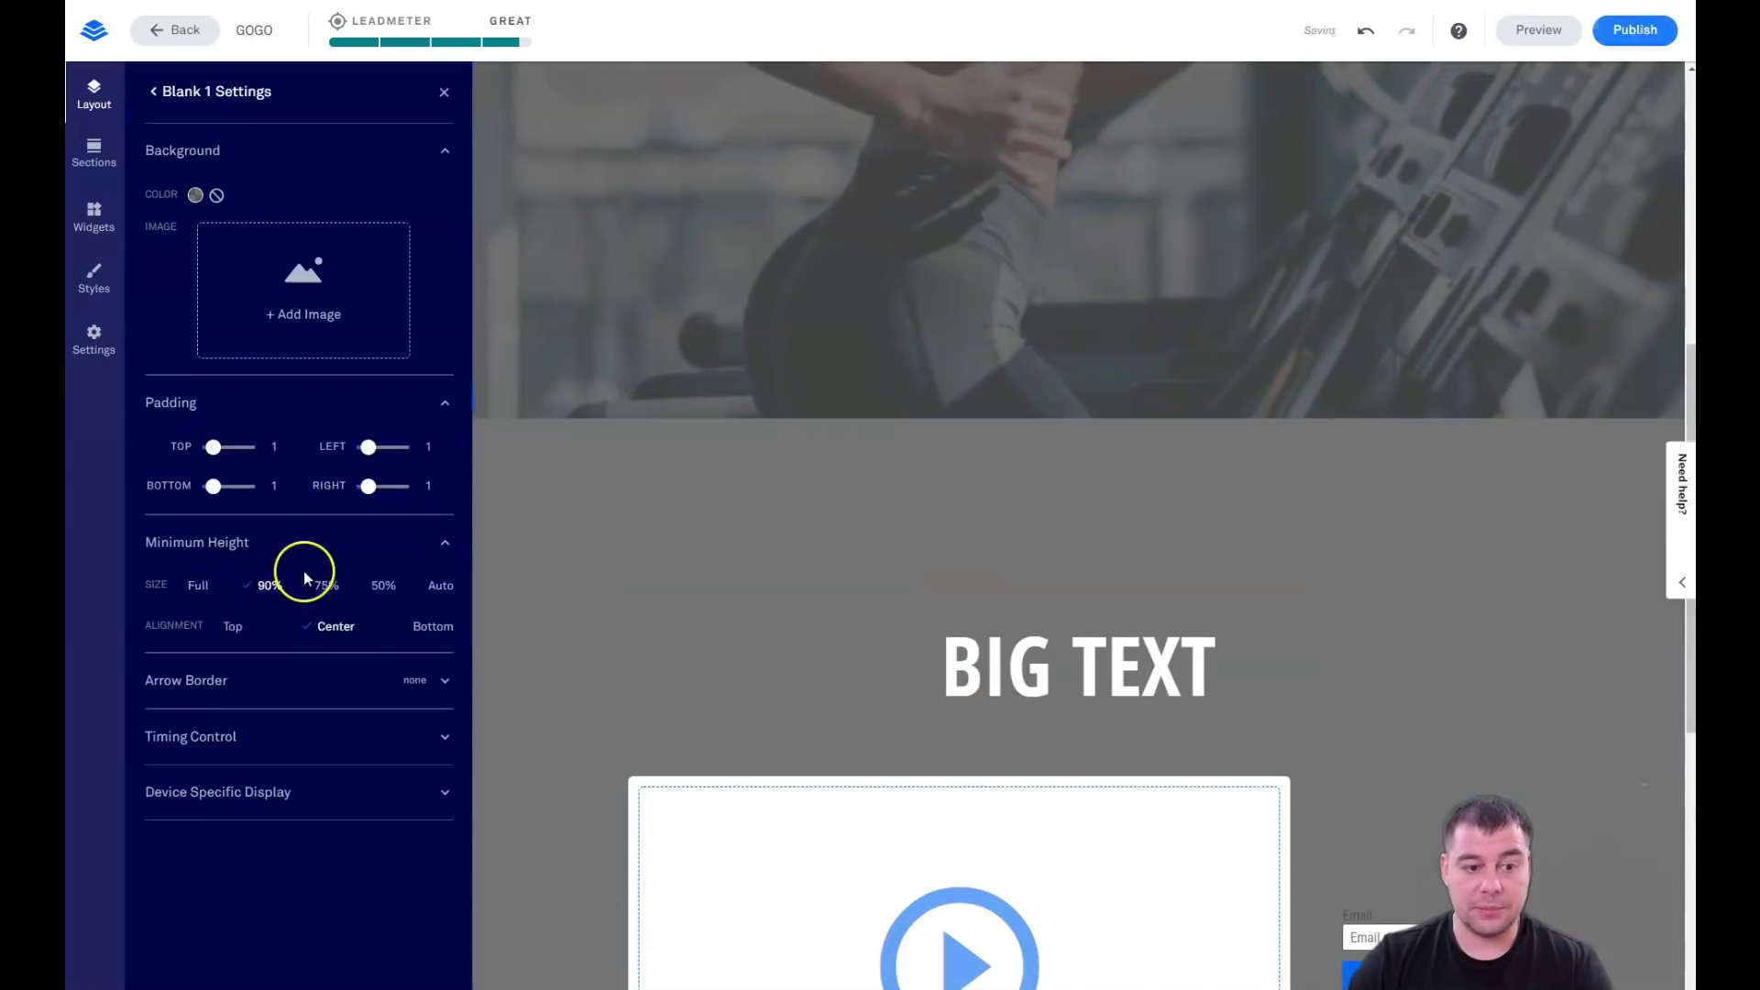
click(327, 587)
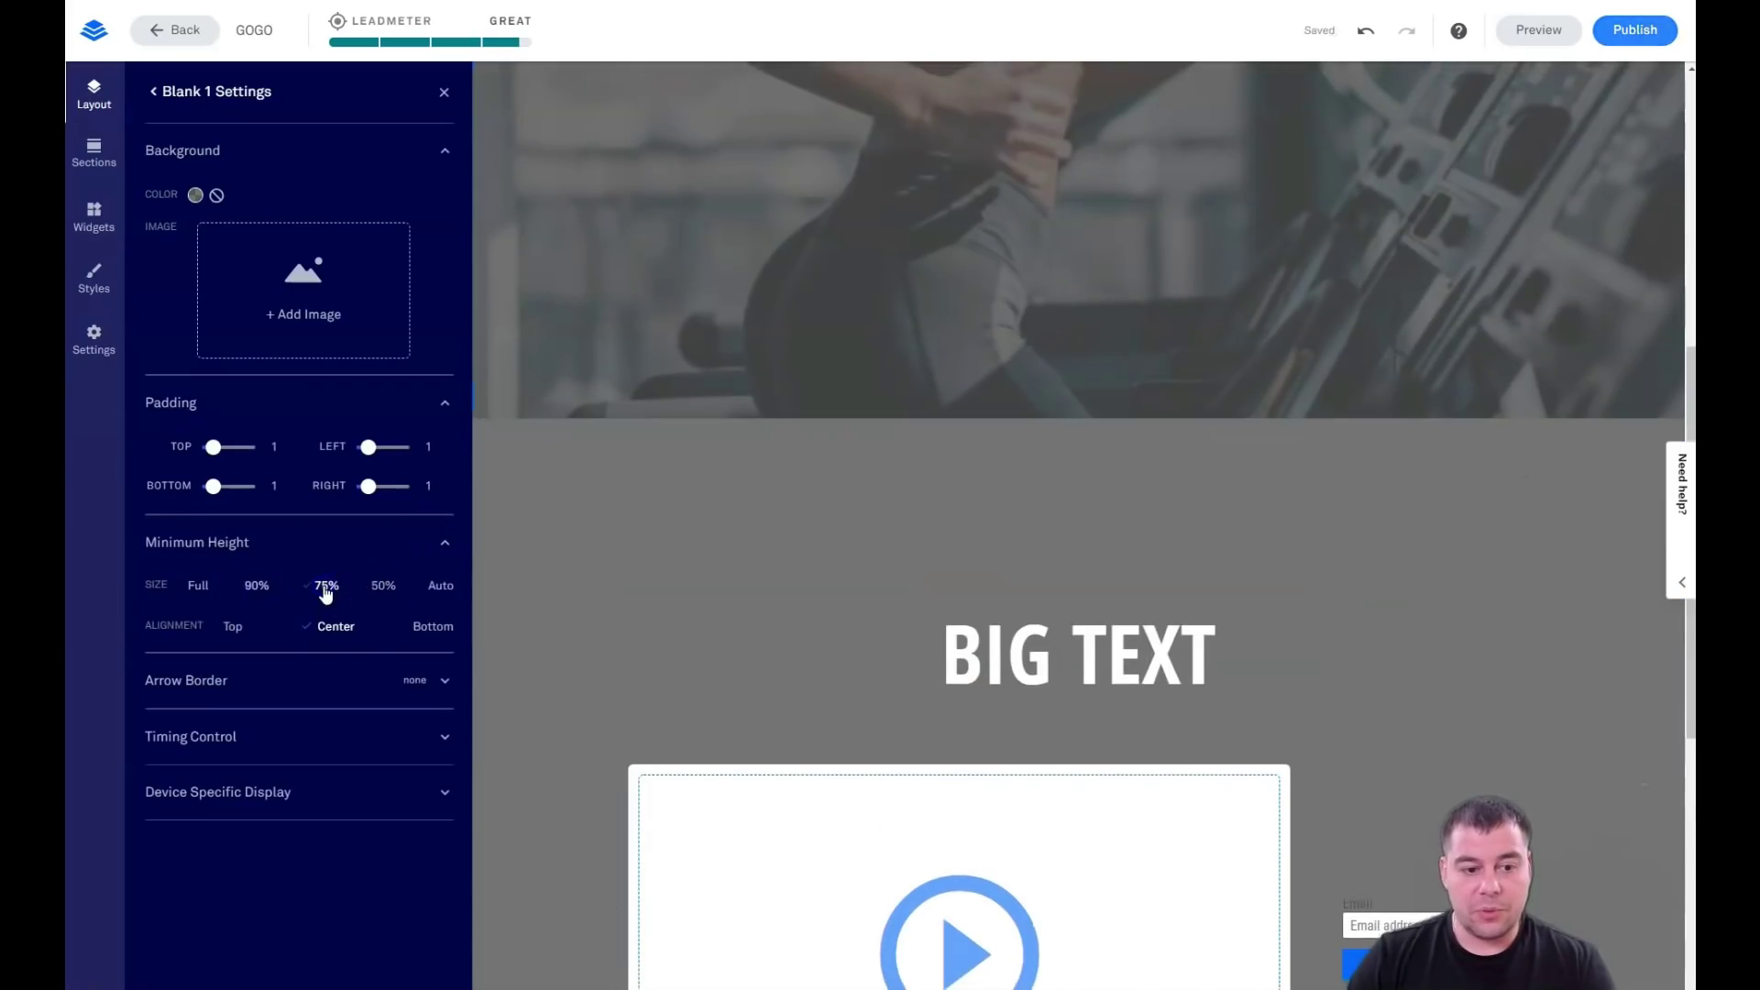
click(380, 588)
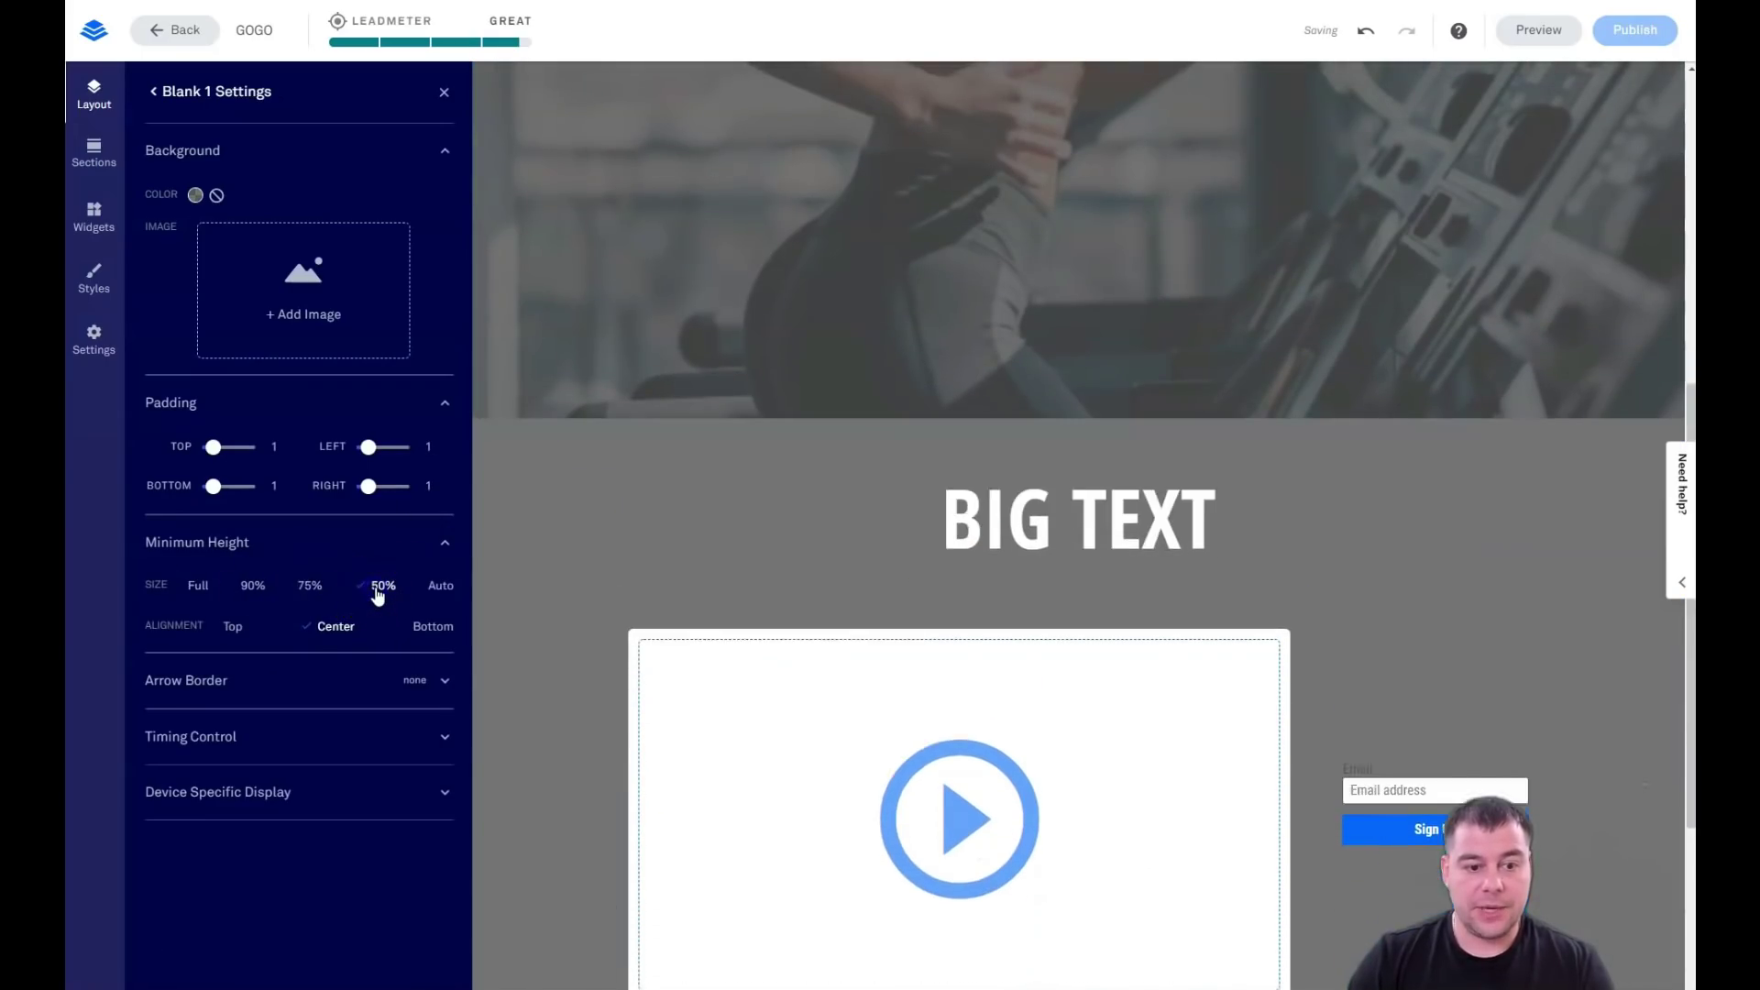
click(444, 96)
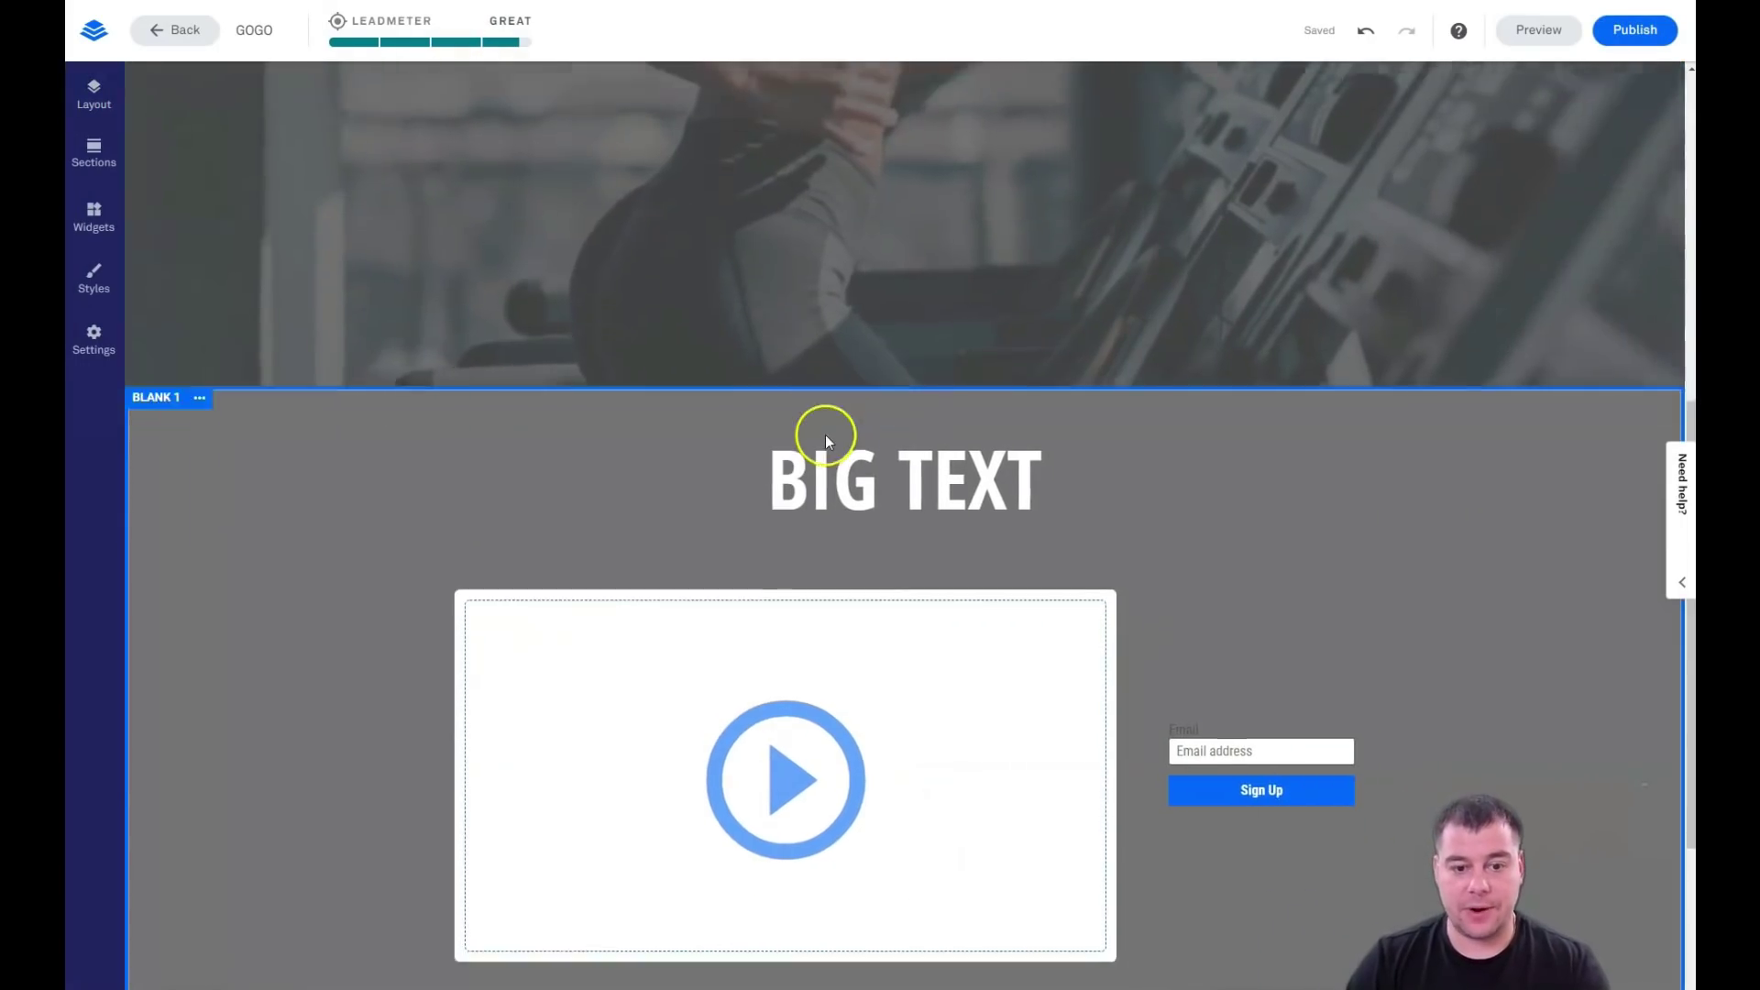
Open the click event settings of the Get The Free Plan button and review its link options
scroll(825, 441, down, 3)
scroll(1002, 413, up, 8)
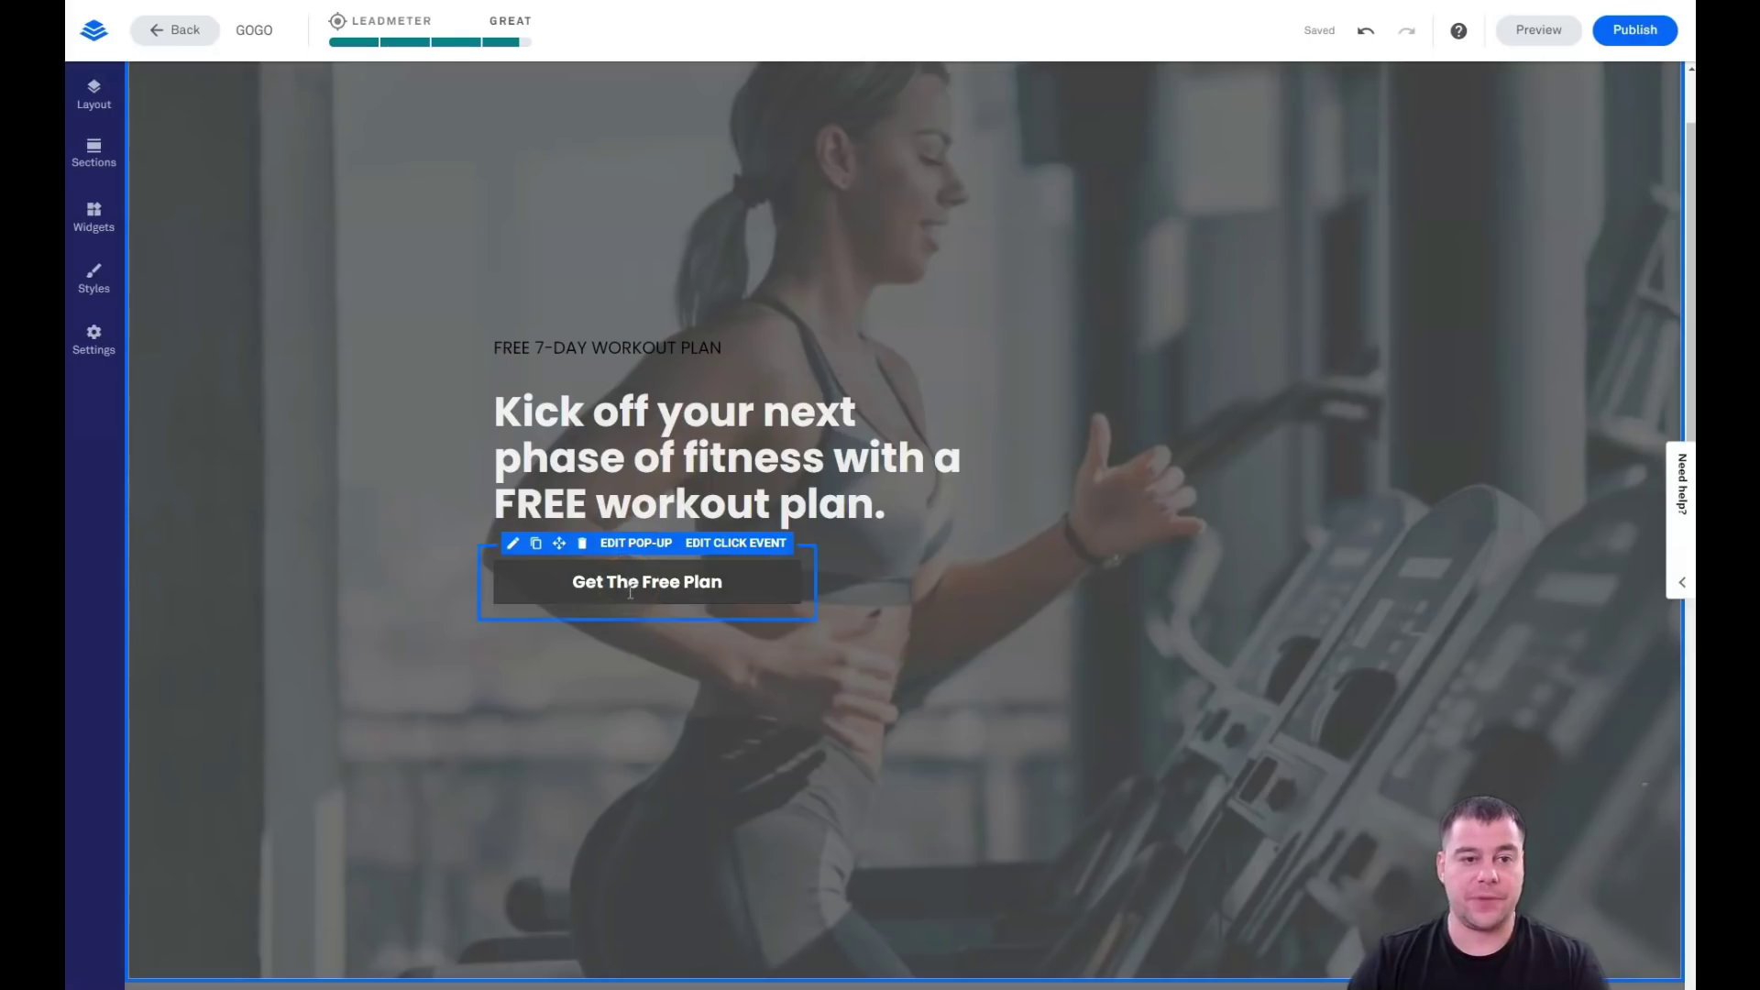
click(718, 545)
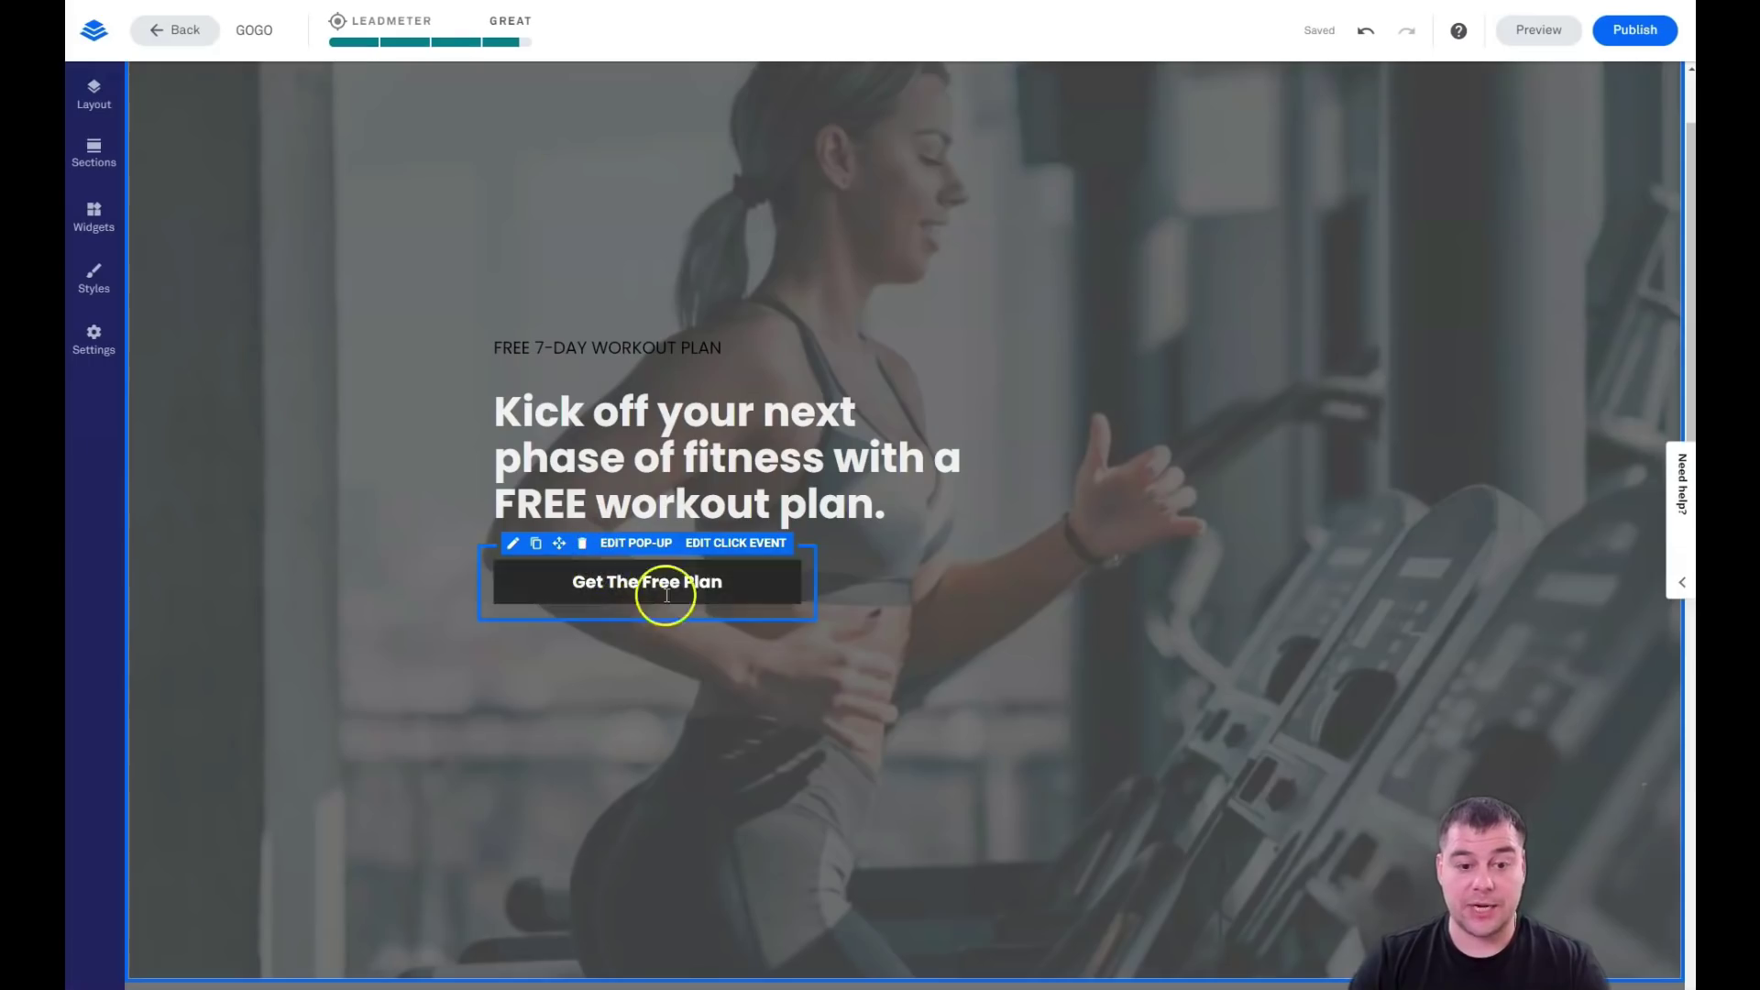
click(715, 545)
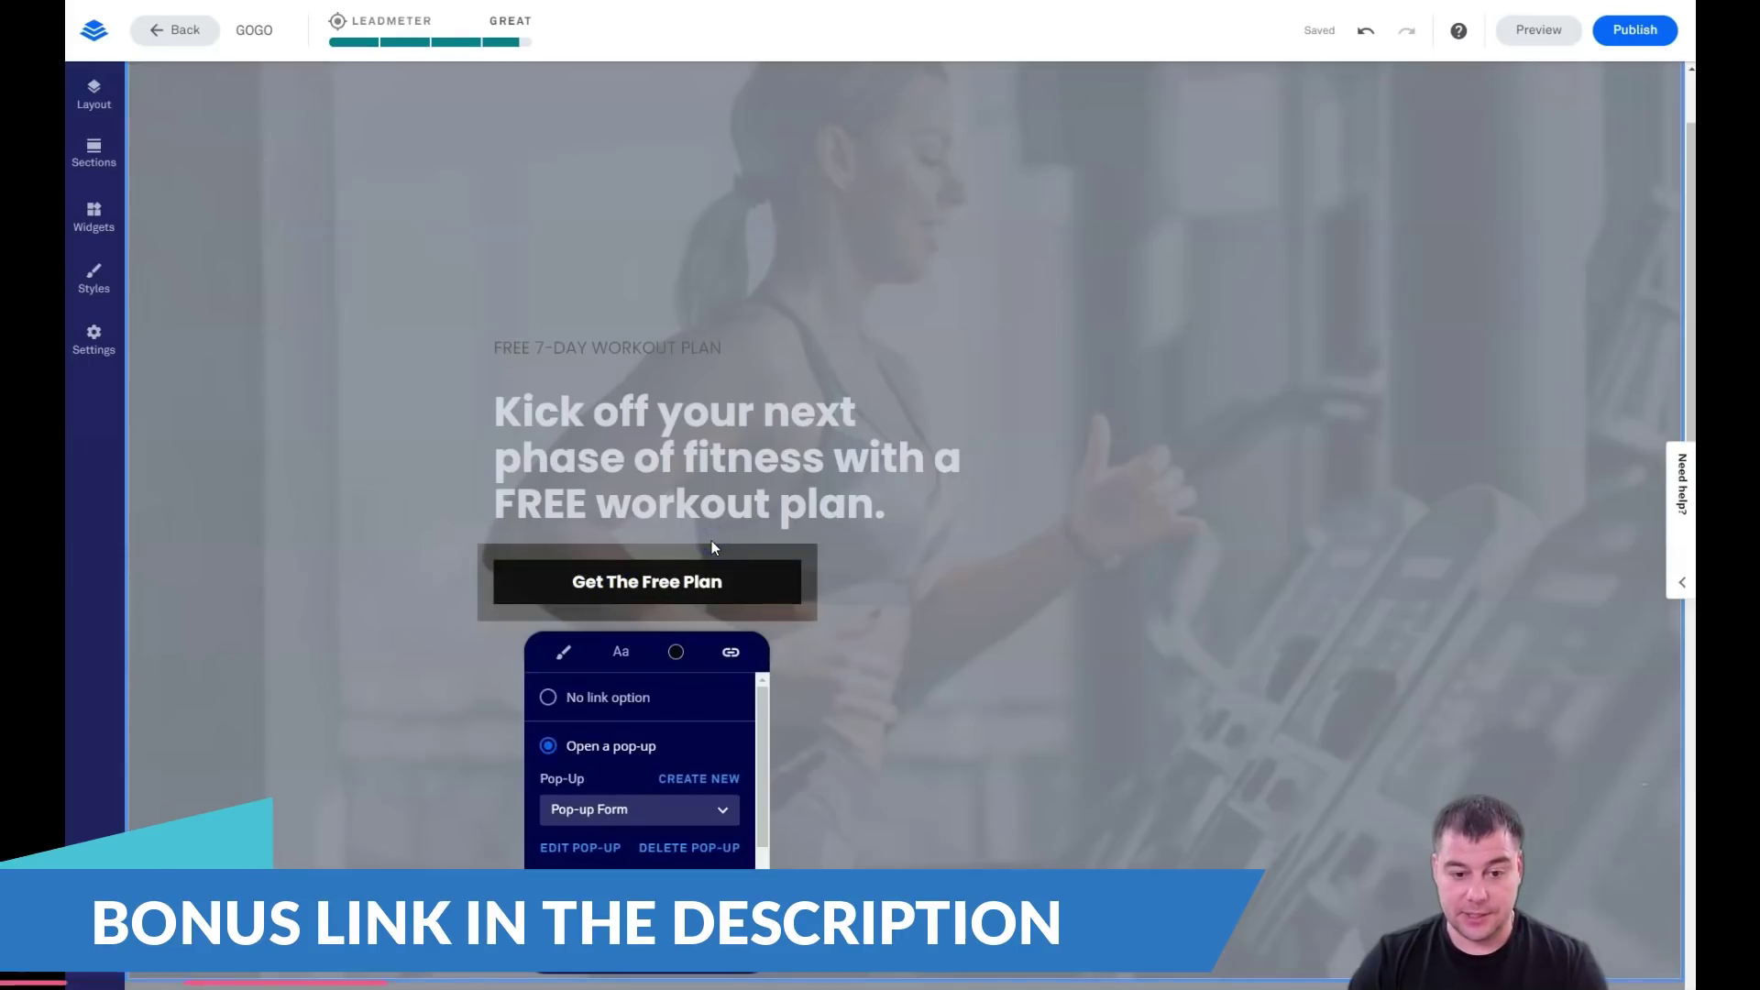
scroll(623, 797, down, 2)
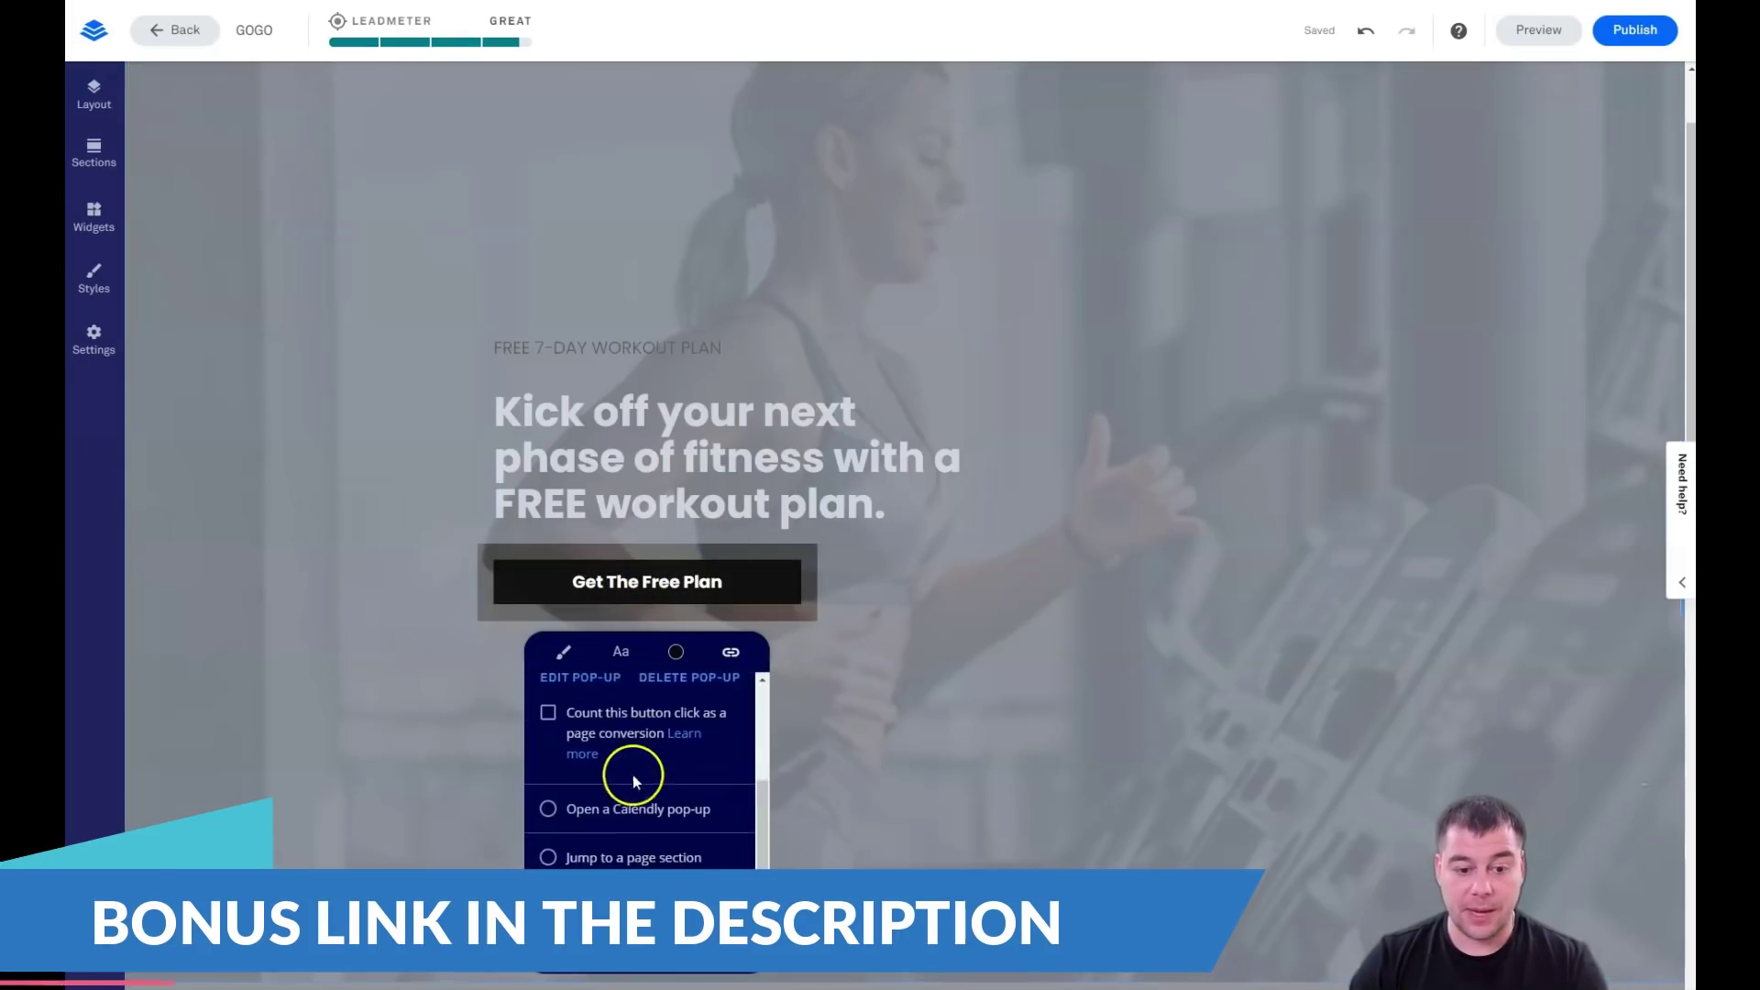
scroll(641, 825, down, 1)
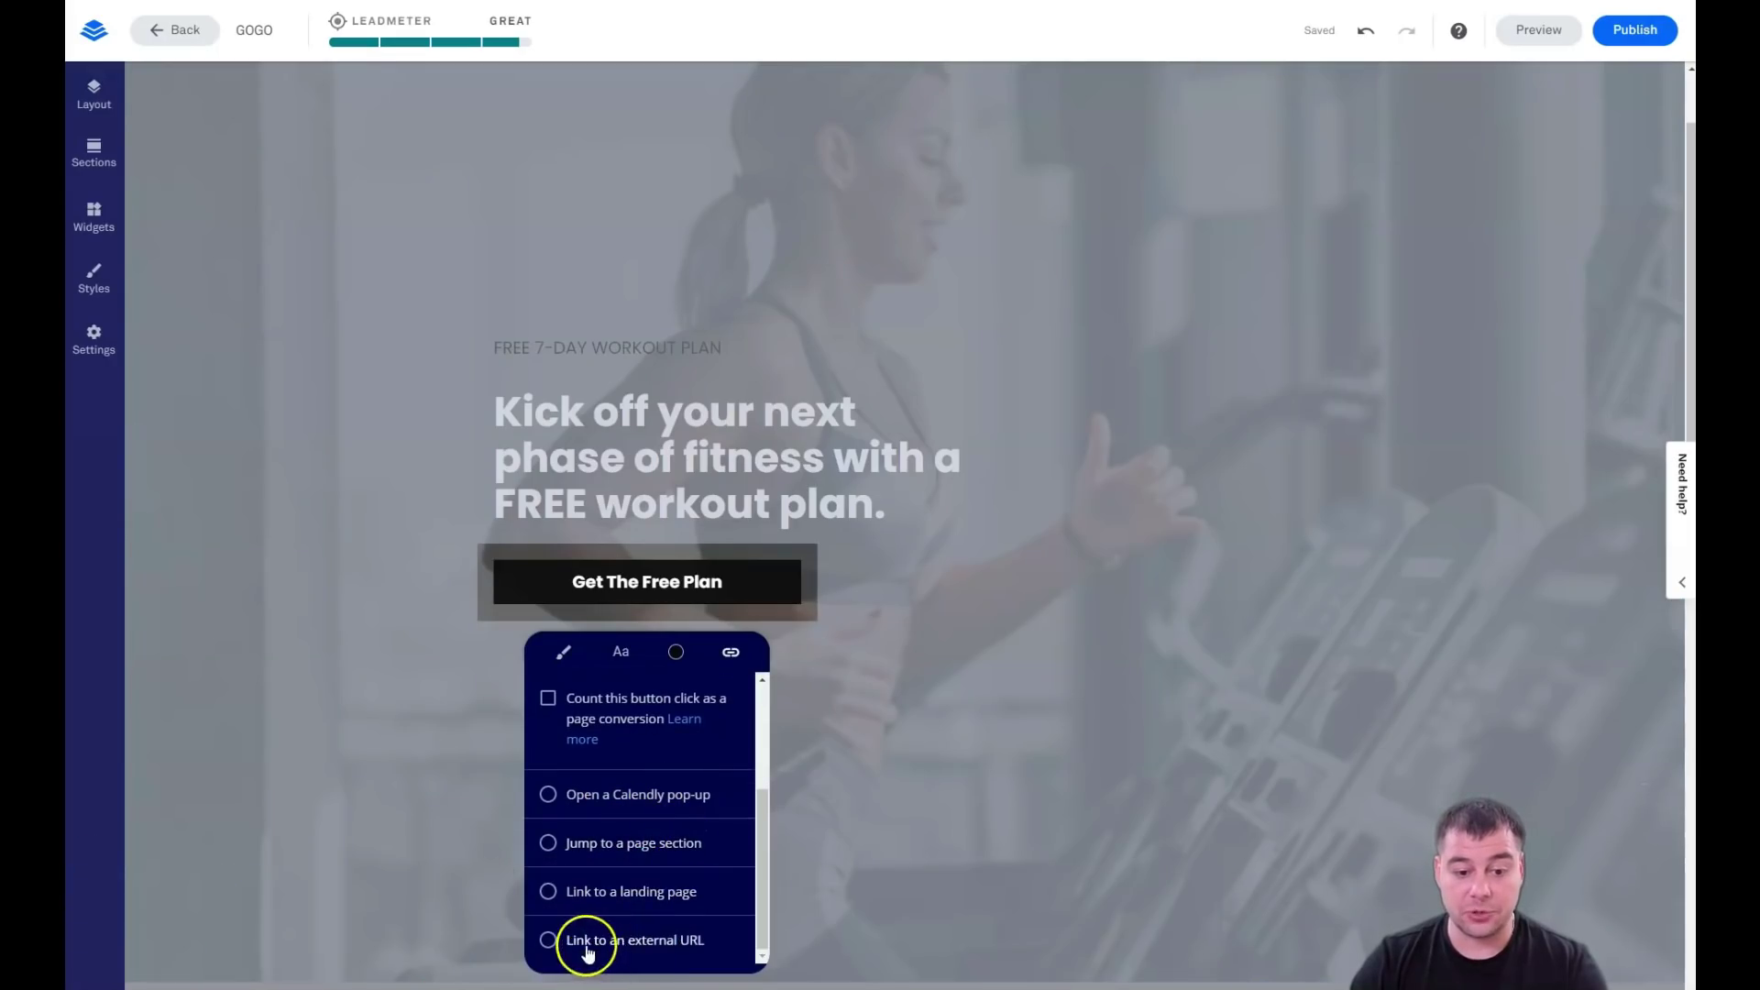
Open the Get The Free Plan button's pop-up for editing and bring up the settings of its email form
scroll(635, 885, up, 3)
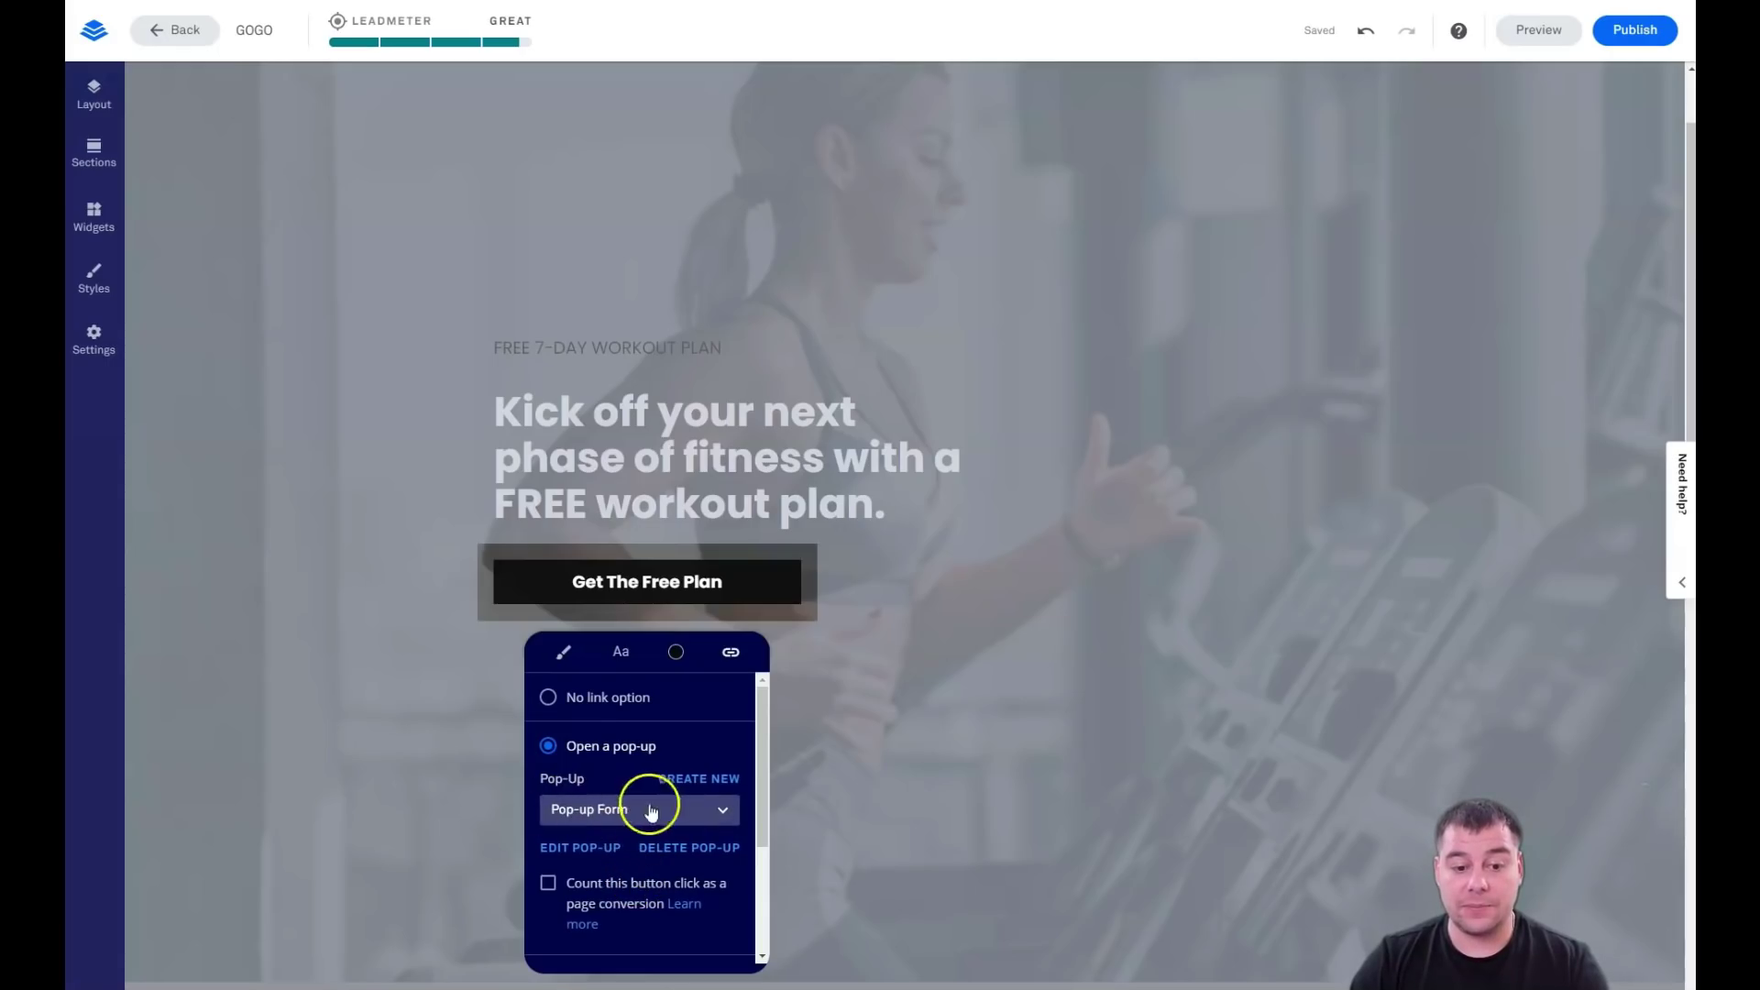
click(576, 851)
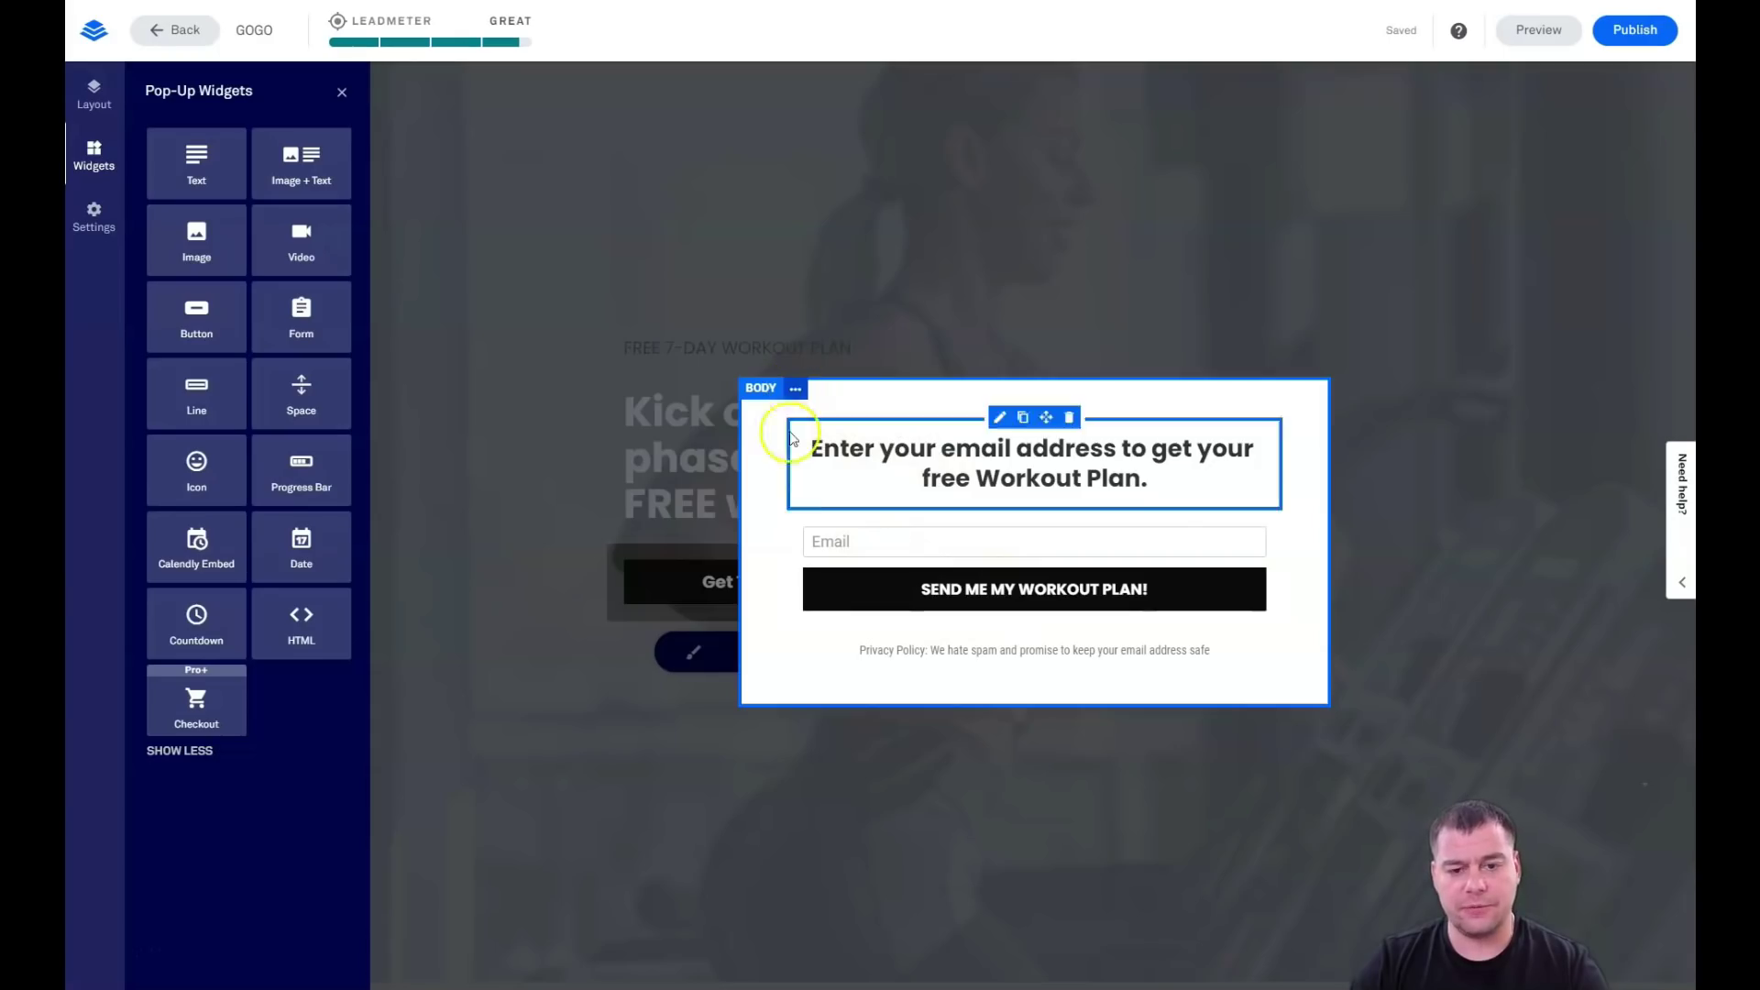
click(794, 395)
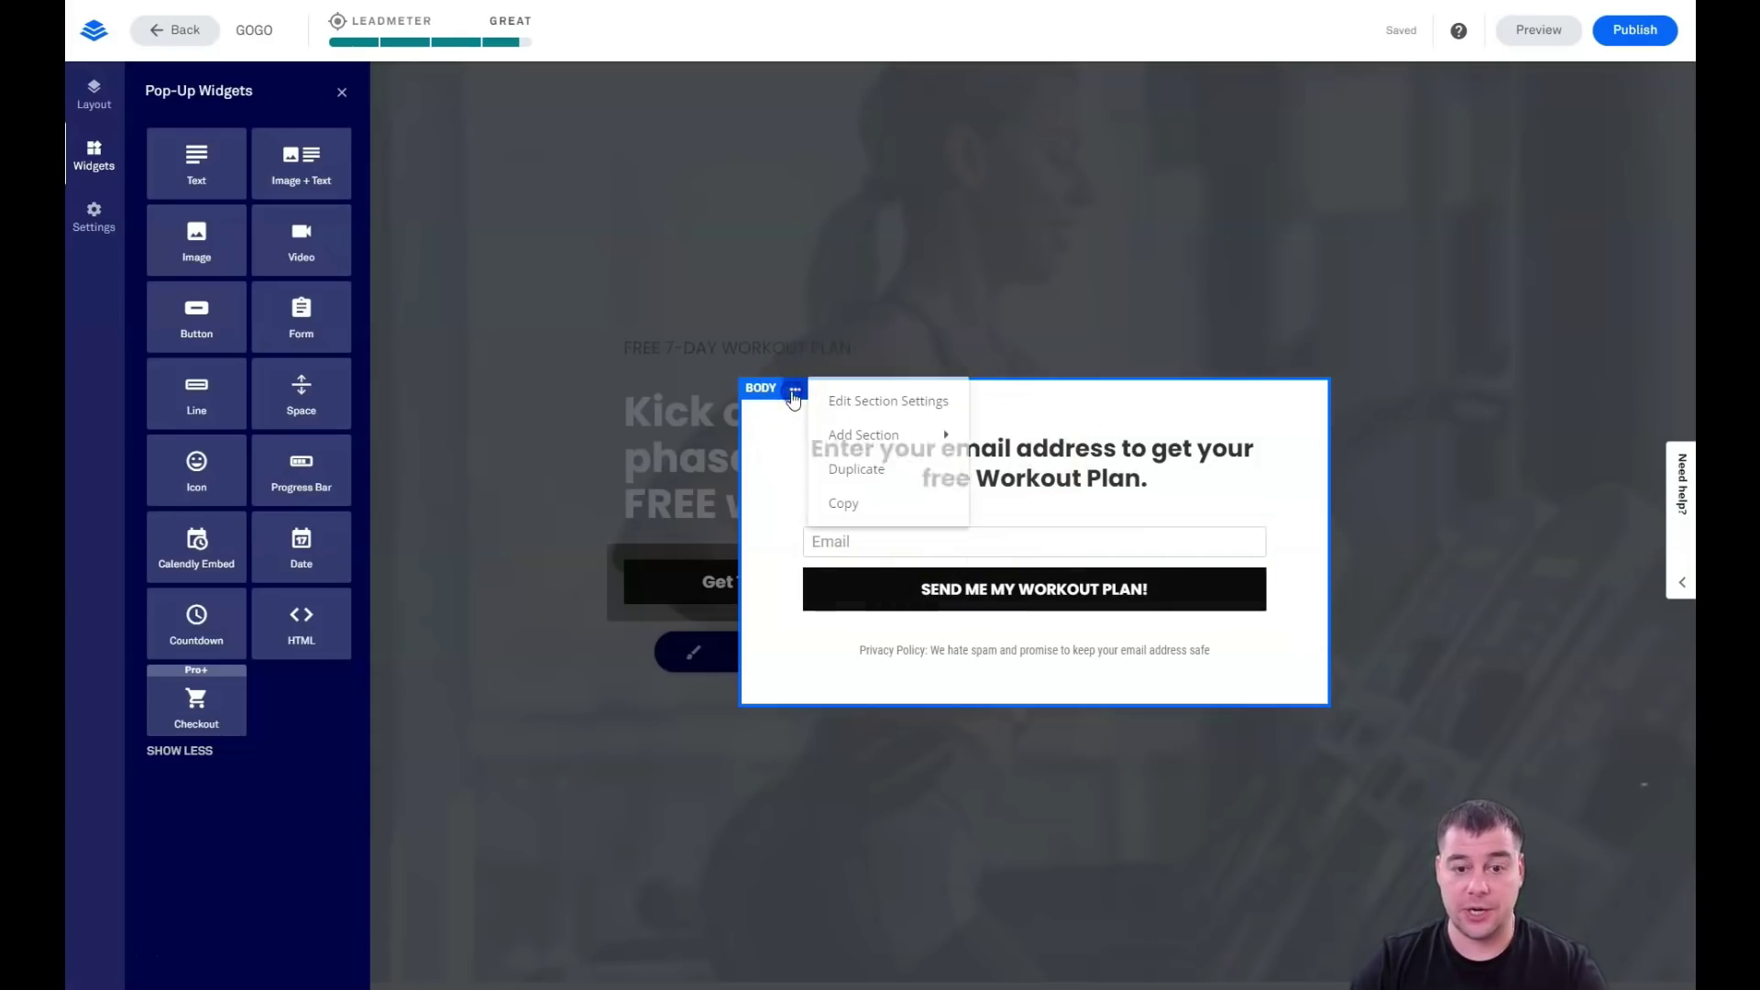
click(794, 394)
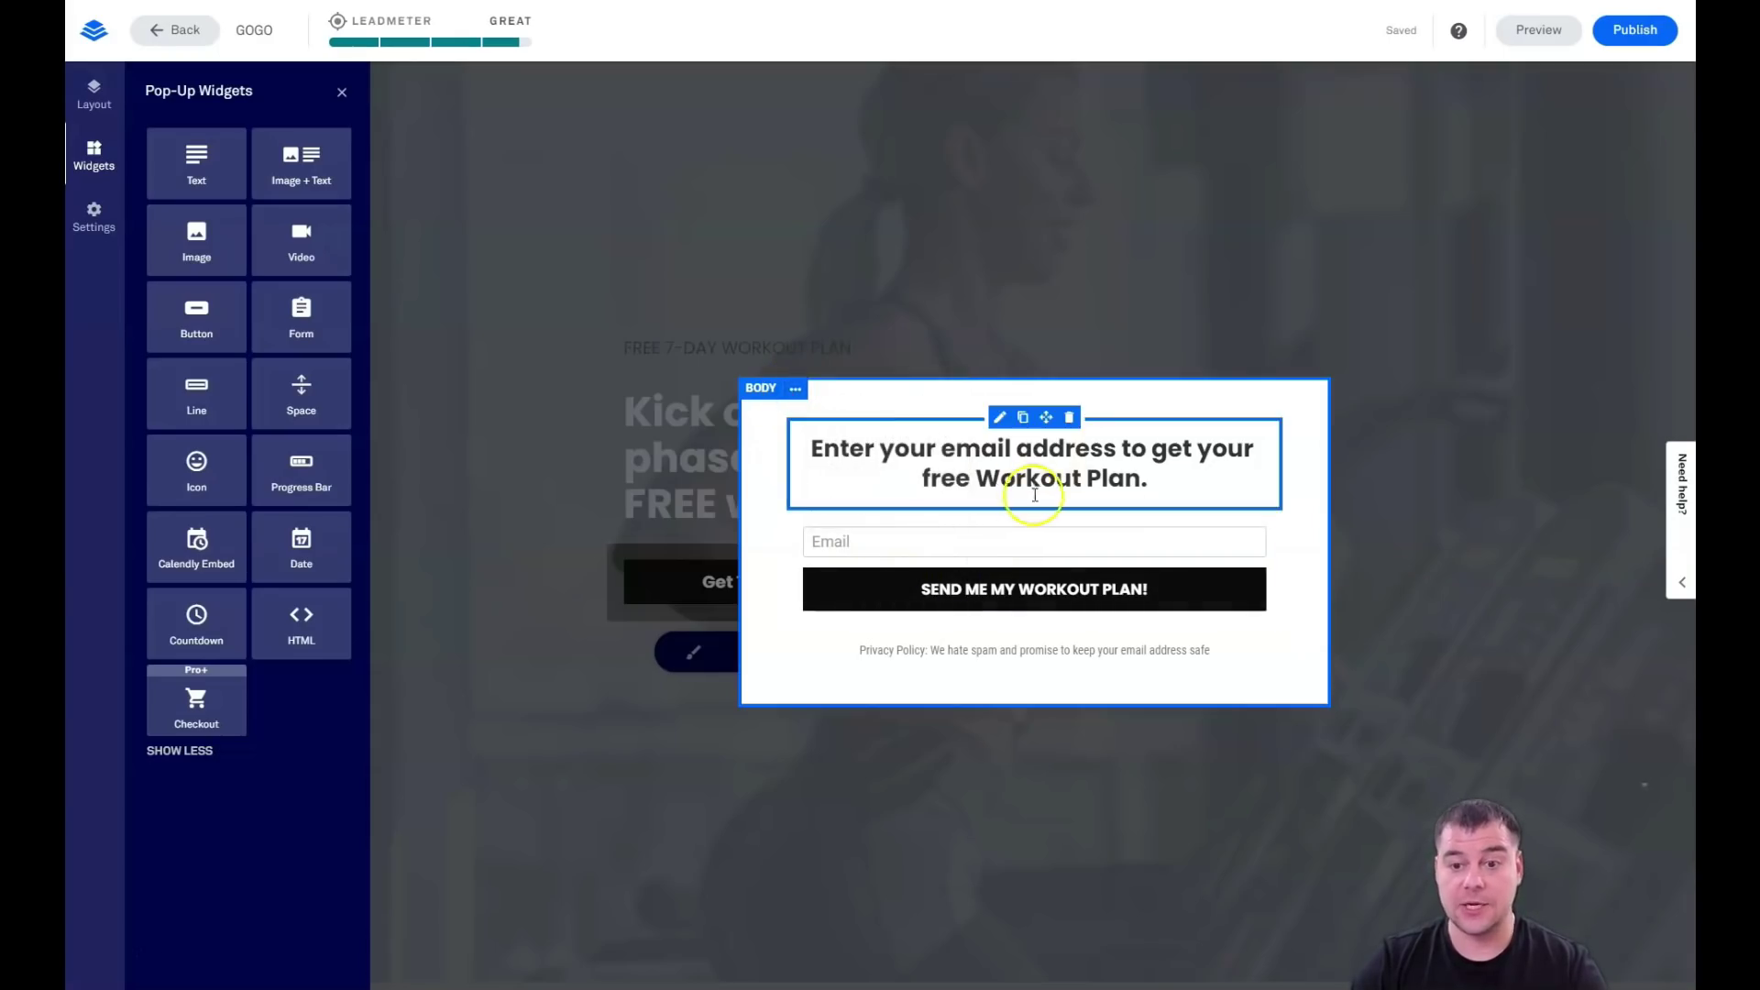
click(1082, 511)
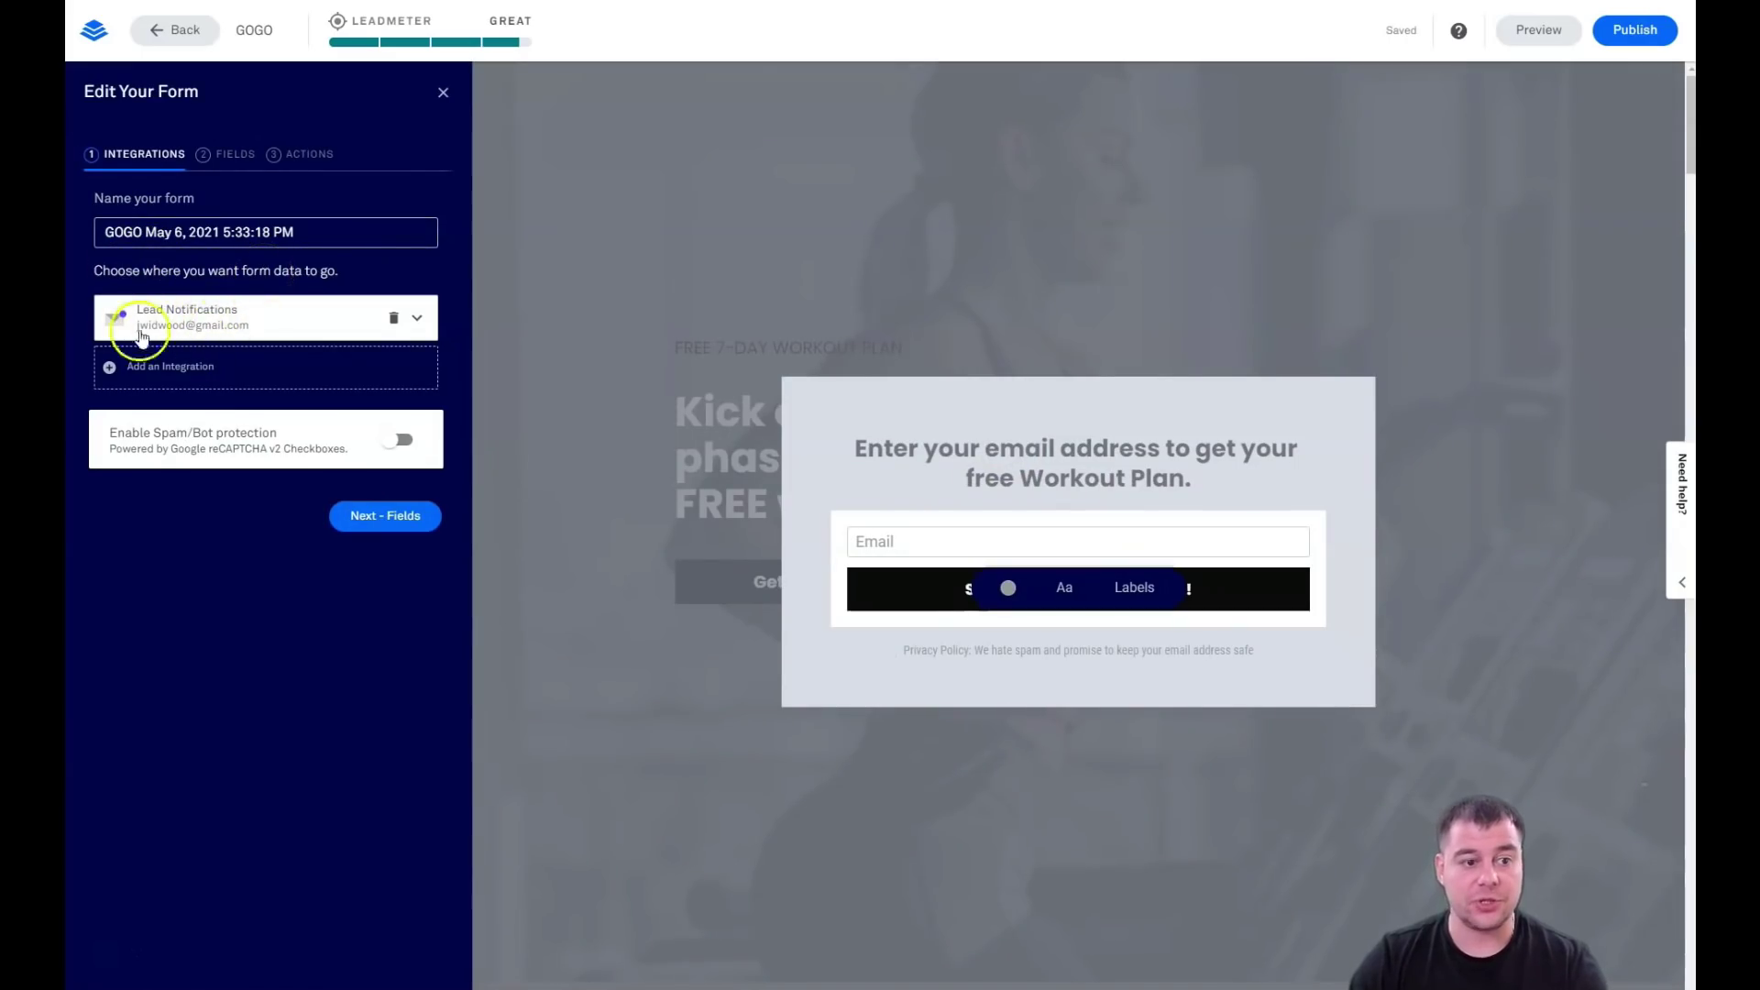
Examine the native and Zapier-powered integrations available for the form's data, and close the integrations list
click(169, 371)
click(182, 512)
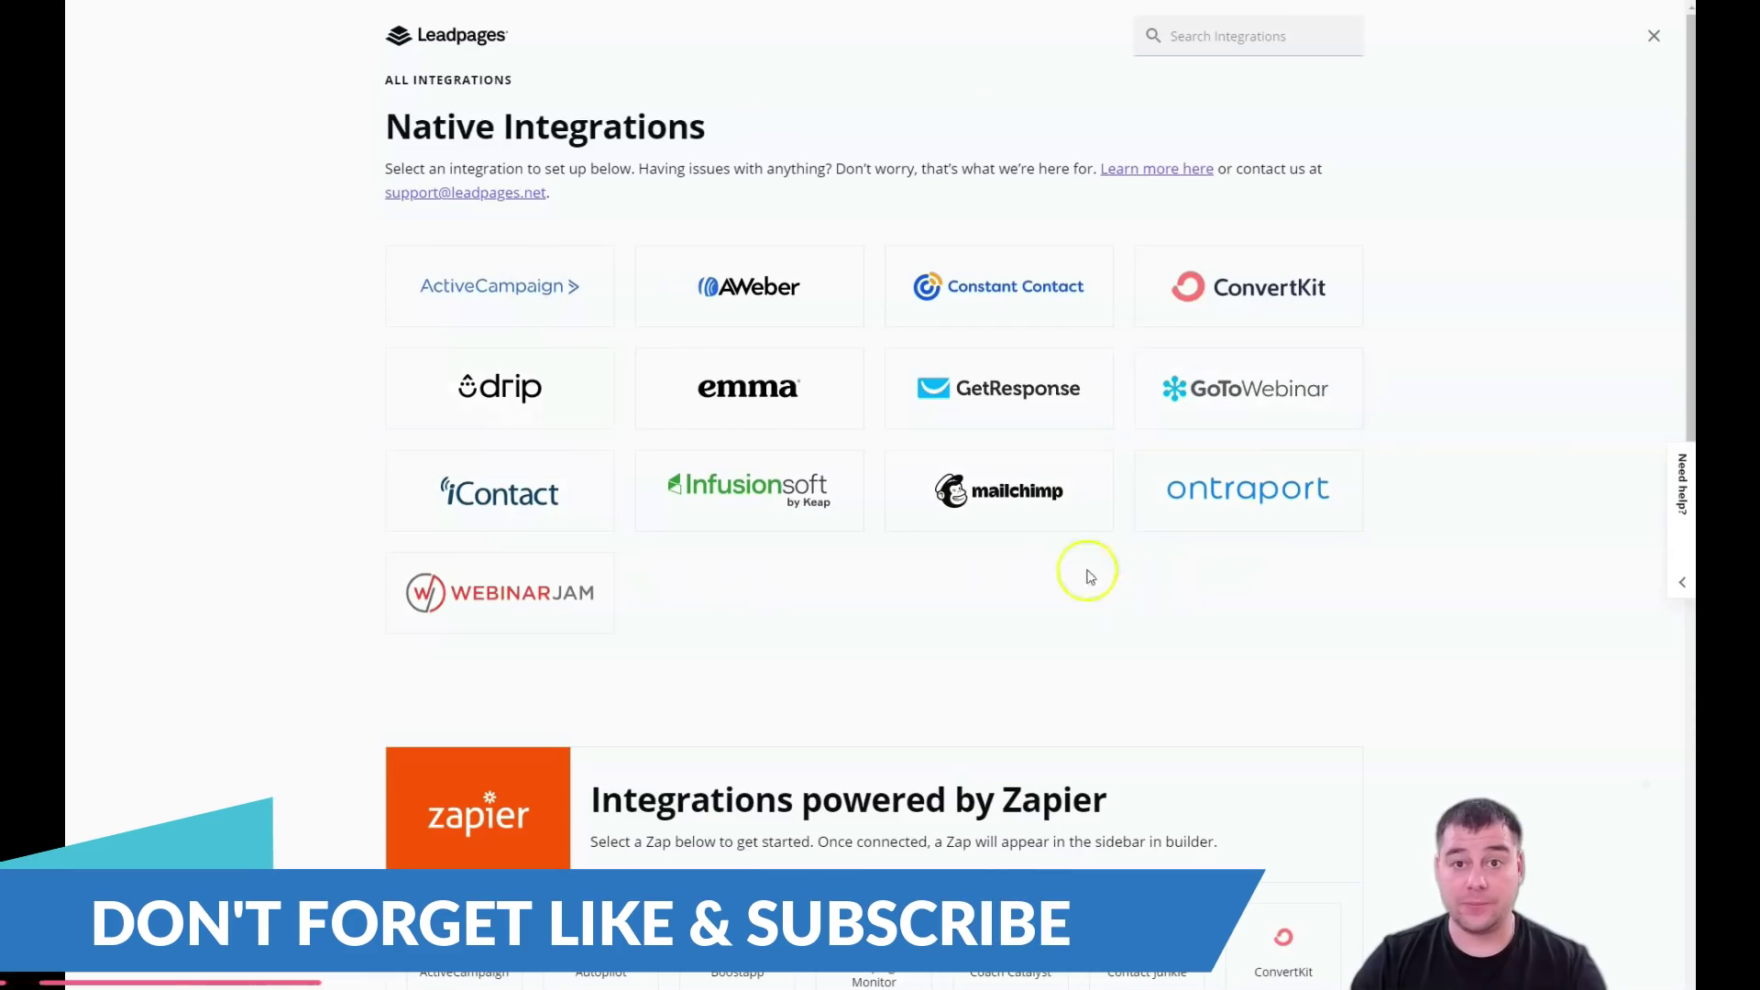
scroll(931, 596, down, 5)
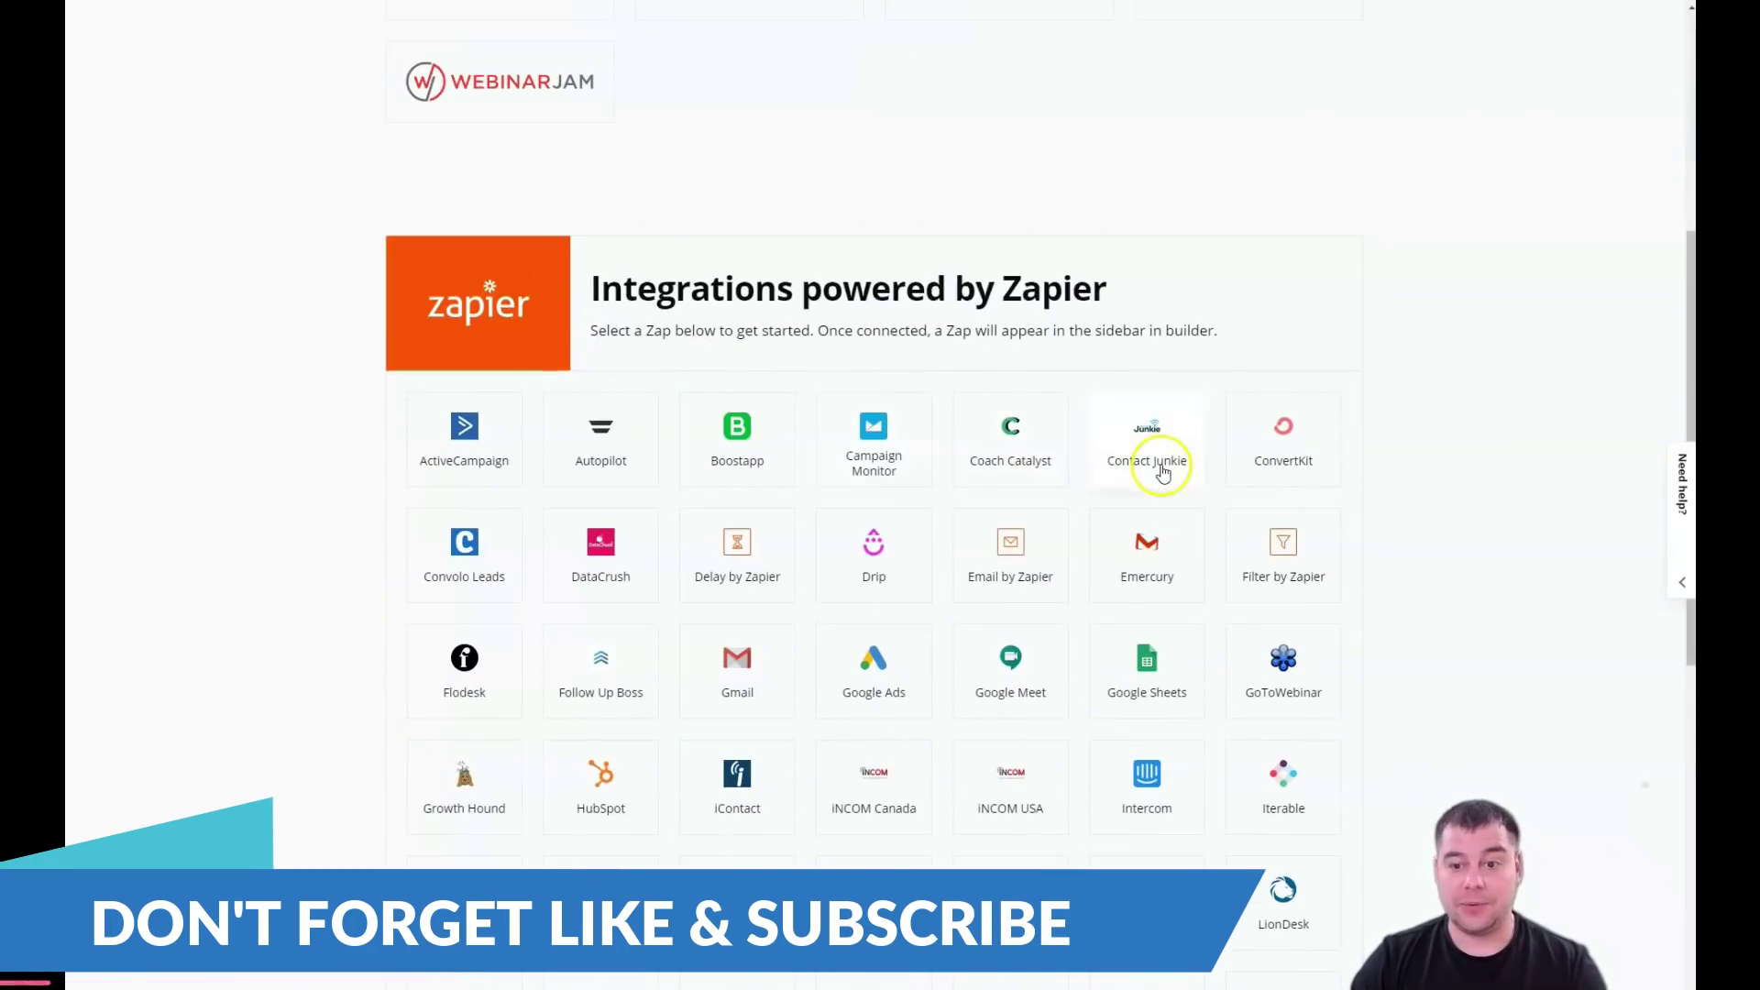
scroll(1121, 570, down, 2)
scroll(1113, 531, up, 6)
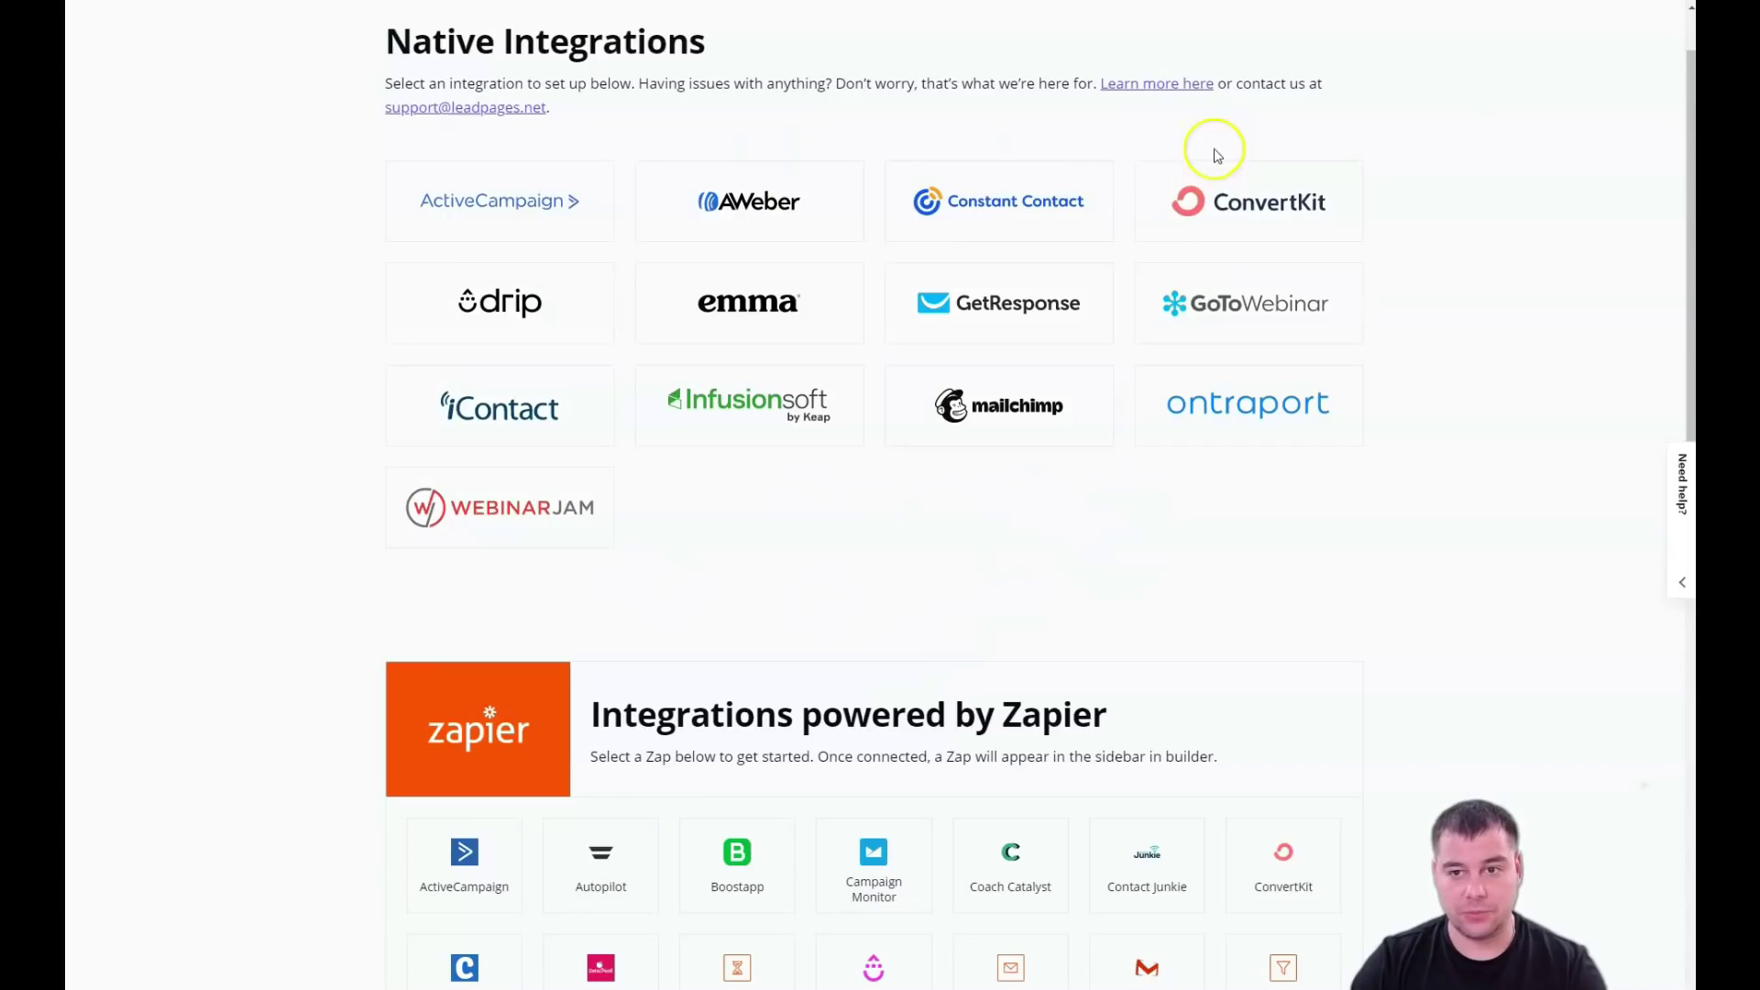
scroll(1140, 302, down, 5)
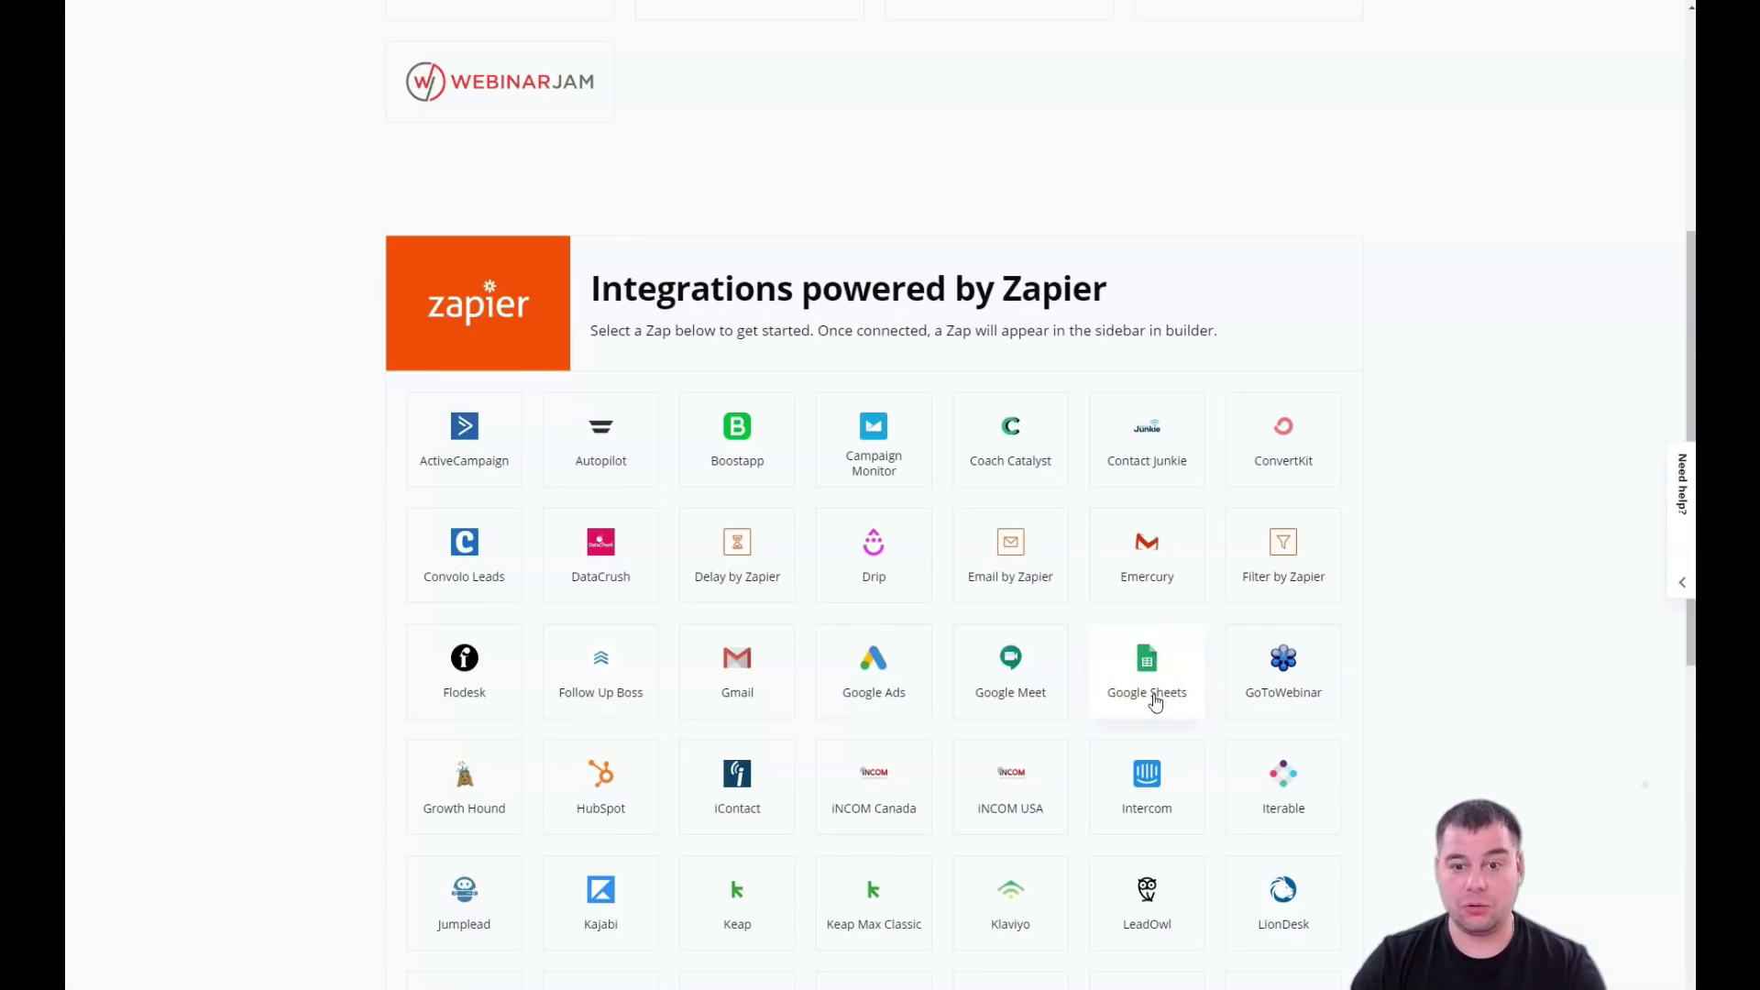
scroll(1156, 701, up, 5)
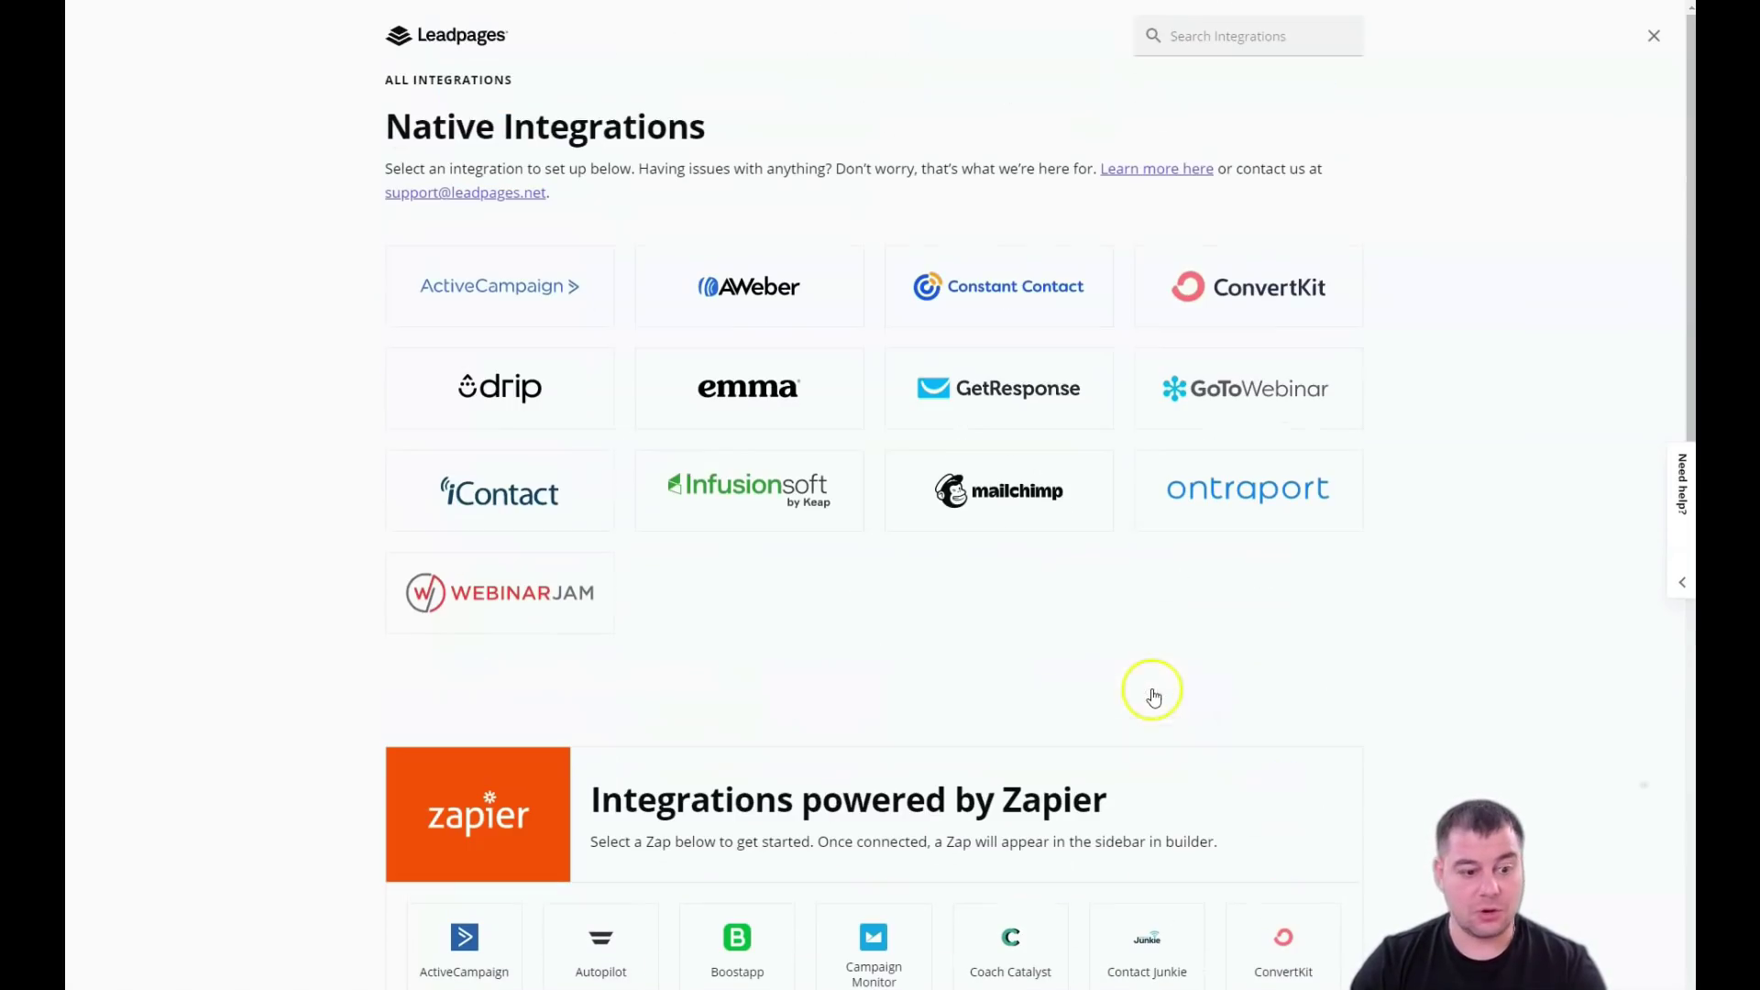
click(1654, 39)
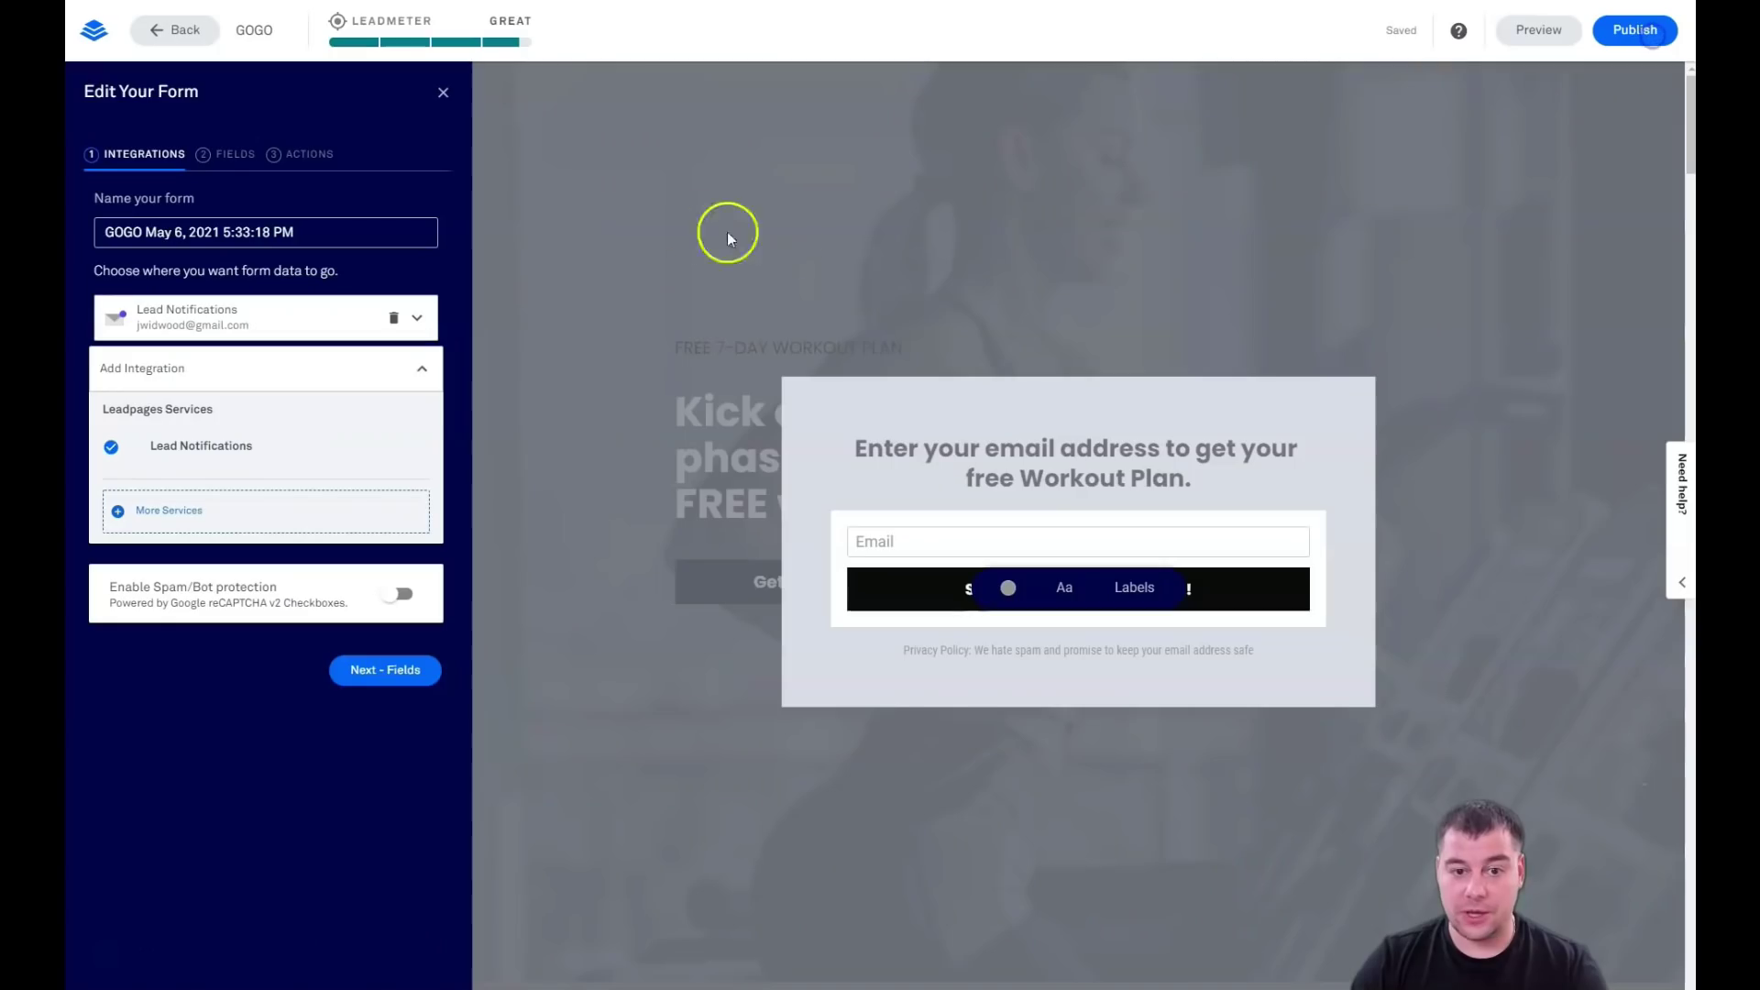
Add a First Name field to the pop-up form, keeping its default label and placeholder text
click(211, 166)
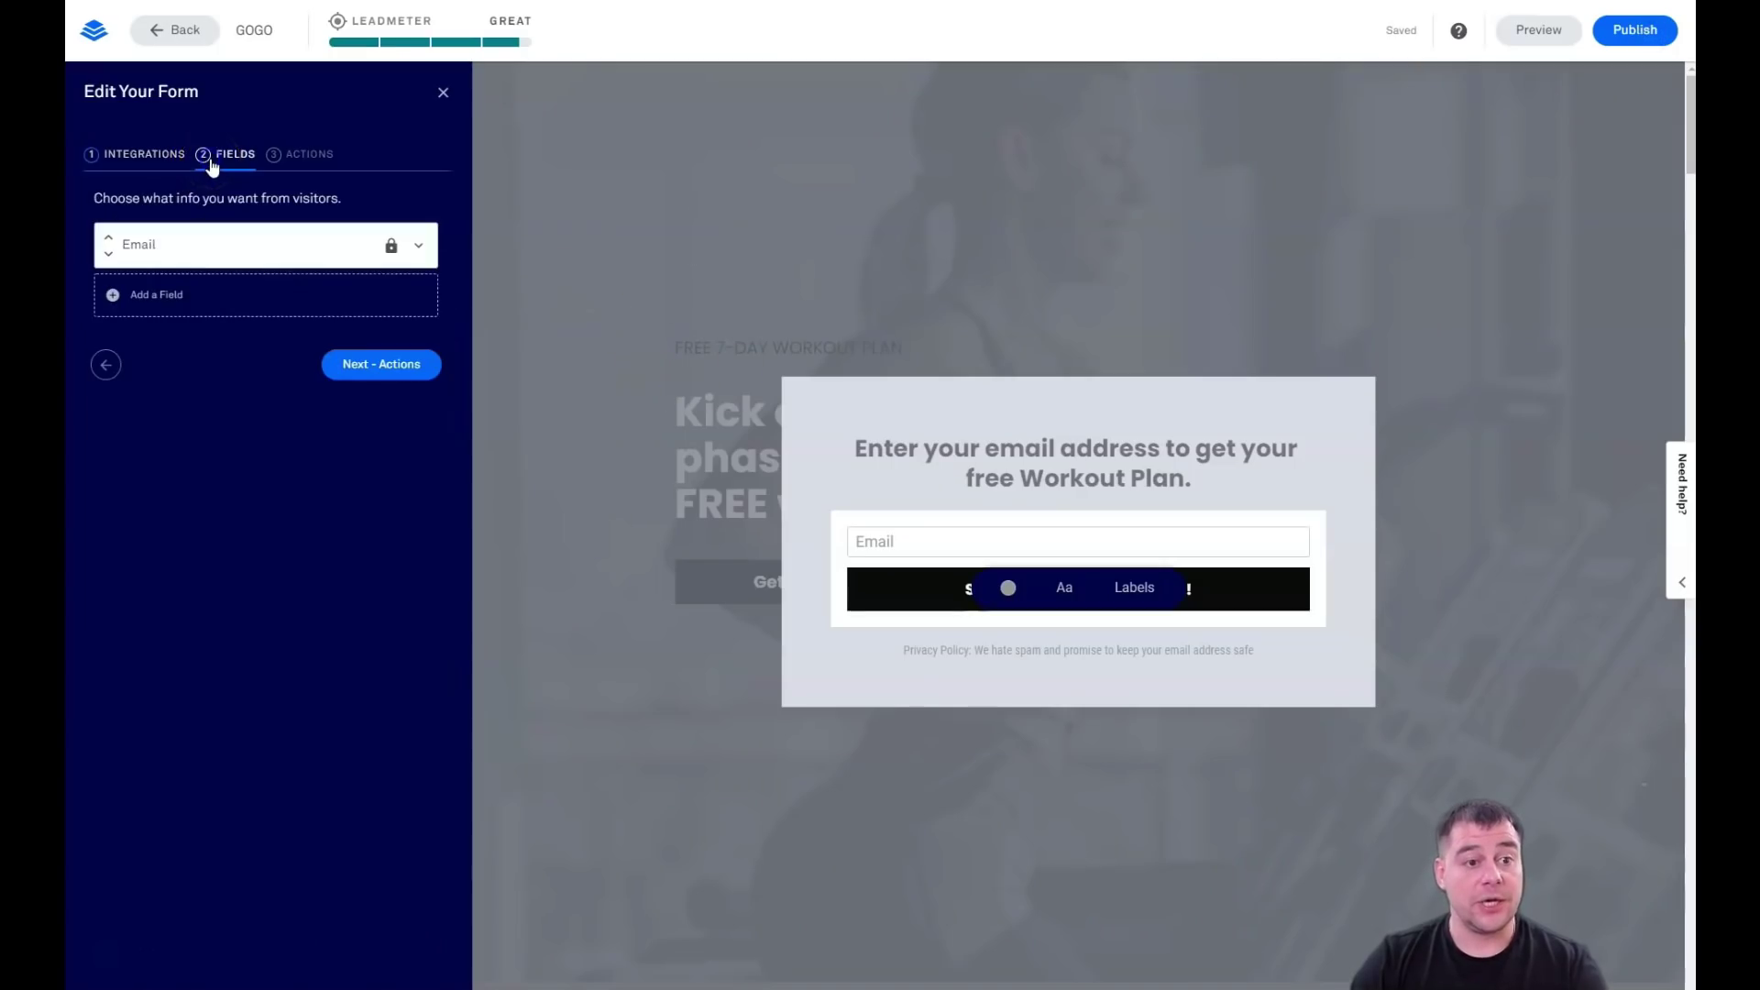
click(112, 294)
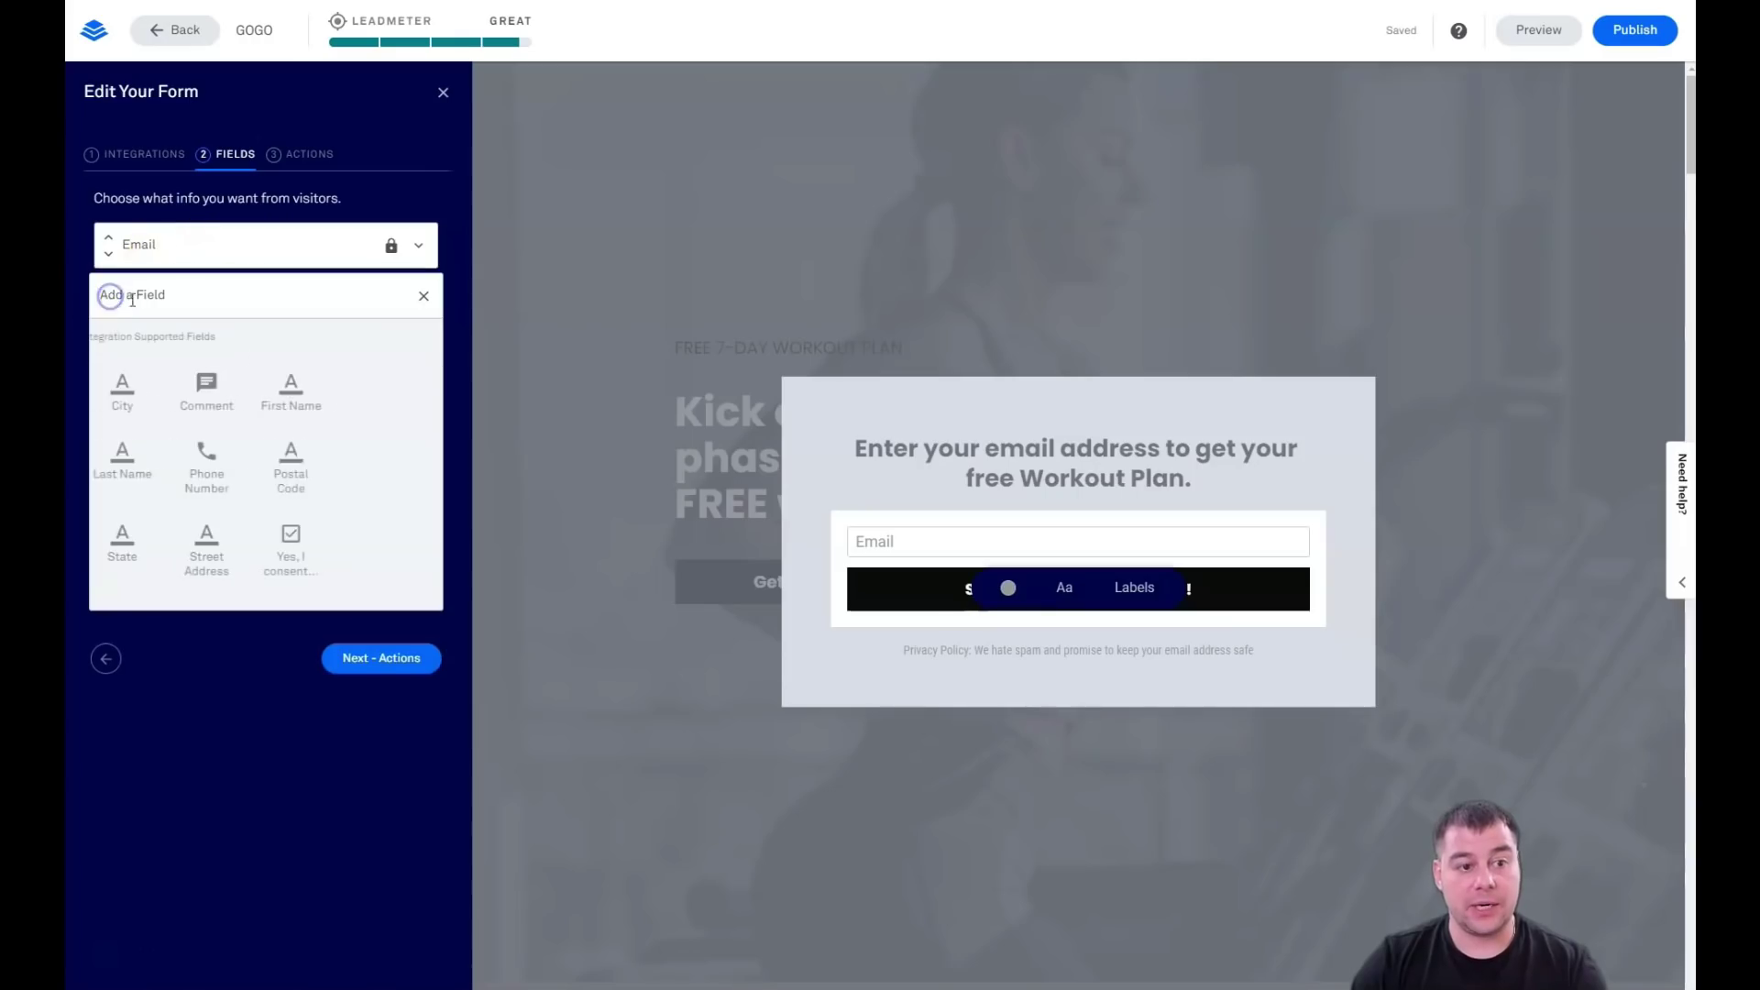
click(307, 404)
click(331, 531)
click(176, 363)
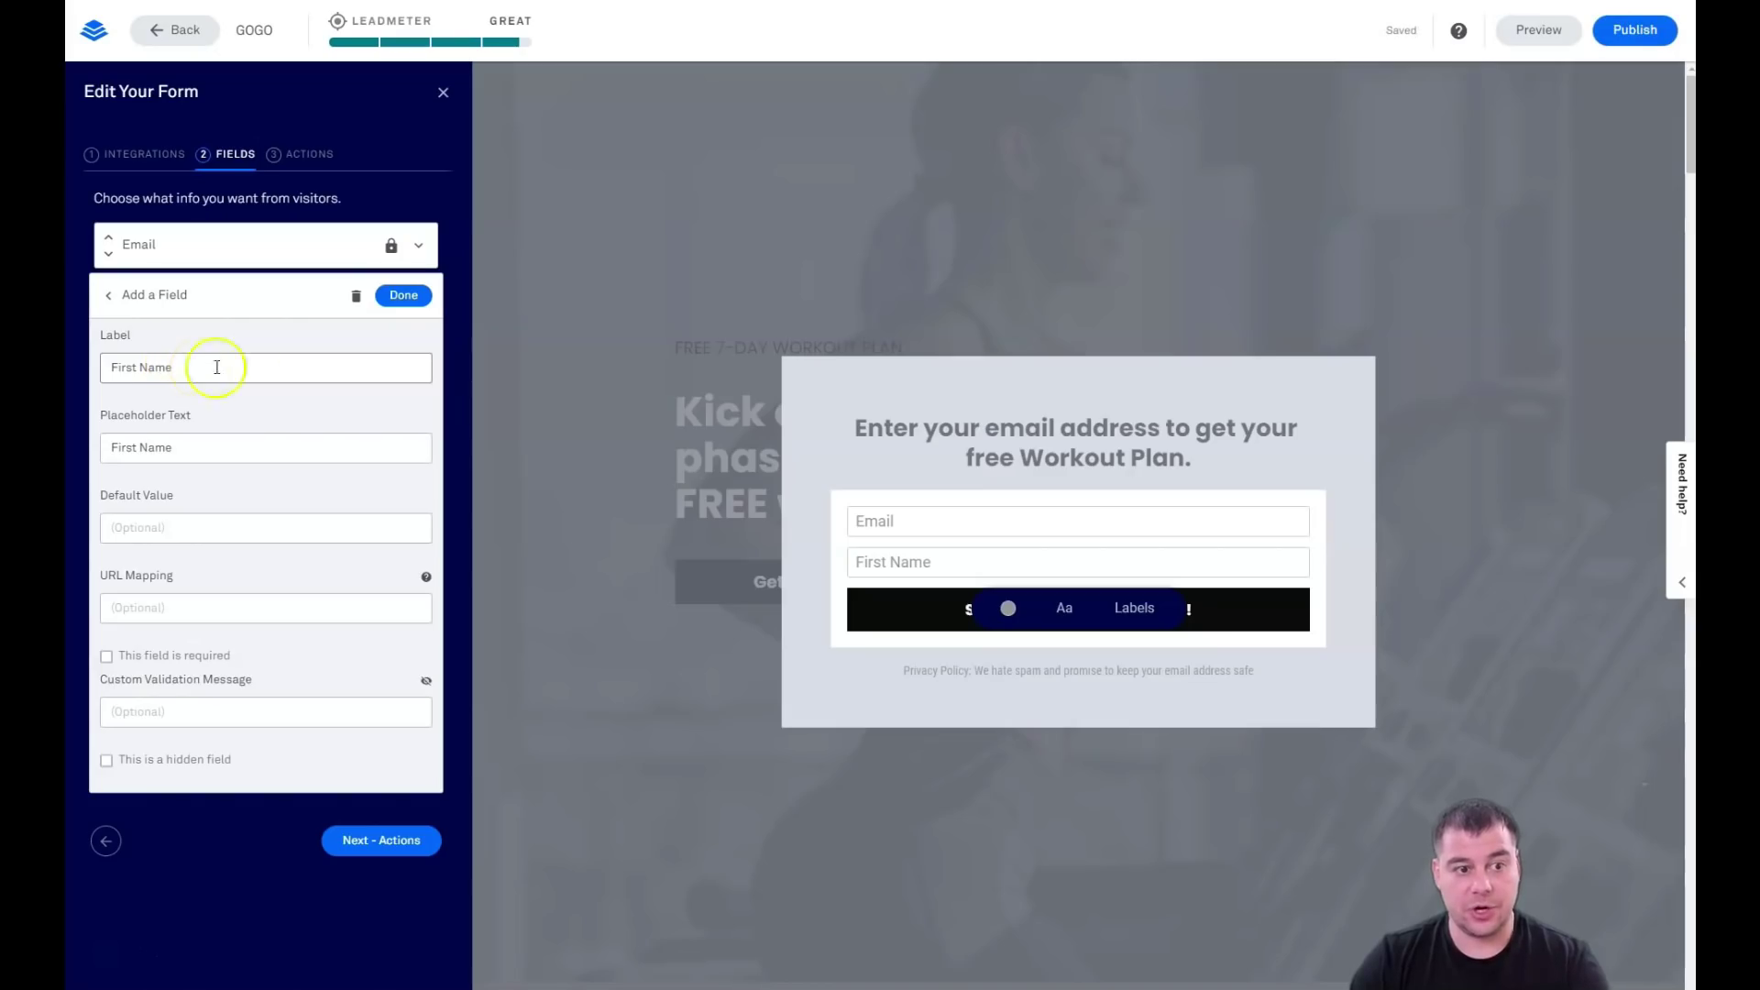
click(403, 294)
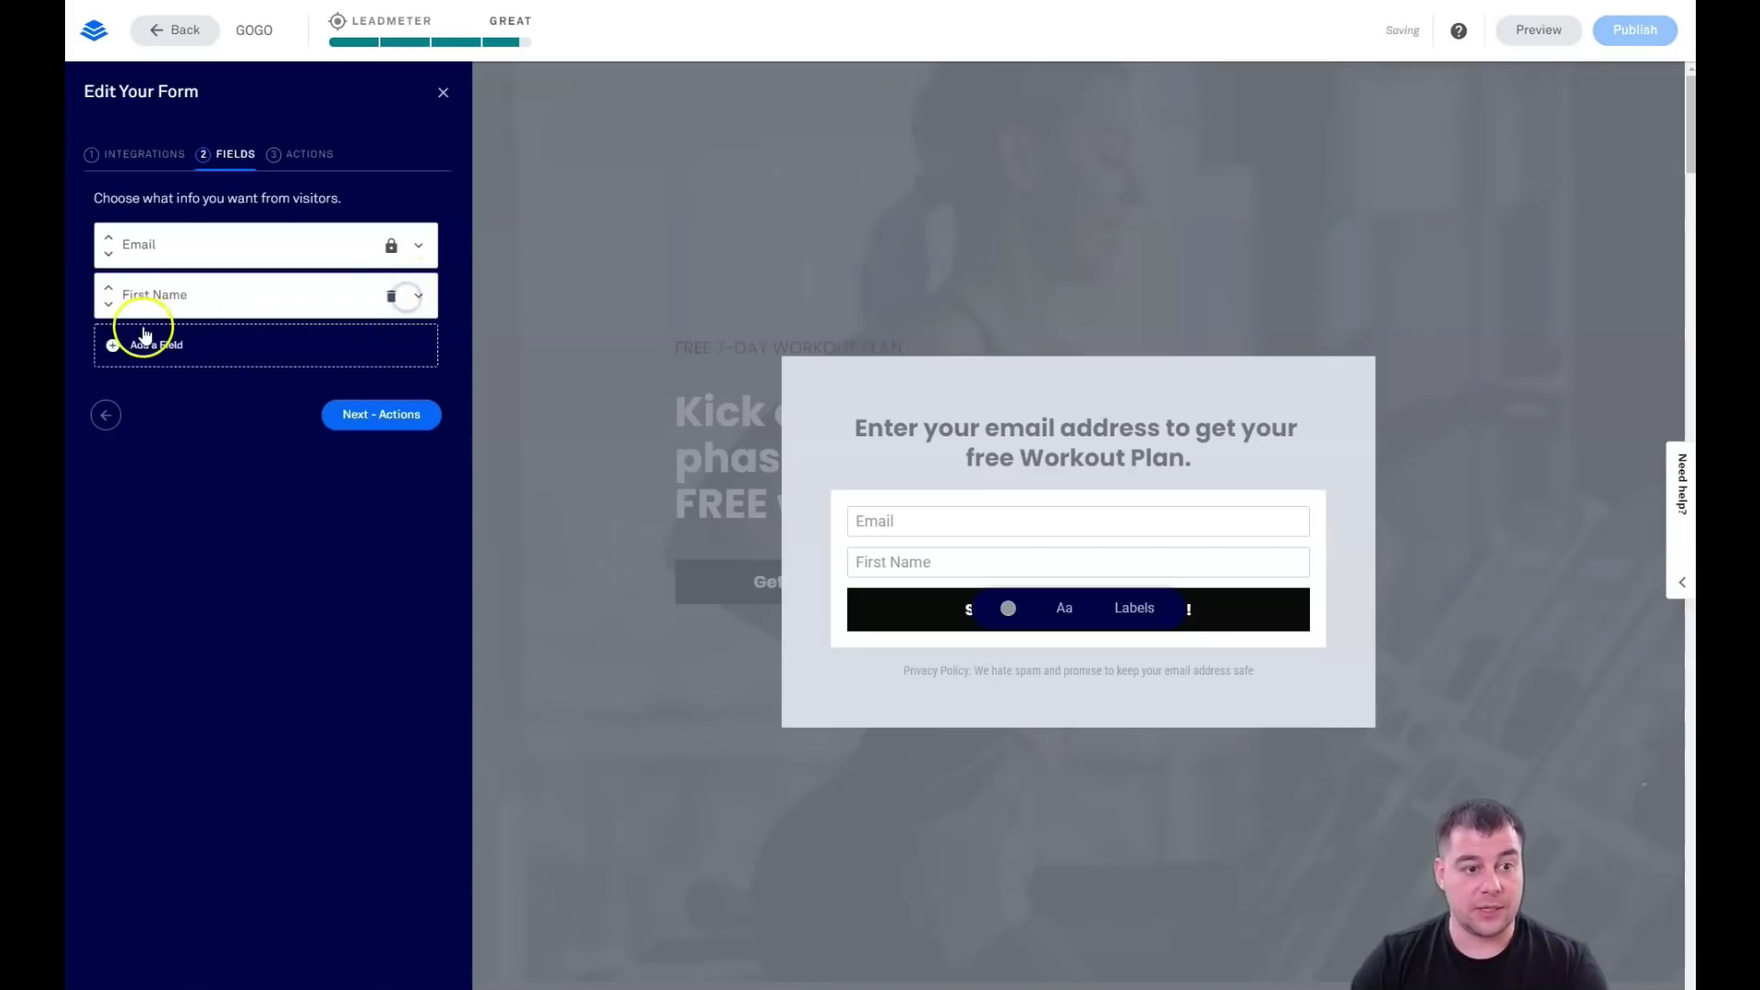
Reorder the form fields so that First Name comes before Email
click(109, 288)
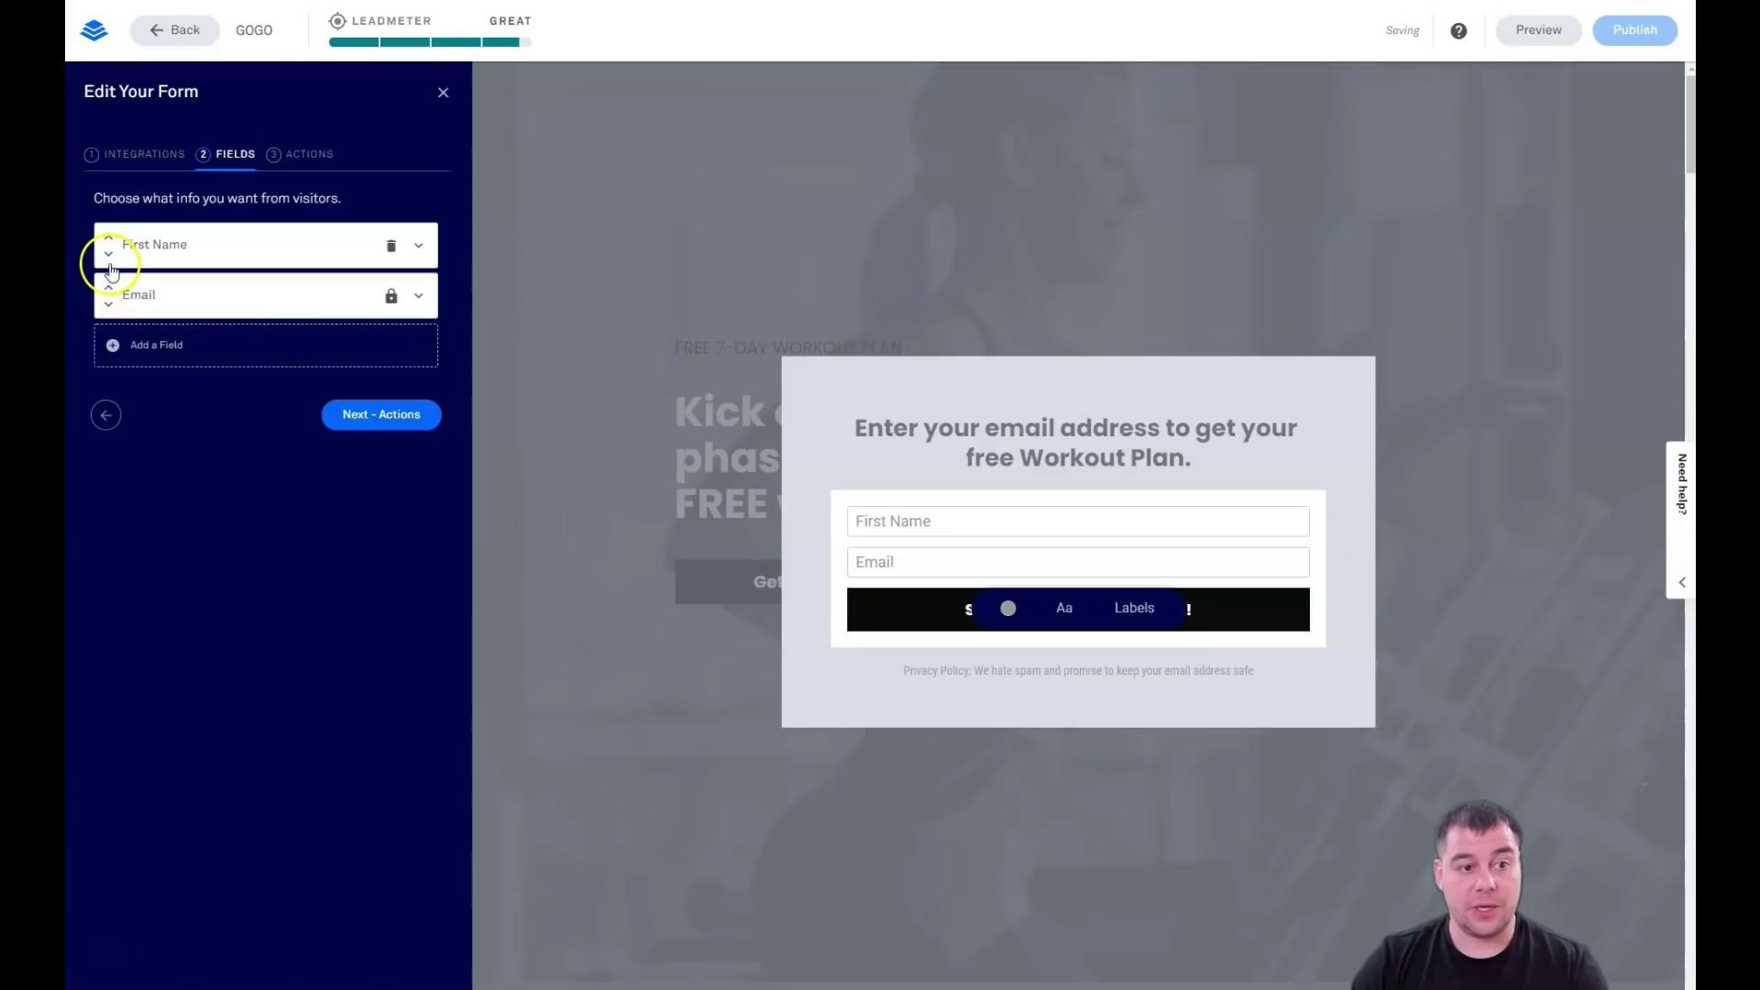
click(109, 261)
click(109, 290)
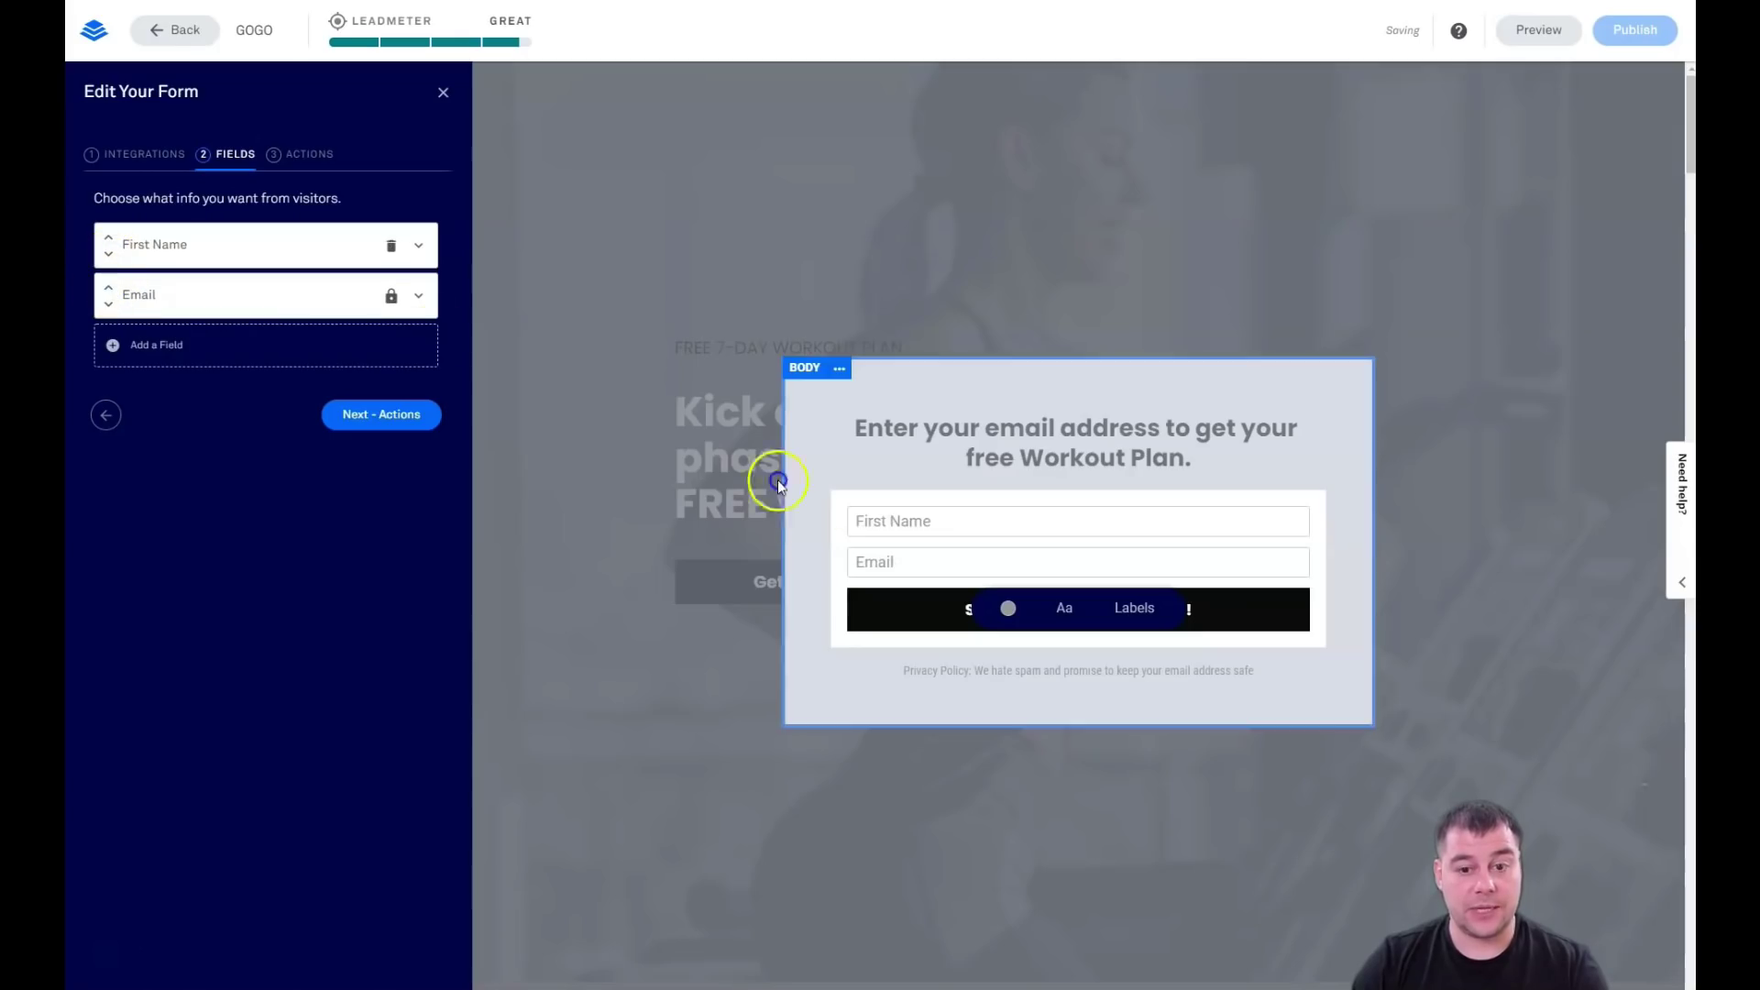
Try adding a Last Name field to the pop-up form and delete it again
click(147, 344)
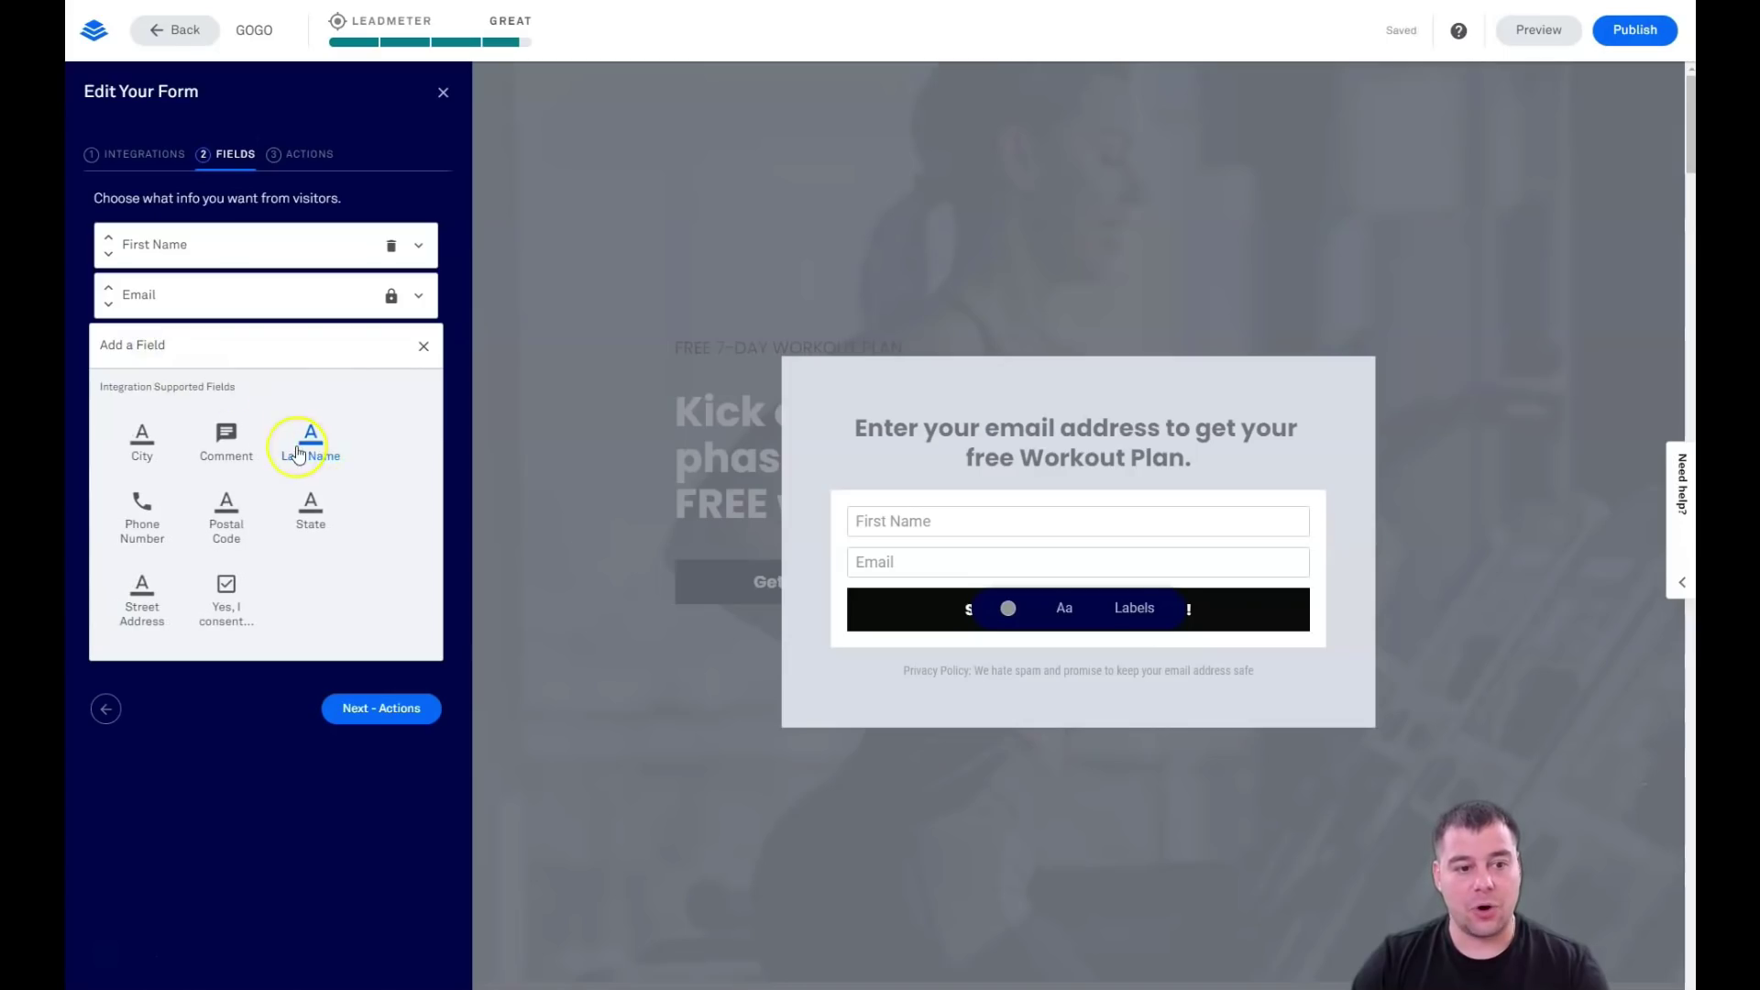
click(298, 452)
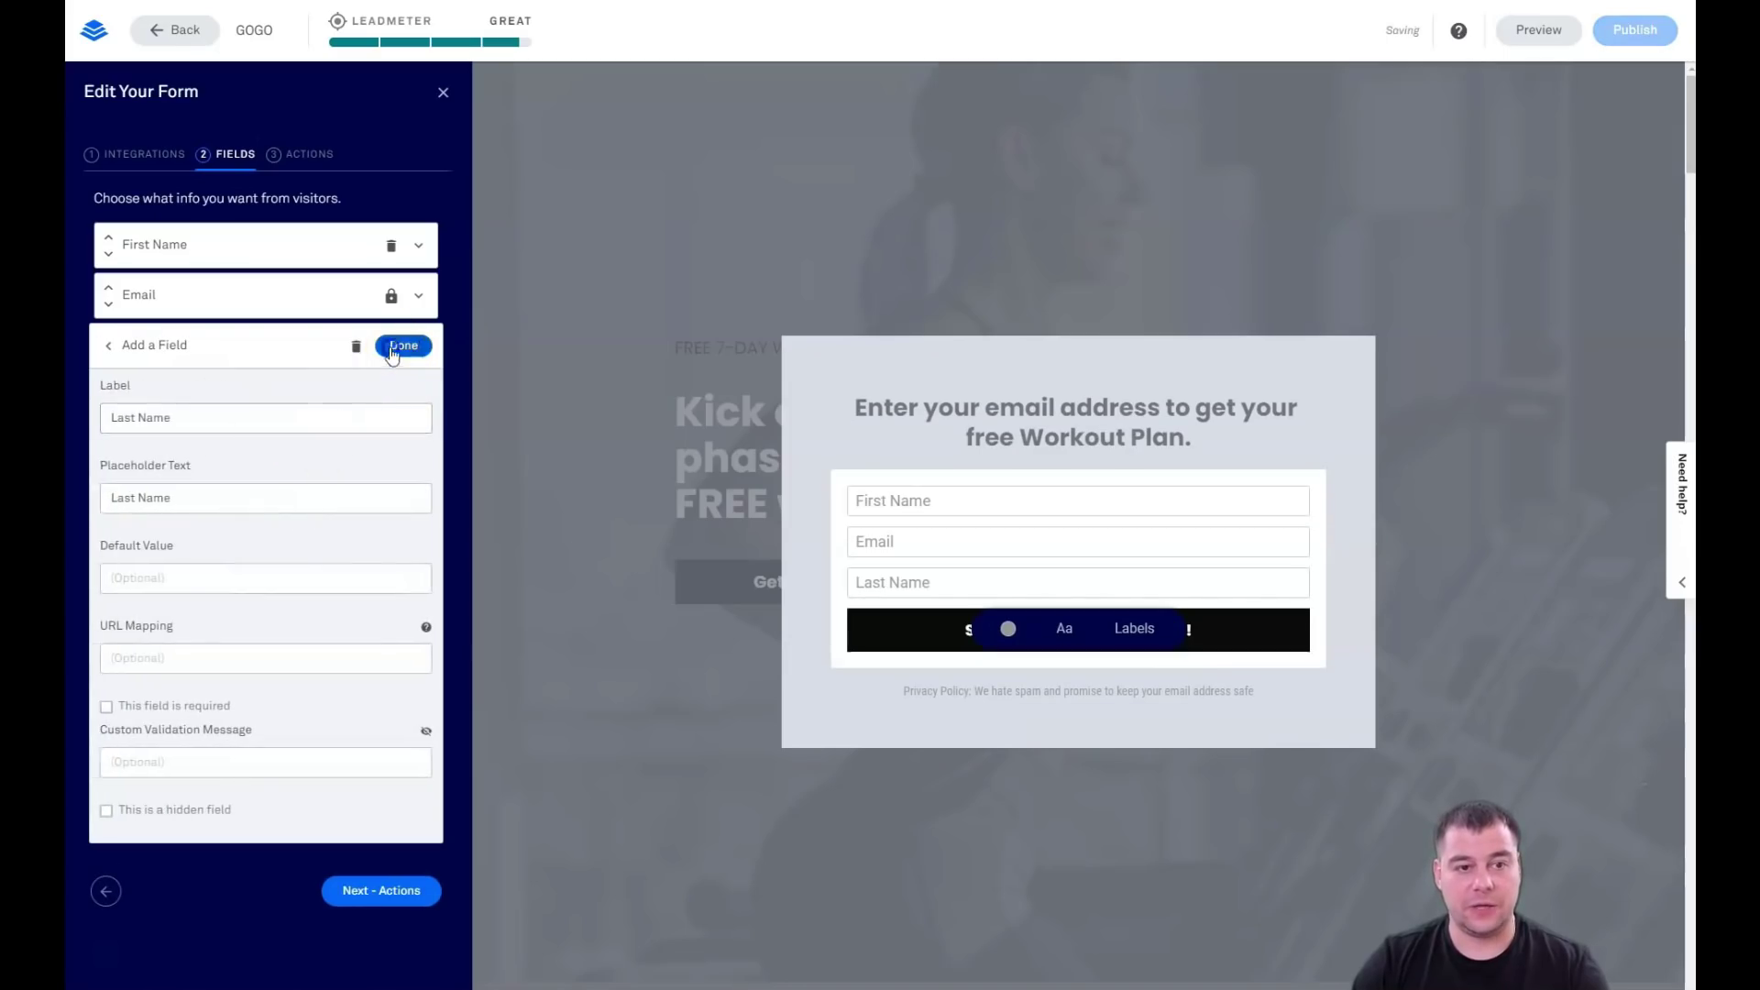
click(393, 350)
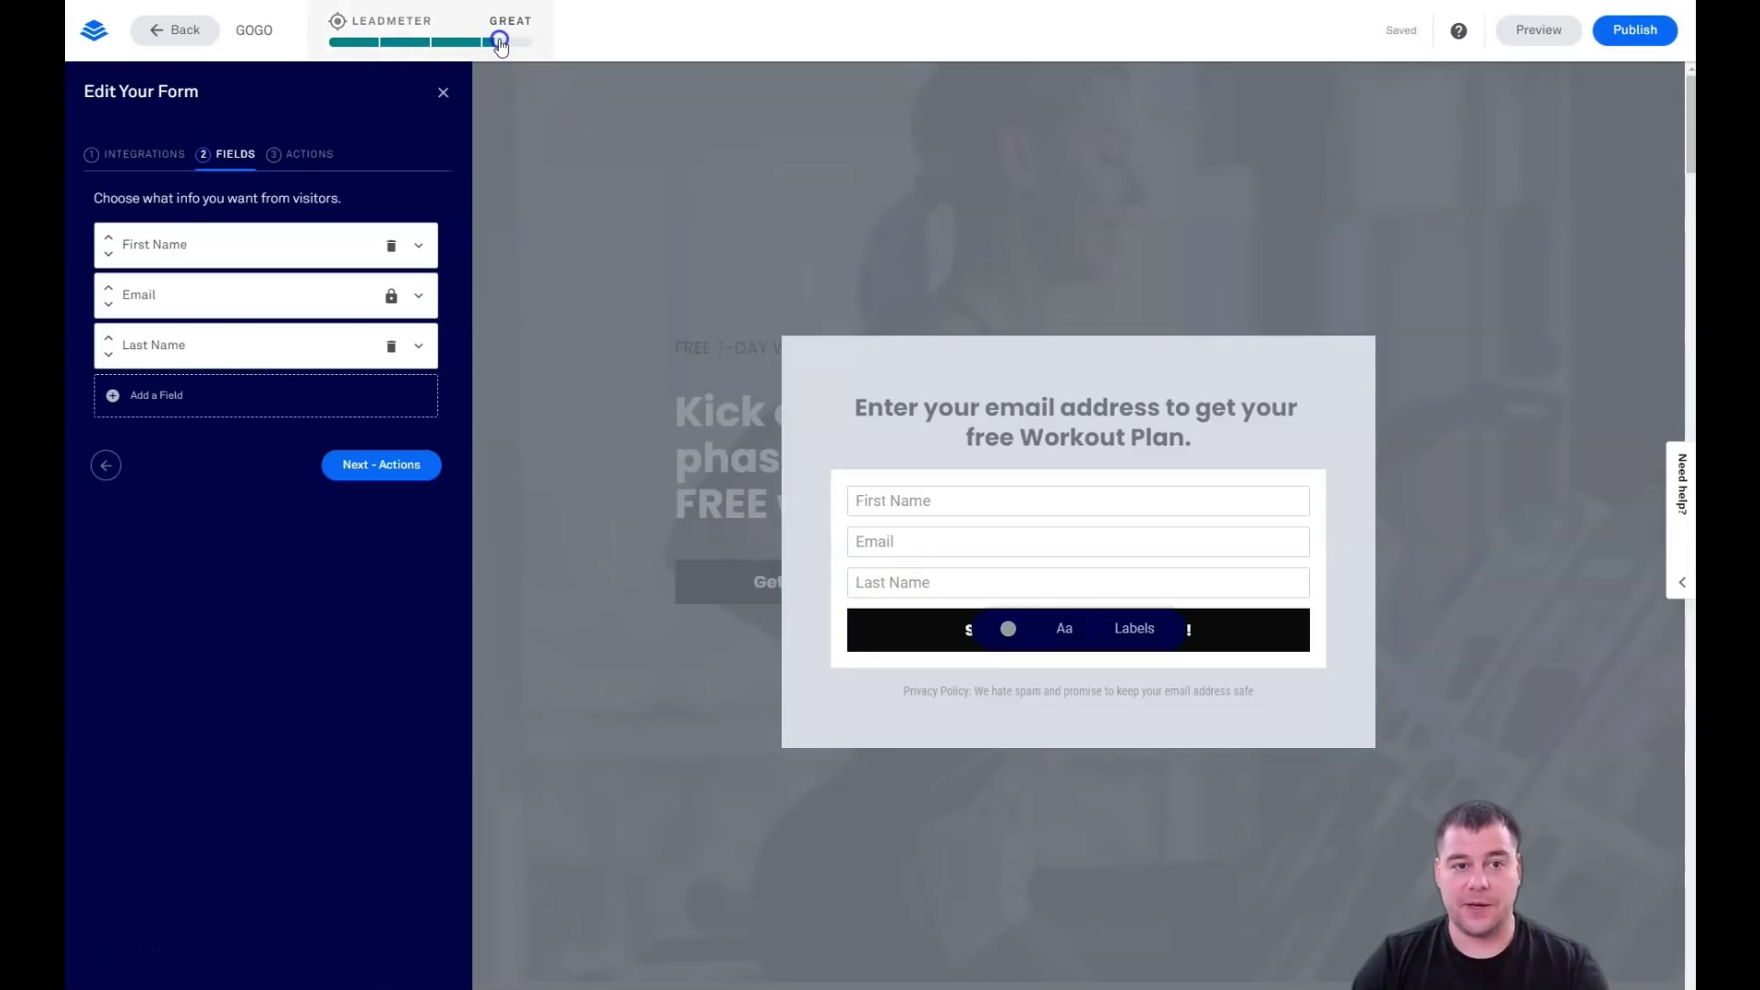
click(391, 349)
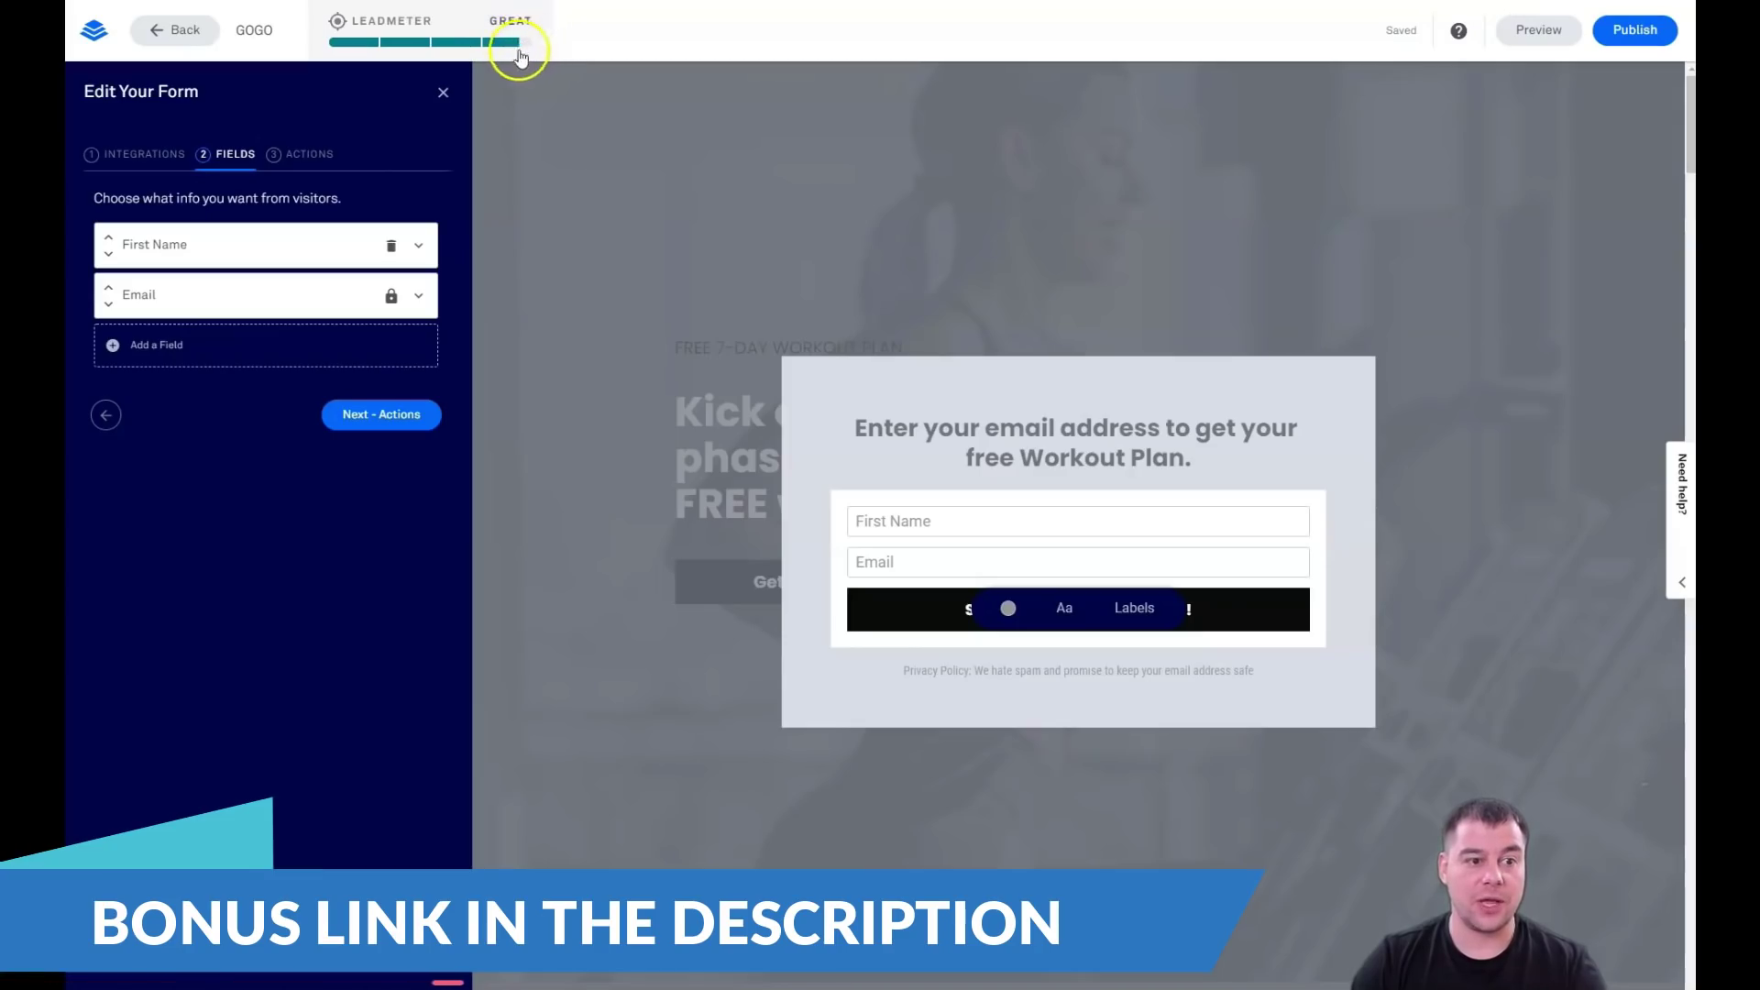
Review the form's post-submission actions with Remain on page selected, save the form and exit the pop-up
click(303, 156)
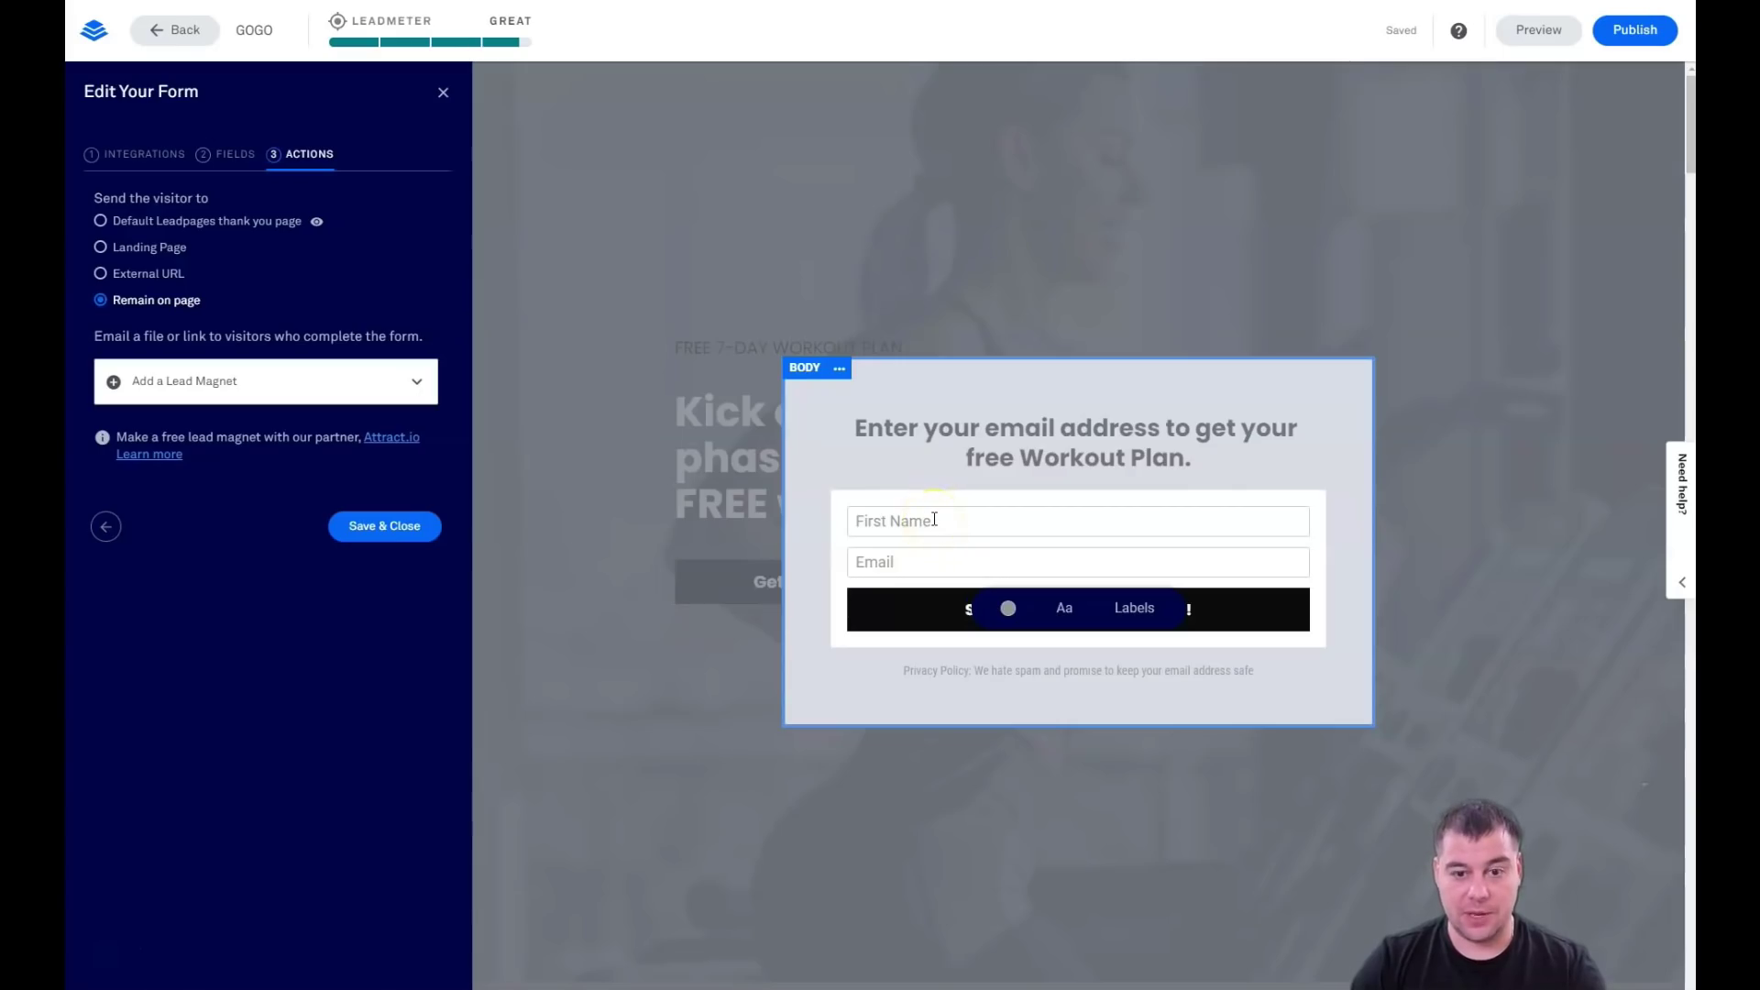
click(943, 612)
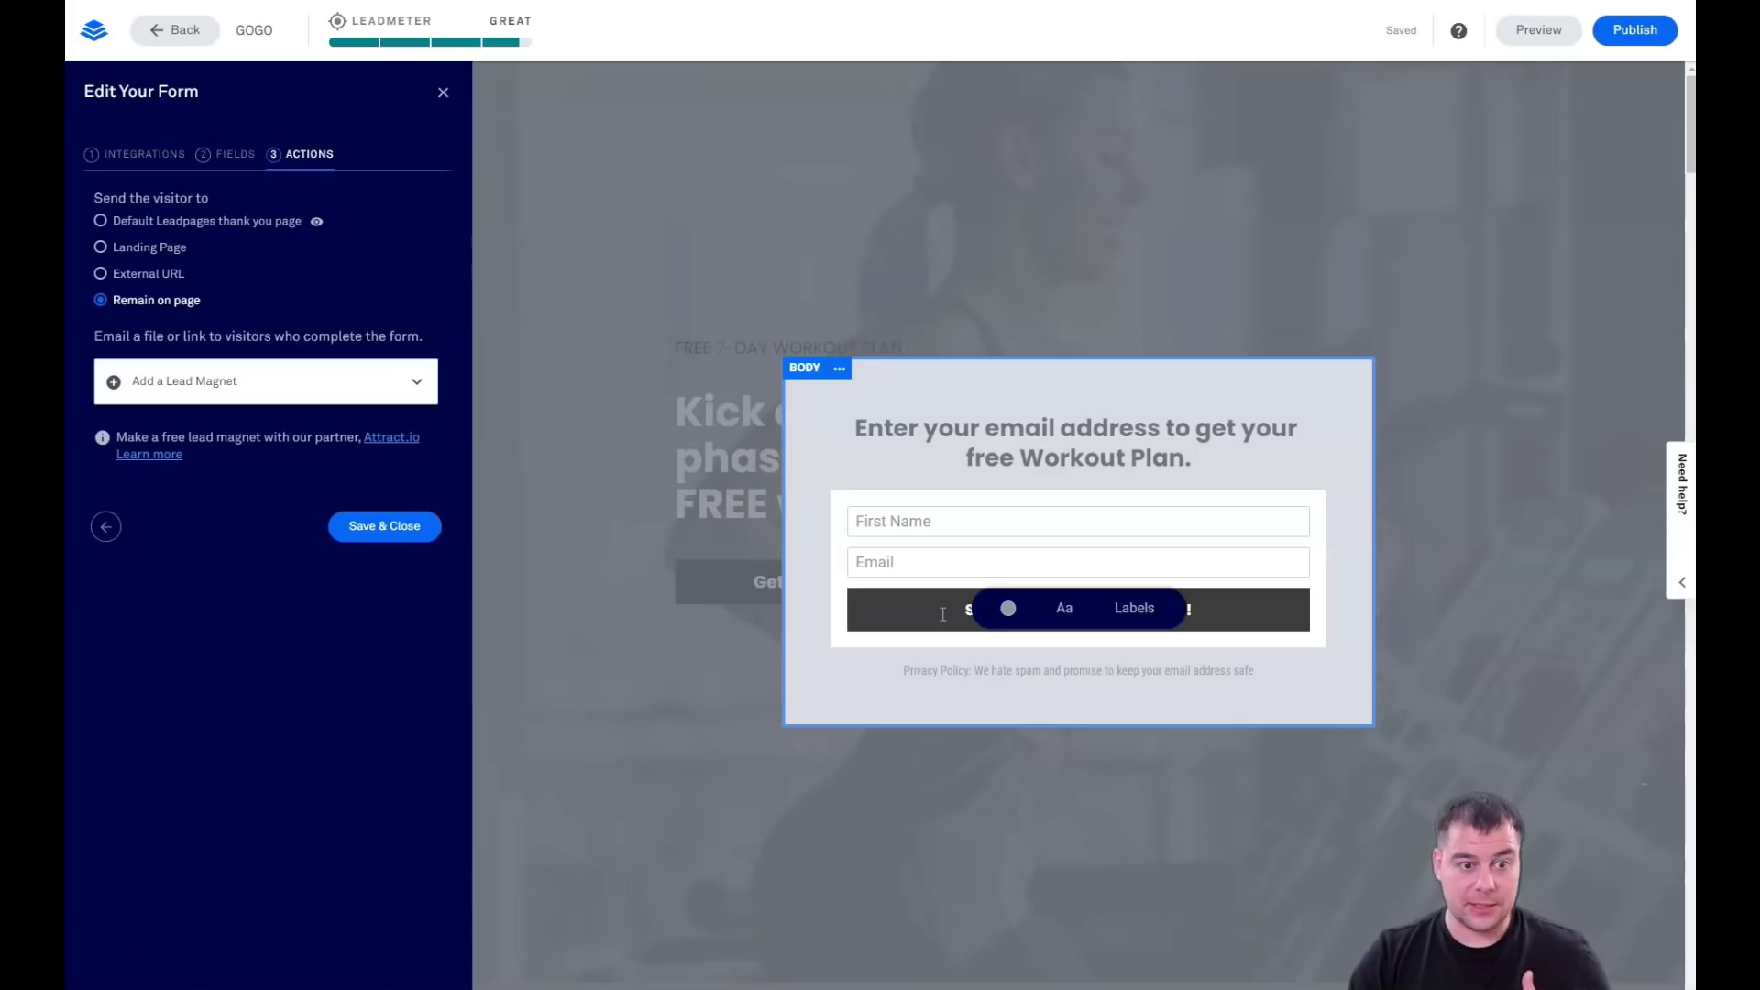
click(603, 503)
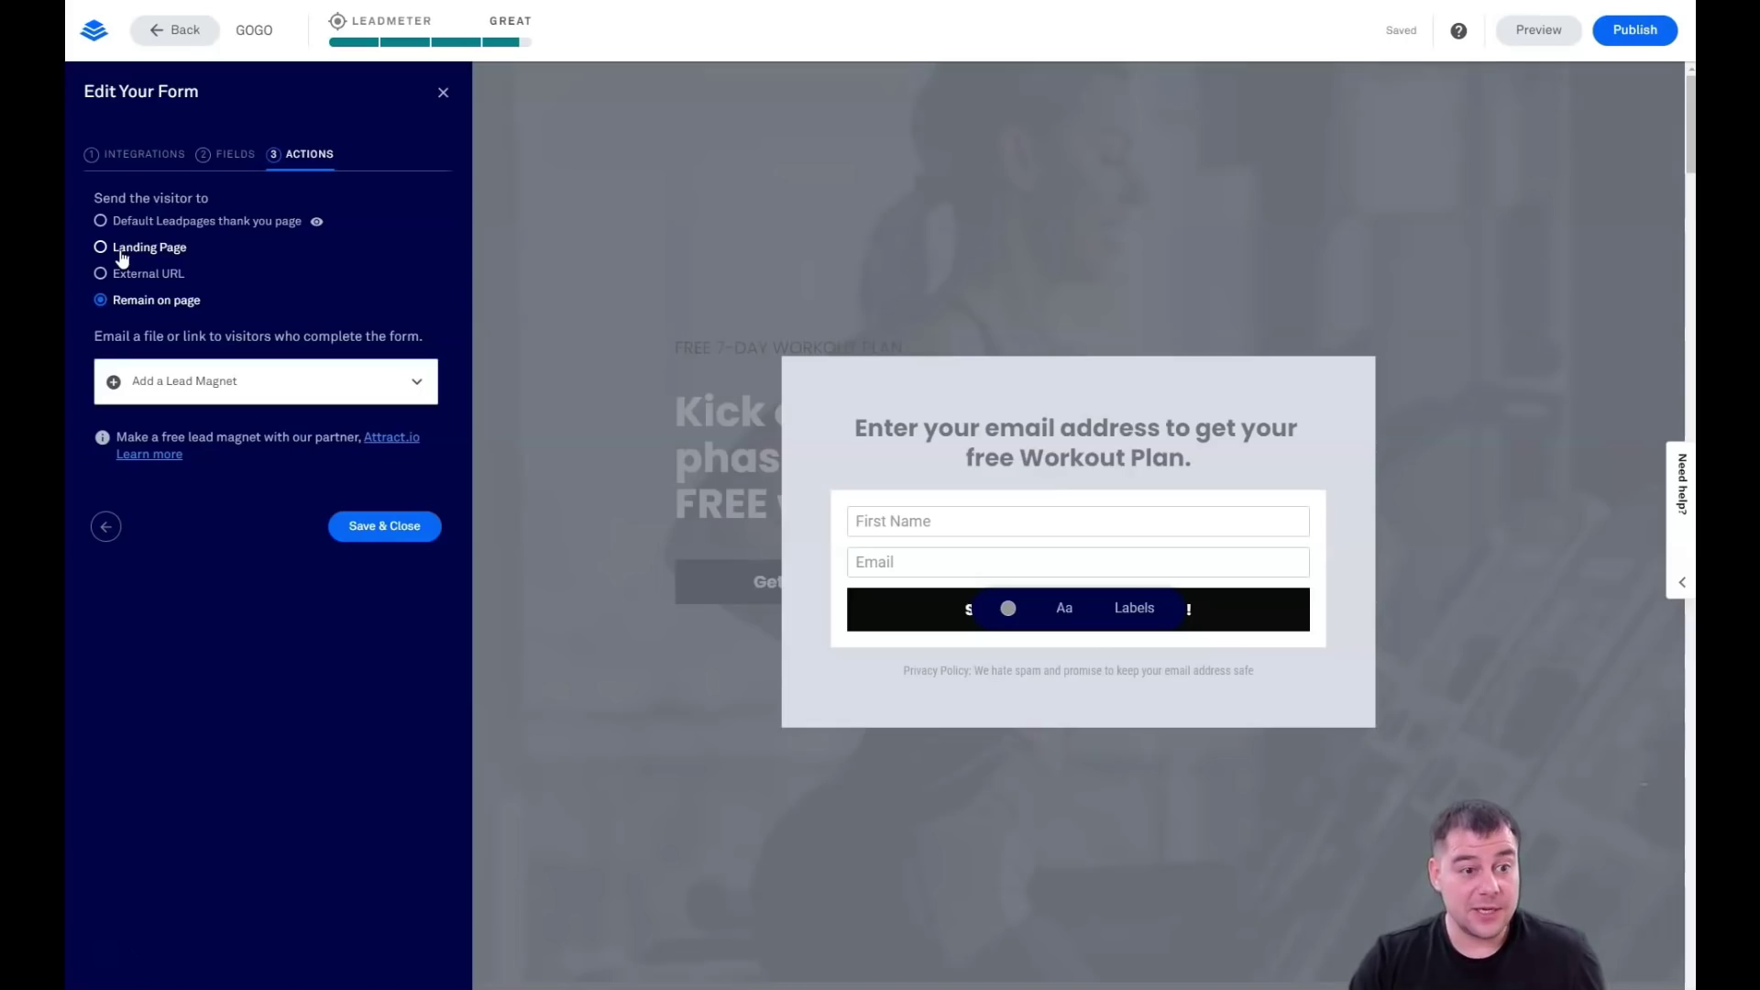
click(363, 541)
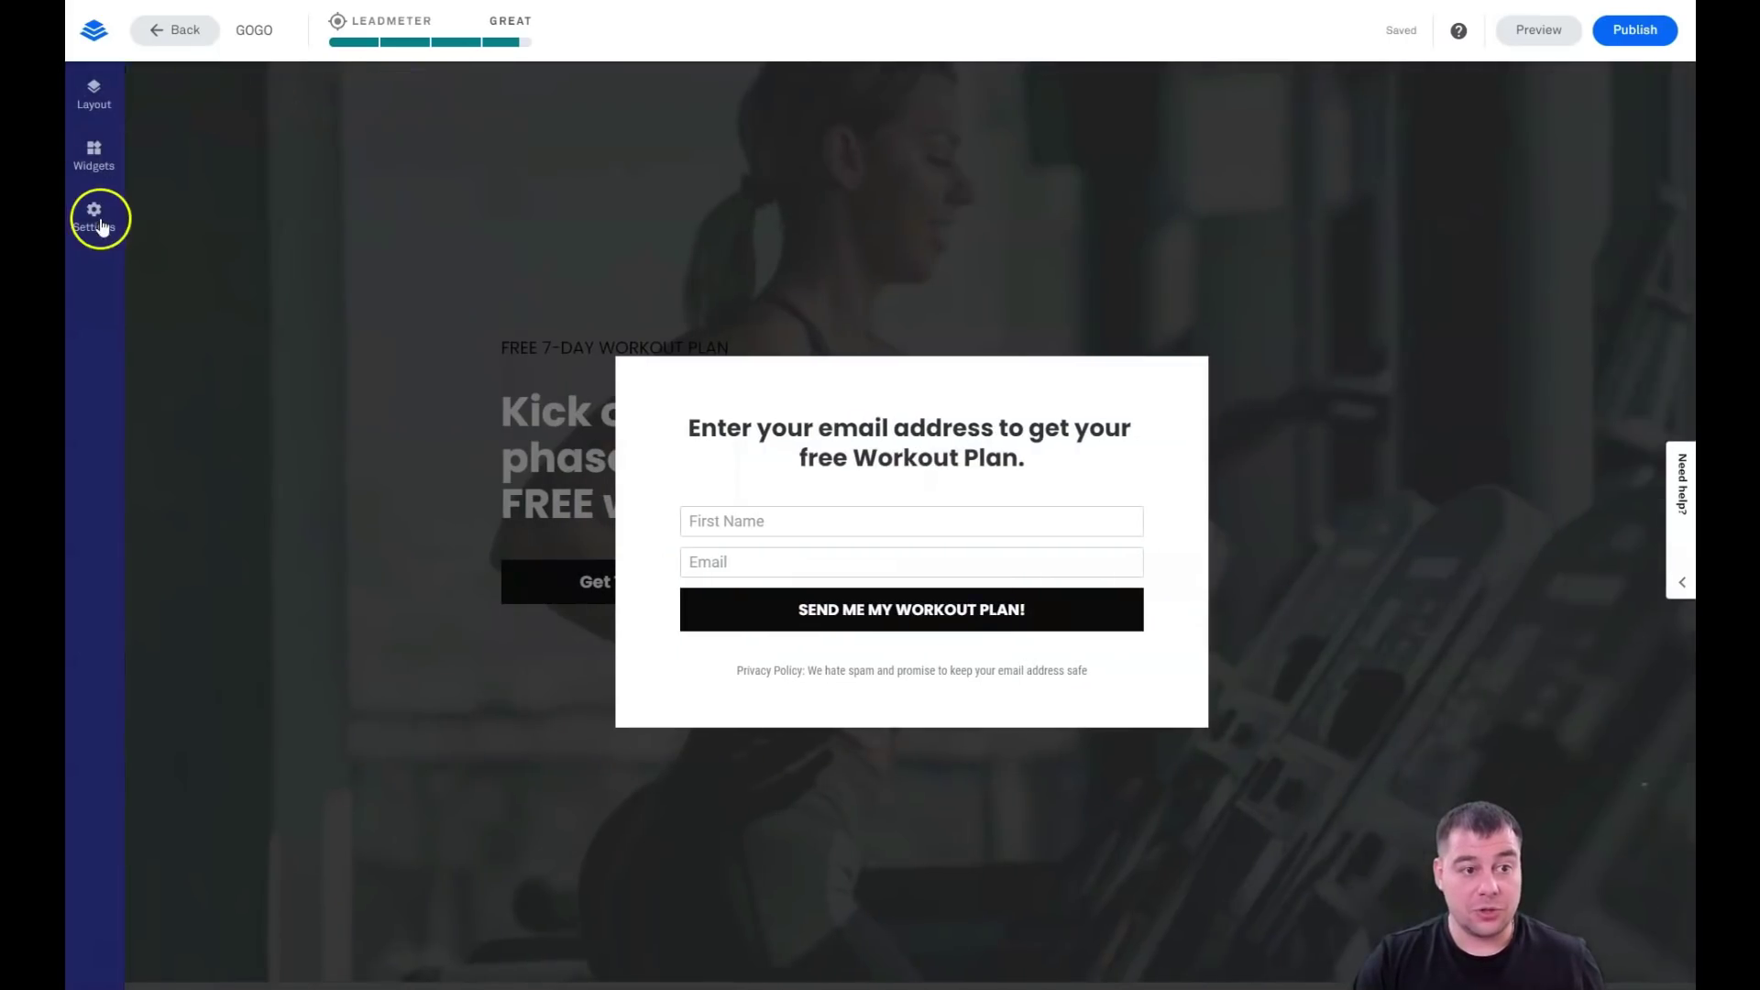
click(383, 154)
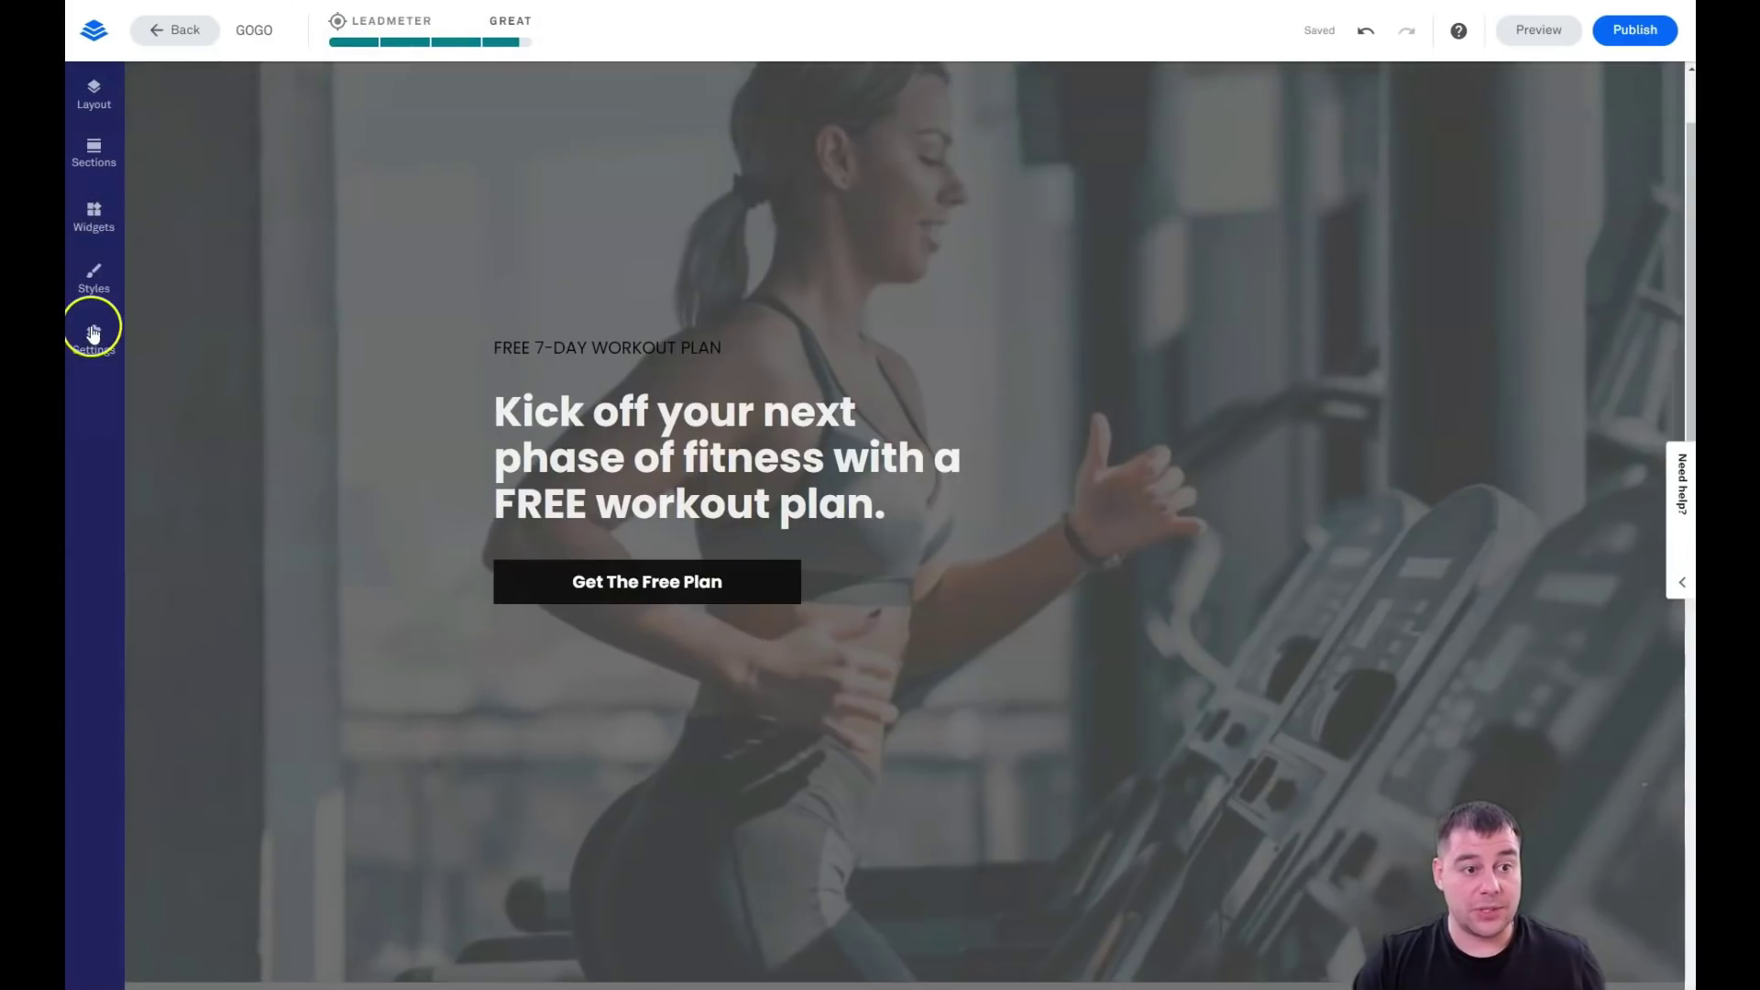
Examine the page-wide style options, including the headline, text and countdown fonts and the page background
click(93, 275)
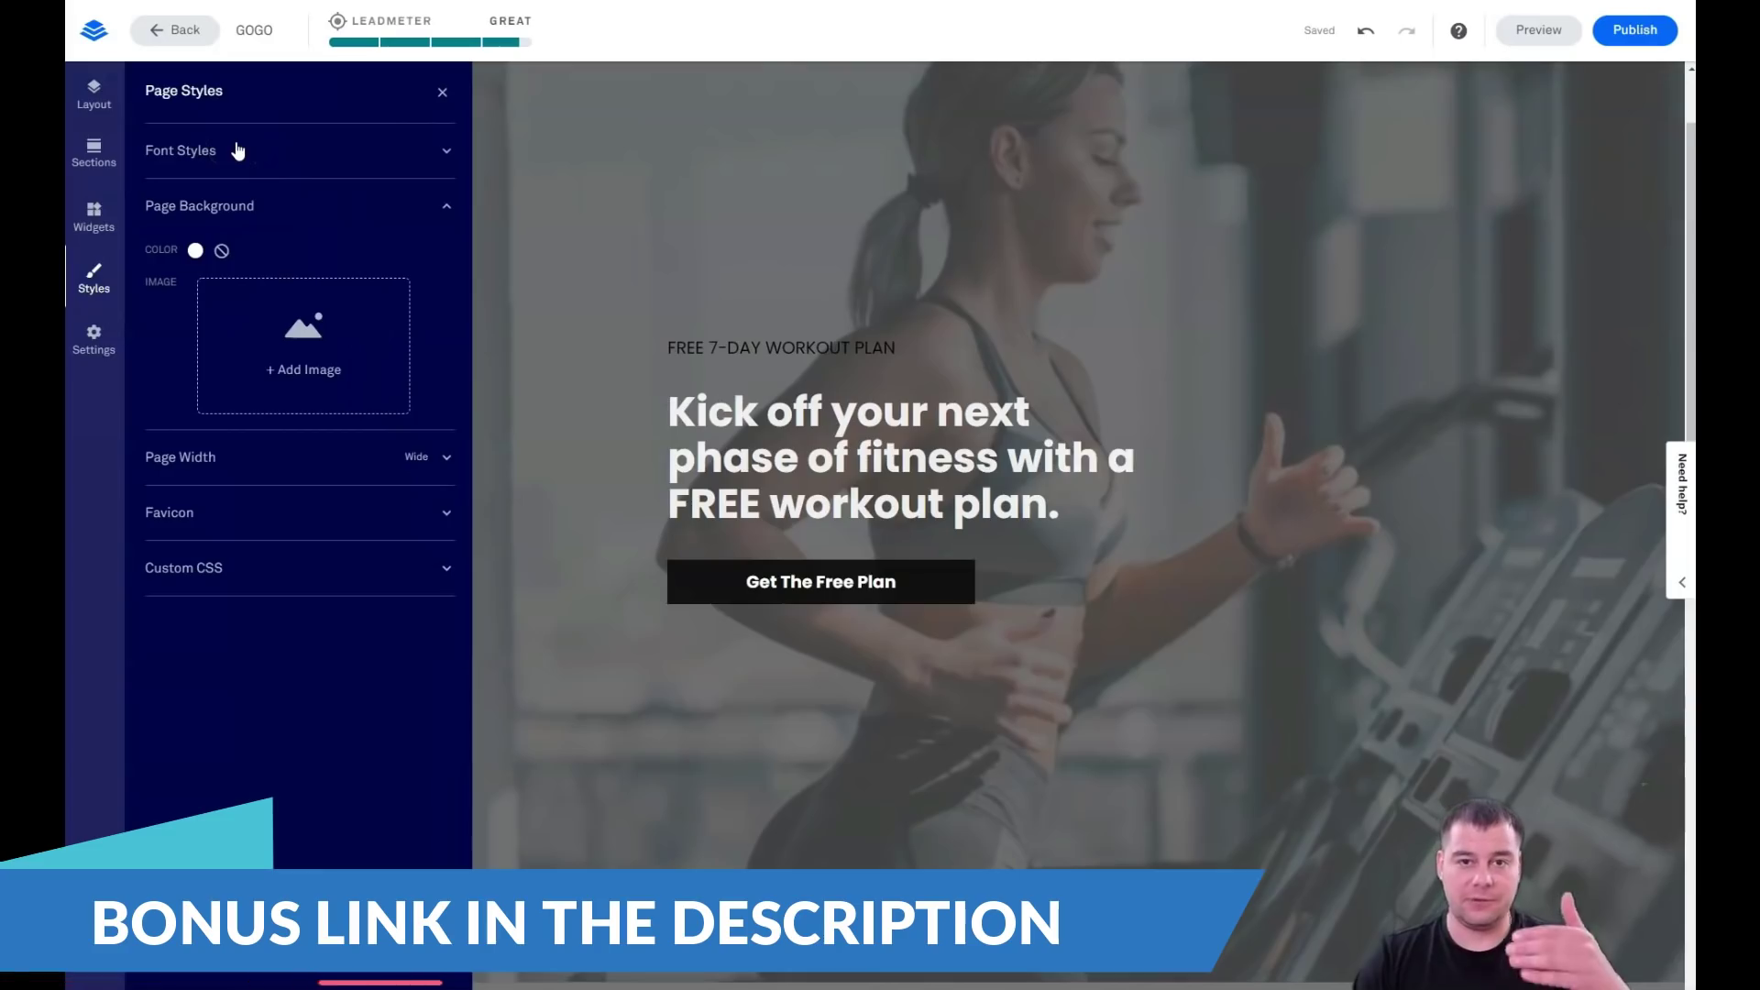
click(263, 158)
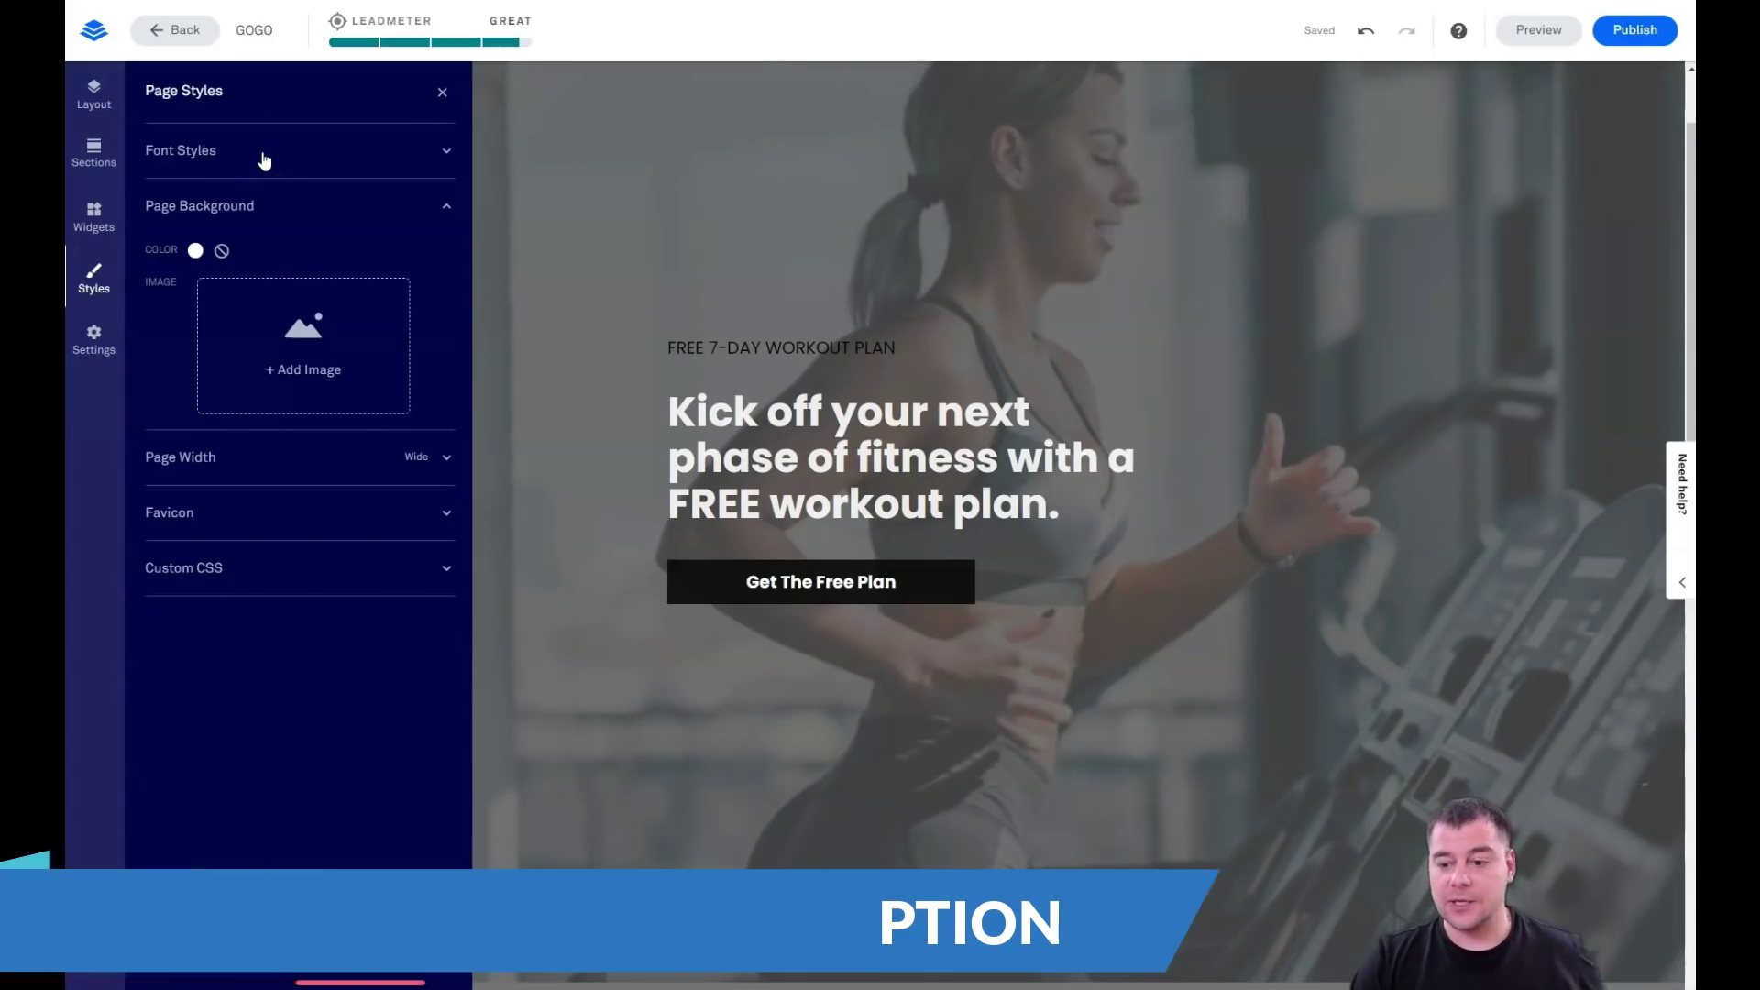
click(238, 156)
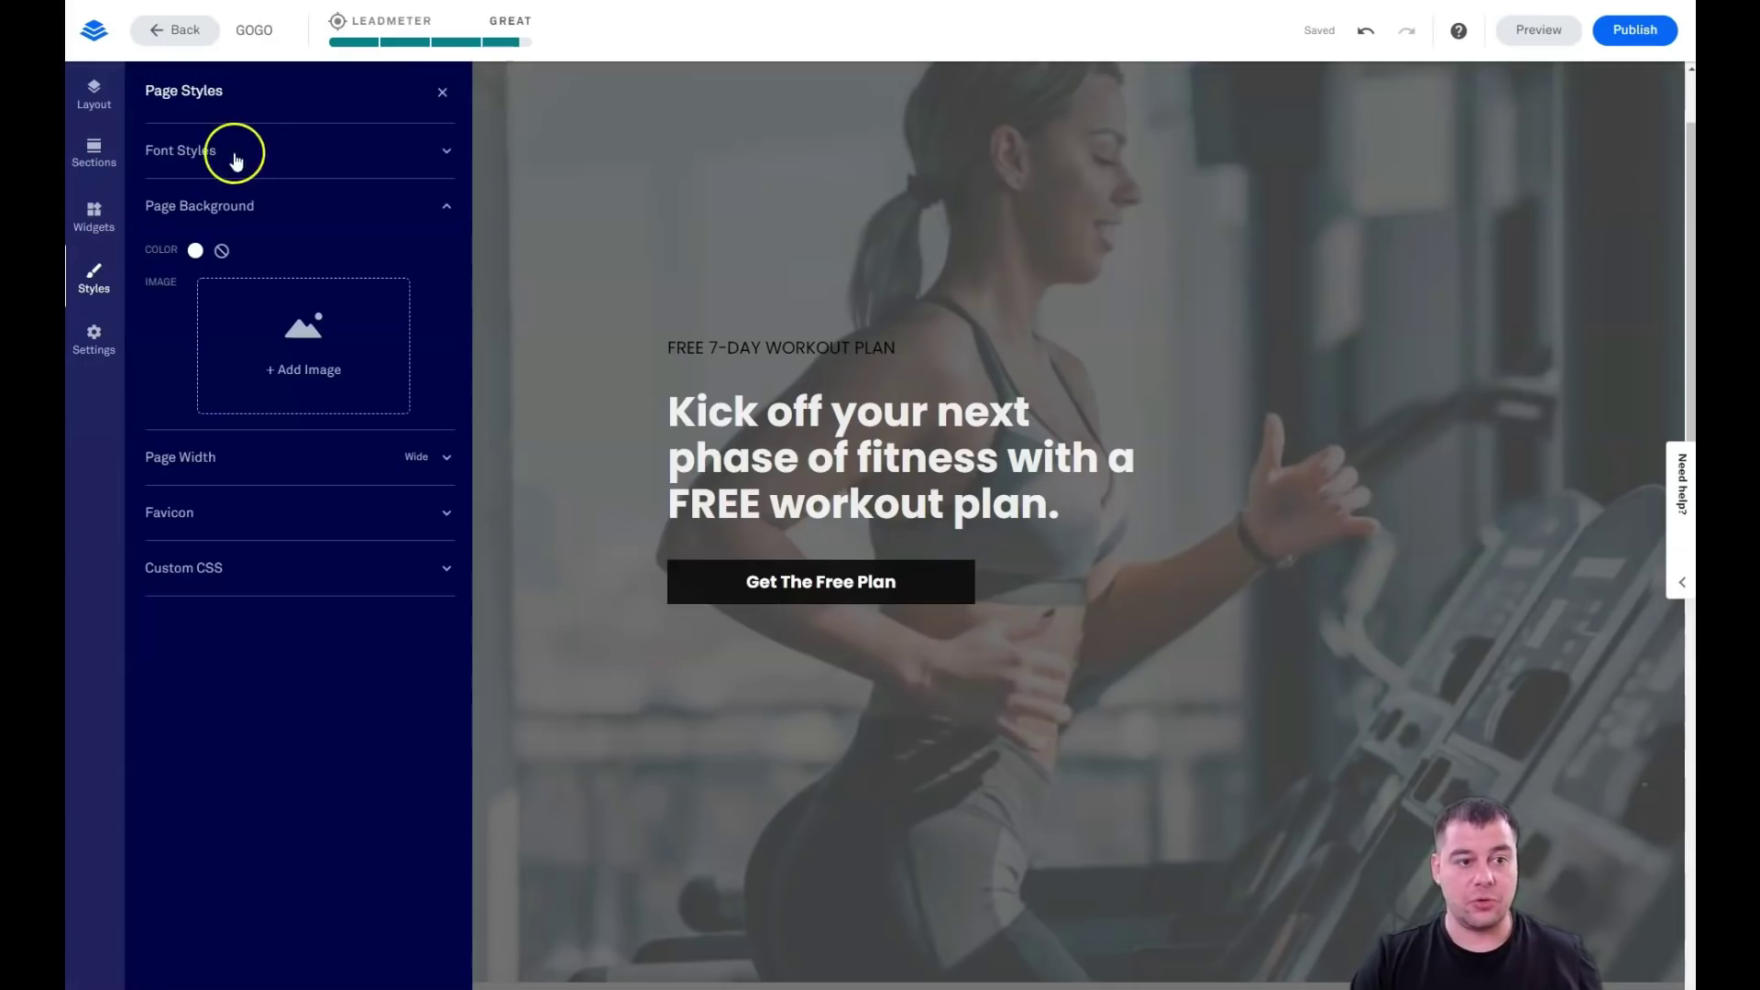
click(293, 154)
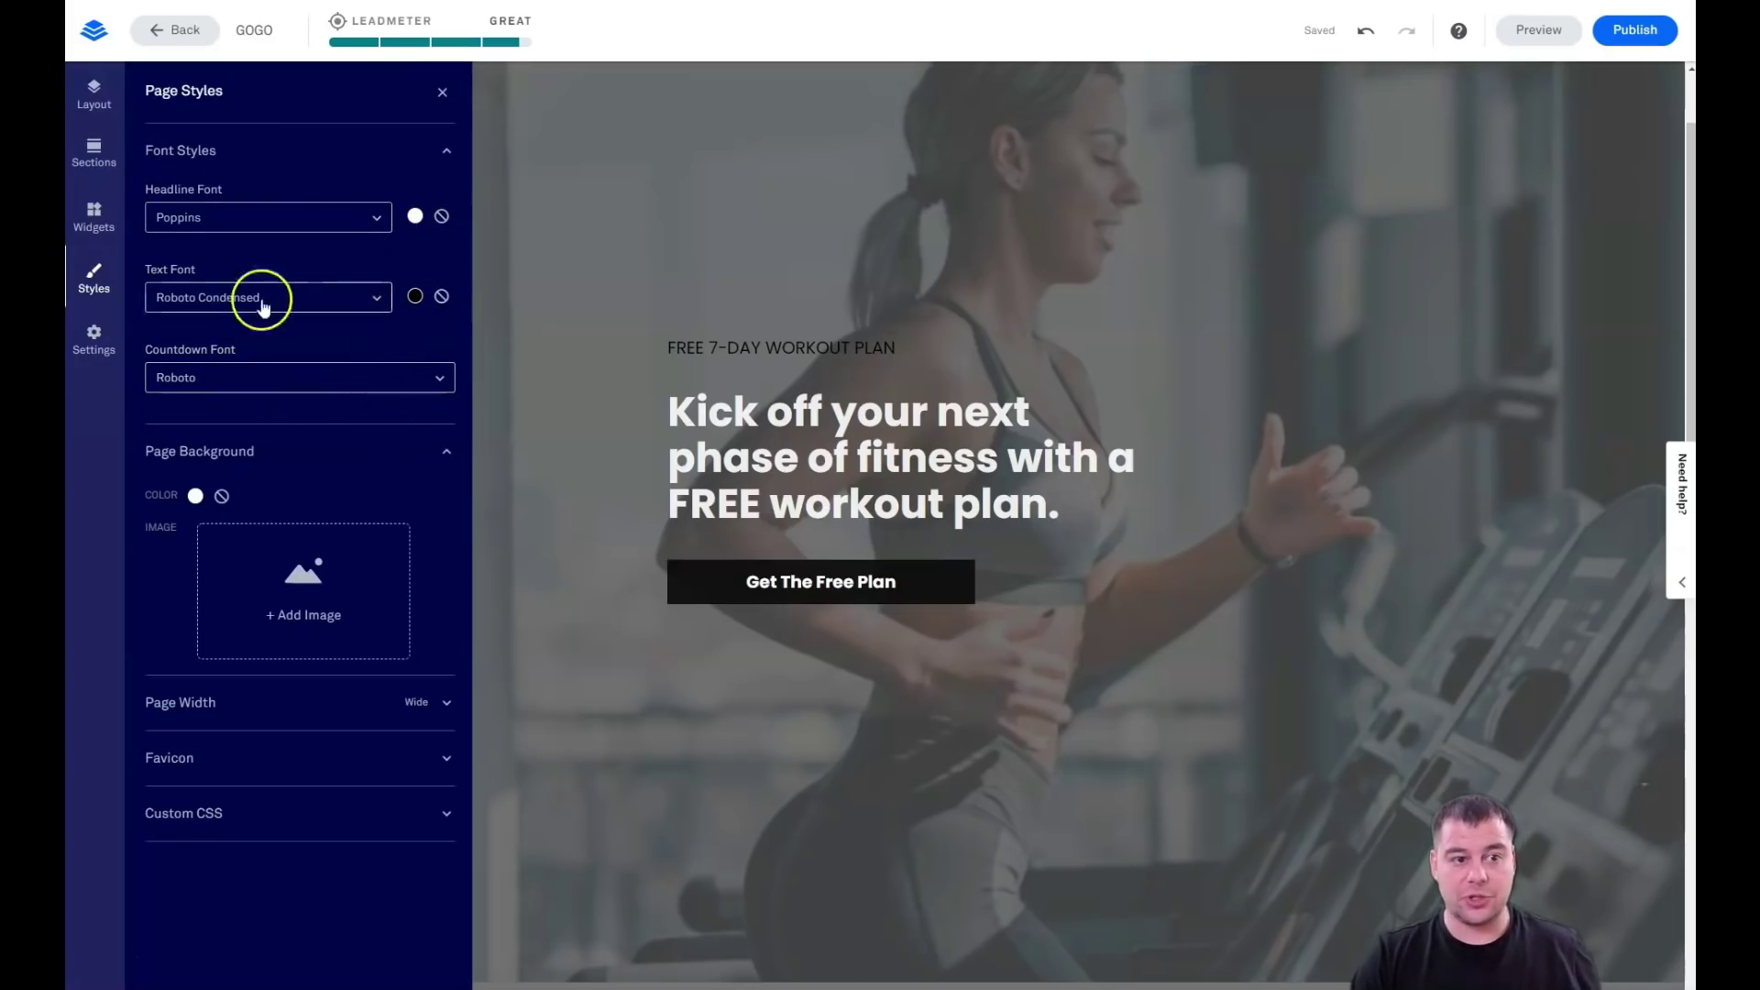
click(115, 277)
click(114, 280)
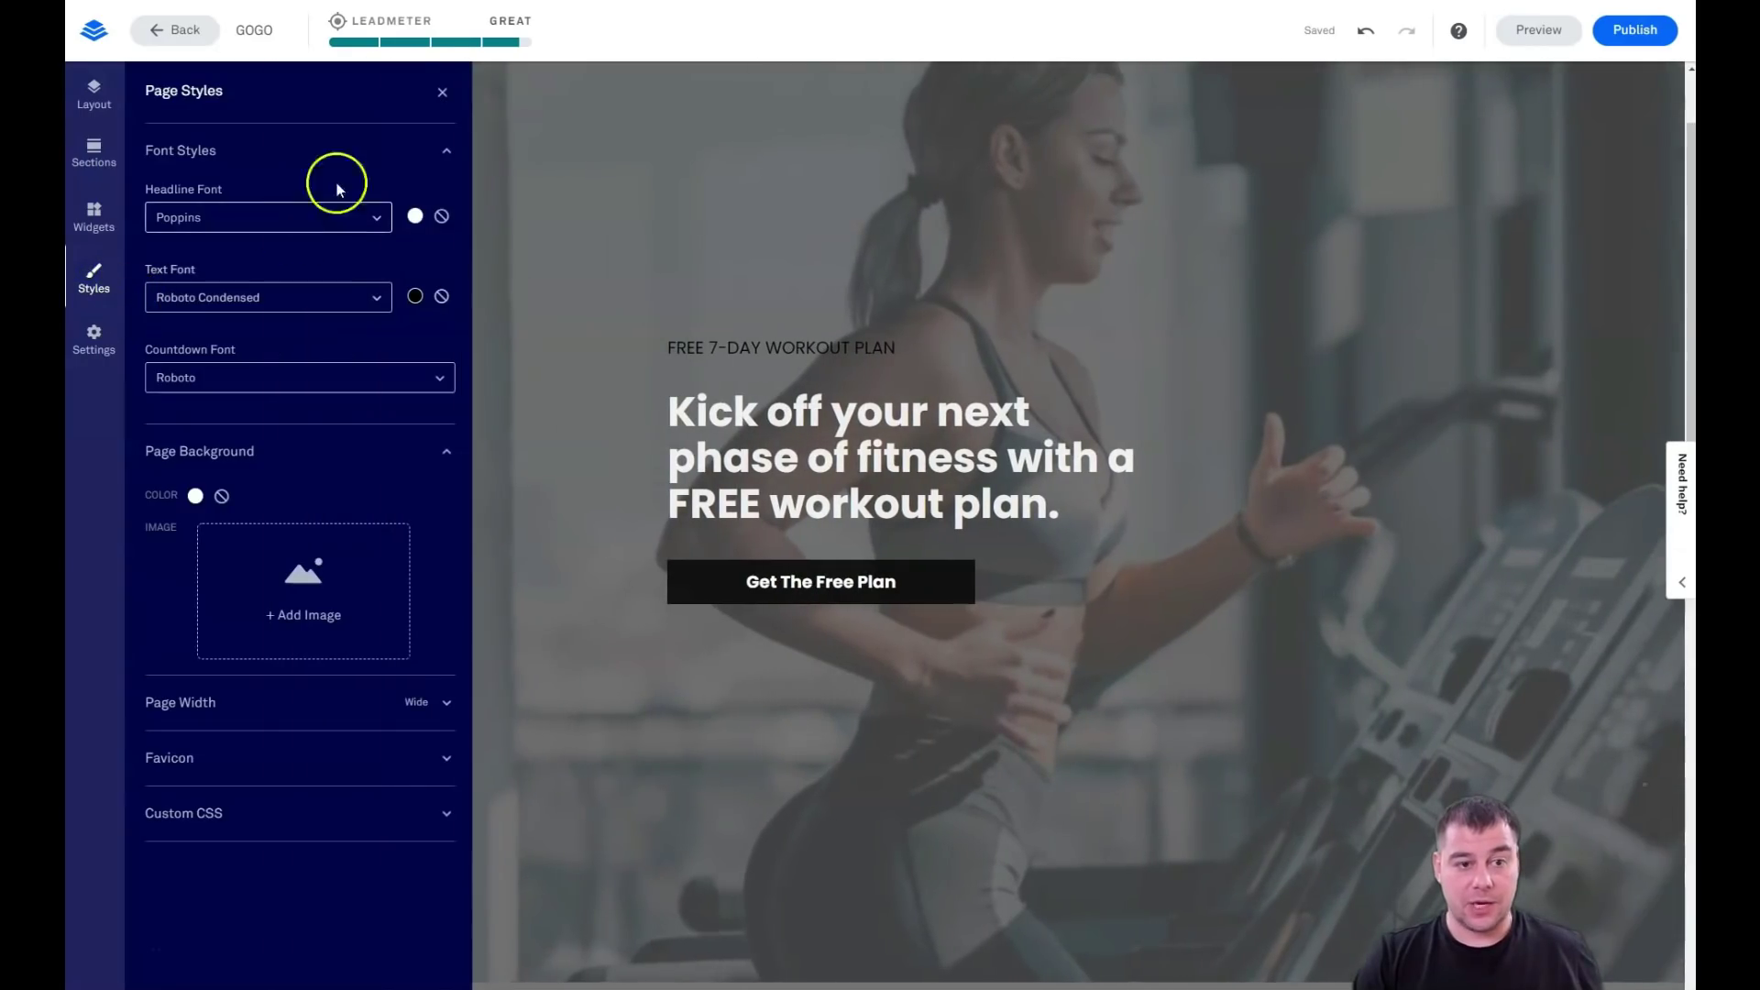
click(444, 86)
click(95, 269)
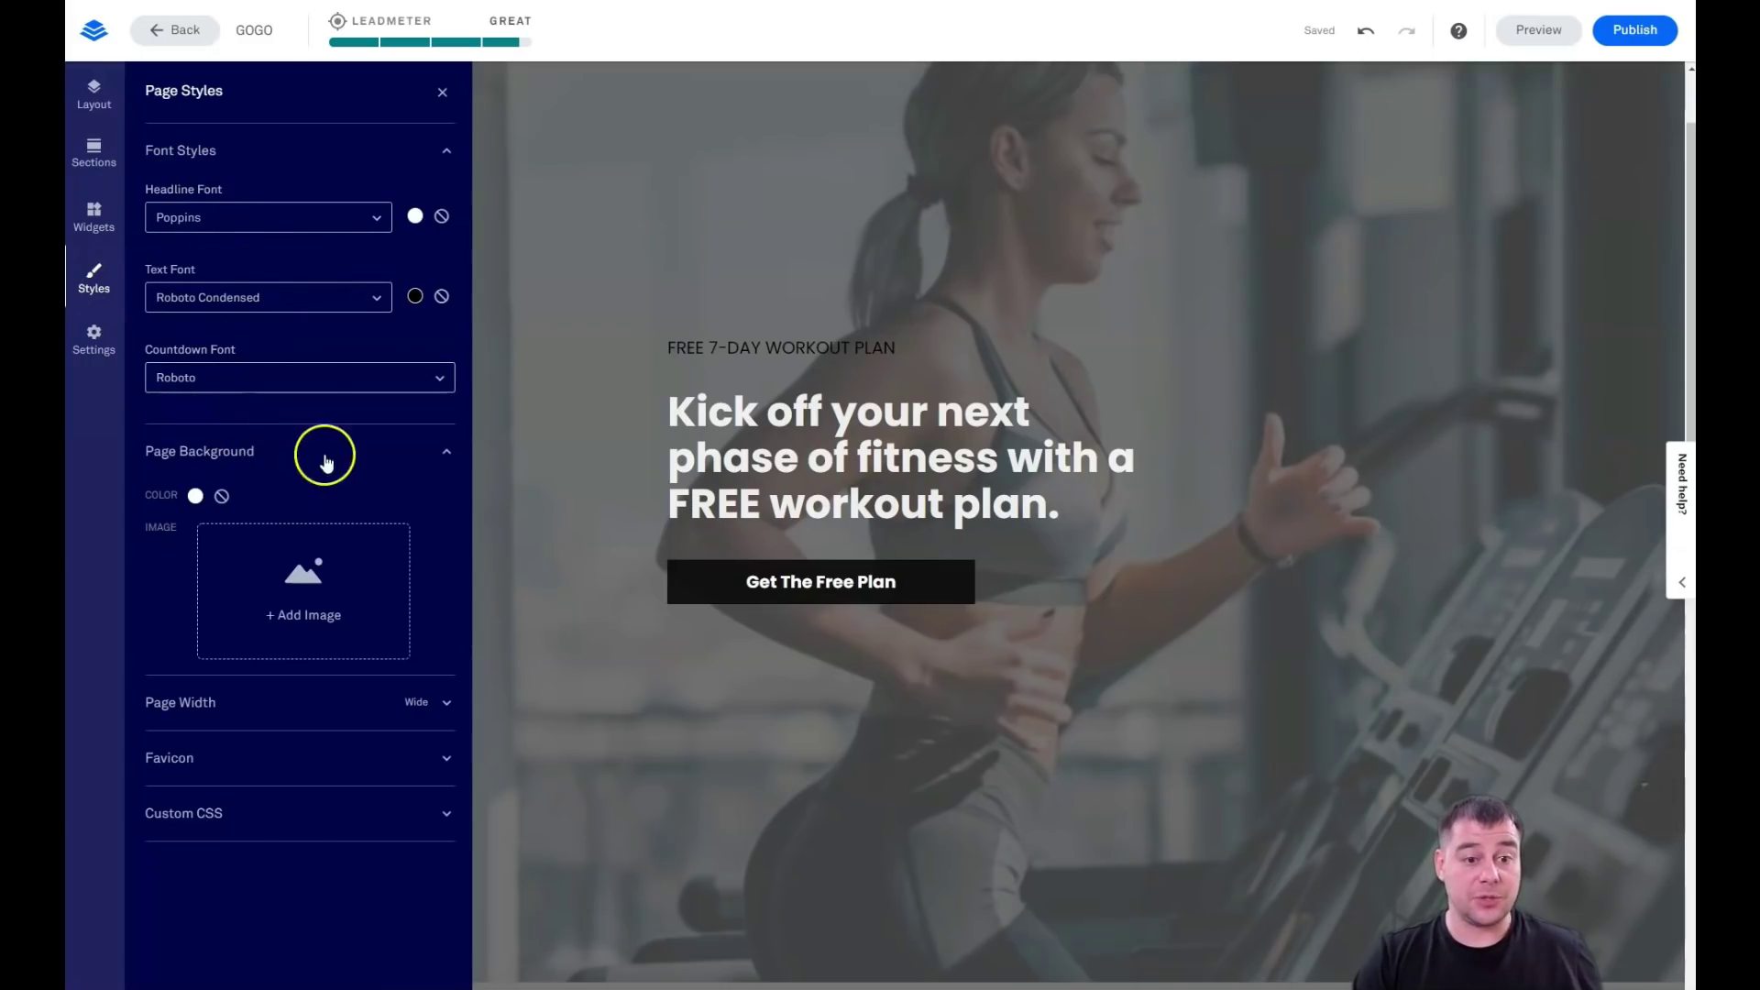
click(446, 161)
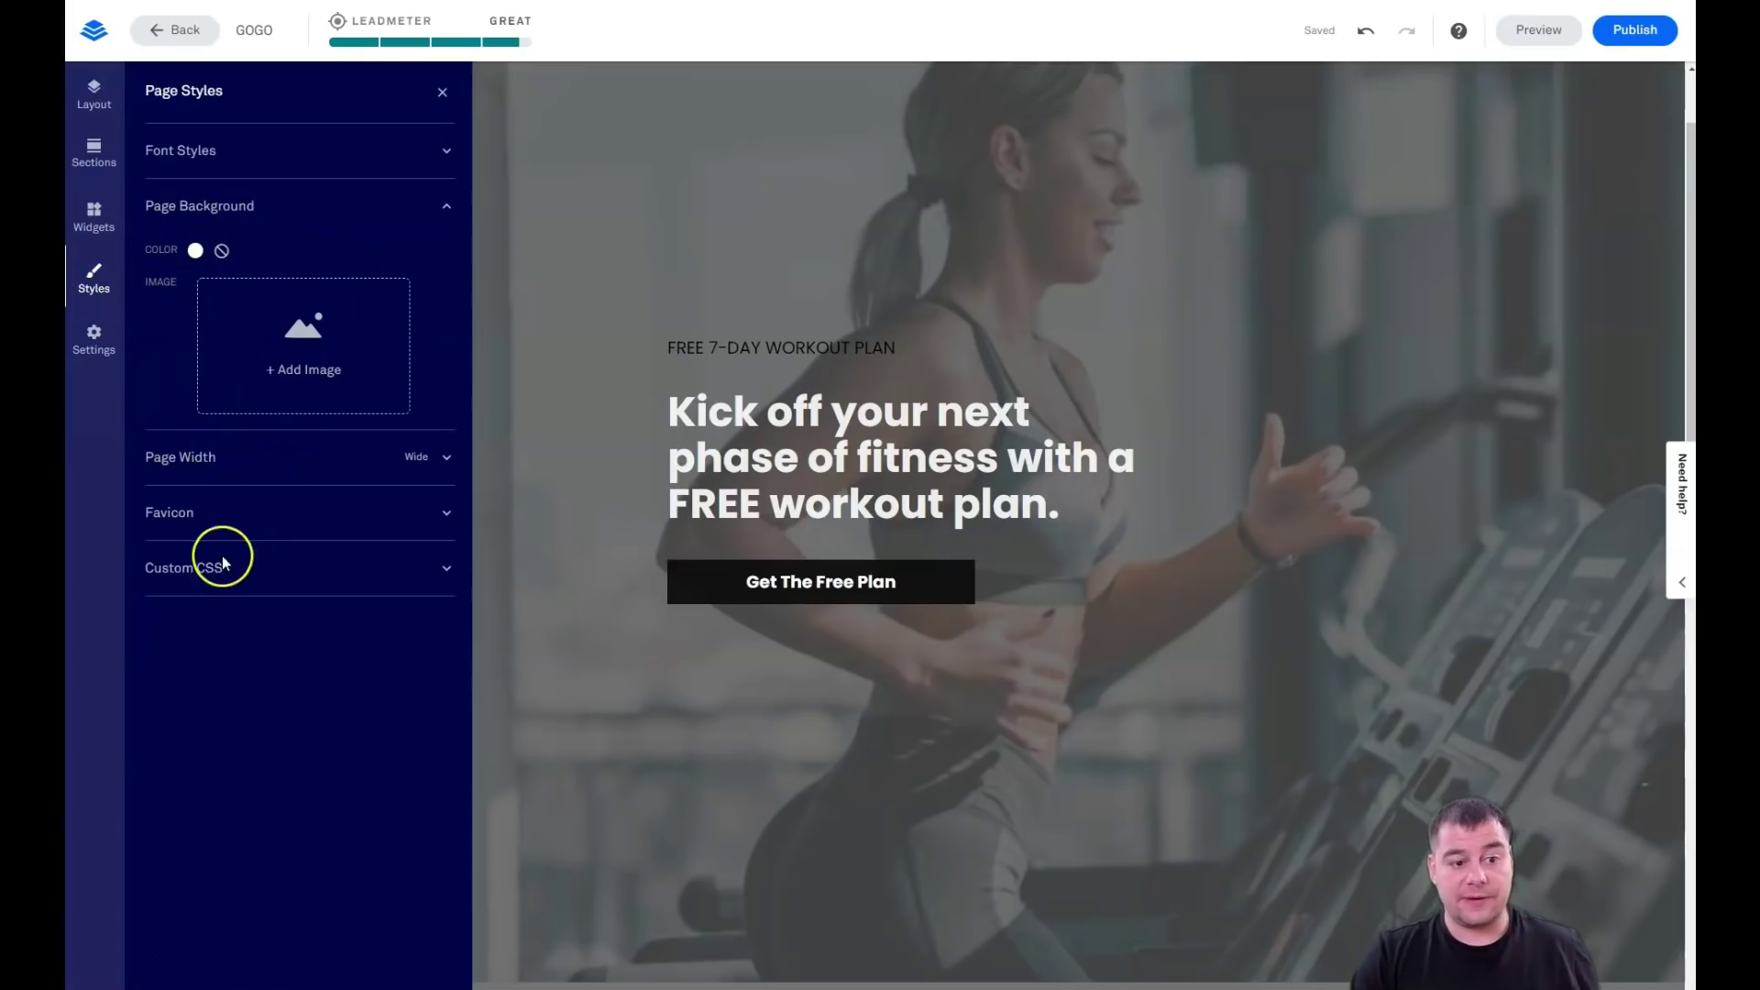
Examine the page's SEO, social, analytics and language settings, including the available display languages, and save and close them
click(95, 356)
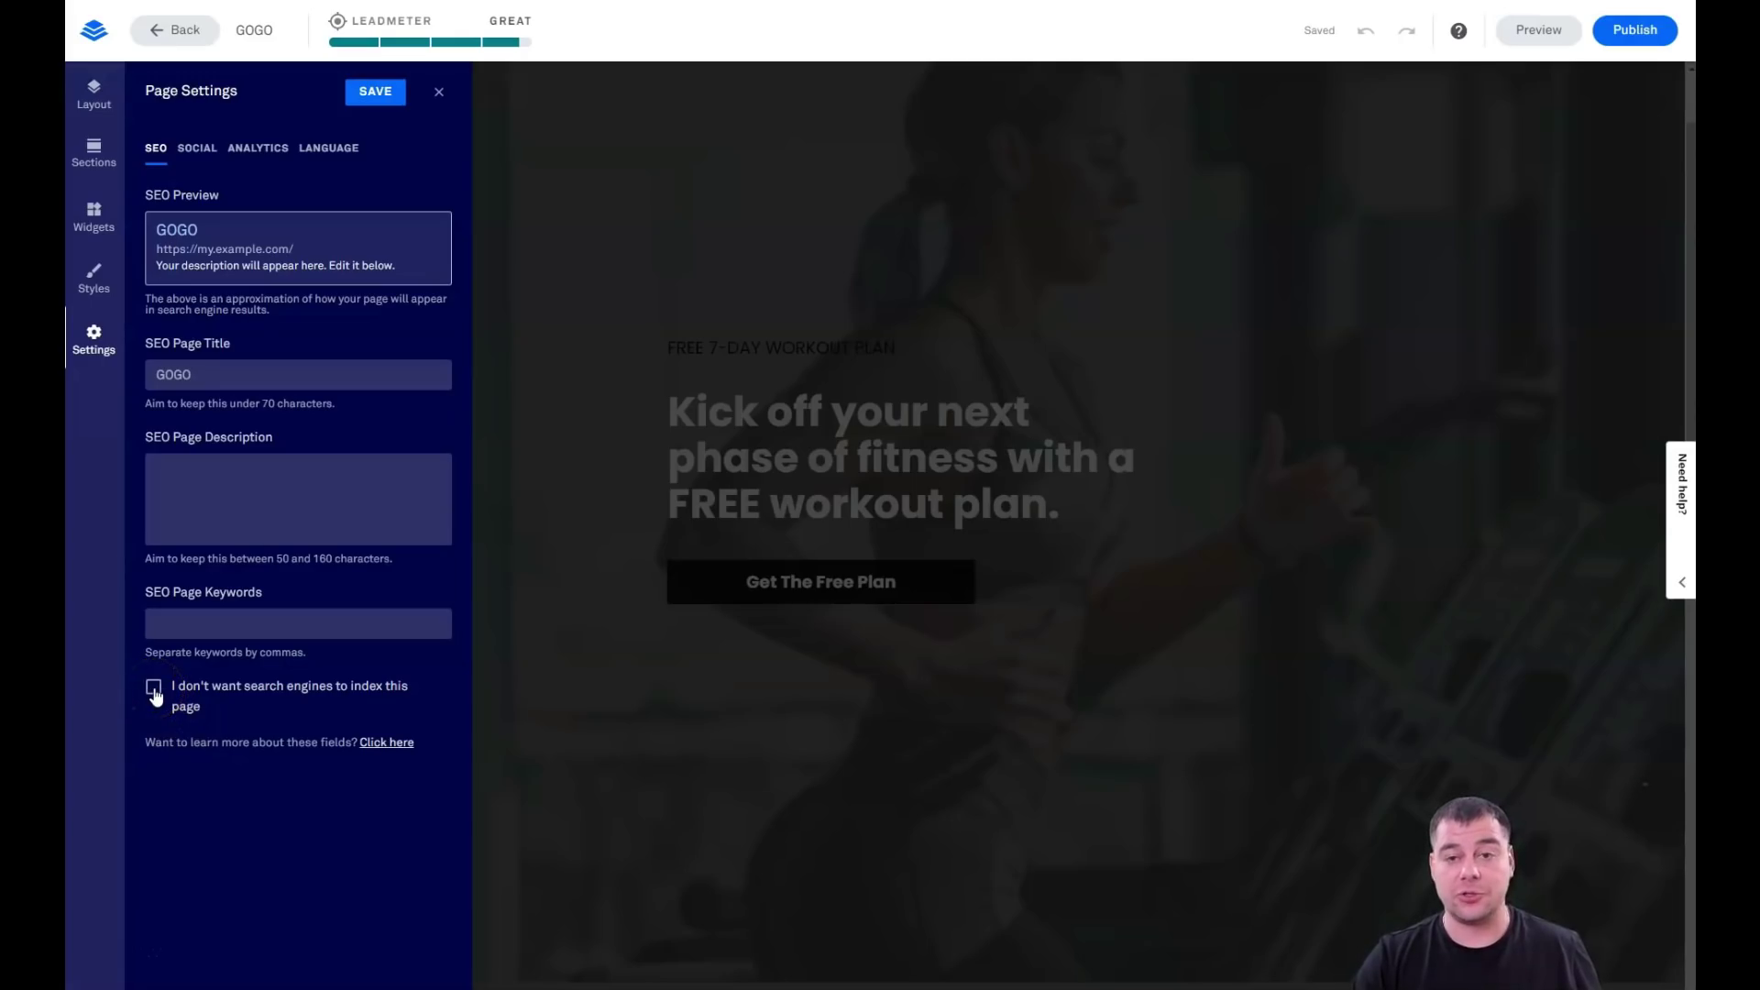
click(200, 155)
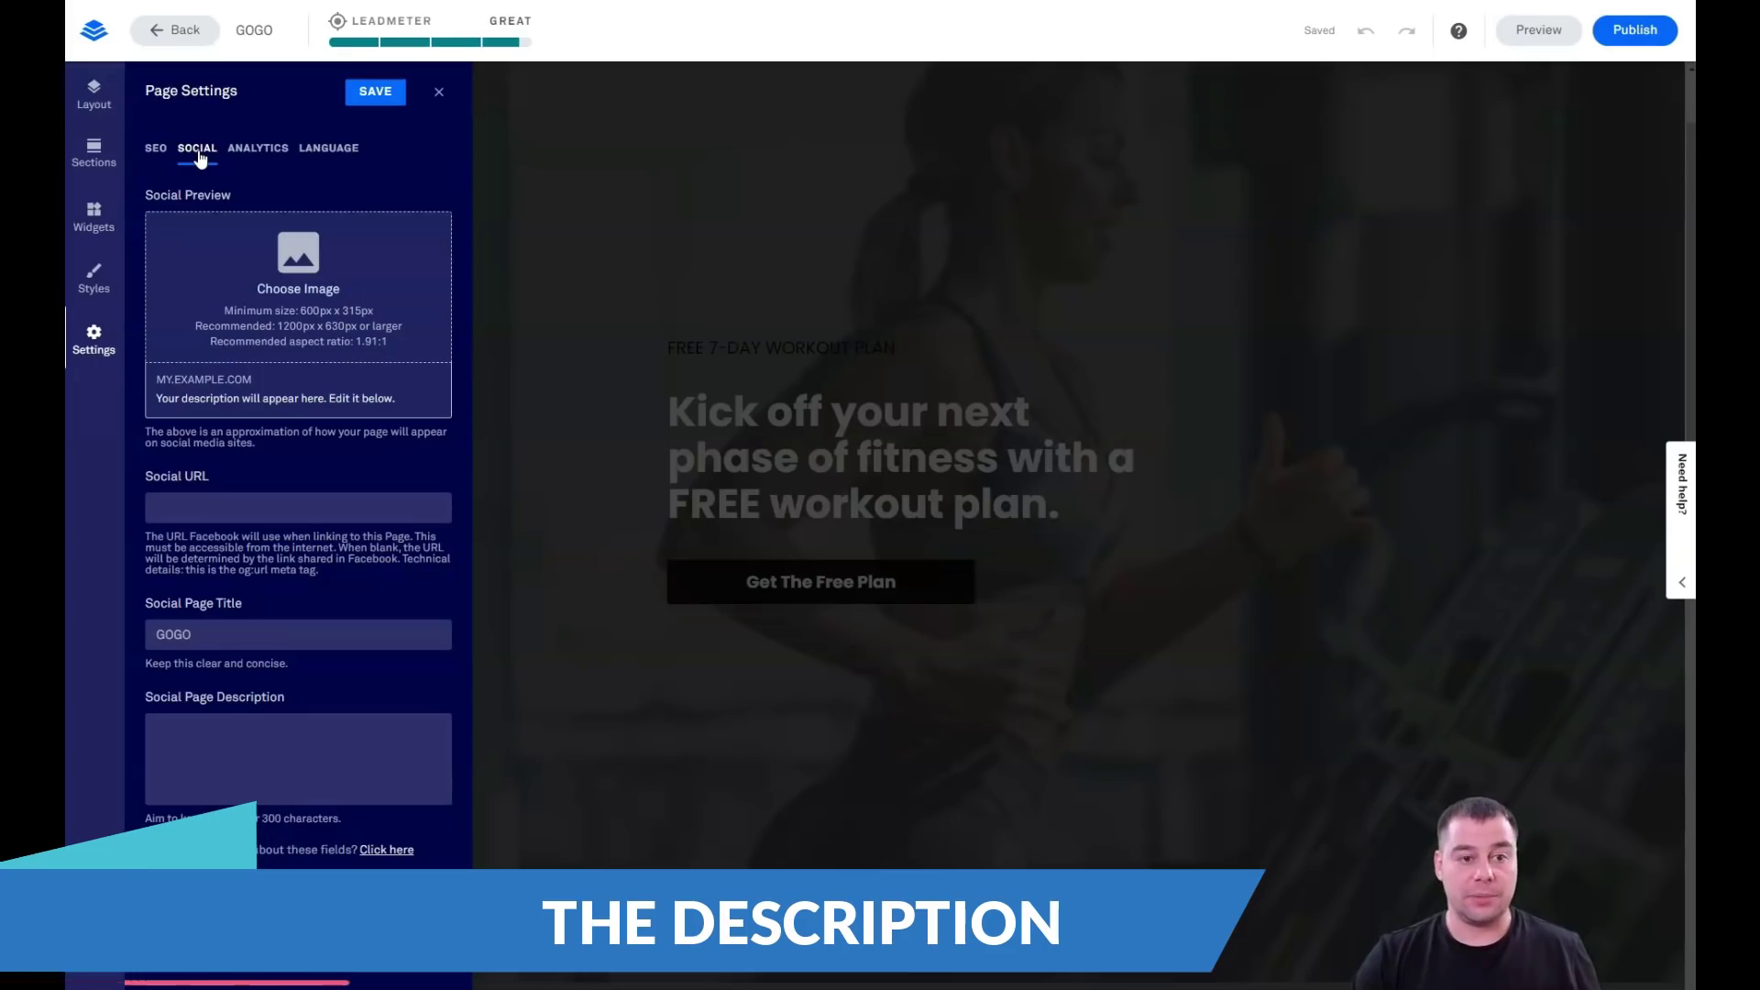
click(415, 366)
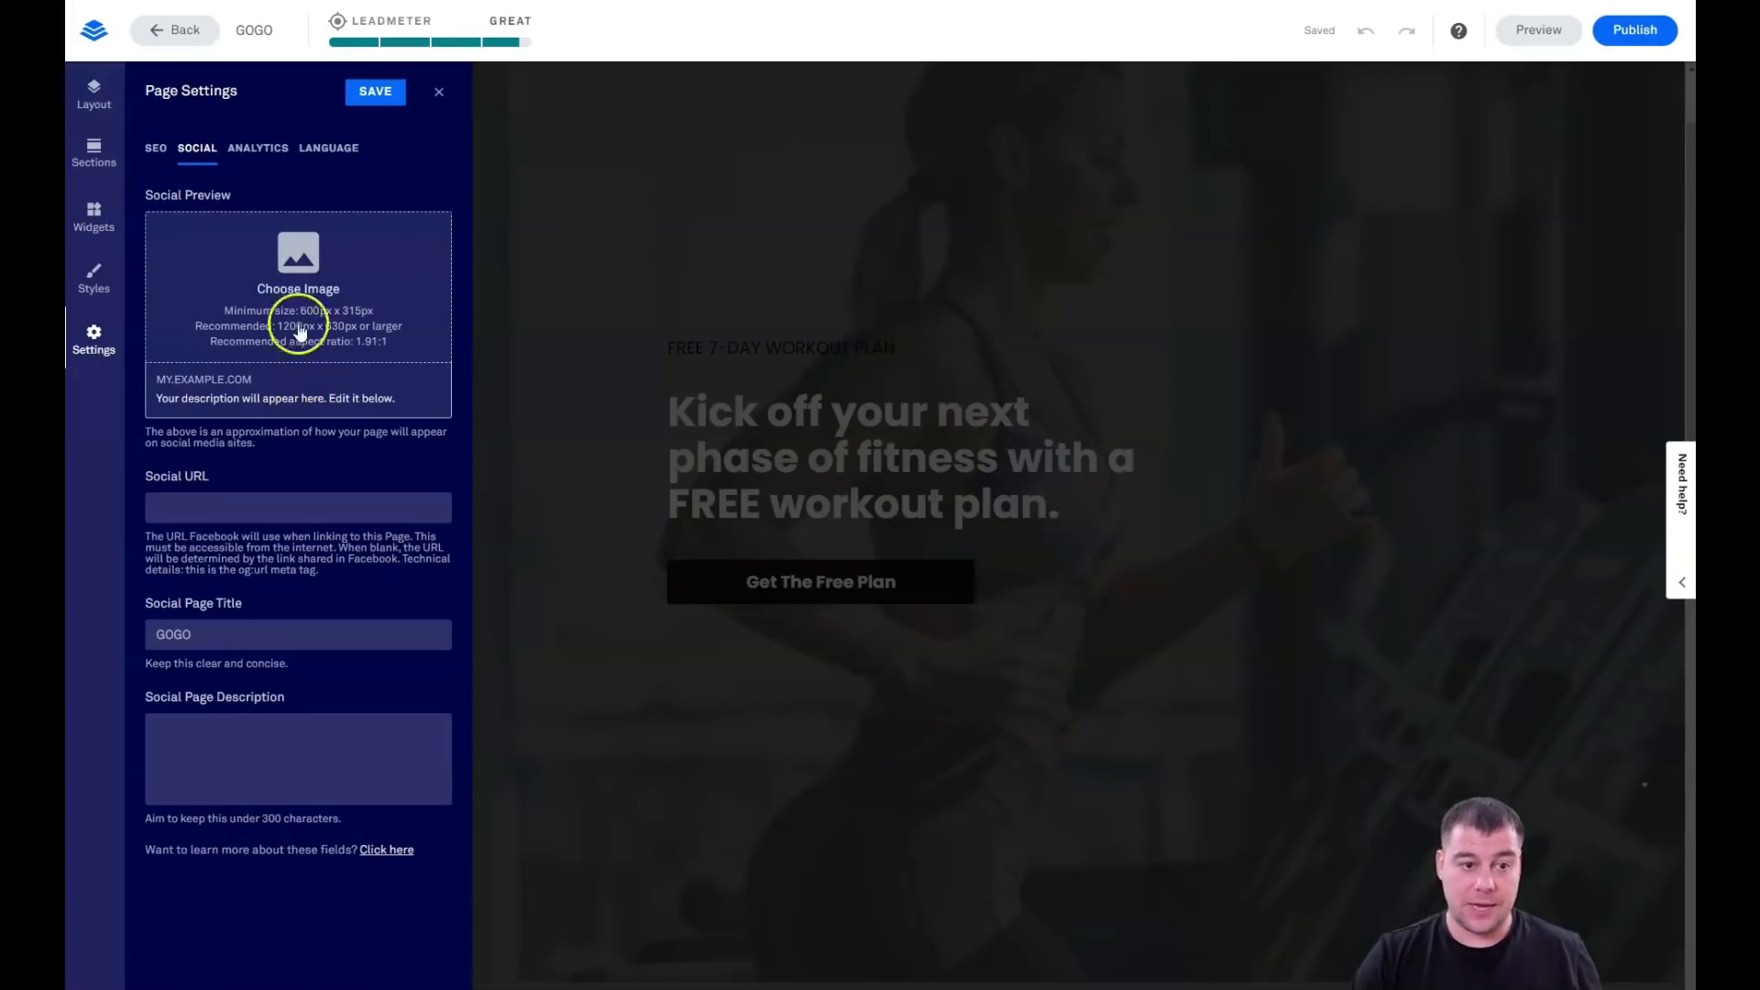
click(258, 156)
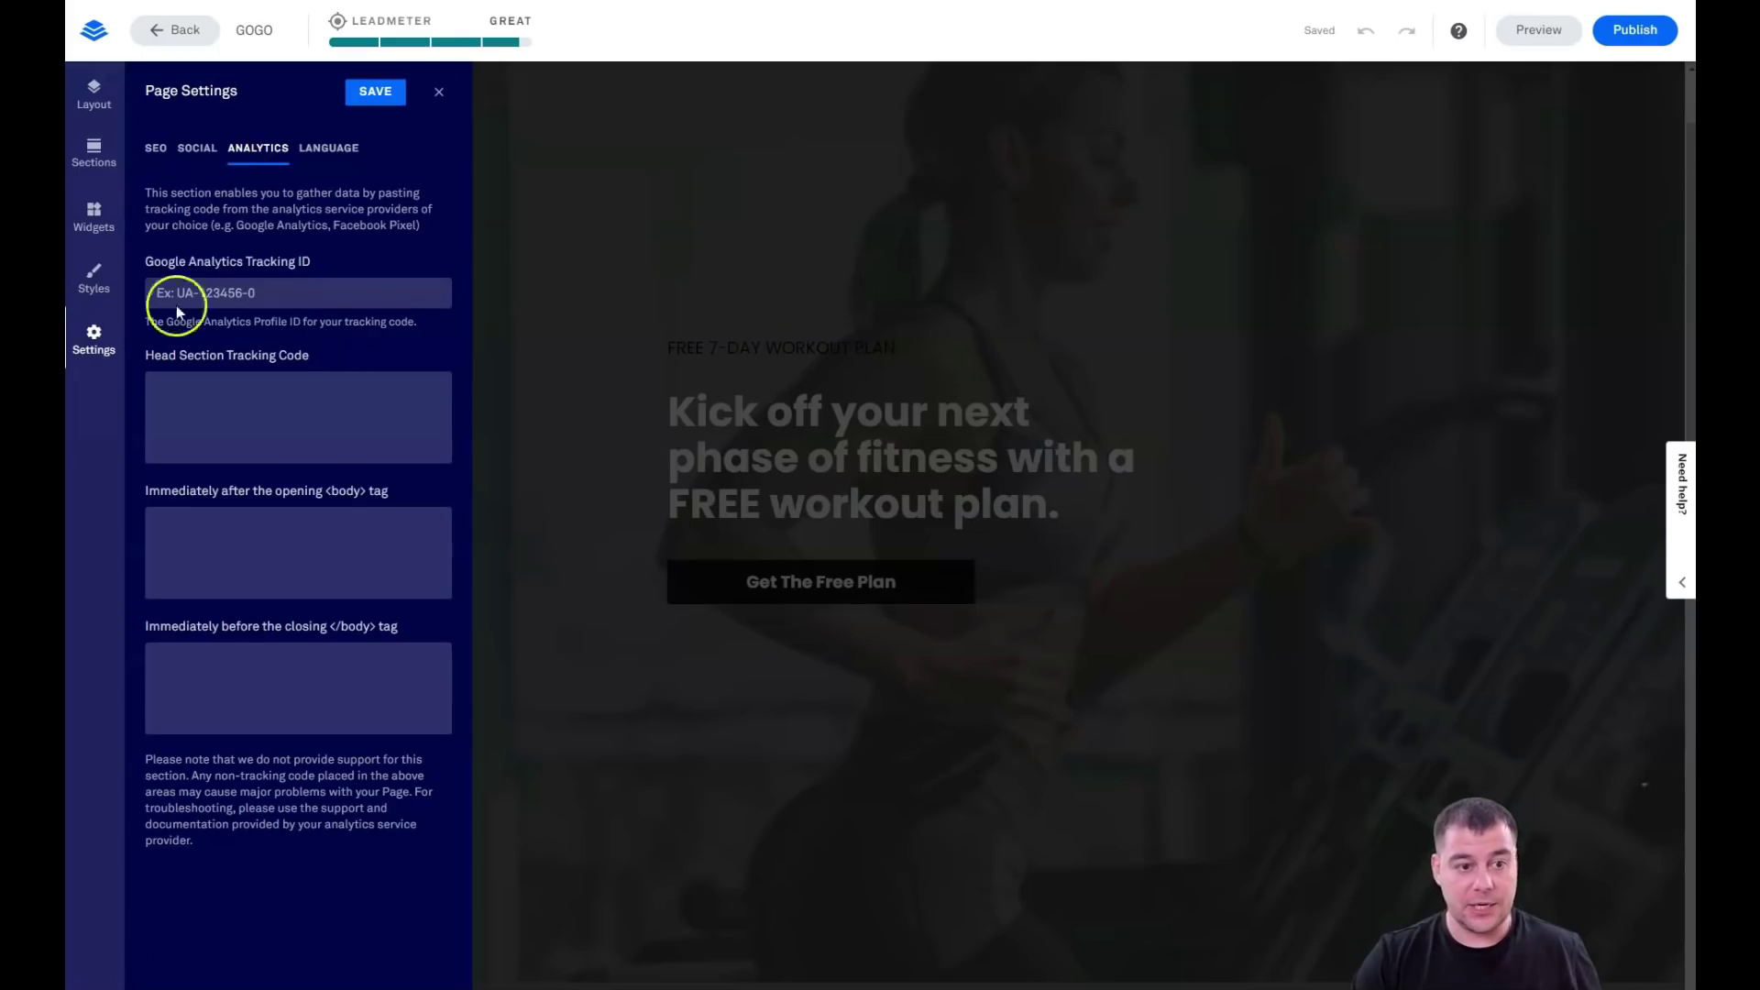
click(353, 149)
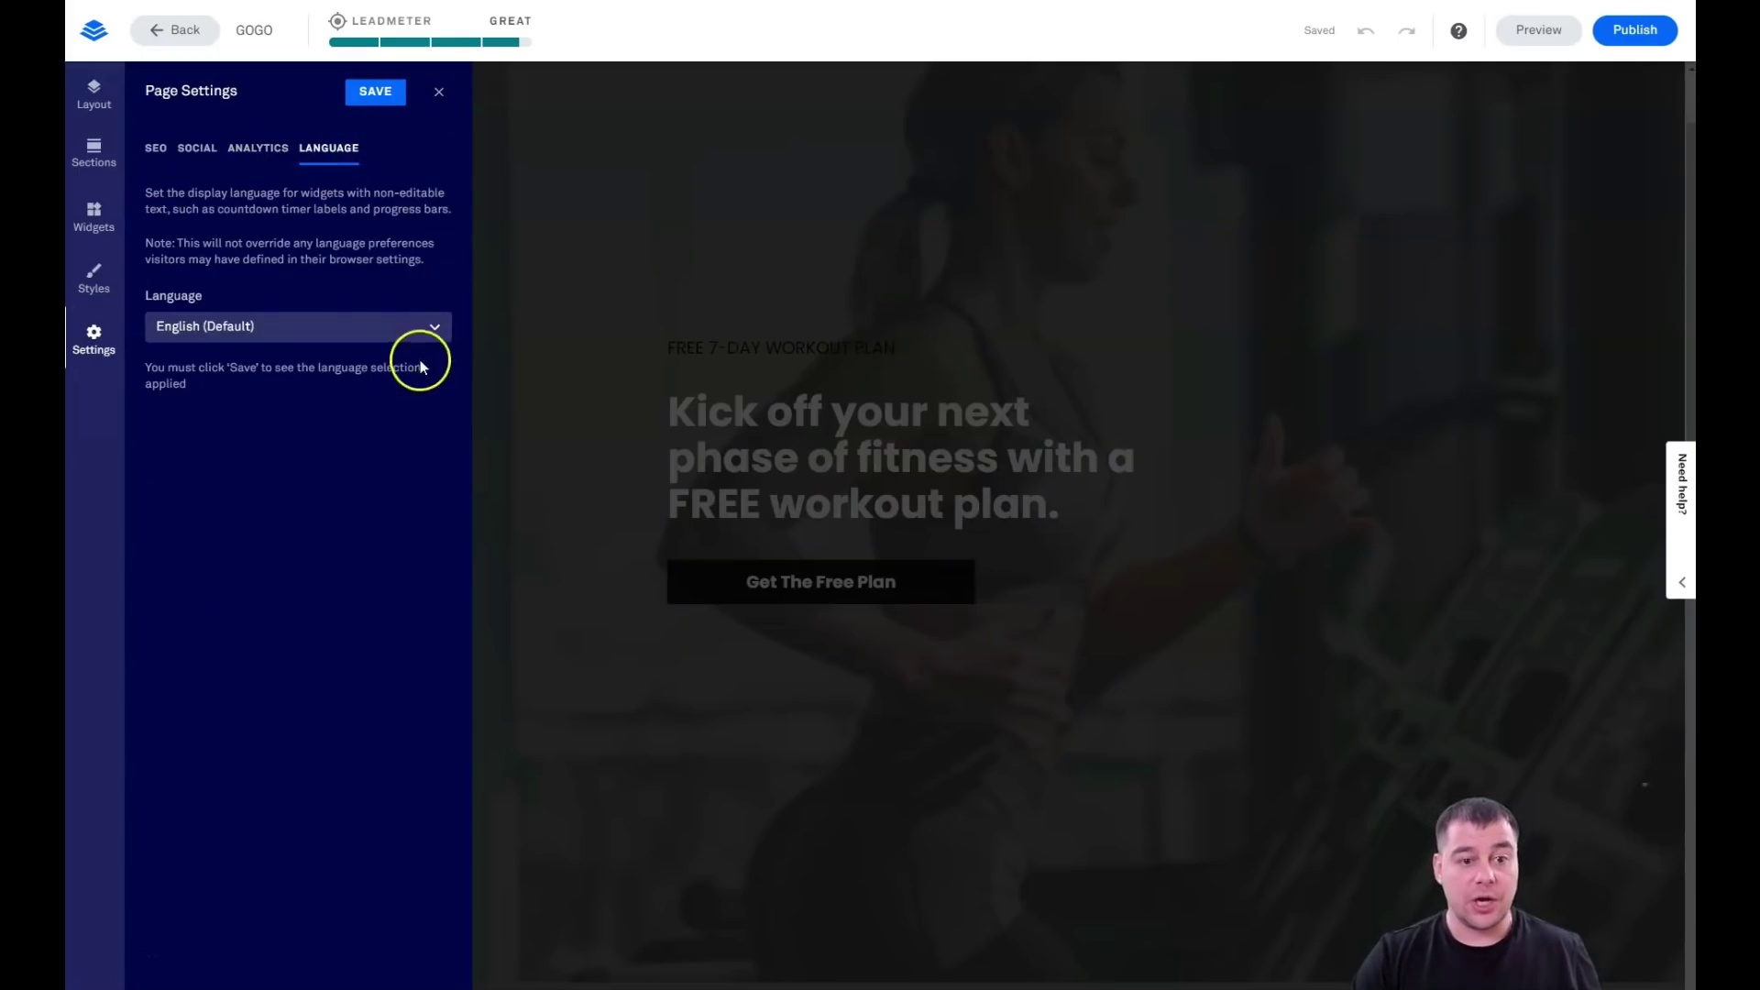
click(435, 328)
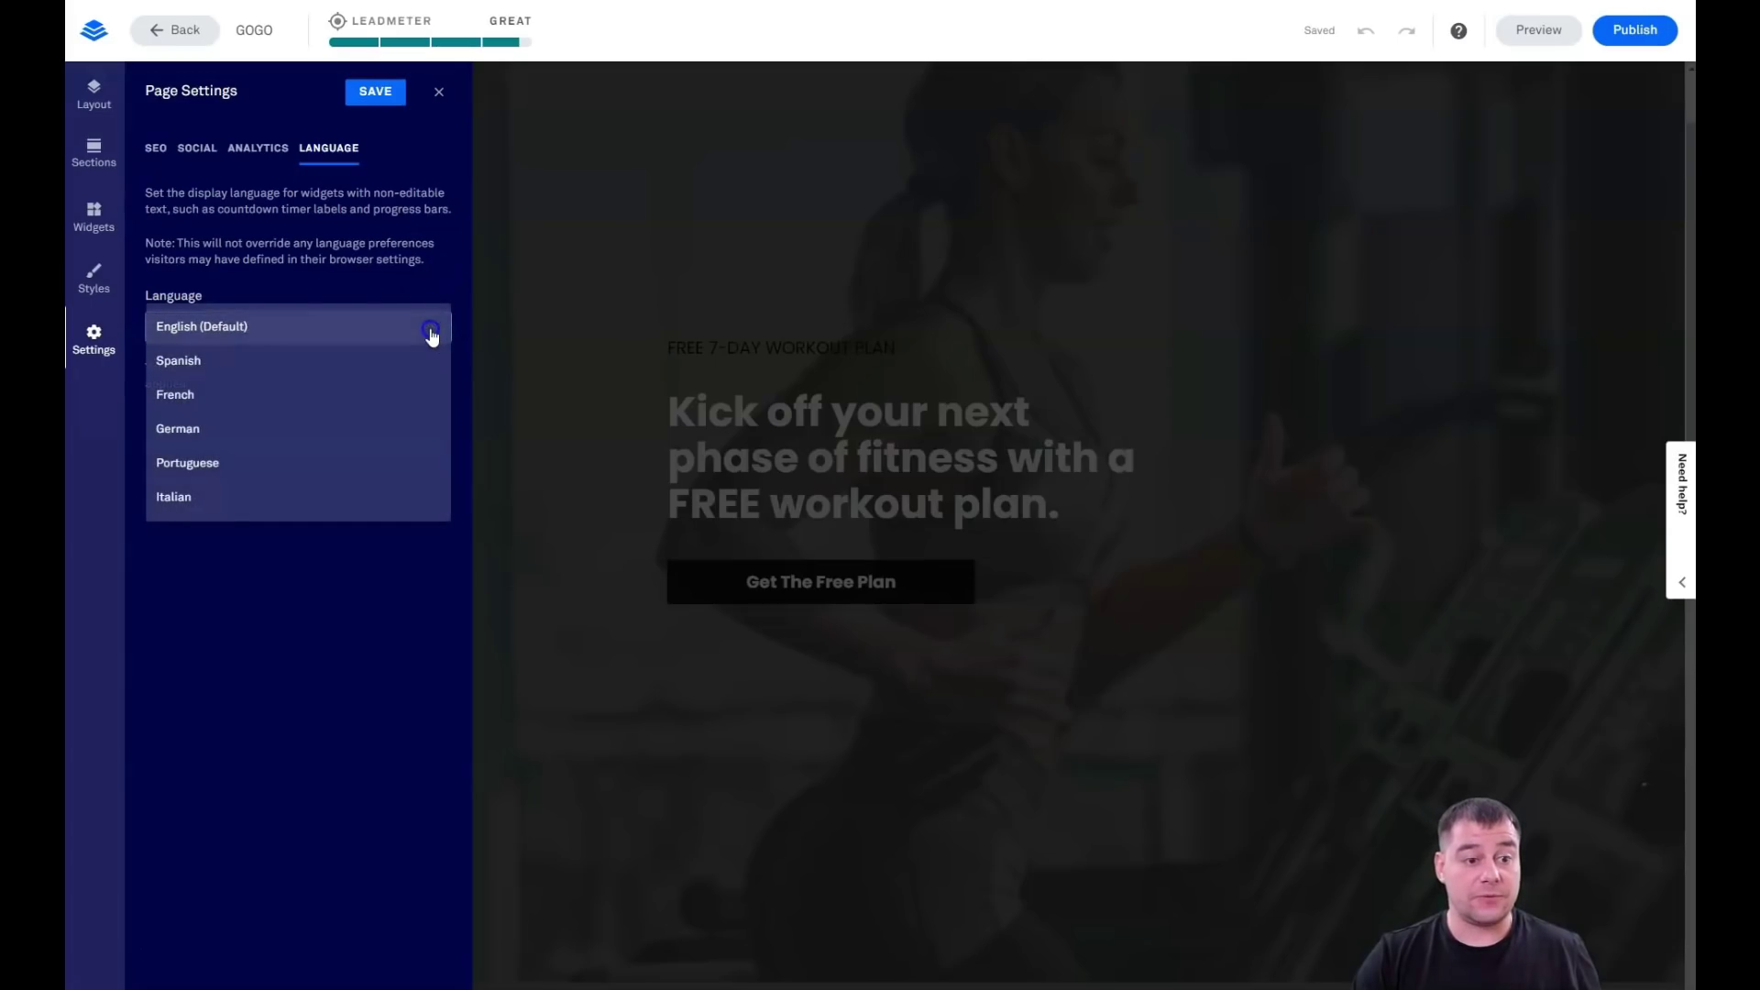
click(432, 331)
click(437, 92)
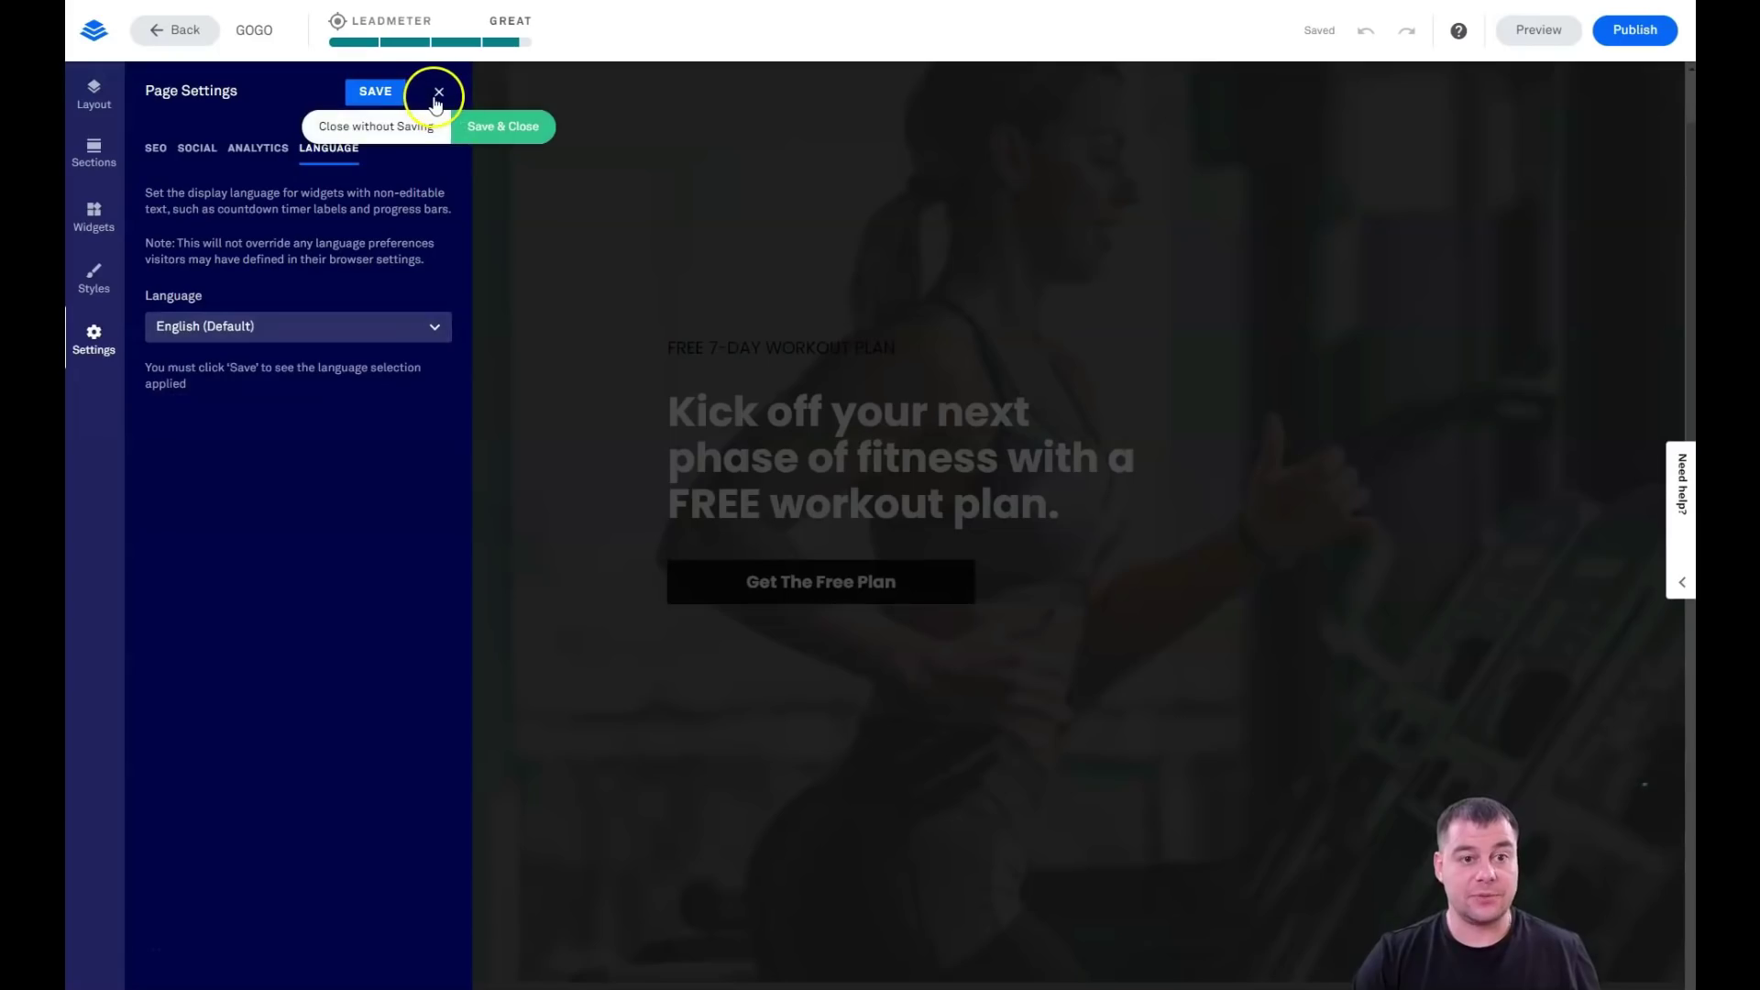
click(477, 145)
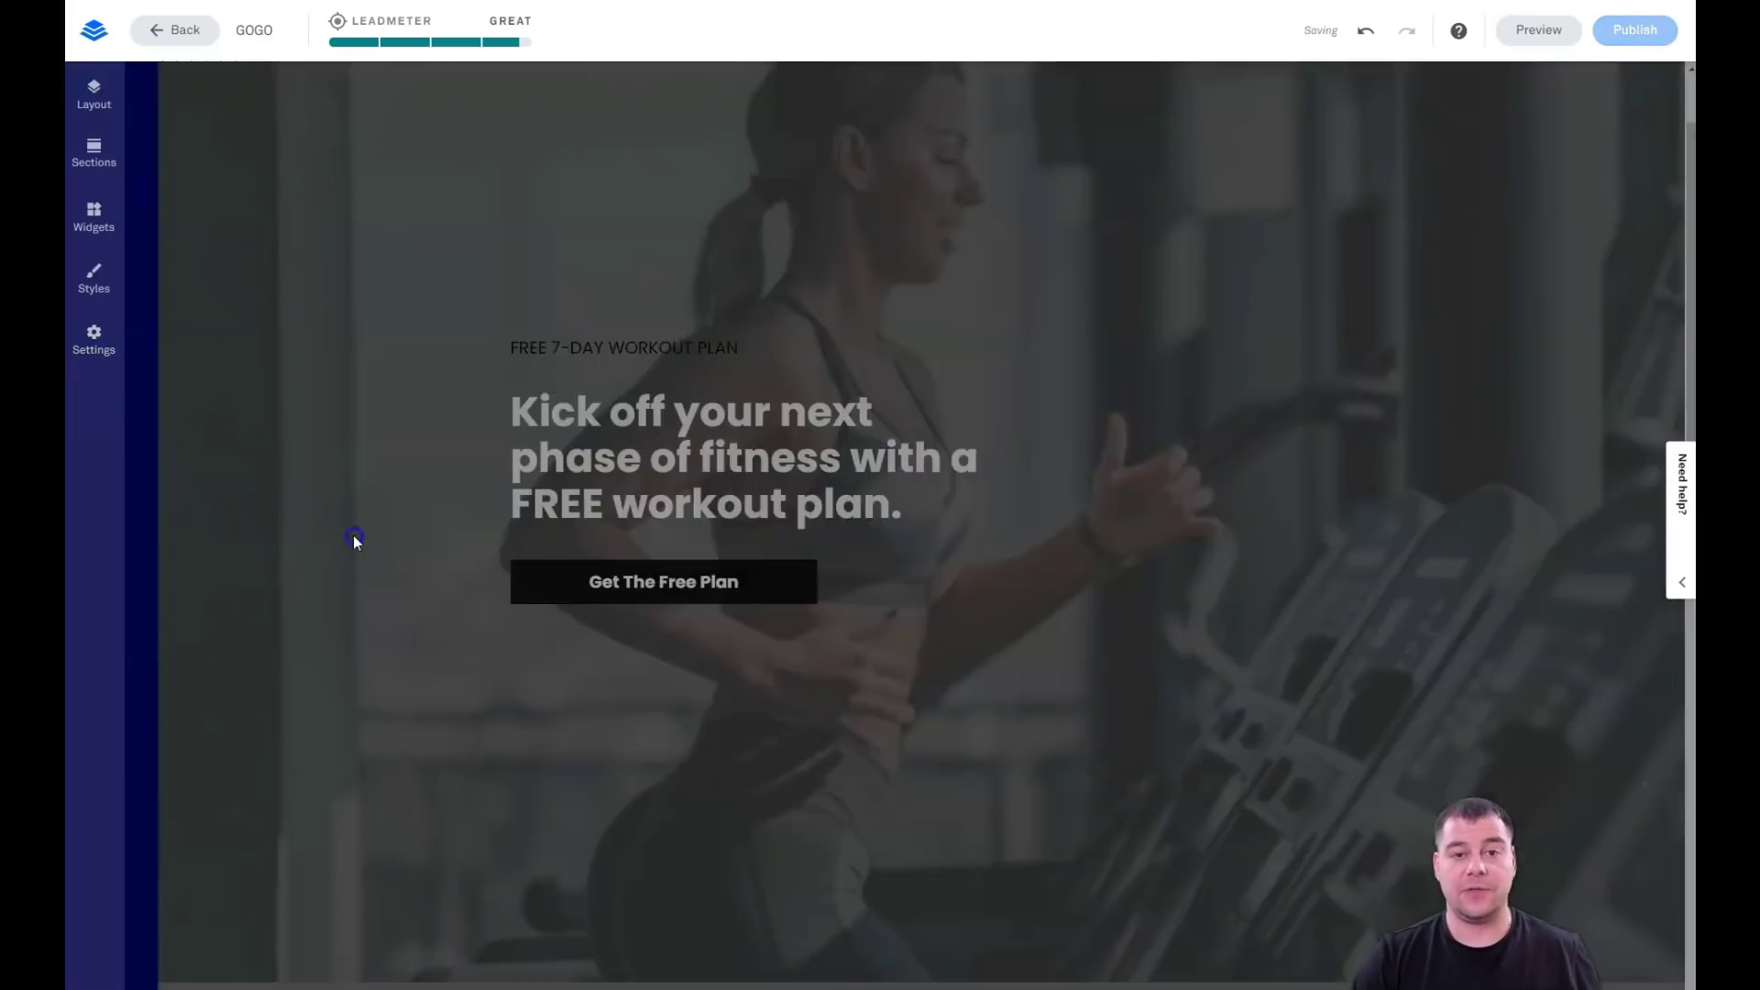
Delete the Blank 1 section containing the BIG TEXT headline, video and sign-up form from the page layout
click(1040, 503)
scroll(1071, 505, down, 10)
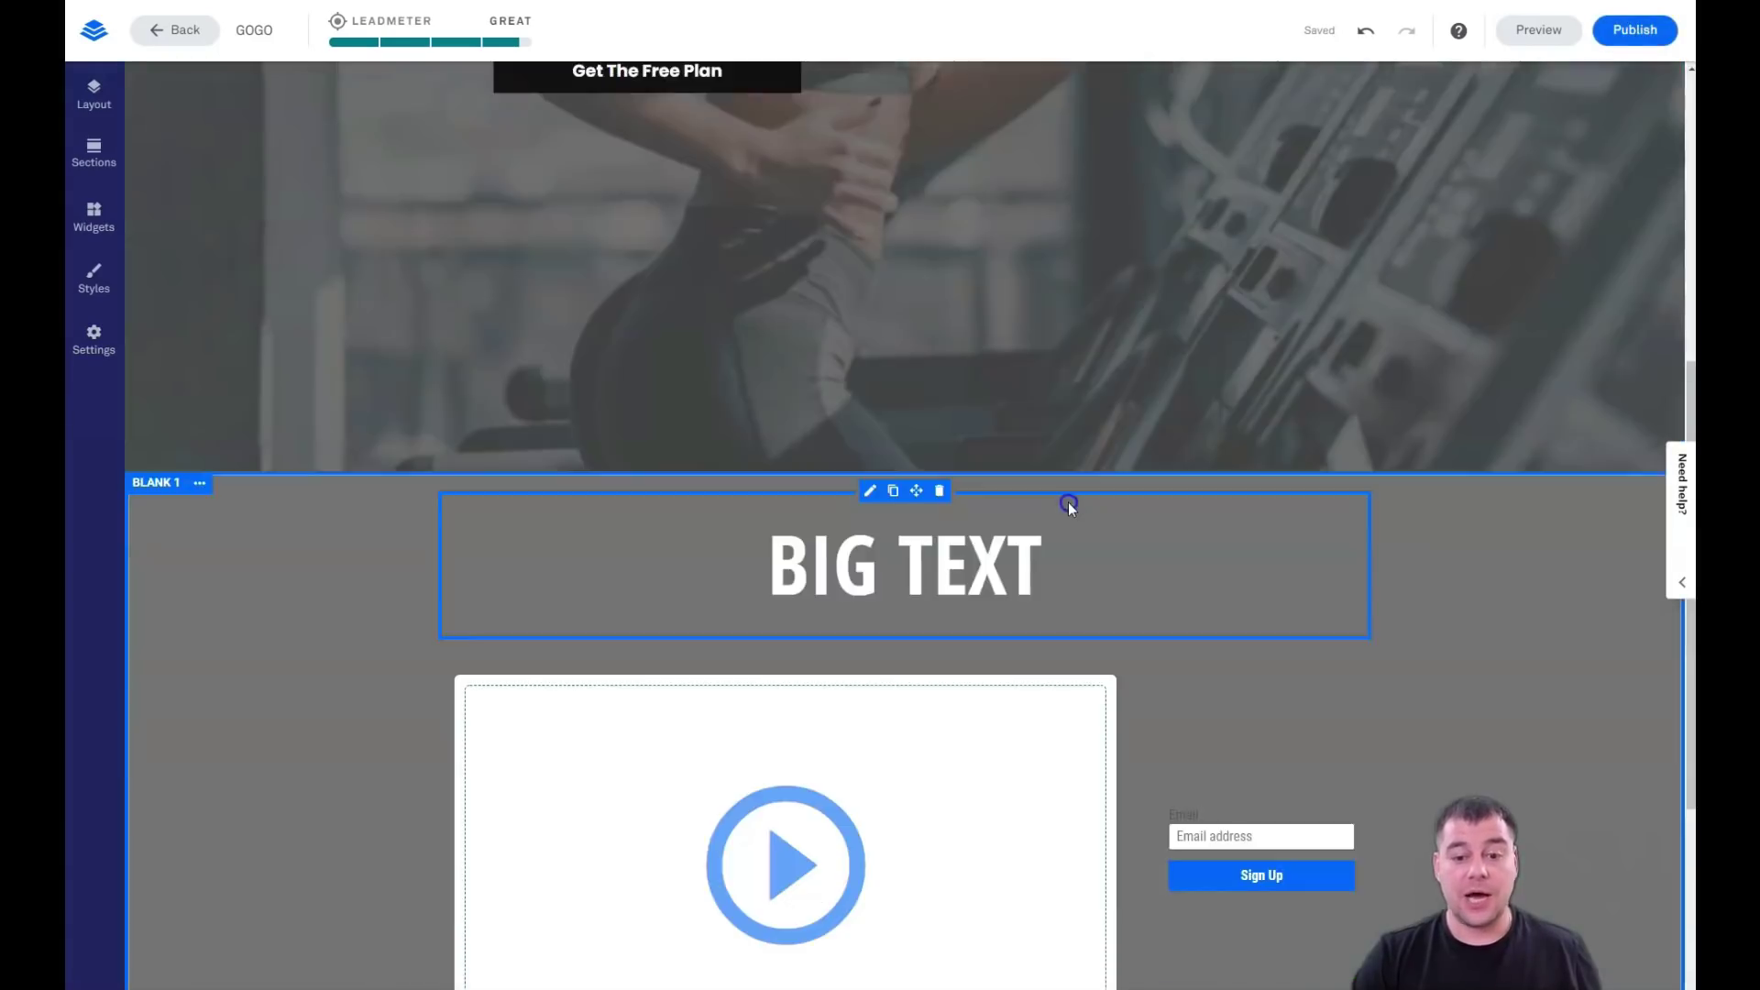
scroll(1077, 490, up, 3)
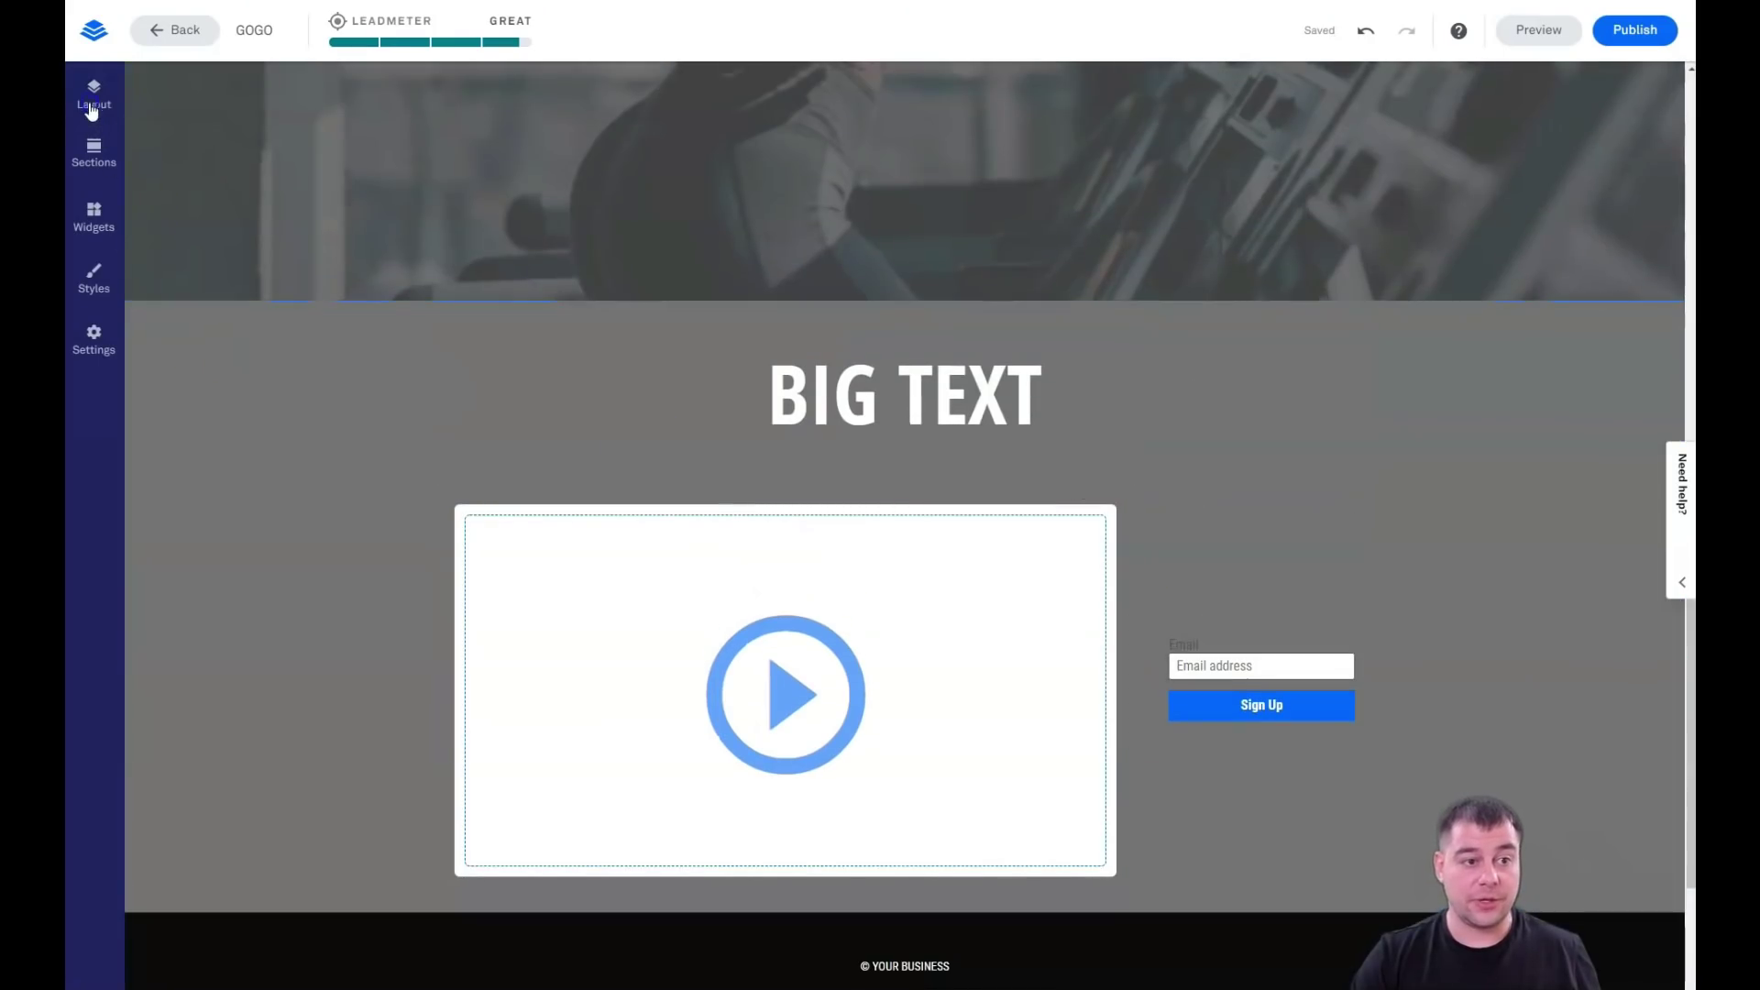
click(92, 108)
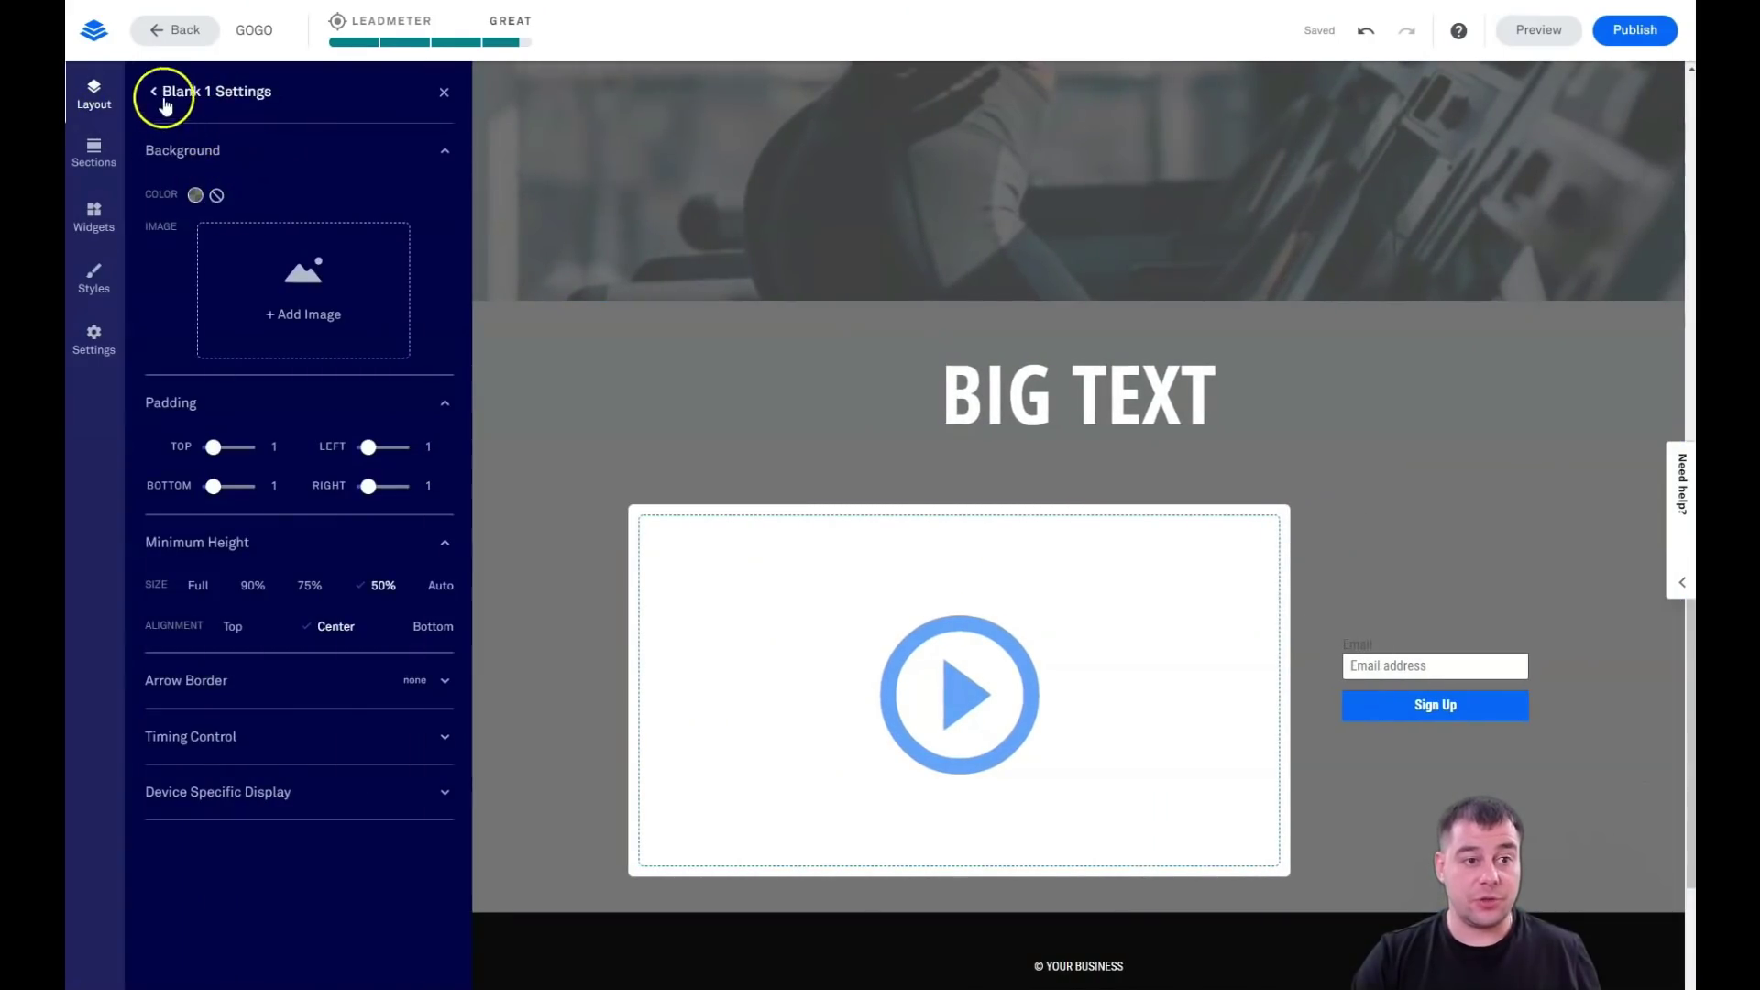
click(154, 91)
click(257, 242)
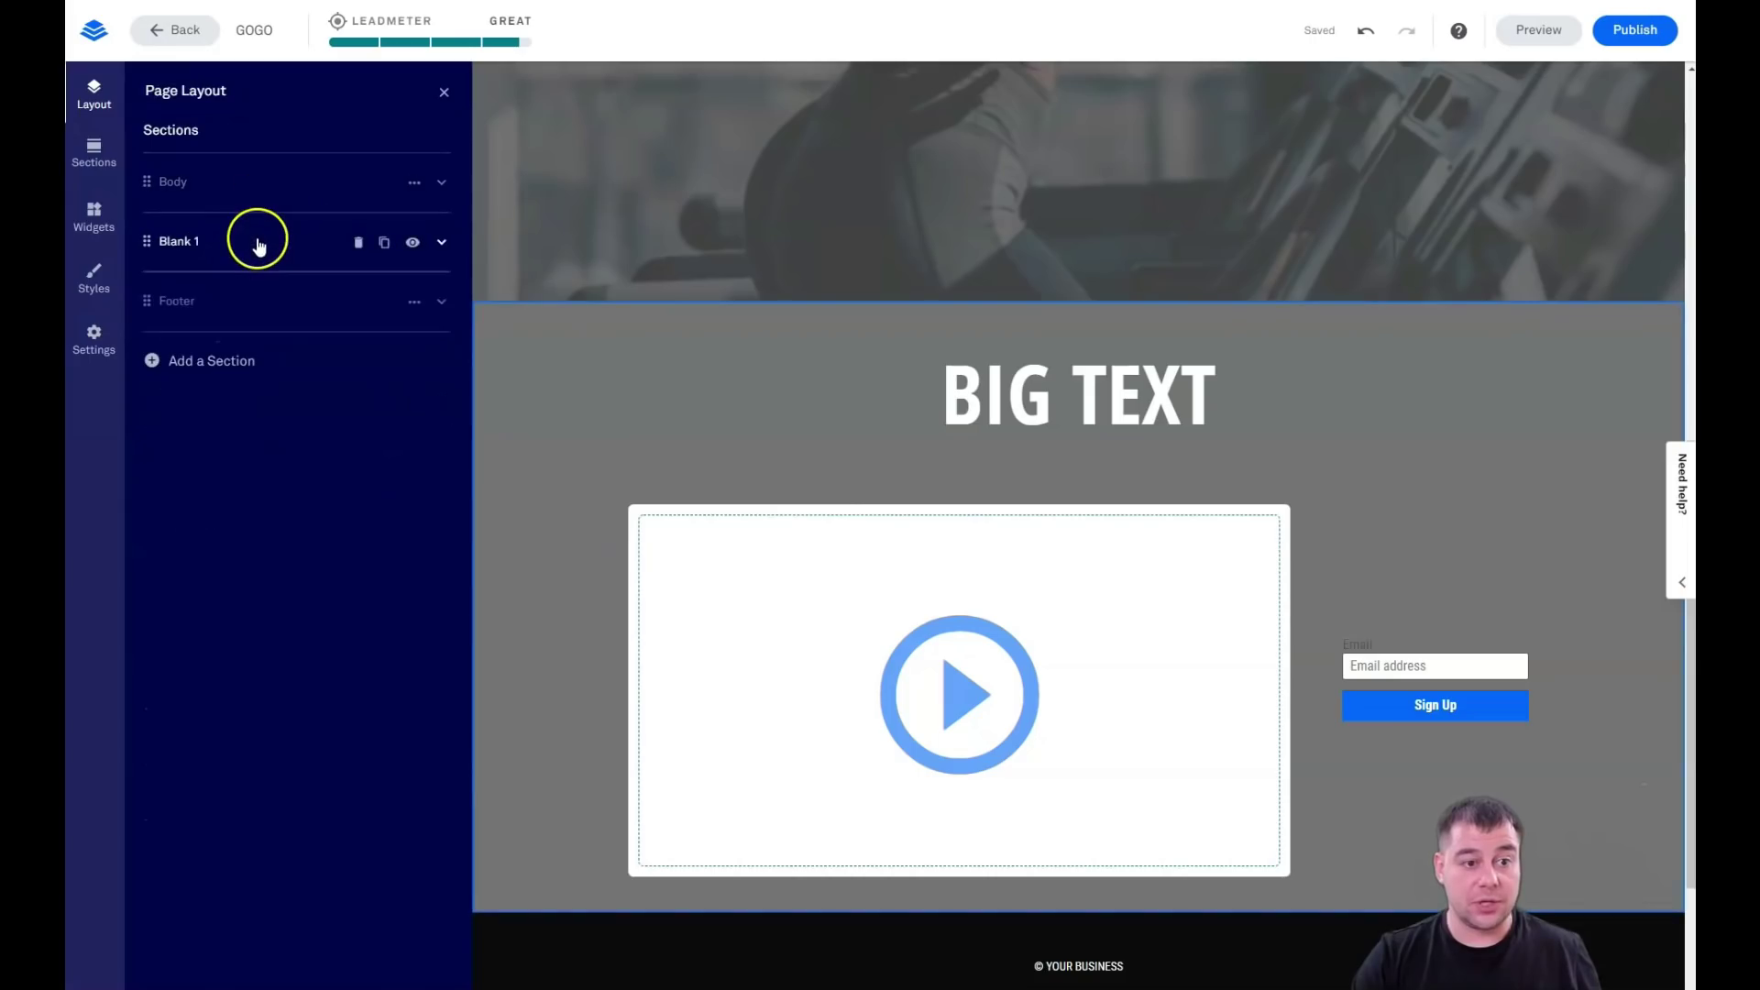
click(358, 244)
click(298, 241)
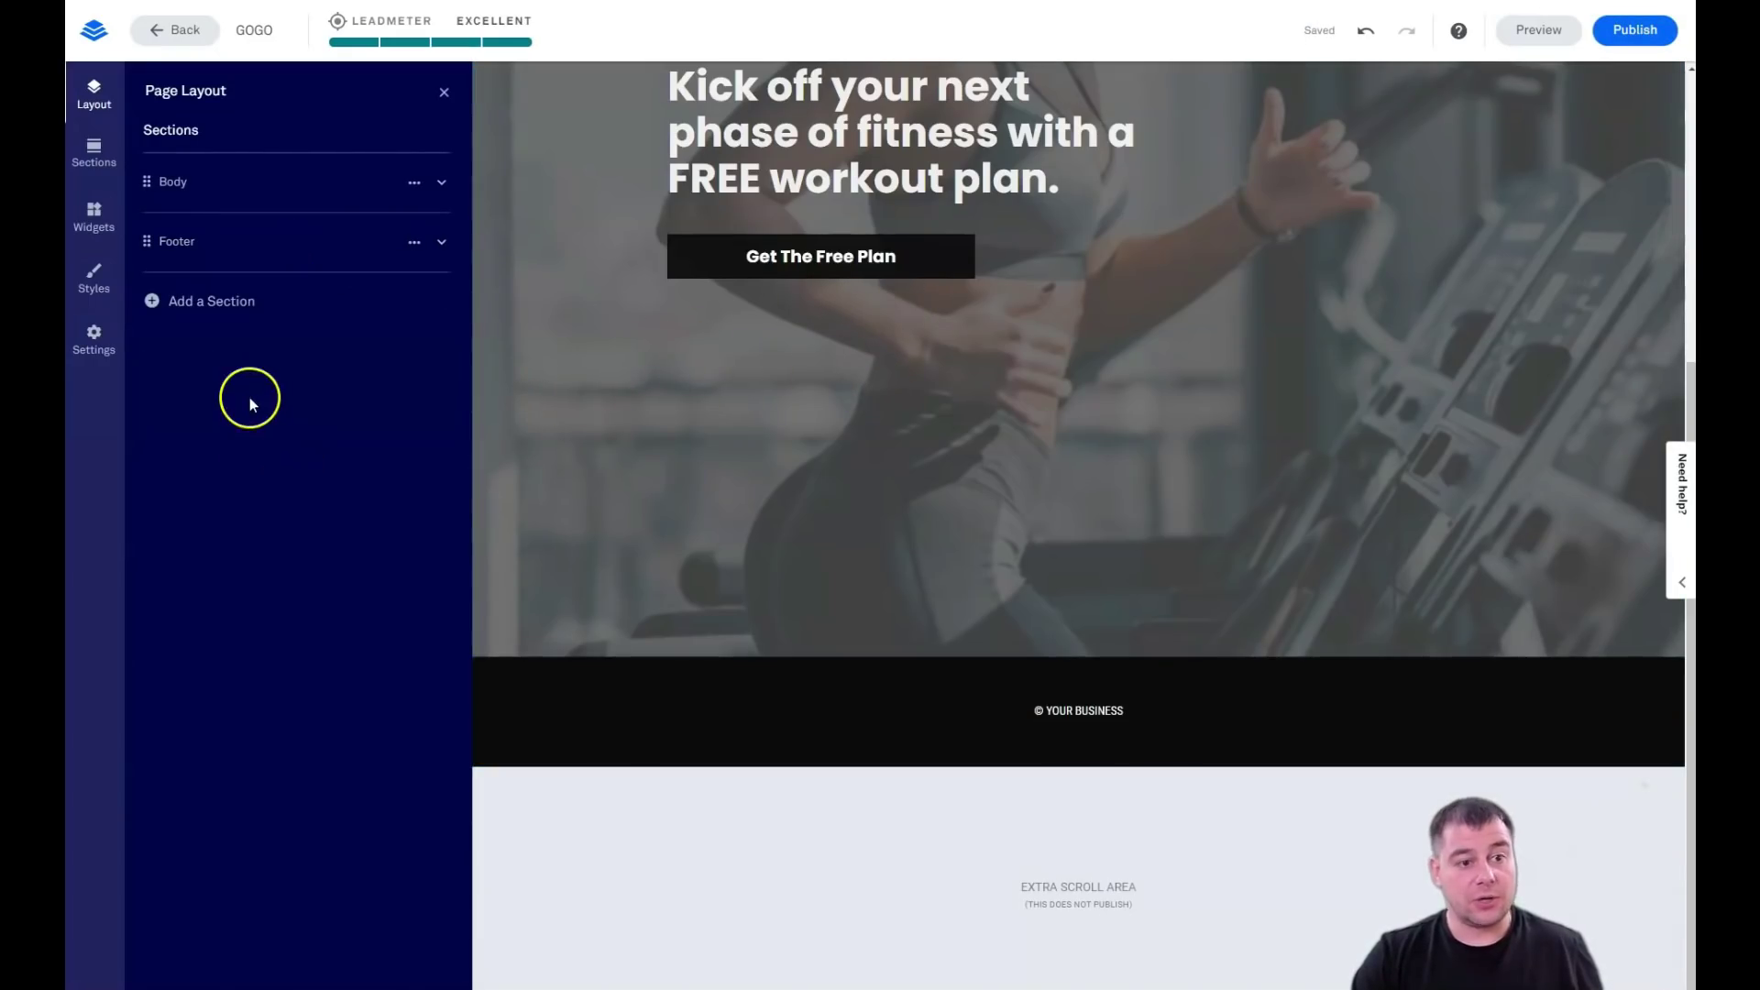
Inspect the footer's copyright text and its text formatting options, exit without editing and close the page layout
scroll(829, 541, up, 3)
scroll(829, 541, down, 3)
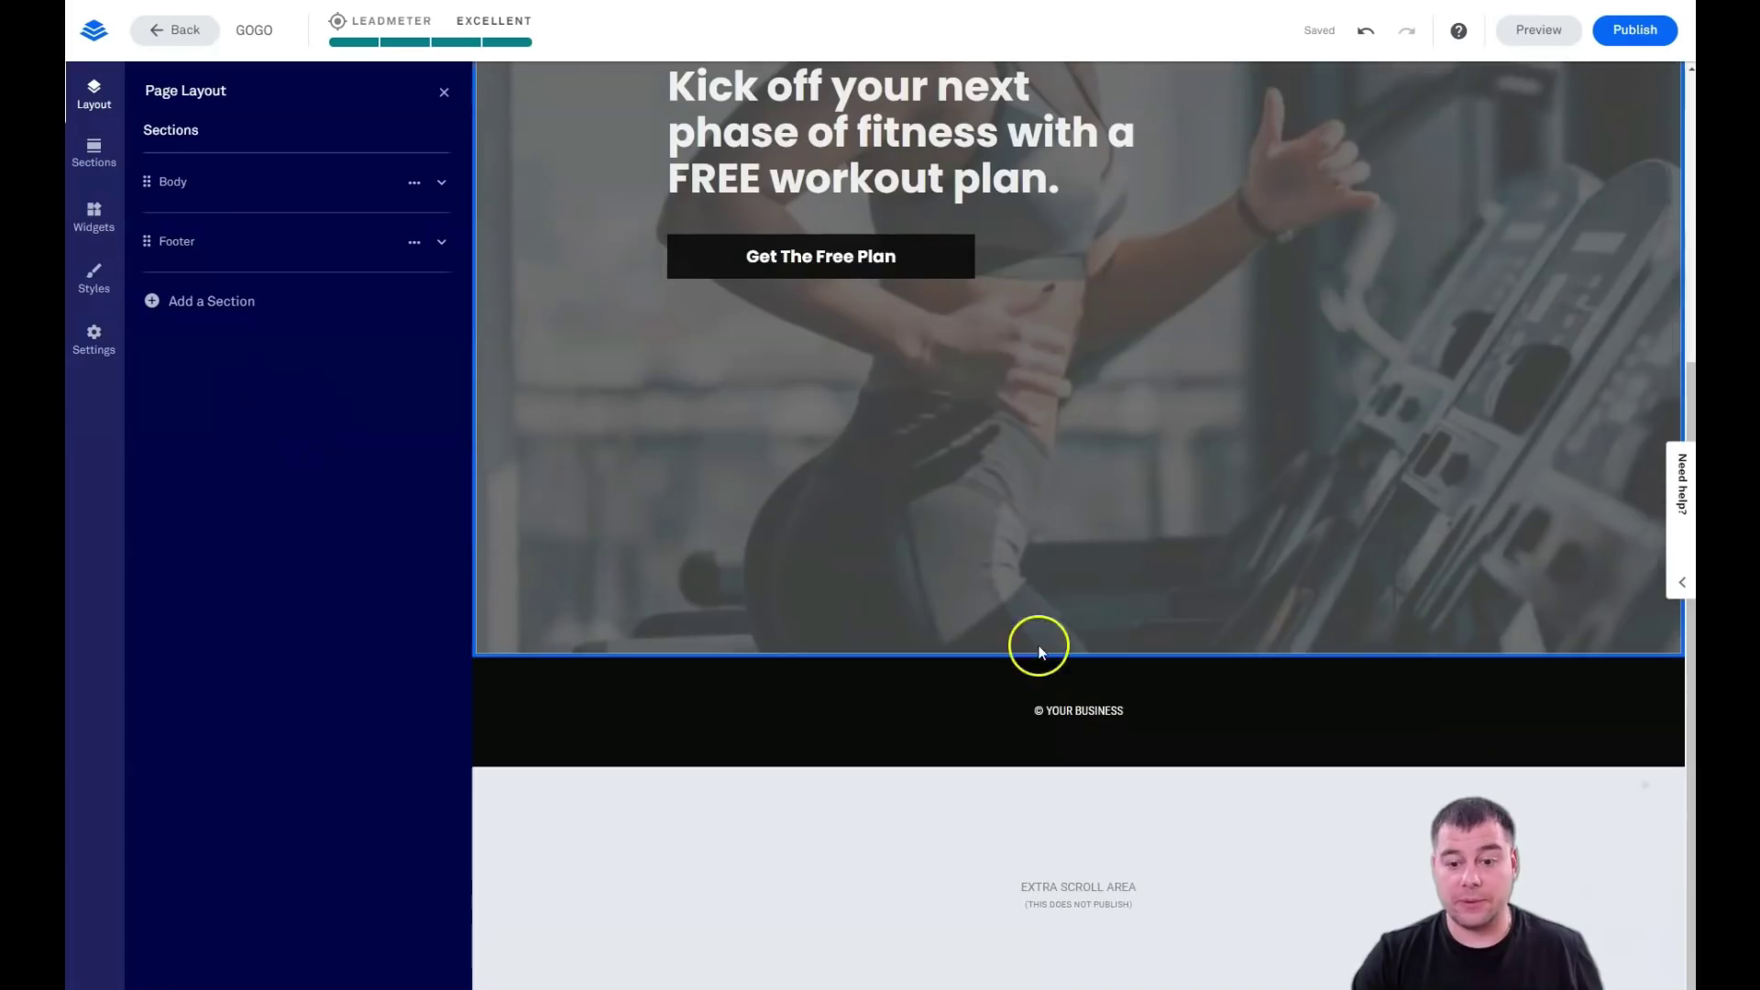
click(1069, 714)
click(1129, 712)
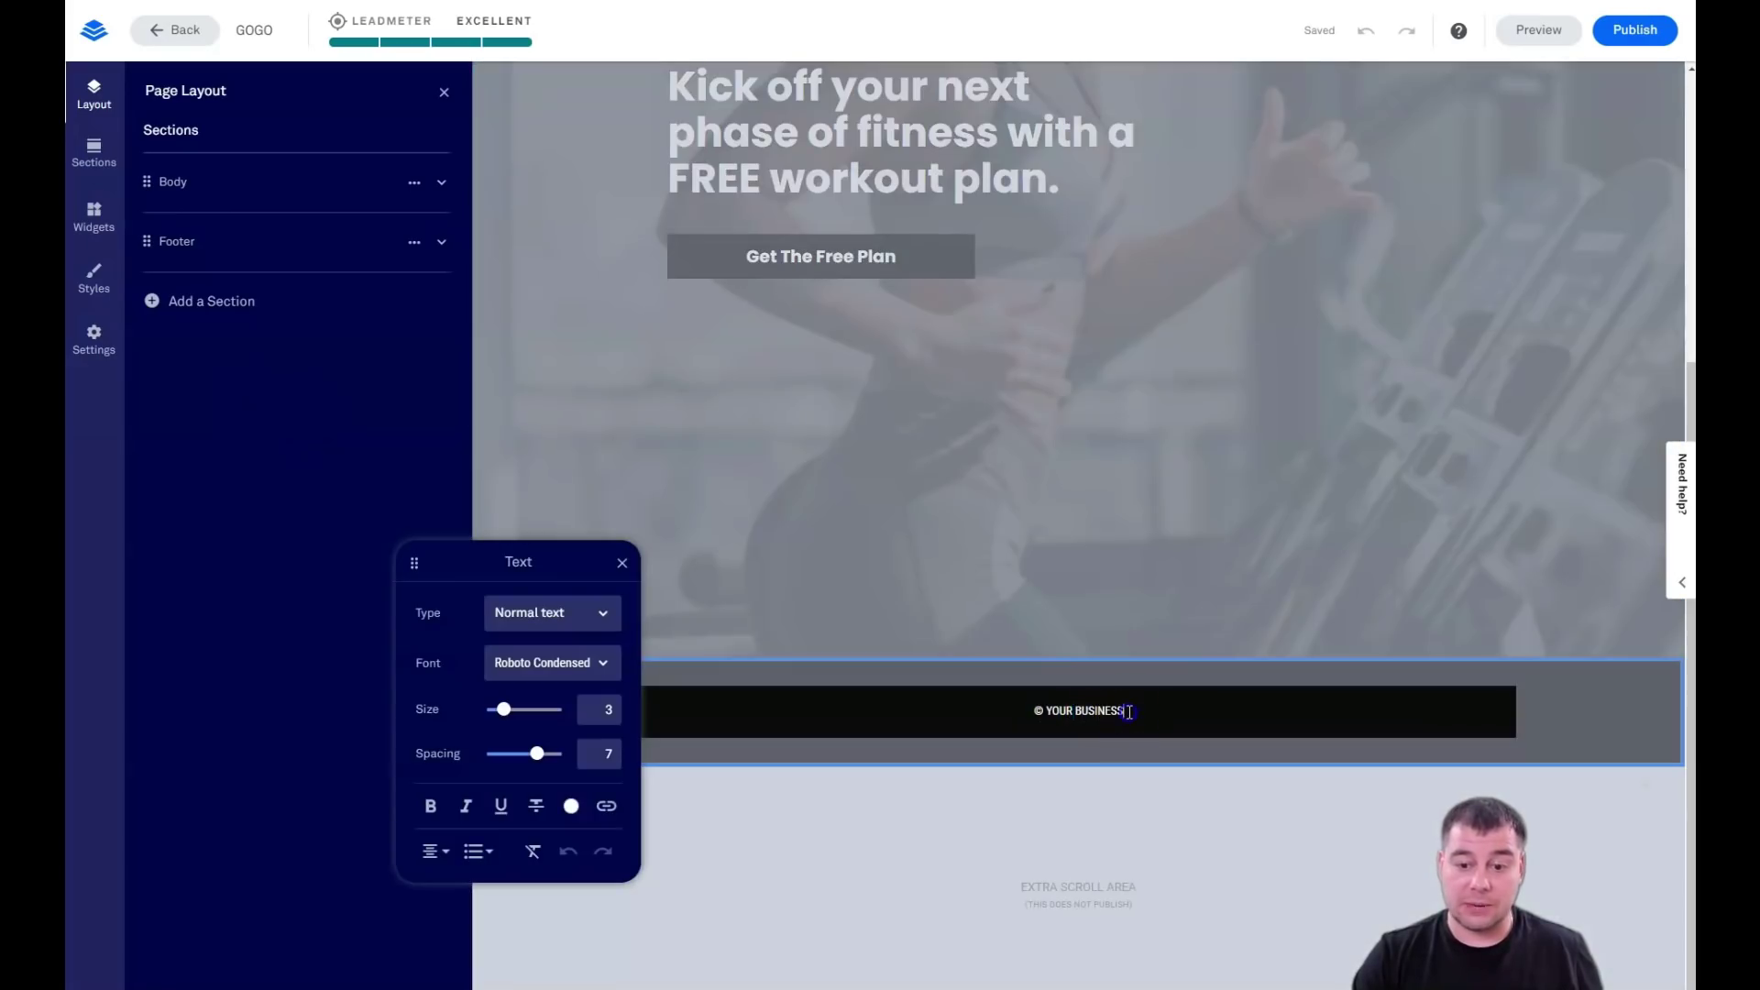
click(1031, 580)
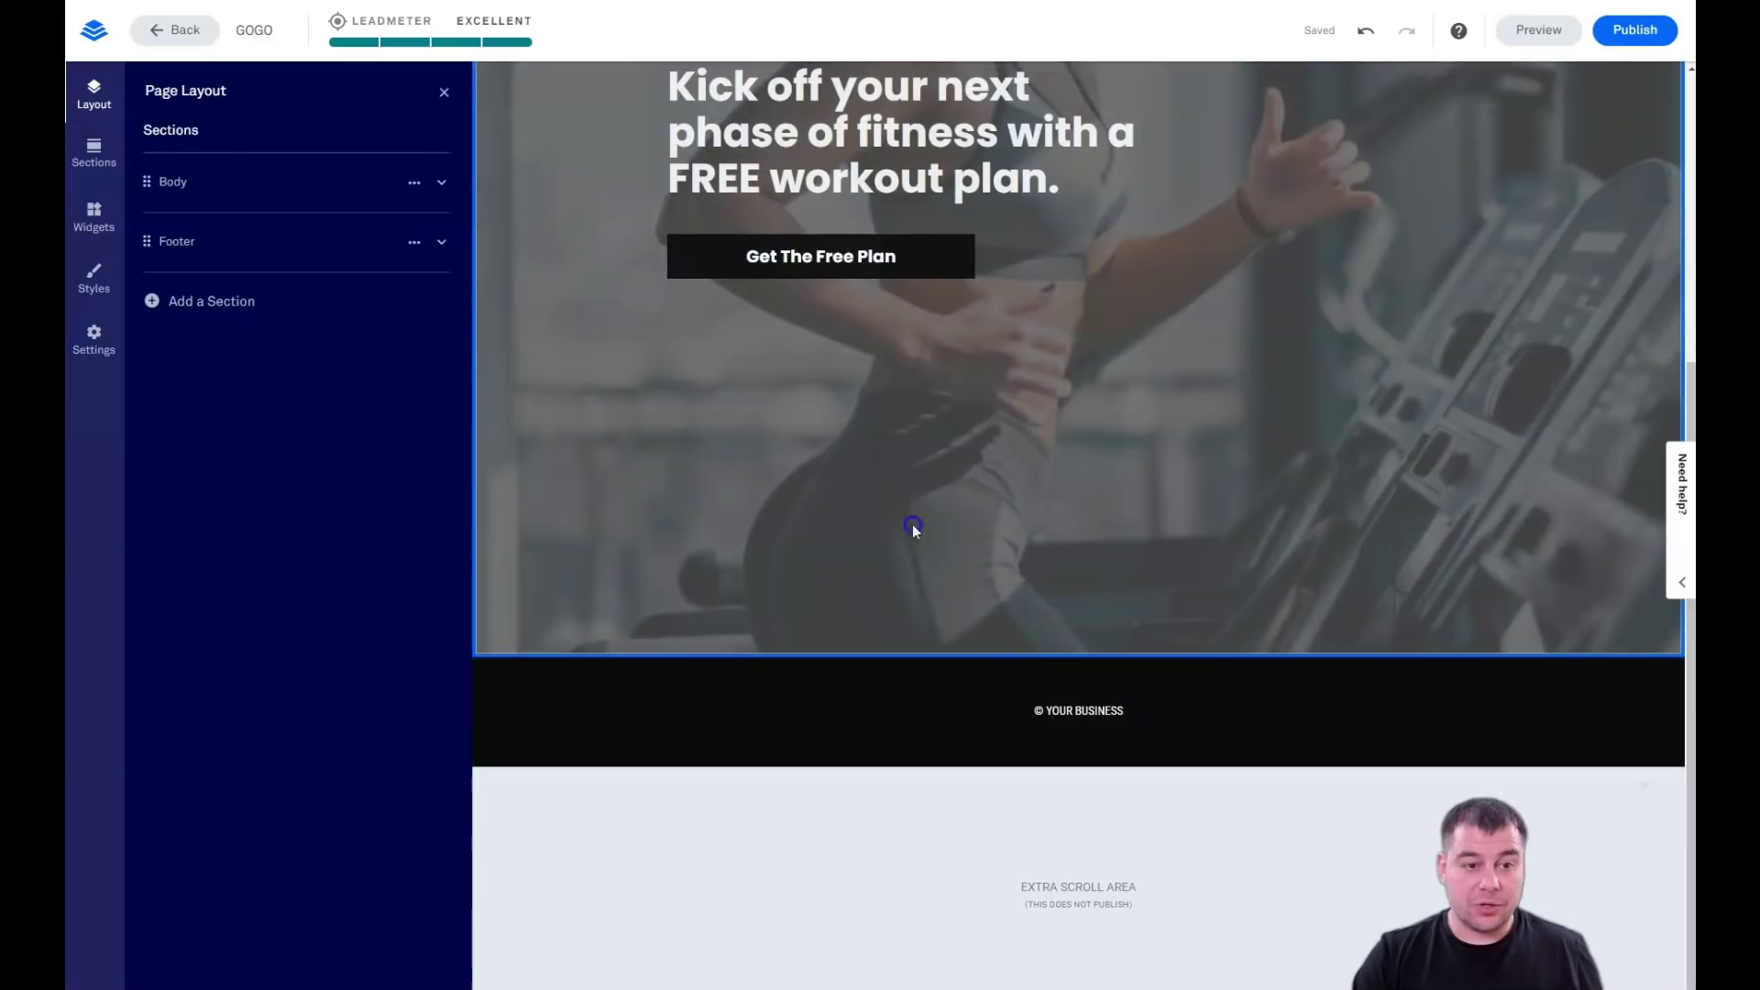
click(444, 93)
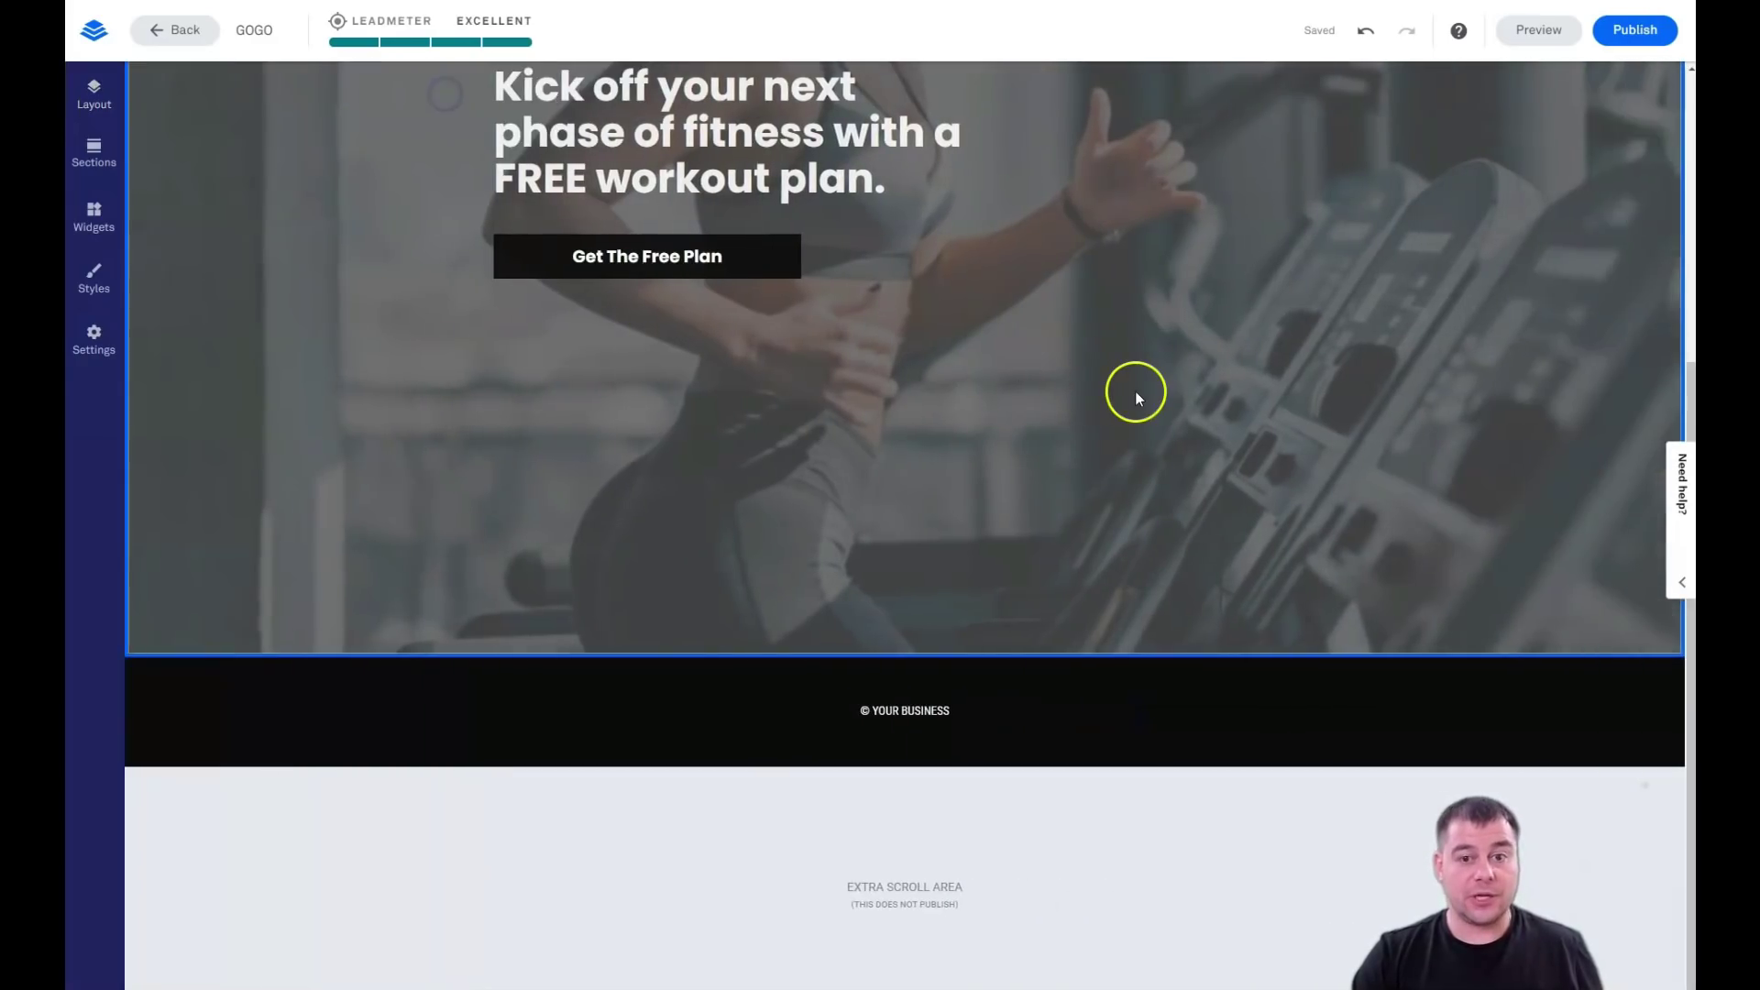
scroll(1133, 394, up, 5)
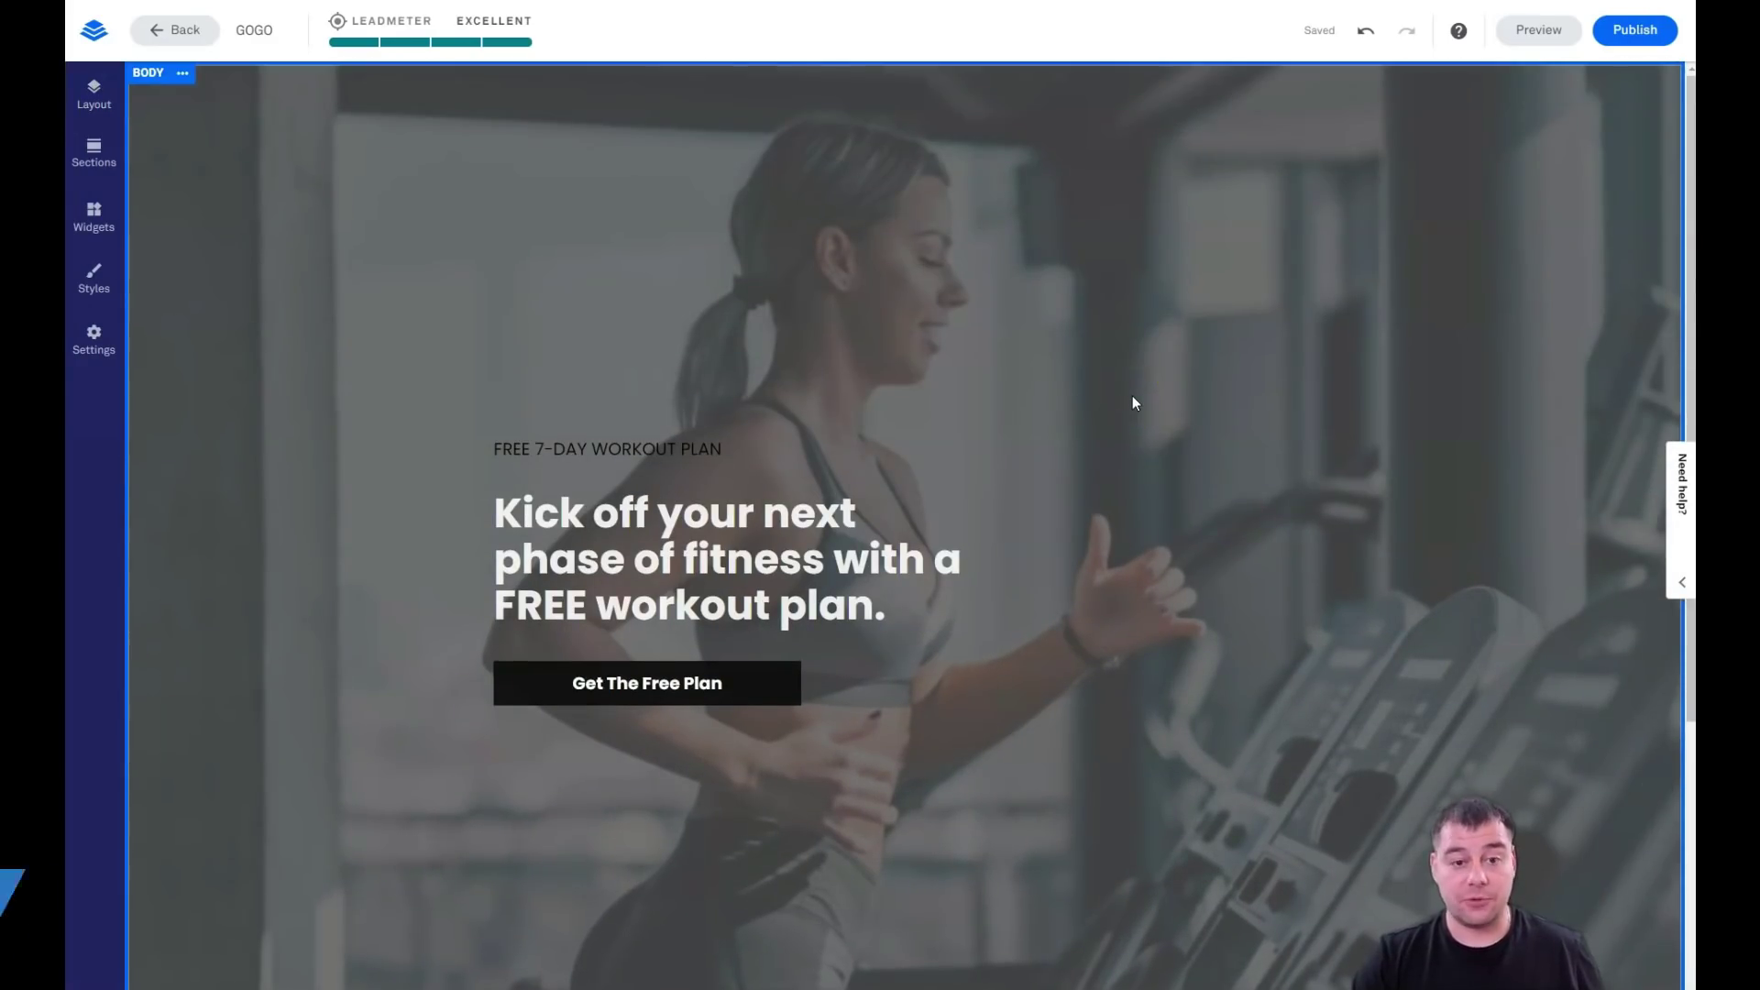